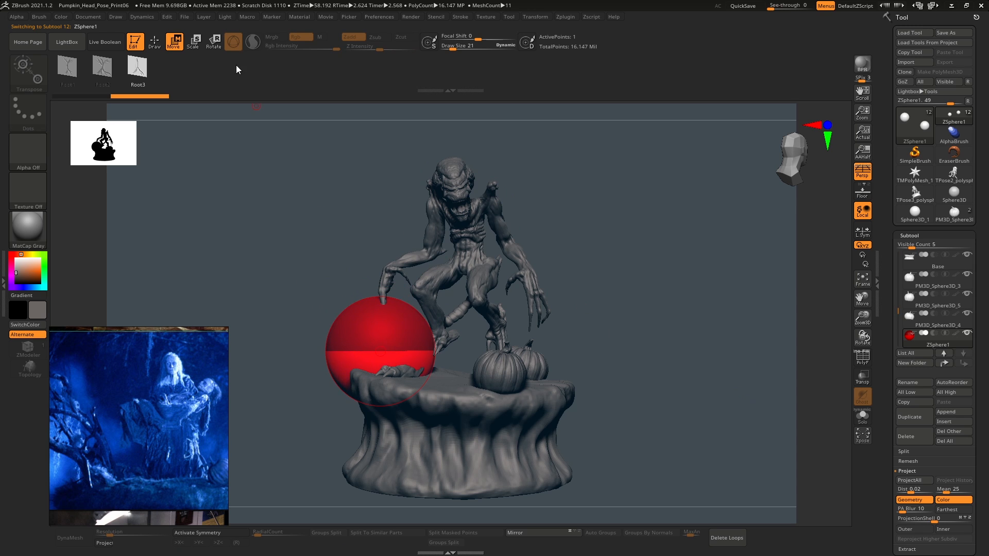
- Place the root ZSphere on the tree-stump base beside the front pumpkin, add a child ZSphere and enable ghosted transparency
right_click_drag(402, 241, 456, 275)
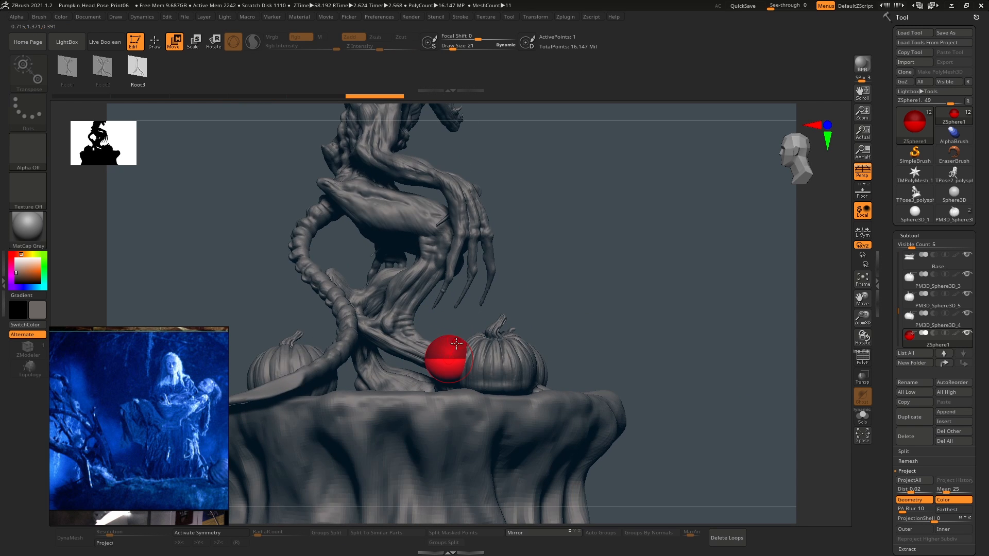
right_click_drag(413, 332, 400, 348)
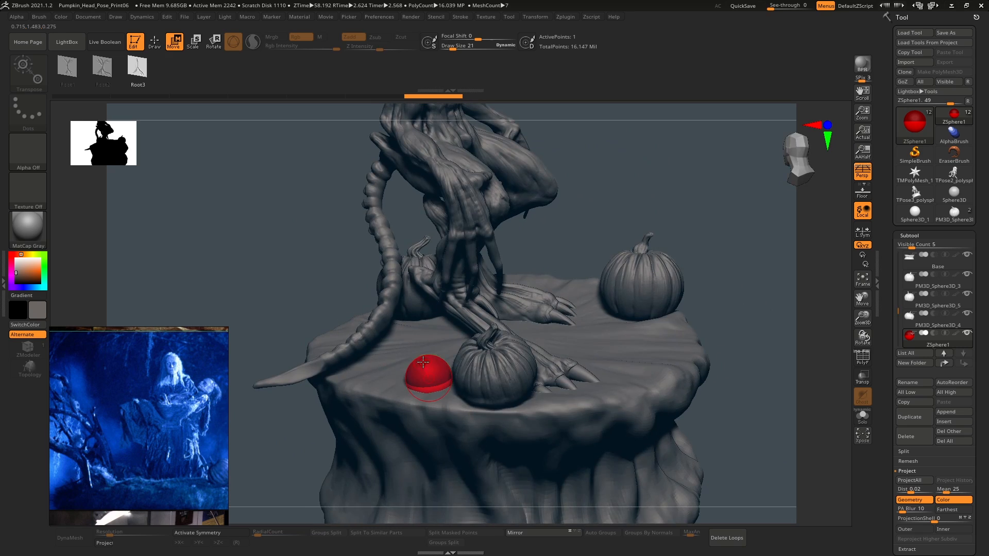
key("q")
left_click_drag(428, 360, 444, 339)
right_click_drag(454, 325, 431, 310)
key("ctrl+shift+t")
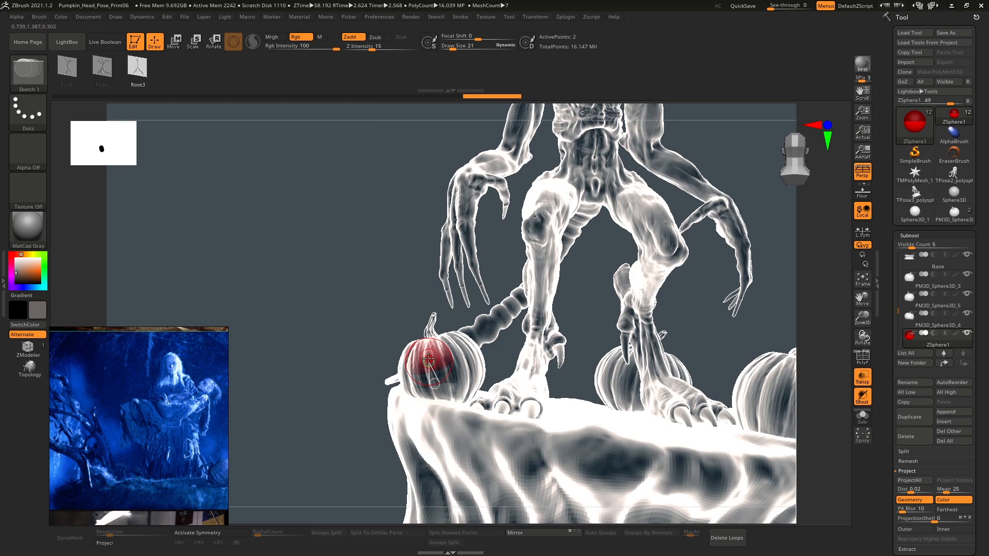
- Pull the child ZSphere up and outward into a long trunk beside the creature and scale down its tip
key("w")
mouse_move(428, 359)
left_mouse_down()
mouse_move(364, 166)
mouse_move(353, 159)
left_mouse_up()
mouse_move(360, 170)
right_mouse_down()
mouse_move(547, 343)
mouse_move(476, 407)
mouse_move(505, 415)
mouse_move(496, 420)
mouse_move(475, 375)
mouse_move(426, 337)
right_mouse_up()
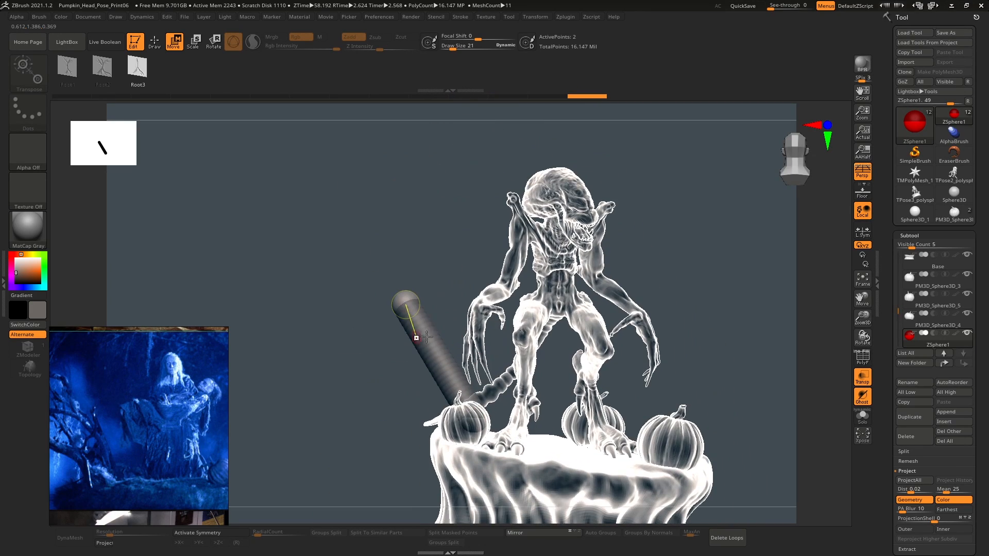
left_click(406, 308)
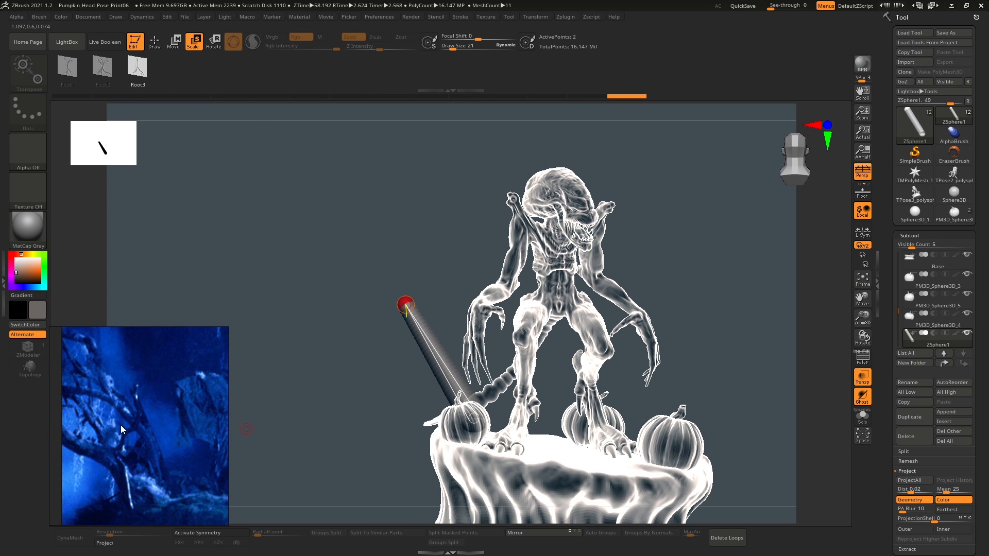
- Insert joints along the trunk and bend it so its upper part arches outward, away from the creature
key("q")
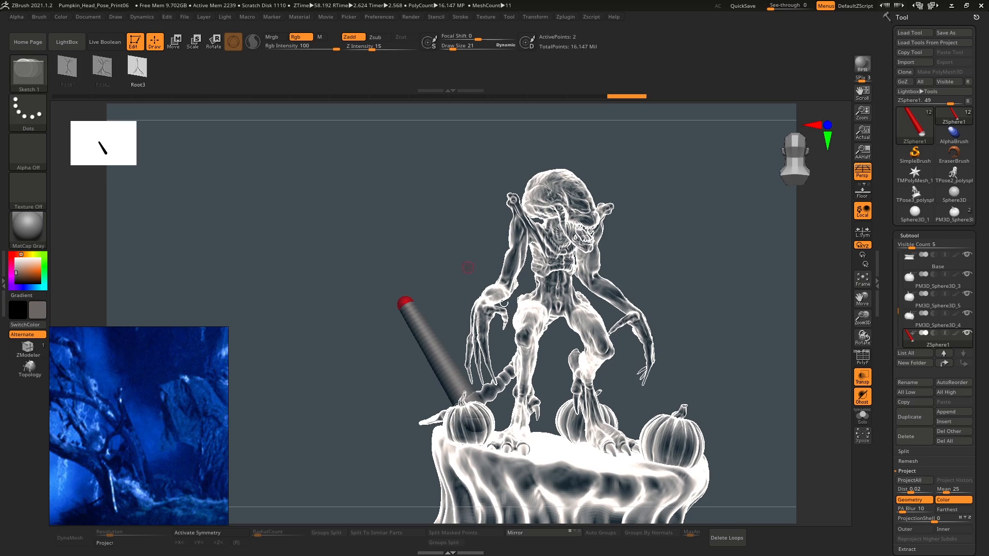
key("w")
mouse_move(424, 311)
left_mouse_down()
mouse_move(379, 343)
mouse_move(427, 352)
mouse_move(420, 307)
left_mouse_up()
left_click_drag(386, 276, 389, 273)
mouse_move(328, 267)
left_mouse_down()
mouse_move(316, 252)
mouse_move(355, 250)
mouse_move(390, 268)
mouse_move(391, 309)
mouse_move(412, 314)
mouse_move(399, 316)
mouse_move(426, 314)
left_mouse_up()
key("q")
left_click(356, 263)
key("w")
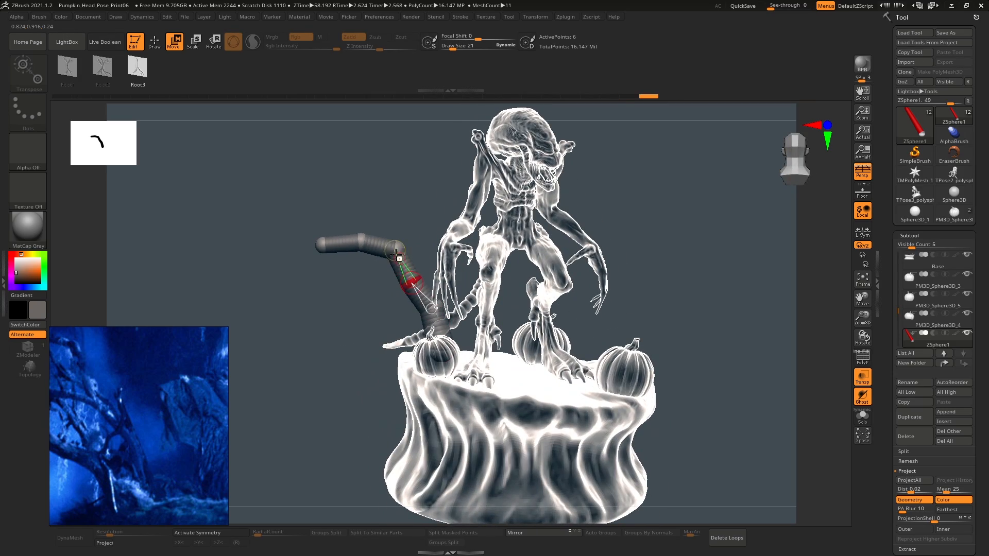
right_click_drag(386, 242, 476, 304)
- Add a child ZSphere on the lower trunk and pull it out into a thinner second branch behind the creature
key("q")
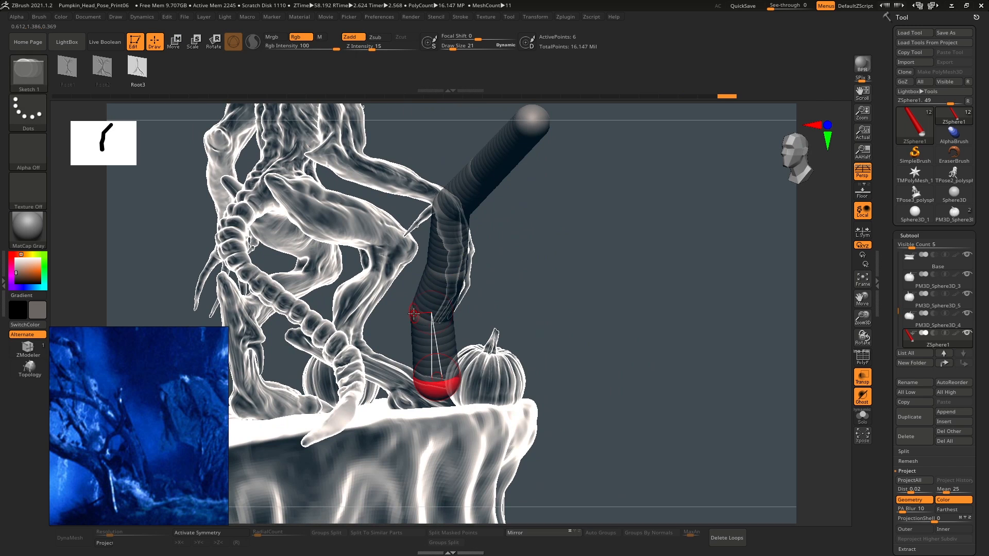
left_click(430, 313)
left_click_drag(417, 313, 418, 300)
mouse_move(418, 300)
right_mouse_down()
mouse_move(378, 298)
mouse_move(404, 270)
right_mouse_up()
key("w")
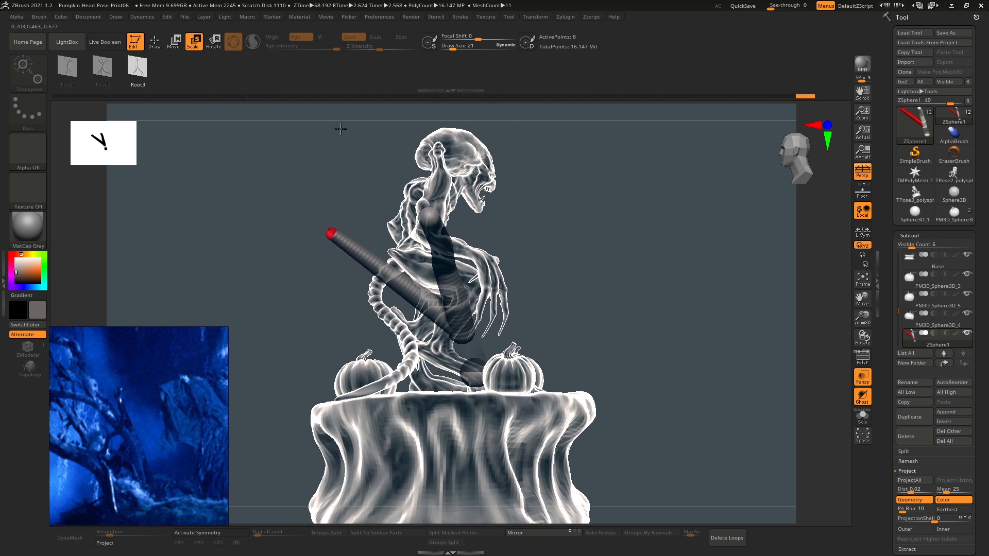
- Insert joints along the second branch and move them to bend it into an irregular curve
key("q")
key("w")
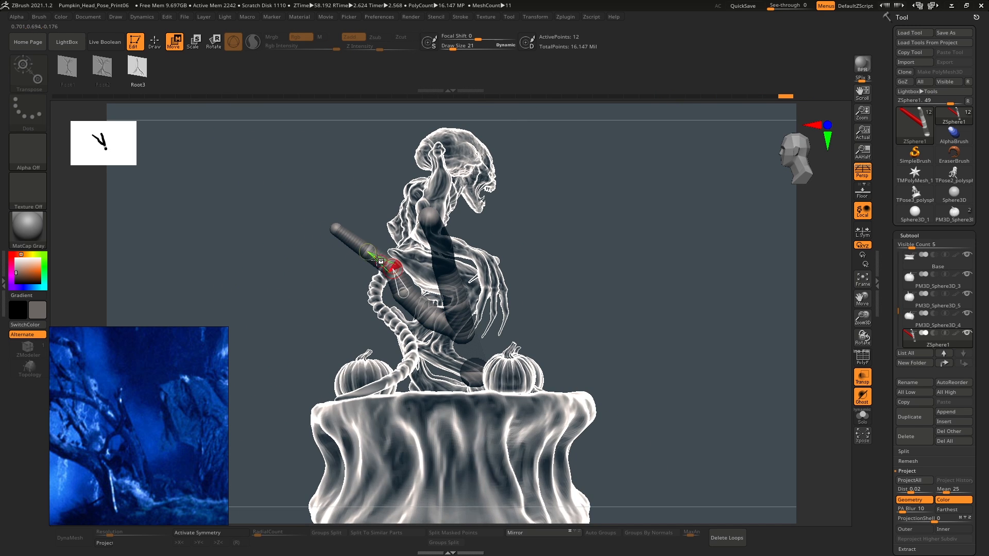
left_click_drag(333, 232, 329, 233)
mouse_move(386, 254)
right_mouse_down()
mouse_move(338, 258)
mouse_move(334, 299)
mouse_move(364, 309)
mouse_move(339, 312)
right_mouse_up()
mouse_move(415, 380)
right_mouse_down()
mouse_move(409, 387)
mouse_move(408, 341)
right_mouse_up()
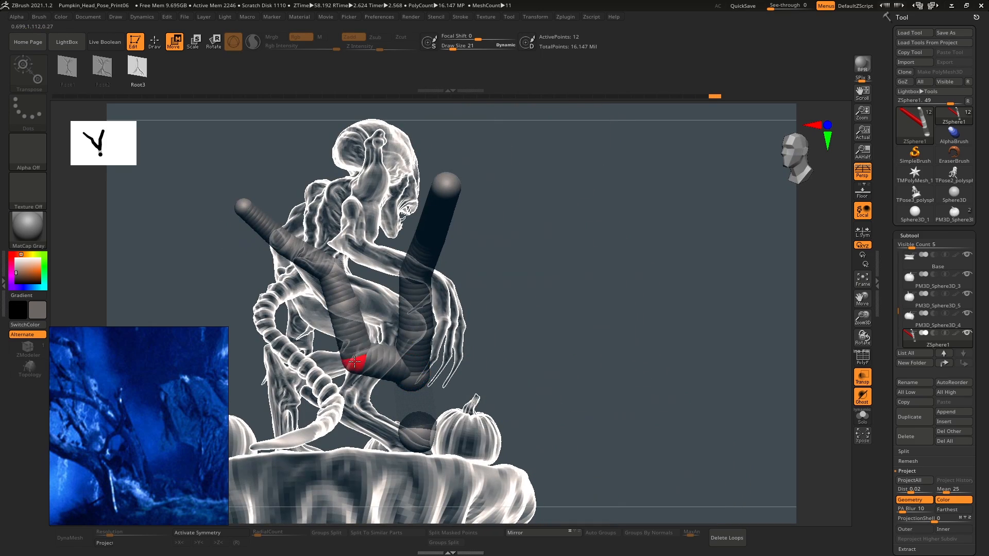
- Reposition the lower joints of the second branch to refine how it forks from the trunk
left_click_drag(360, 357, 414, 381)
right_click_drag(415, 381, 417, 390)
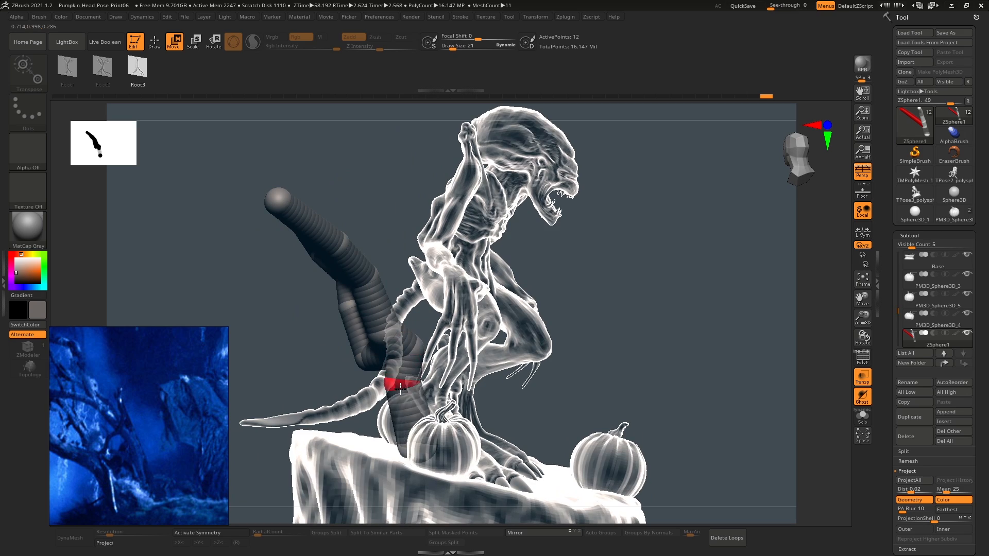
mouse_move(422, 397)
right_mouse_down()
mouse_move(407, 394)
mouse_move(476, 401)
right_mouse_up()
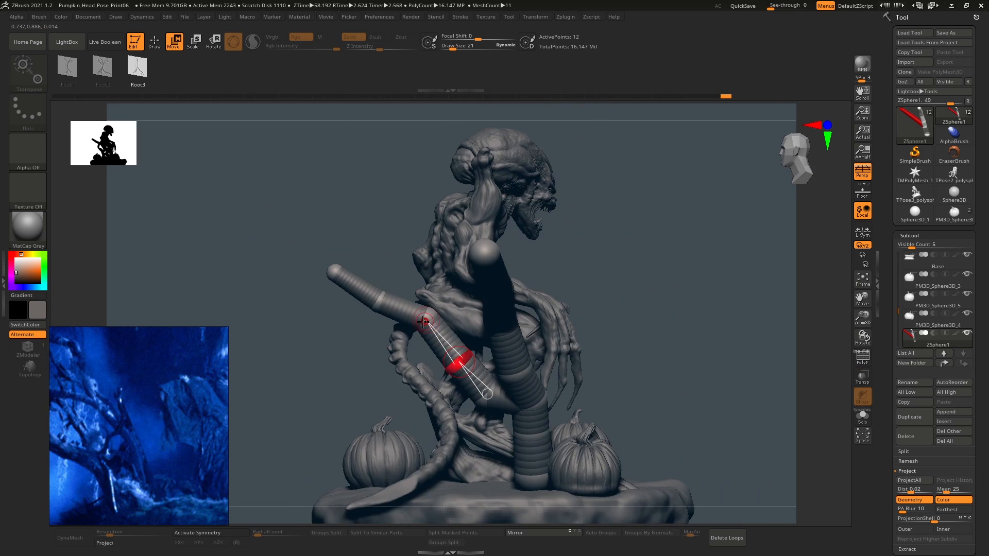
right_click_drag(382, 311, 410, 342)
left_click_drag(410, 342, 452, 386)
- Sink the trunk's root ZSphere into the stump base beside the pumpkin and enlarge the silhouette thumbnail
mouse_move(462, 403)
right_mouse_down()
mouse_move(493, 379)
mouse_move(457, 464)
mouse_move(439, 344)
right_mouse_up()
mouse_move(439, 345)
left_mouse_down()
mouse_move(501, 436)
mouse_move(507, 431)
left_mouse_up()
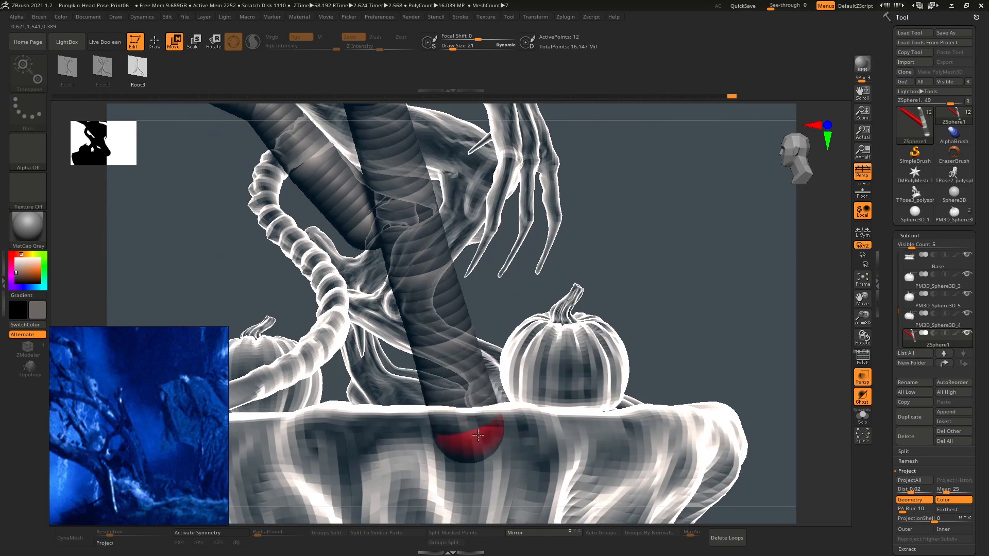
mouse_move(508, 432)
right_mouse_down()
mouse_move(508, 414)
mouse_move(415, 403)
right_mouse_up()
right_click_drag(412, 359, 162, 179)
left_click_drag(161, 179, 253, 240)
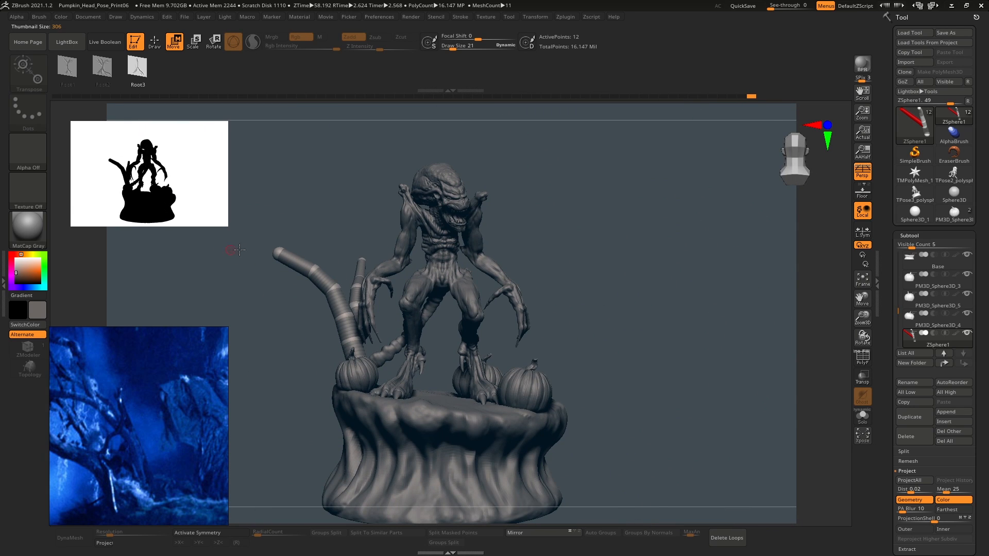
- Grow a third branch sideways from the middle of the trunk, insert joints along it and bend it
right_click_drag(606, 307, 464, 279)
left_click(510, 355)
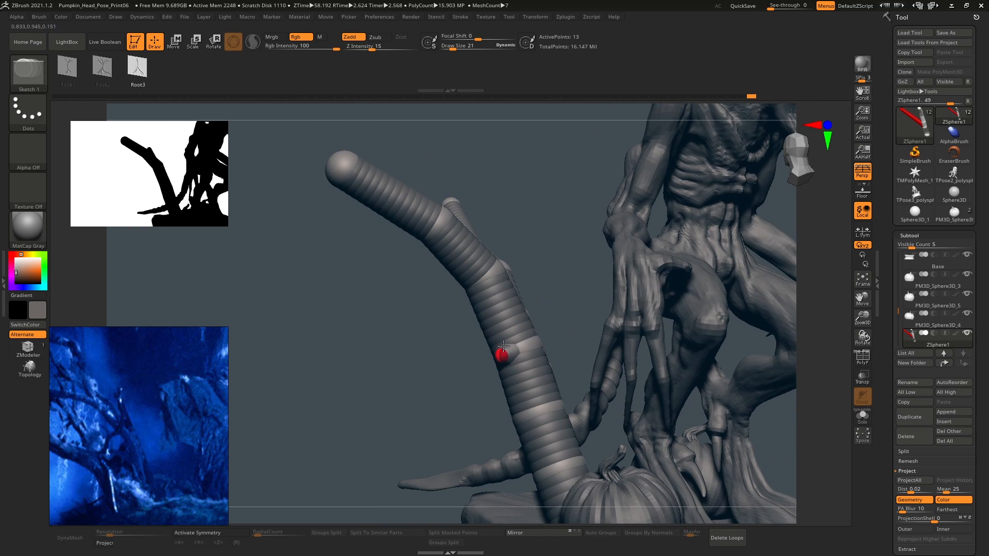
mouse_move(503, 353)
right_mouse_down()
mouse_move(490, 353)
mouse_move(499, 362)
right_mouse_up()
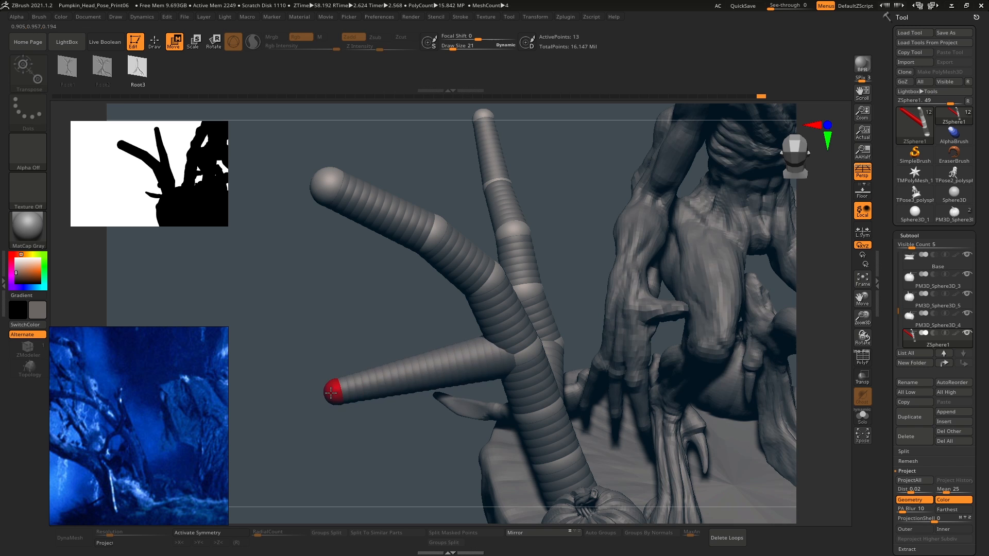
left_click_drag(330, 392, 321, 396)
left_click(430, 360)
left_click(465, 362)
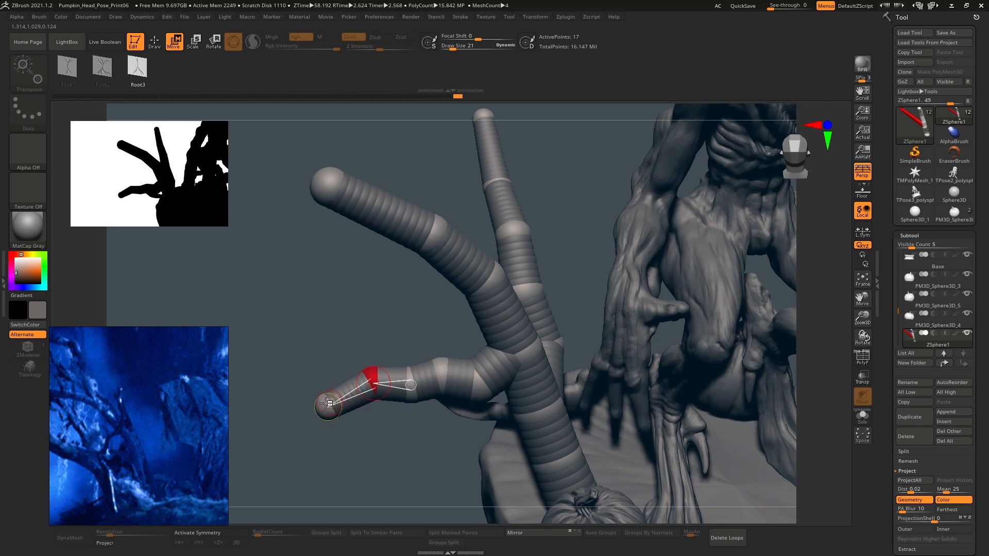
right_click_drag(326, 403, 457, 338)
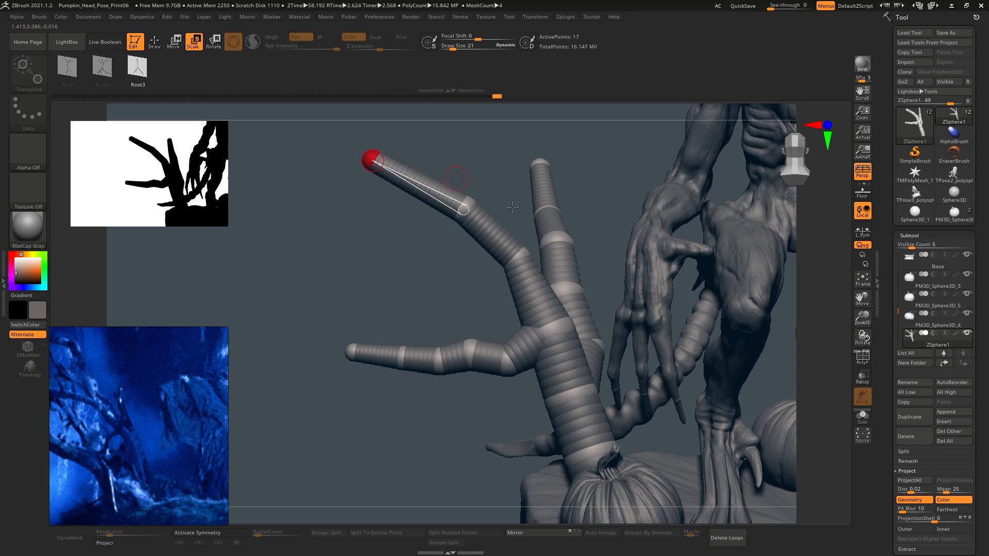
- Scale the joints and end ZSpheres so the branches taper toward their tips
right_click_drag(368, 157, 540, 346)
left_click_drag(545, 291, 564, 301)
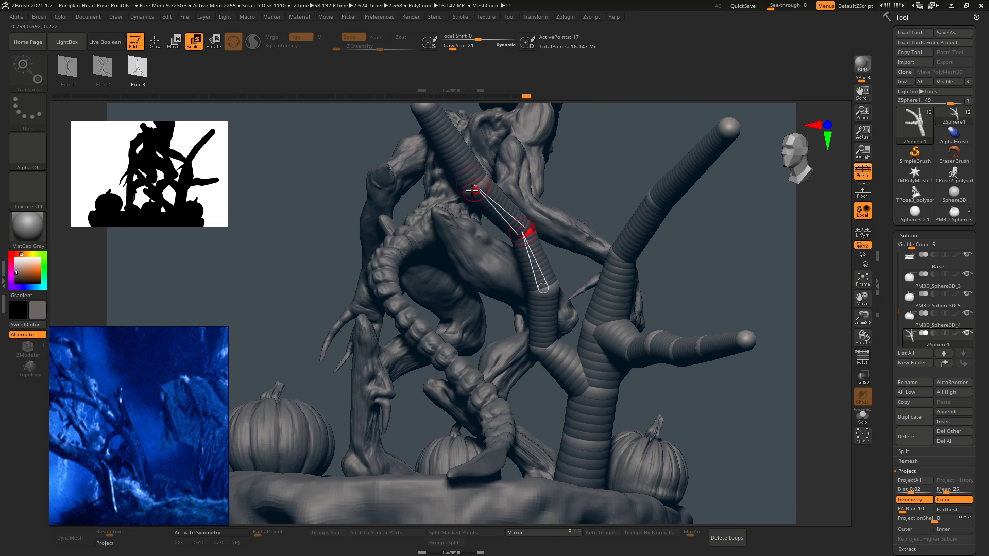
right_click_drag(491, 143, 424, 233)
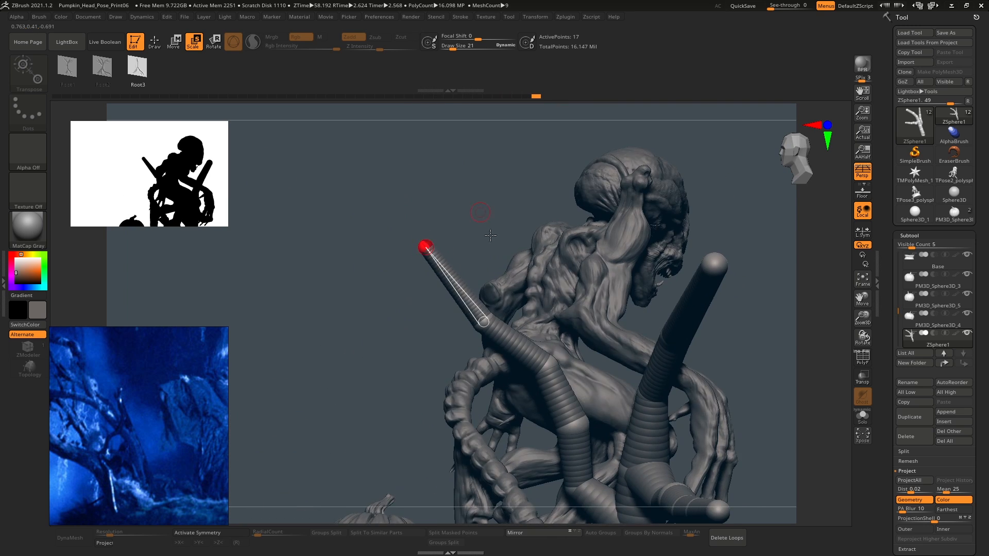
right_click_drag(490, 236, 554, 325)
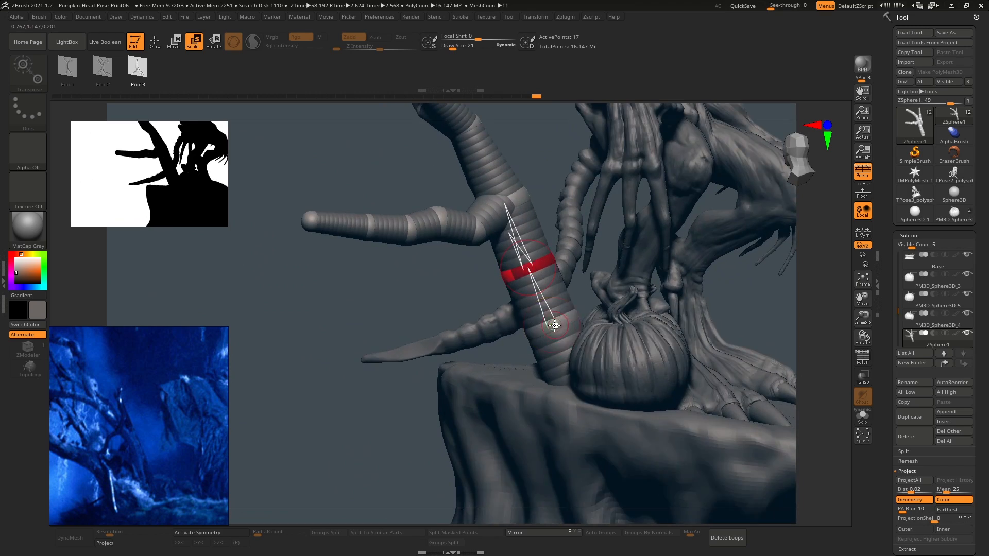
left_click_drag(515, 189, 516, 183)
- Add a child ZSphere on the trunk above the side branch and pull it backward into a fourth branch
mouse_move(516, 191)
right_mouse_down("alt")
mouse_move(522, 273)
mouse_move(556, 314)
mouse_move(582, 299)
mouse_move(516, 331)
mouse_move(513, 289)
mouse_move(494, 315)
mouse_move(537, 320)
mouse_move(470, 258)
mouse_move(485, 243)
mouse_move(500, 311)
mouse_move(558, 293)
mouse_move(515, 322)
right_mouse_up("alt")
key("a")
key("a")
key("q")
left_click(500, 312)
key("w")
left_click_drag(496, 318, 478, 360)
mouse_move(479, 361)
right_mouse_down()
mouse_move(437, 294)
mouse_move(360, 335)
right_mouse_up()
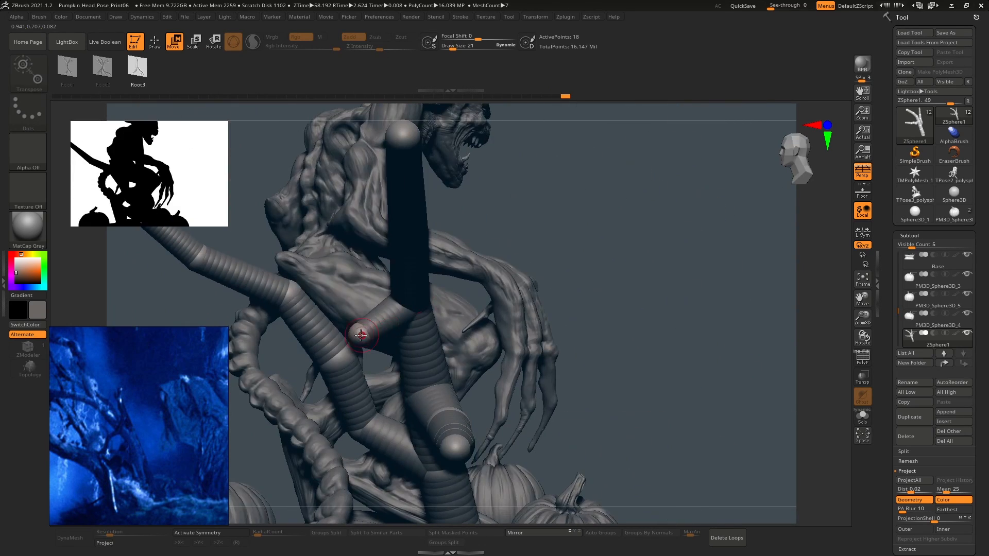
left_click_drag(360, 336, 265, 249)
- Insert three joints along the fourth branch and move them with the tip to give it a crooked shape
key("q")
left_click(318, 265)
left_click(347, 276)
left_click(376, 286)
key("w")
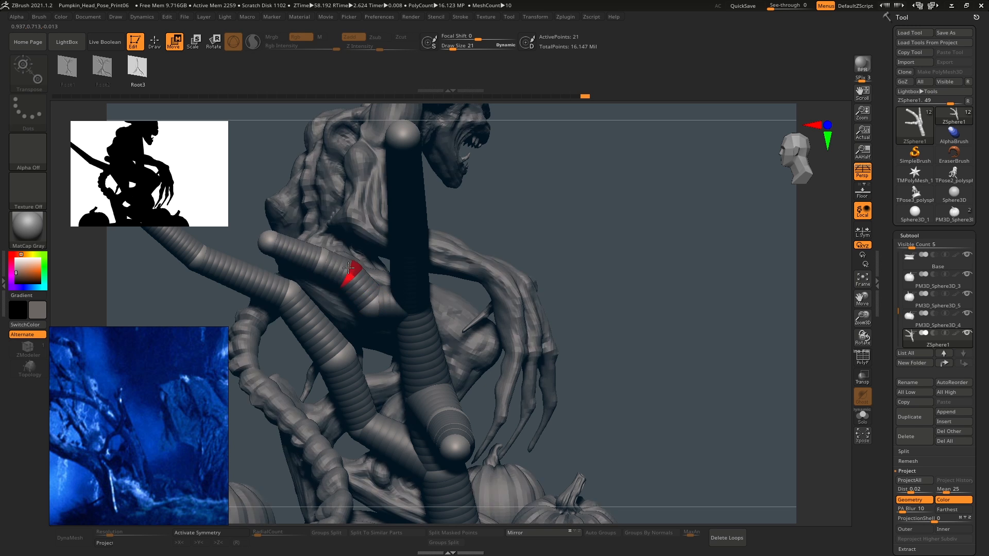
left_click_drag(318, 270, 286, 235)
right_click_drag(286, 236, 303, 310)
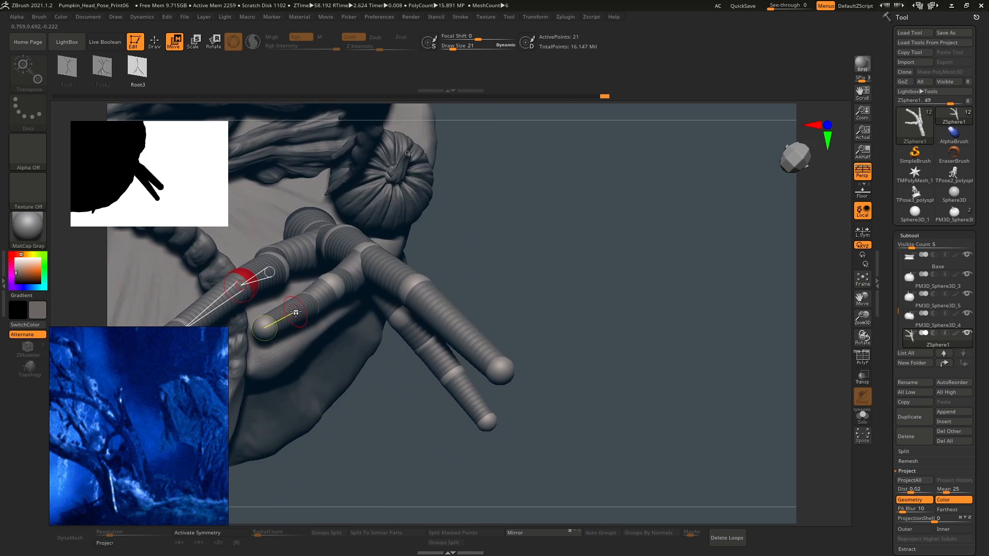
left_click_drag(270, 330, 284, 384)
left_click_drag(304, 305, 328, 319)
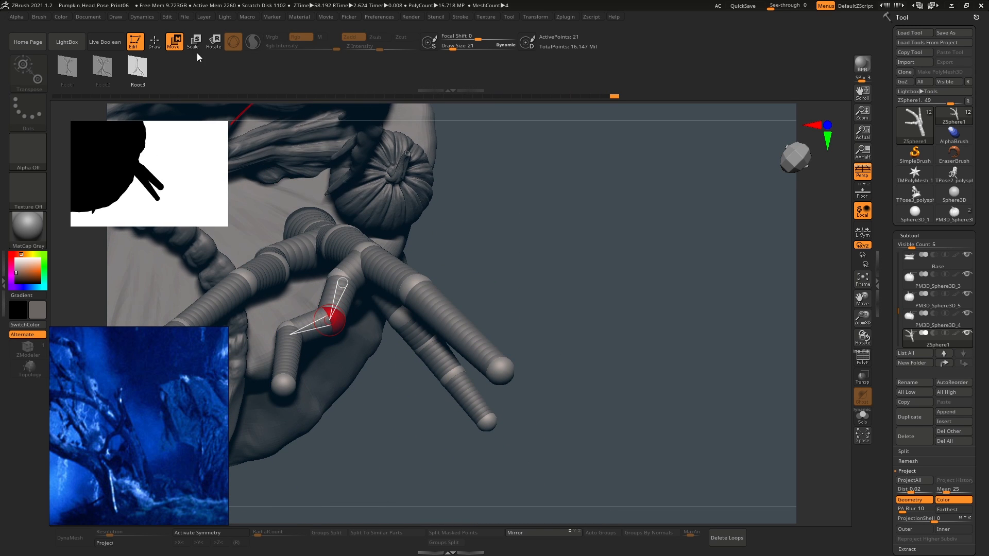
- Taper the fourth branch by scaling down its joints and shrink the tips of the other branches
left_click_drag(350, 265, 338, 275)
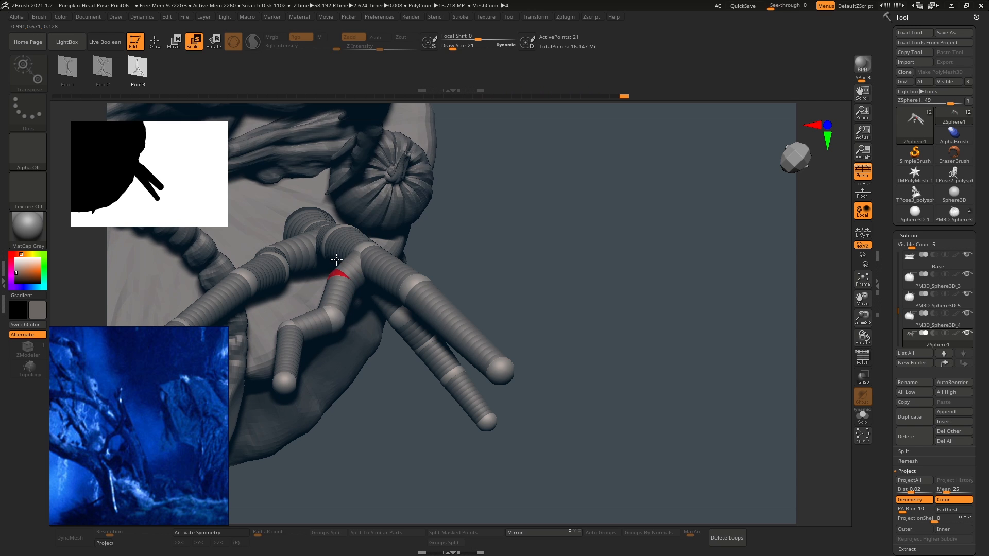
left_click_drag(284, 381, 285, 371)
left_click_drag(291, 330, 294, 326)
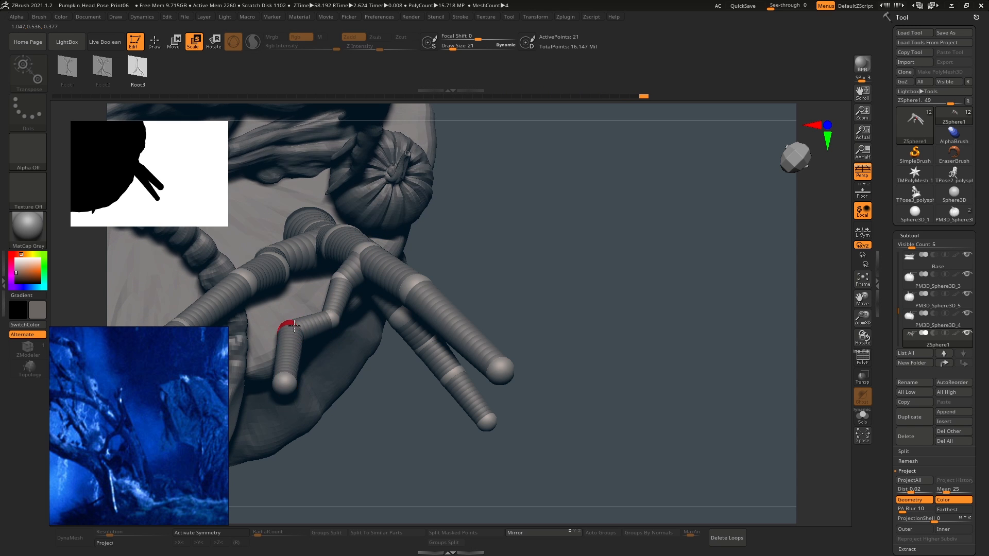
left_click_drag(331, 273, 366, 182)
right_click_drag(367, 183, 309, 176)
left_click_drag(379, 239, 387, 200)
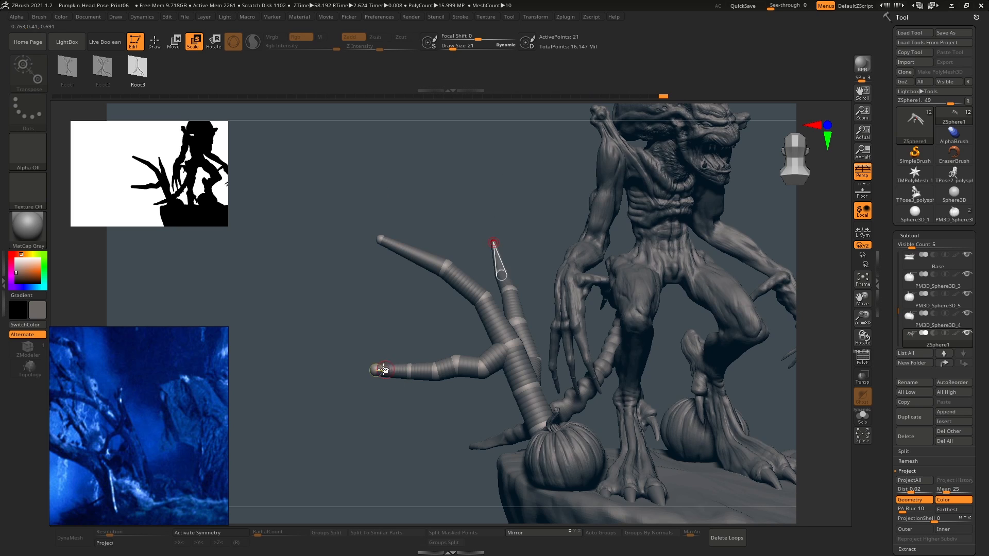
left_click_drag(385, 369, 390, 341)
- Insert two more joints in the upper end of the main trunk and bend it into a zigzag
right_click_drag(389, 340, 464, 247)
right_click_drag(464, 247, 514, 266)
right_click_drag(419, 262, 443, 284, "ctrl")
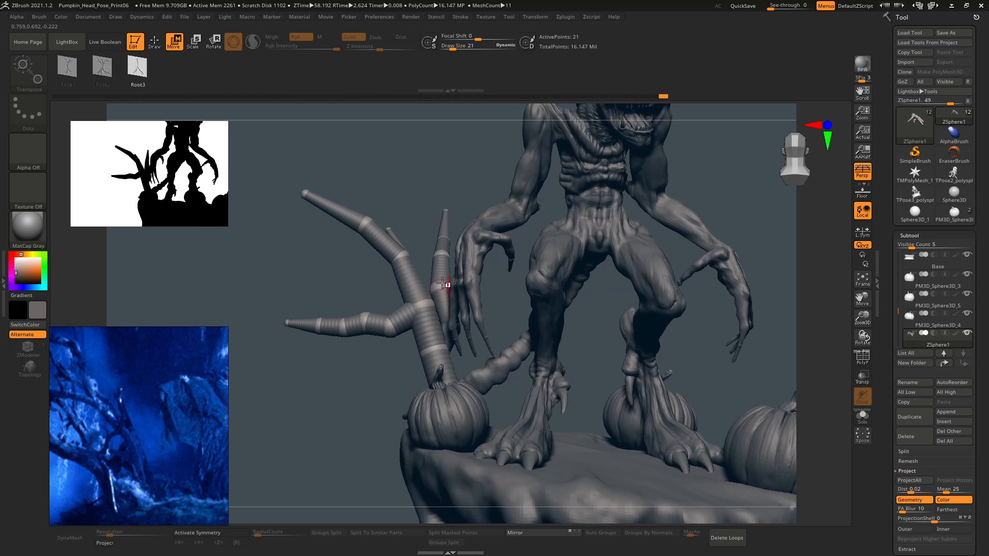
left_click_drag(400, 259, 411, 255)
left_click_drag(374, 220, 378, 202)
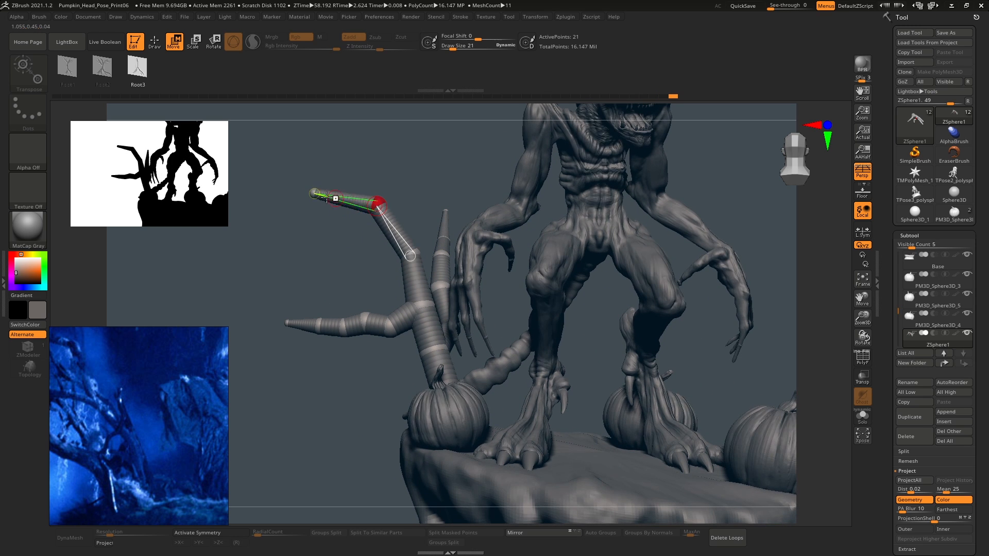
mouse_move(310, 191)
left_mouse_down()
mouse_move(305, 202)
mouse_move(354, 195)
left_mouse_up()
key("q")
key("w")
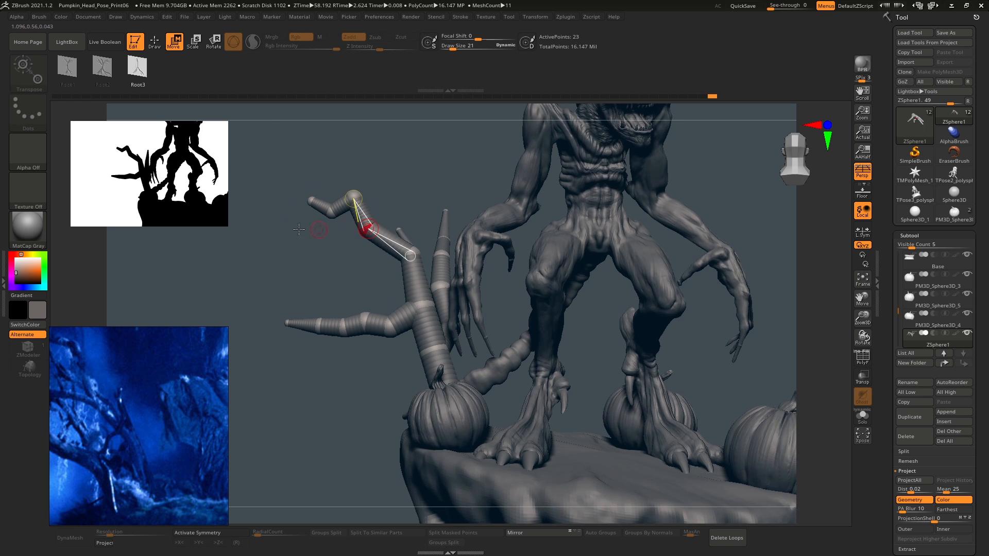
- Enlarge the silhouette thumbnail and move the lower side branch's joints to make it more crooked
left_click_drag(224, 223, 270, 254)
left_click_drag(395, 214, 421, 220, "alt")
left_click_drag(392, 326, 339, 332)
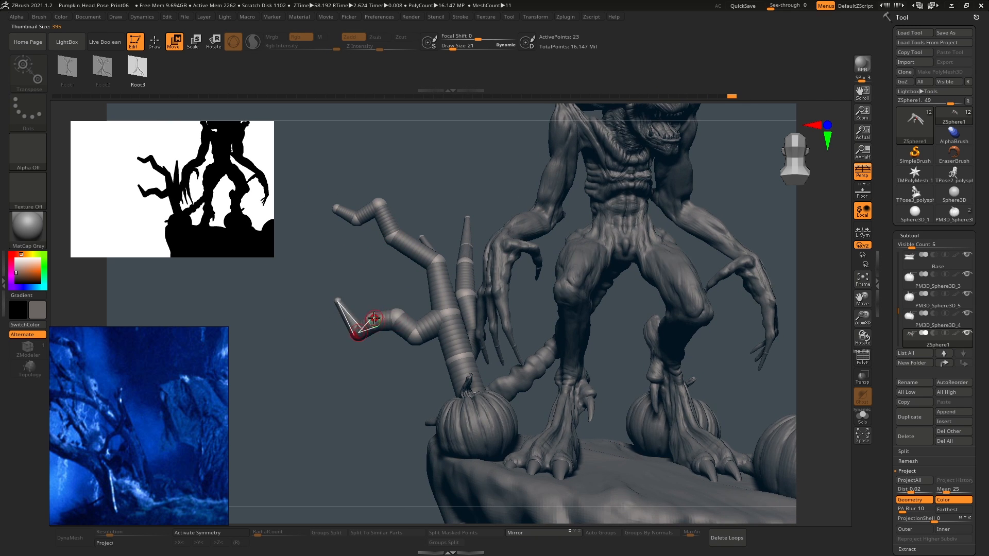
left_click_drag(396, 314, 431, 313)
left_click_drag(379, 281, 430, 342)
left_click_drag(410, 315, 385, 346)
- Insert three joints in the rear branch beside the creature's tail, bend it into a crooked line and pull its tip outward
left_click_drag(329, 330, 606, 292)
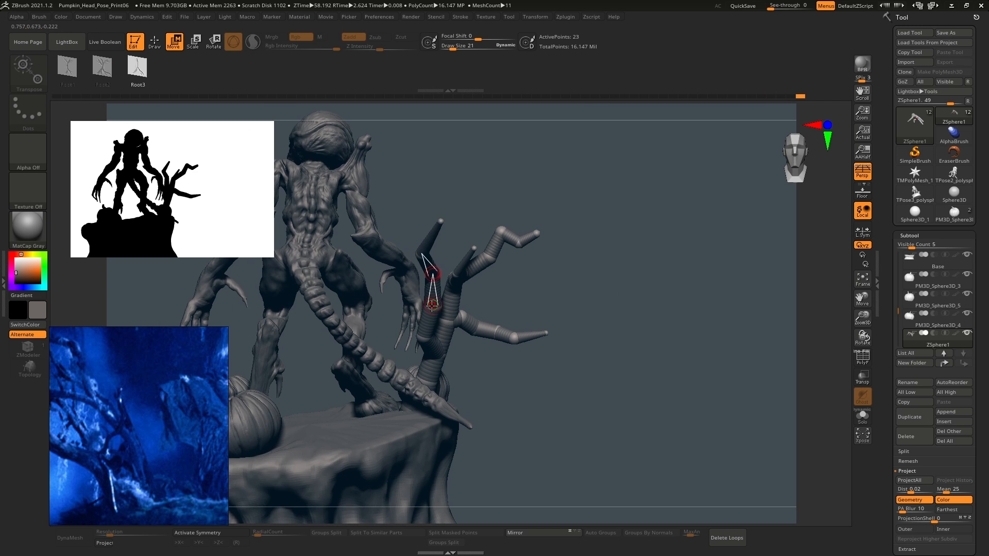
left_click_drag(432, 304, 420, 307)
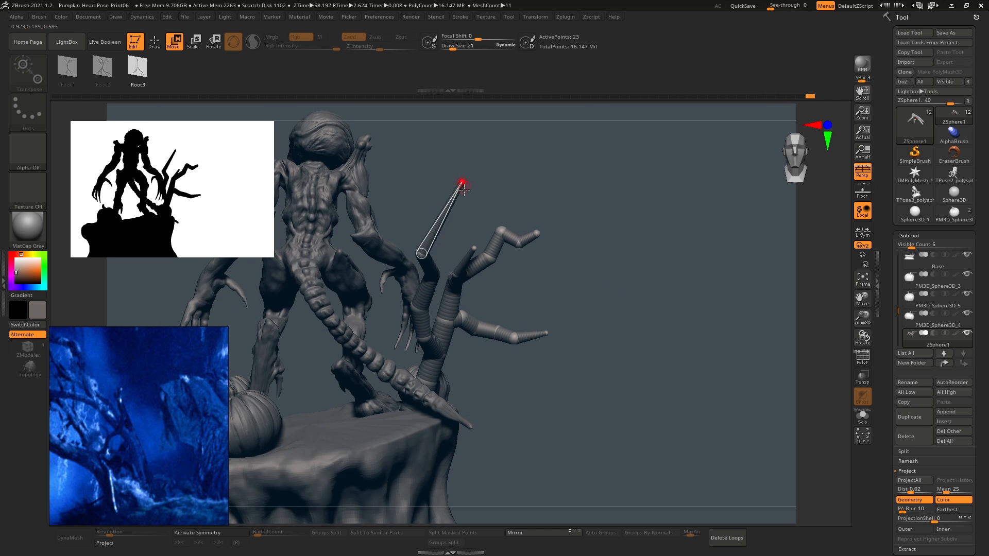
key("q")
key("w")
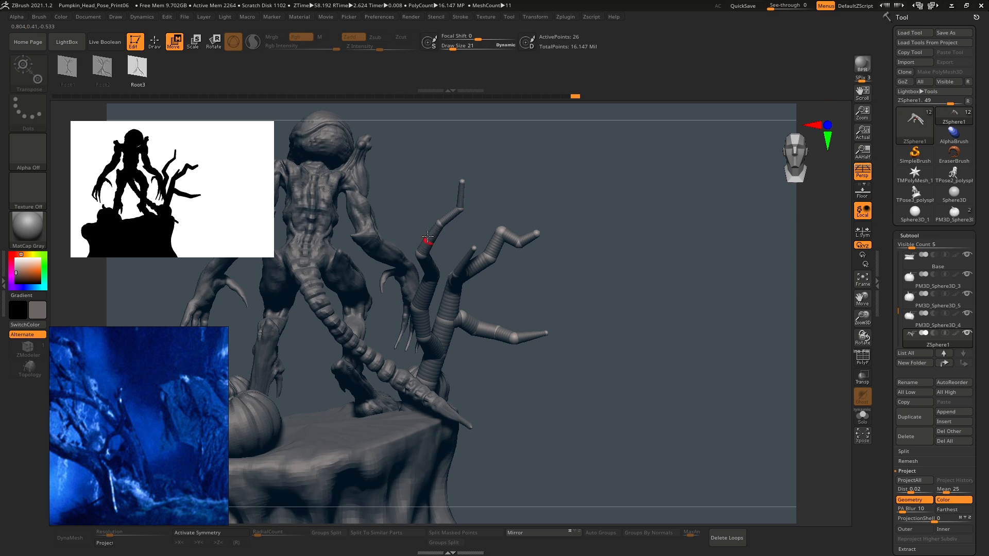
left_click_drag(269, 251, 262, 246)
right_click_drag(488, 257, 564, 293, "alt")
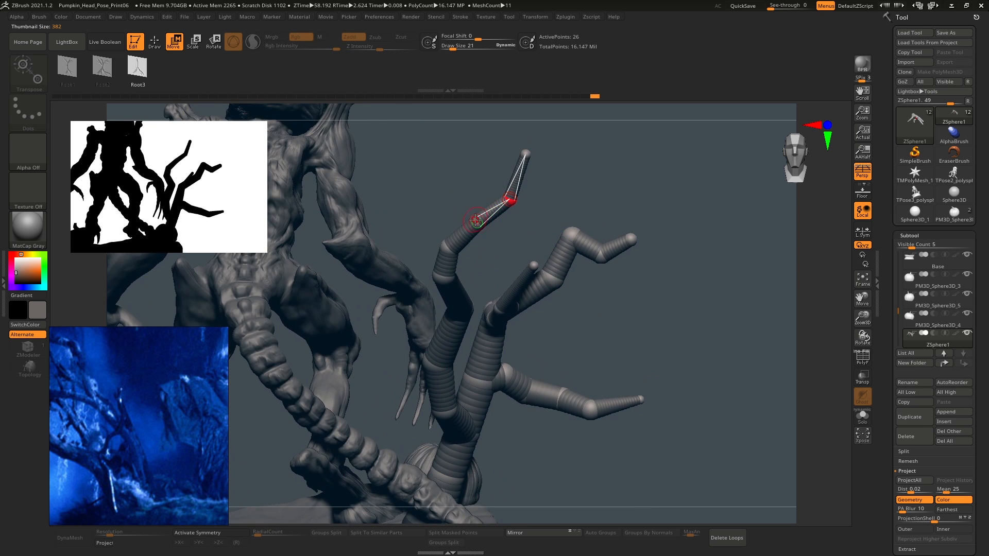
left_click_drag(475, 220, 463, 221)
left_click_drag(525, 154, 568, 154)
right_click_drag(513, 188, 494, 216, "alt")
- Draw a new twig from a middle joint of the rear branch and pull it upward
key("q")
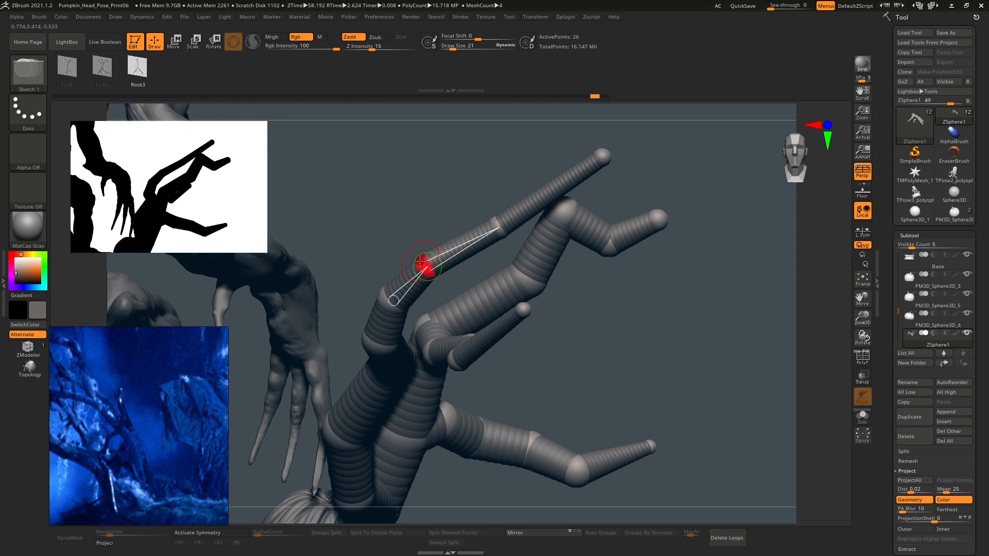
left_click_drag(421, 253, 422, 247)
right_click_drag(438, 214, 465, 192)
key("w")
left_click_drag(420, 249, 435, 239)
mouse_move(429, 234)
left_mouse_down()
mouse_move(435, 139)
mouse_move(431, 263)
left_mouse_up()
- Insert two joints in the new twig, bend it into a crooked shape and thin its tip
right_click_drag(463, 221, 462, 261, "alt")
key("q")
left_click(433, 223)
left_click(431, 261)
key("w")
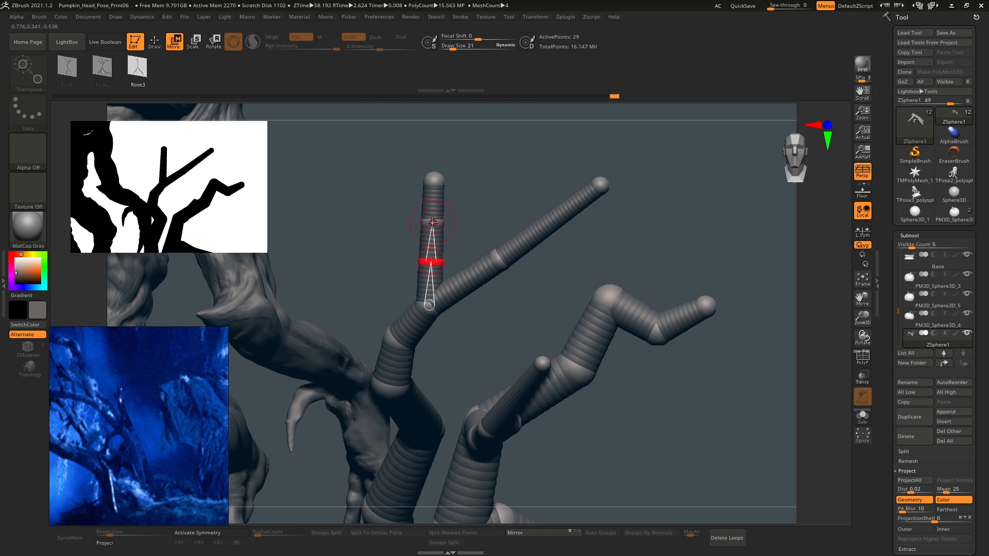
left_click_drag(434, 179, 463, 170)
left_click_drag(425, 215, 440, 225)
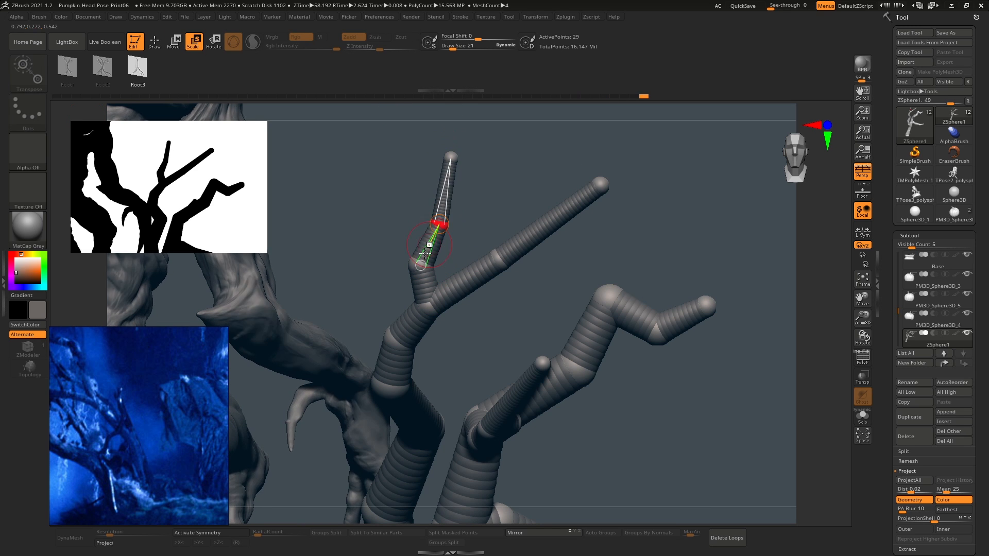
key("q")
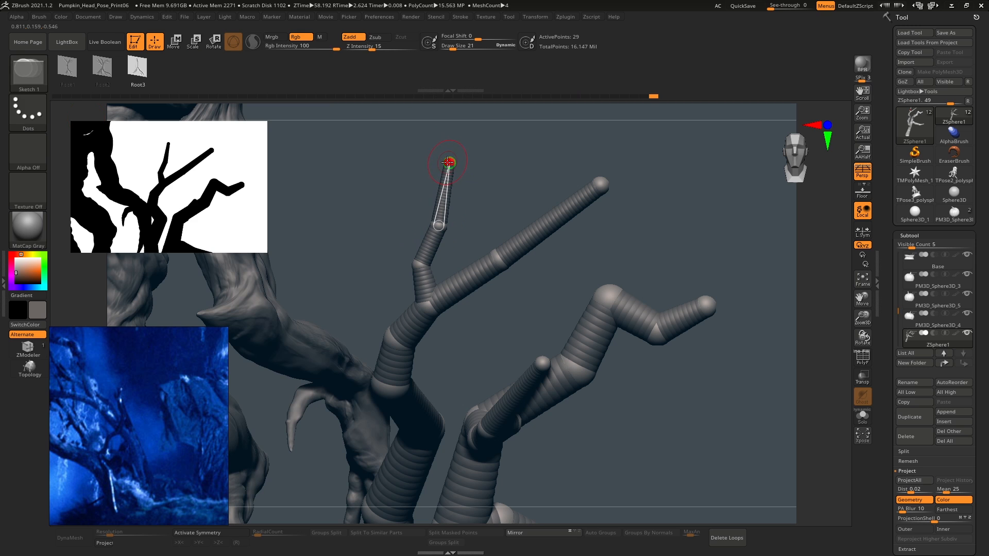
key("w")
mouse_move(448, 163)
left_mouse_down()
mouse_move(472, 170)
mouse_move(483, 161)
left_mouse_up()
left_click_drag(439, 225, 464, 227)
left_click_drag(421, 264, 432, 250)
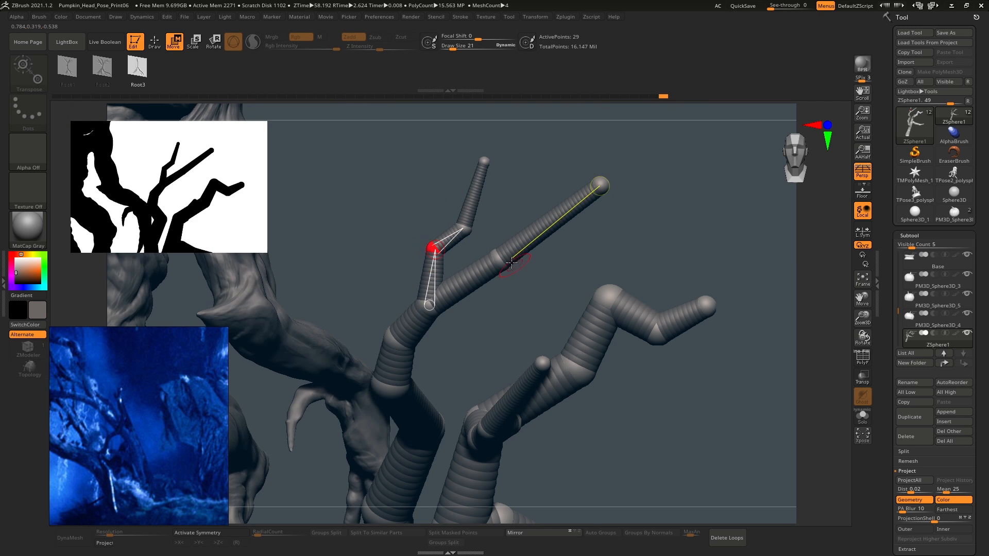
- Insert four joints along the outer part of the rear branch and bend it into a zigzag up to its tip
key("q")
left_click_drag(511, 263, 459, 271, "alt")
left_click(448, 249)
left_click(523, 199)
key("w")
left_click_drag(483, 224, 474, 230)
left_click_drag(523, 200, 530, 218)
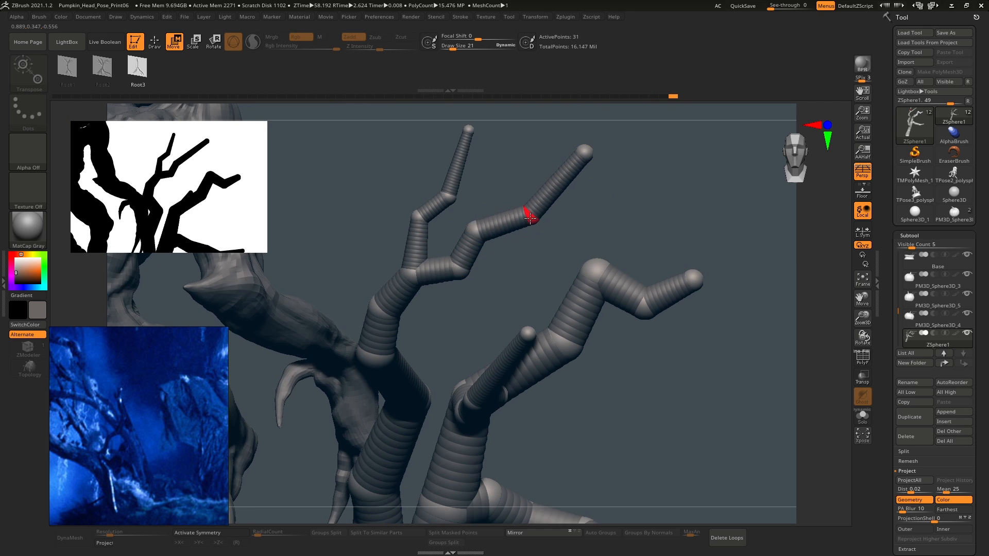
key("q")
key("w")
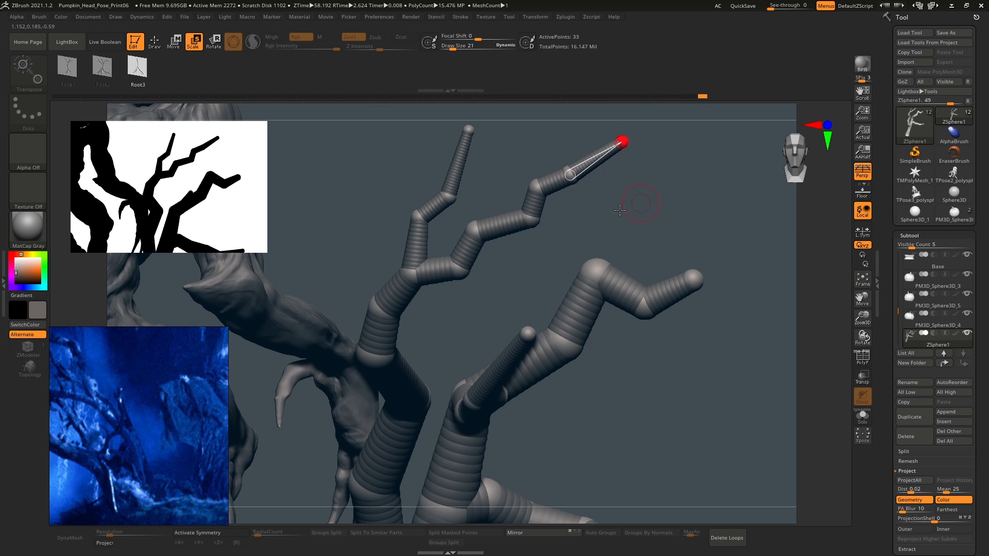
- Move the joints of the rear branch and its twig in depth so that they spread apart when seen from the side
left_click_drag(619, 210, 418, 239, "alt")
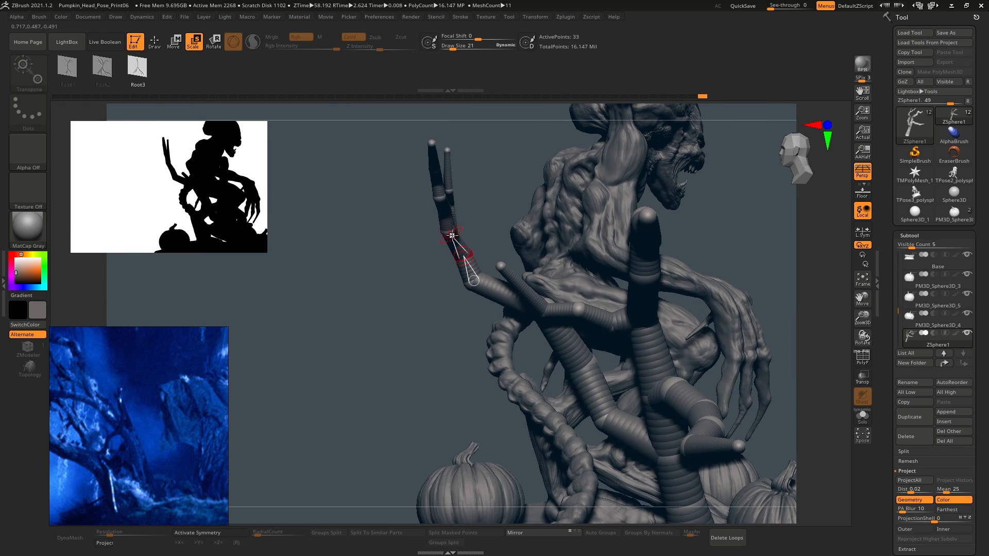
key("w")
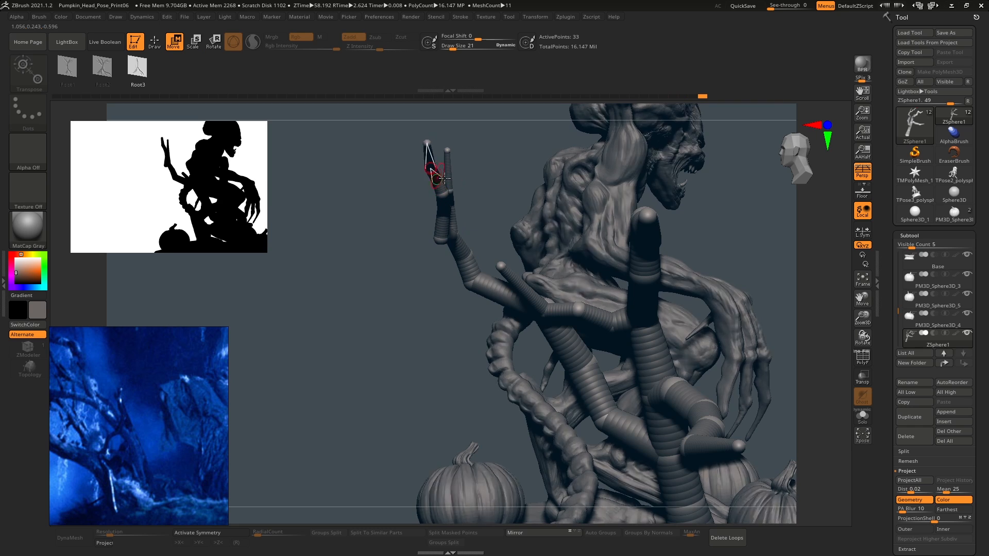
mouse_move(484, 182)
left_mouse_down()
mouse_move(422, 180)
mouse_move(525, 200)
mouse_move(420, 217)
mouse_move(423, 248)
mouse_move(443, 256)
mouse_move(424, 269)
mouse_move(483, 256)
left_mouse_up()
mouse_move(454, 340)
left_mouse_down()
mouse_move(512, 252)
mouse_move(535, 264)
left_mouse_up()
- Draw a new side branch from a low joint of the rear trunk and pull it outward
key("q")
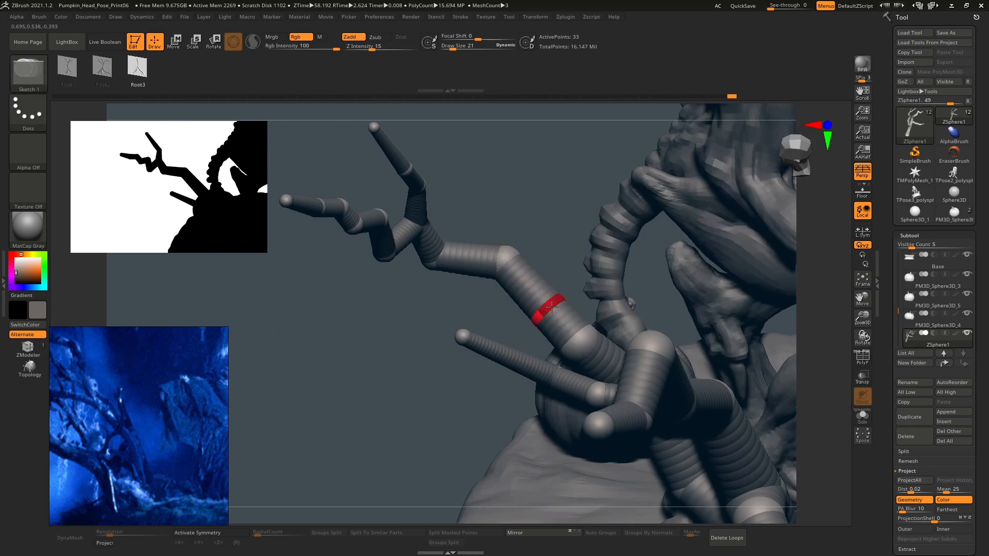
key("w")
left_click_drag(613, 226, 564, 223)
mouse_move(552, 220)
right_mouse_down()
mouse_move(589, 245)
mouse_move(582, 231)
right_mouse_up()
key("q")
left_click_drag(503, 282, 508, 286)
mouse_move(509, 283)
right_mouse_down()
mouse_move(533, 266)
mouse_move(524, 286)
right_mouse_up()
key("w")
- Insert three joints along the new low side branch and begin bending it
key("q")
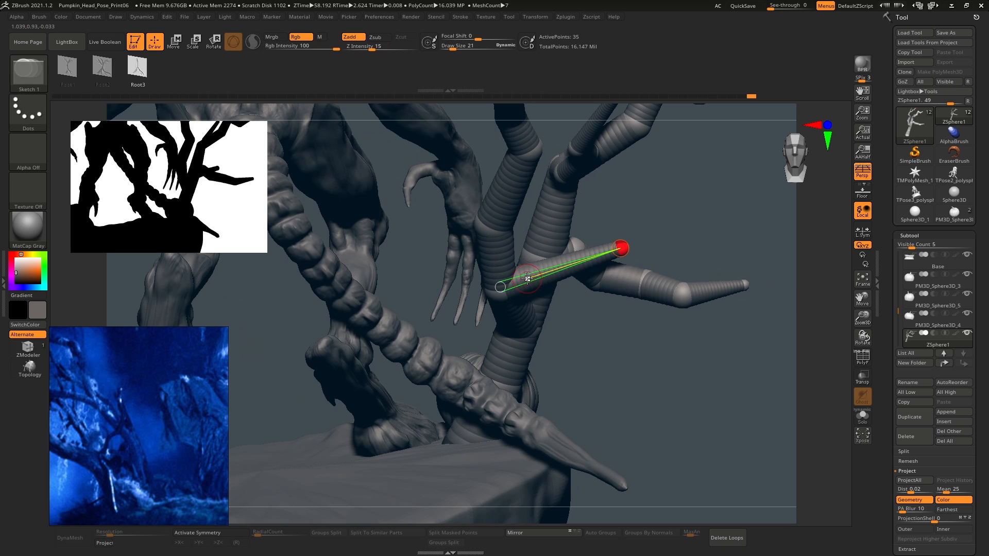
left_click(526, 278)
left_click(560, 267)
left_click(592, 257)
key("w")
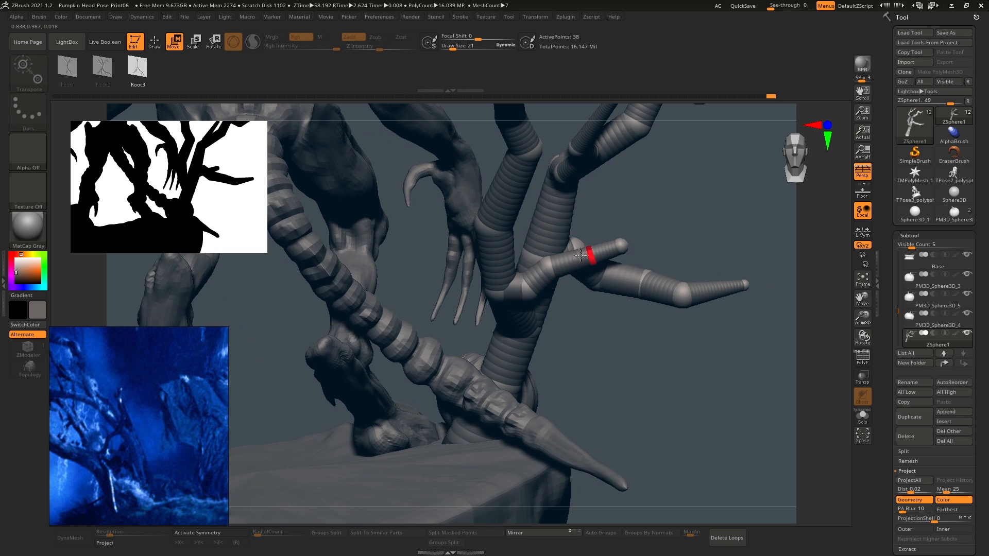
right_click_drag(580, 255, 478, 279)
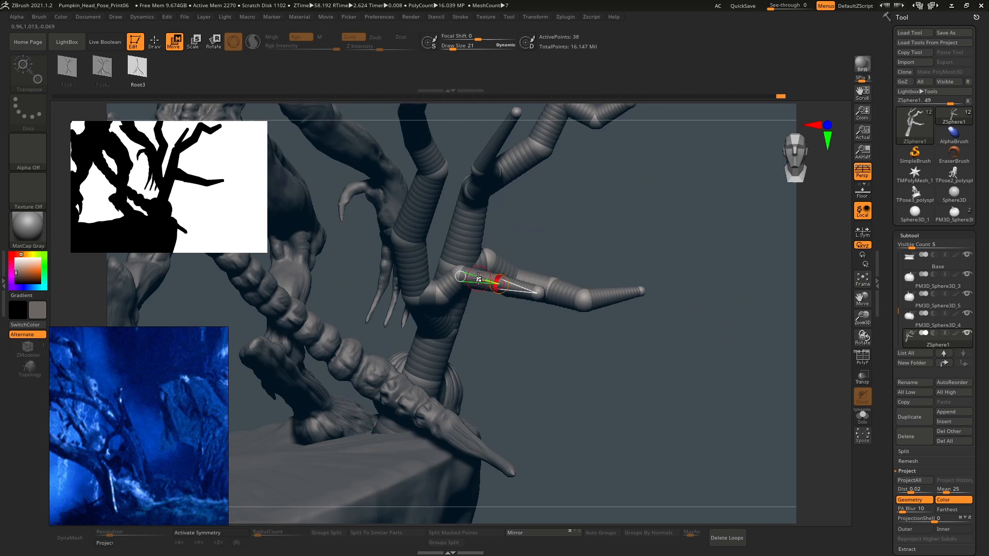
- Insert two more joints in the low side branch and shape it into a zigzag up to its tip
key("q")
left_click(551, 282)
left_click(525, 297)
key("w")
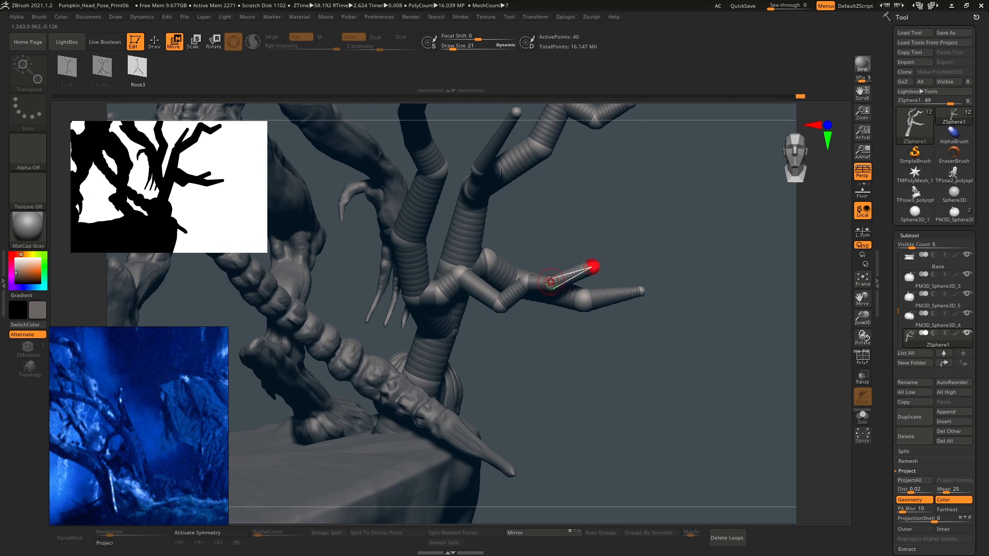
right_click_drag(551, 283, 486, 272)
- Preview the tree's skin beside the whole figure and return to the ZSphere view
right_click_drag(738, 254, 694, 247)
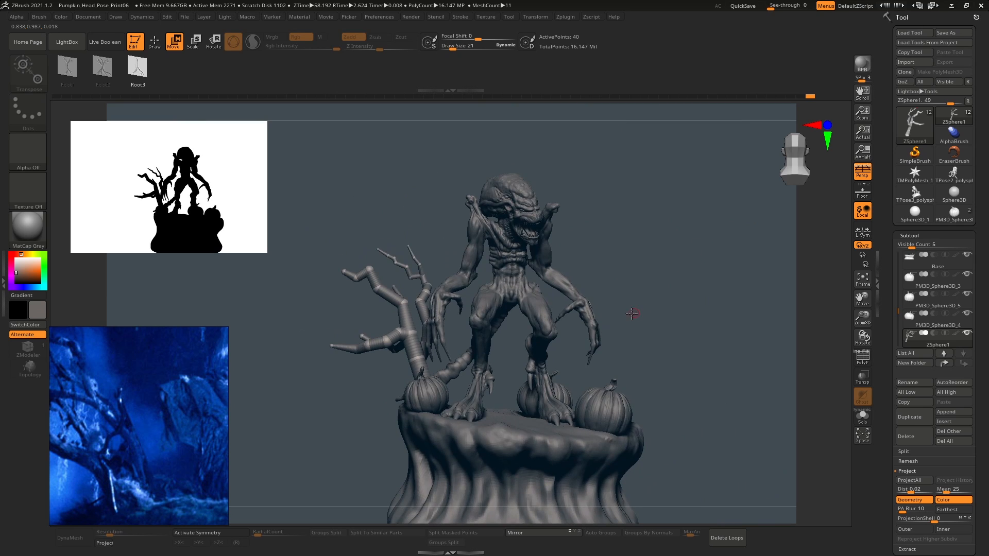
key("a")
right_click_drag(632, 314, 484, 337)
key("a")
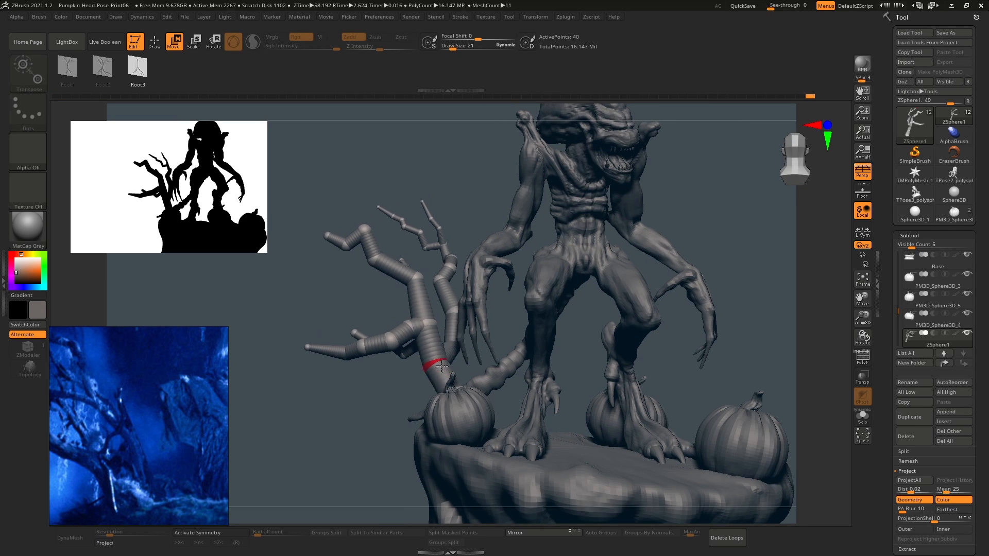
- Move and rotate the lower trunk joints to swing the branches around the edge of the base, checking from several angles
right_click_drag(473, 340, 459, 355)
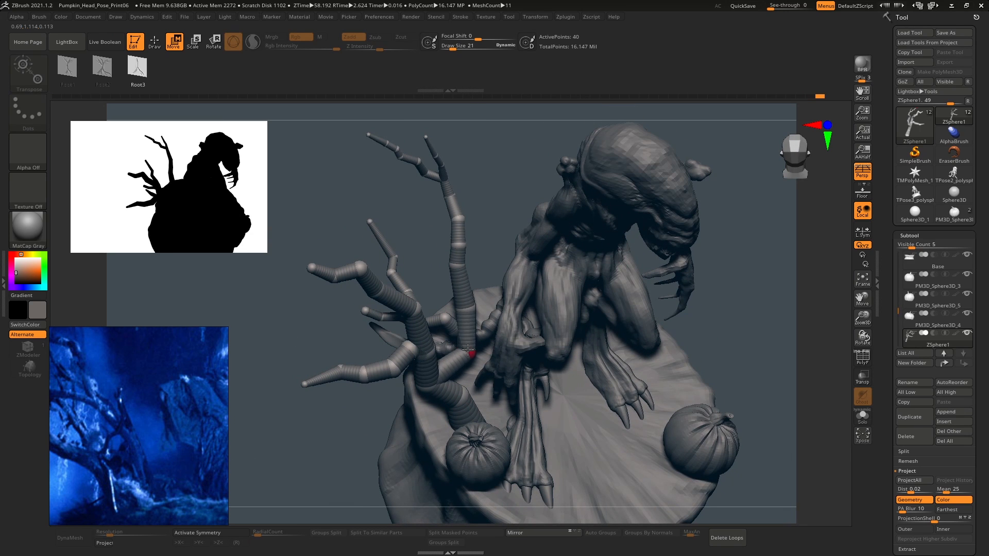
left_click_drag(511, 348, 457, 332)
right_click_drag(470, 333, 522, 379)
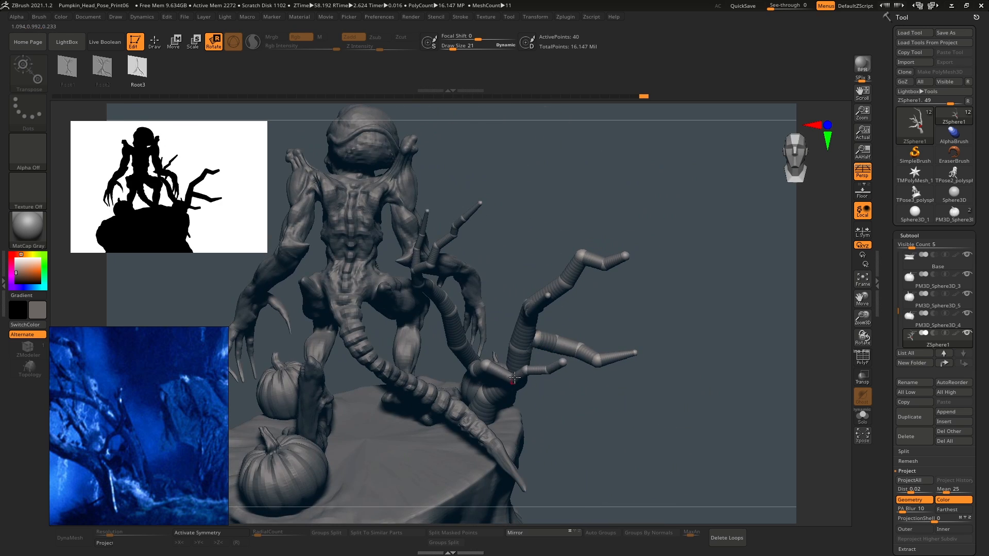
right_click_drag(569, 336, 497, 338)
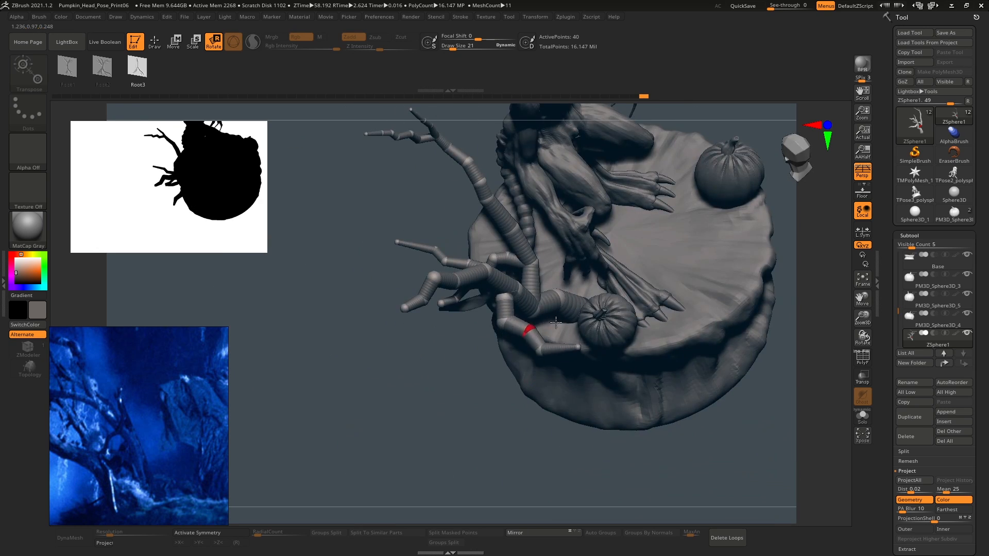
right_click_drag(557, 323, 813, 135)
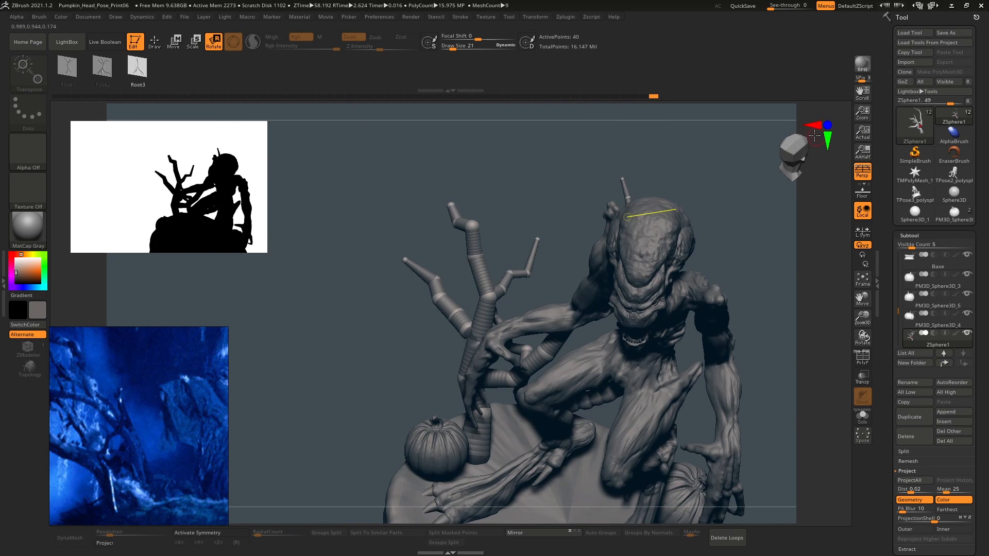
left_click(827, 125)
left_click(827, 125)
- Reposition the joints and tips of the front branches so that they zigzag outward beside the creature in the front view
right_click_drag(536, 302, 476, 247, "alt")
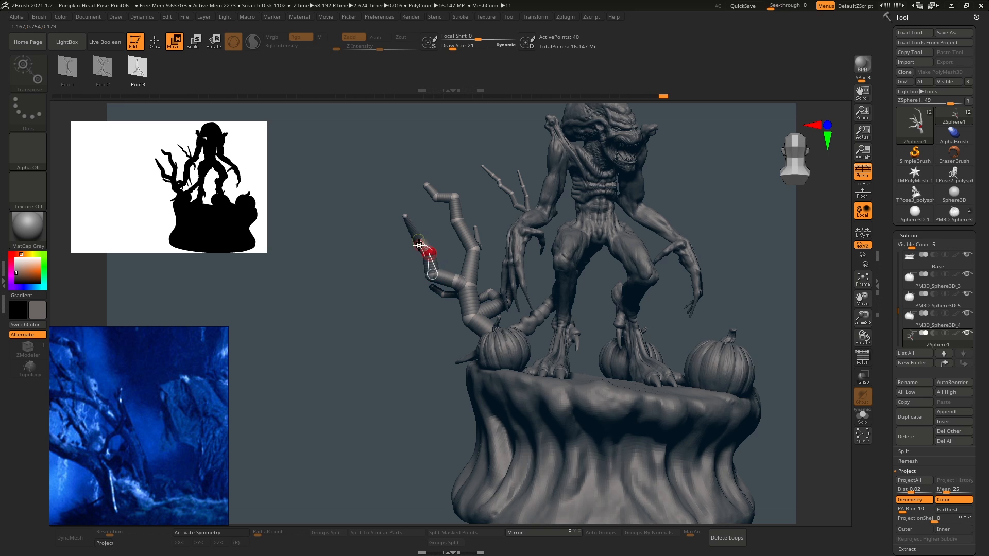
right_click_drag(485, 234, 495, 289)
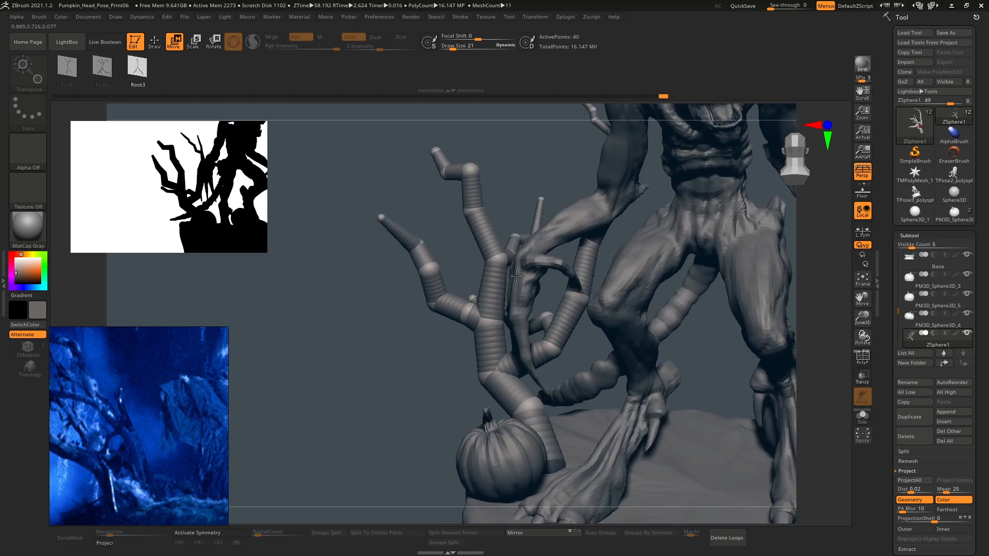
left_click_drag(476, 218, 471, 232)
left_click_drag(459, 178, 447, 153)
right_click_drag(470, 180, 497, 188)
left_click_drag(468, 186, 436, 160)
left_click_drag(426, 148, 418, 141)
right_click_drag(420, 143, 592, 216)
right_click_drag(592, 216, 702, 275, "ctrl")
key("f")
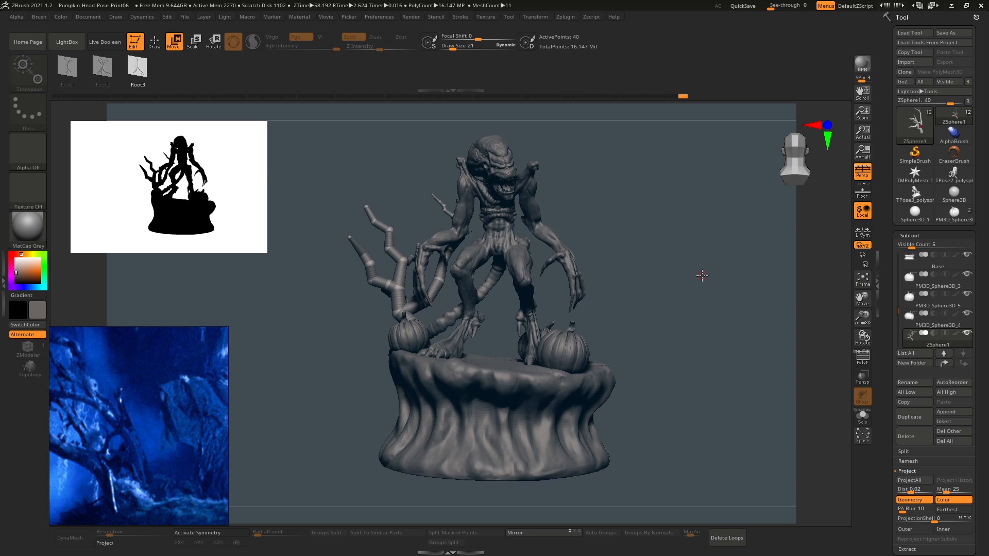
- Examine the Pumpkinhead poster in the reference window, especially its stump and pumpkin
scroll(101, 397, "down", 3)
scroll(170, 416, "up", 4)
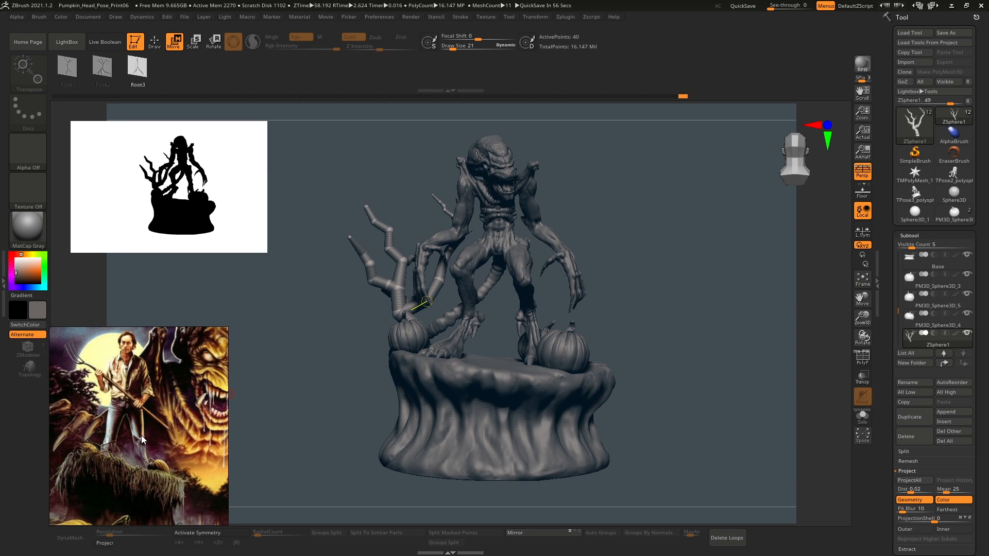
scroll(165, 460, "down", 2)
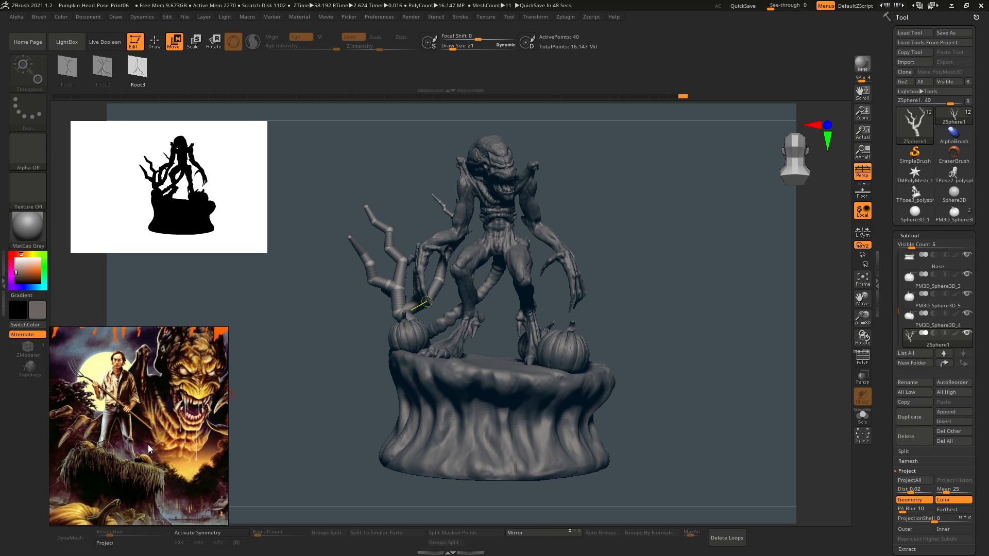
scroll(147, 443, "down", 3)
scroll(146, 490, "up", 3)
left_click(126, 441)
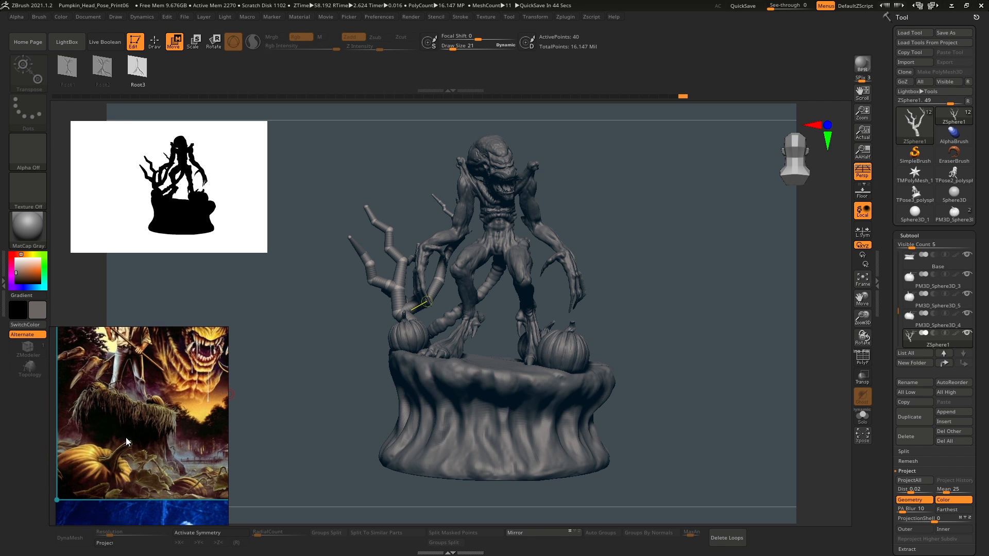
- Draw a new root from the joint at the trunk's base beside the pumpkin and pull it out across the top of the stump
mouse_move(305, 305)
left_mouse_down()
mouse_move(391, 309)
mouse_move(402, 288)
mouse_move(517, 271)
left_mouse_up()
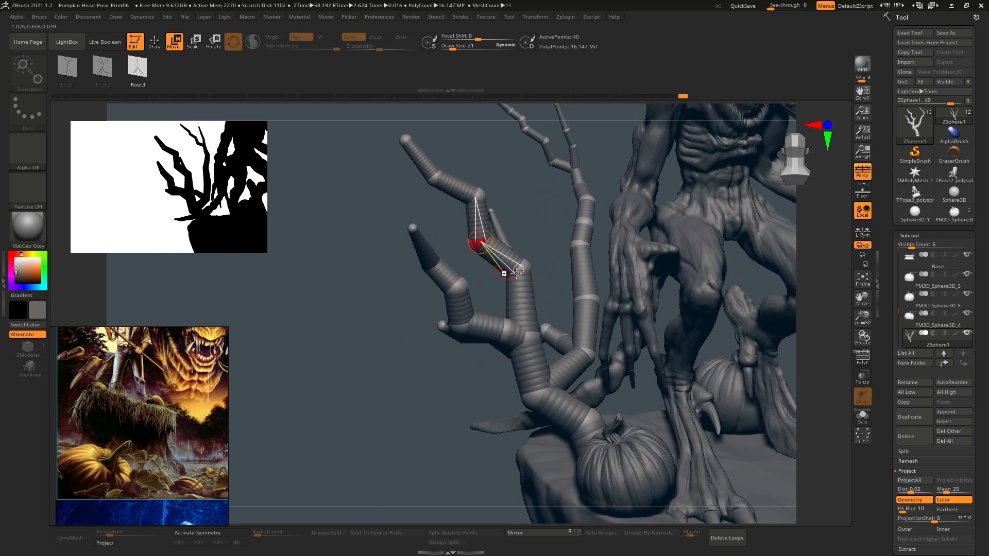
mouse_move(531, 309)
left_mouse_down()
mouse_move(592, 301)
mouse_move(651, 245)
mouse_move(690, 255)
mouse_move(661, 262)
mouse_move(655, 329)
mouse_move(599, 257)
mouse_move(597, 289)
mouse_move(630, 360)
left_mouse_up()
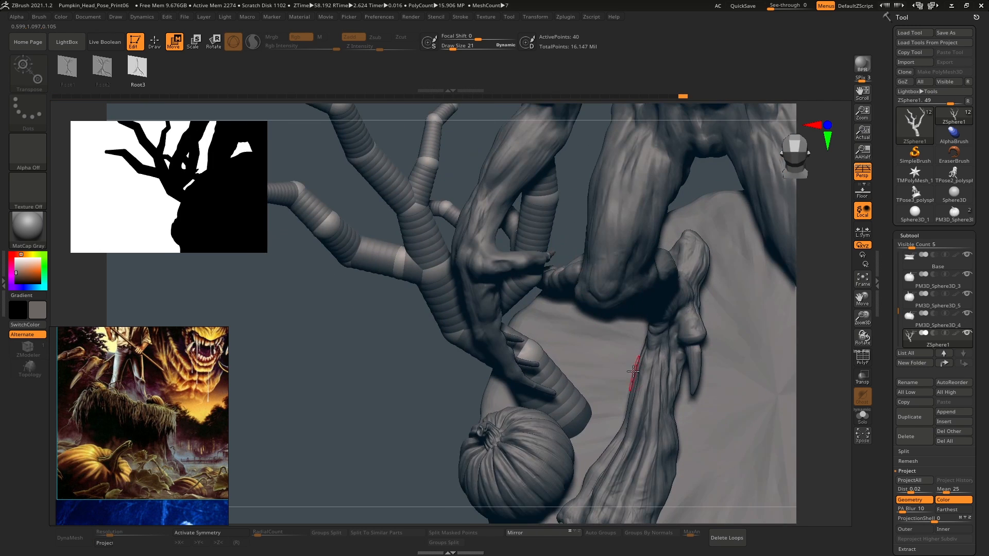
key("q")
key("w")
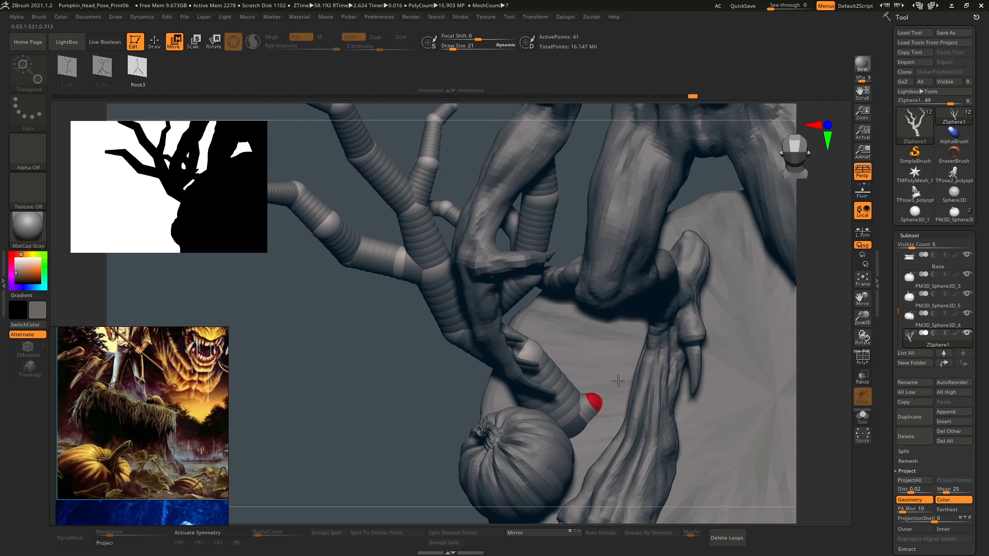
key("q")
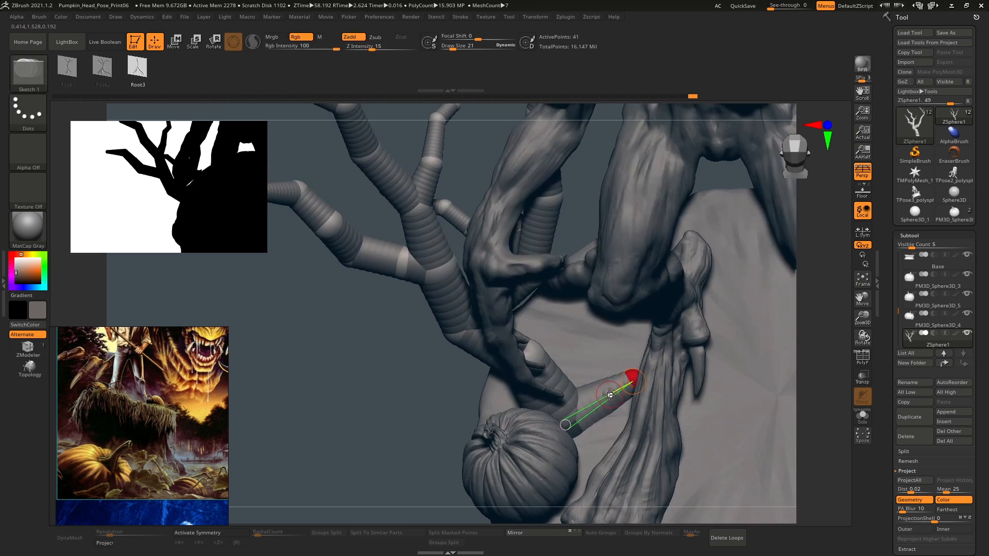
key("w")
mouse_move(610, 397)
left_mouse_down()
mouse_move(596, 397)
mouse_move(631, 381)
left_mouse_up()
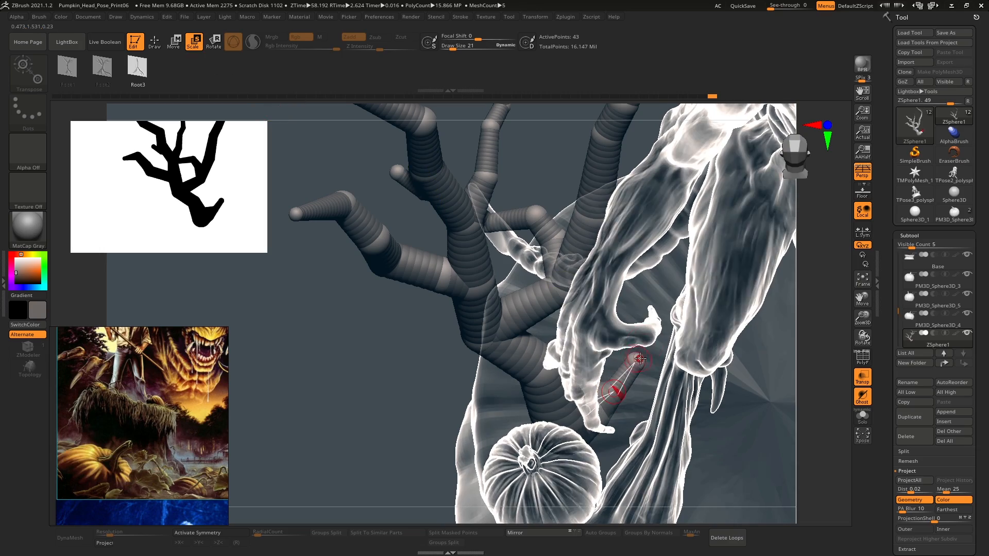
- Resize the new root at the trunk's base and move its tip down toward the top of the stump
left_click_drag(639, 359, 596, 421)
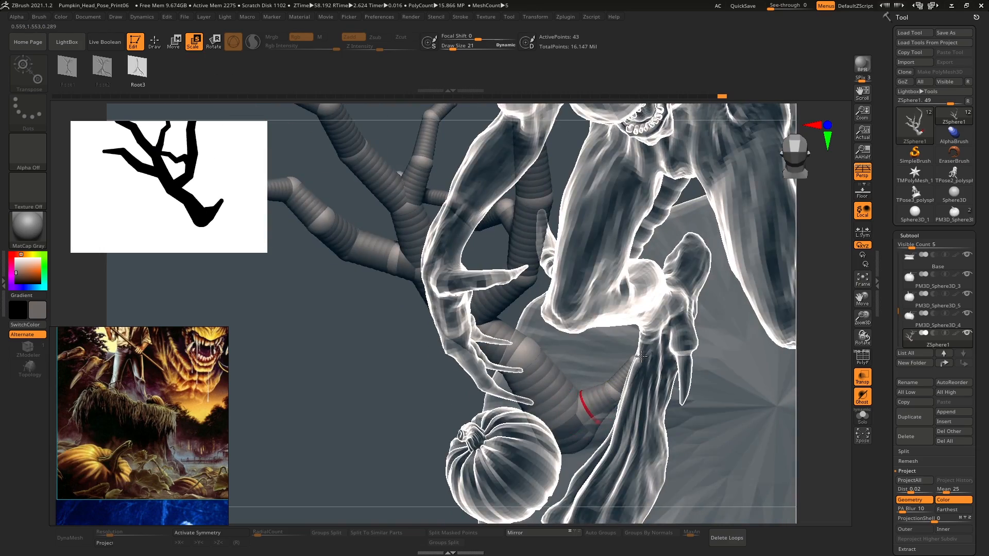
key("w")
mouse_move(640, 356)
left_mouse_down()
mouse_move(679, 401)
mouse_move(639, 335)
mouse_move(541, 374)
mouse_move(578, 358)
mouse_move(663, 397)
left_mouse_up()
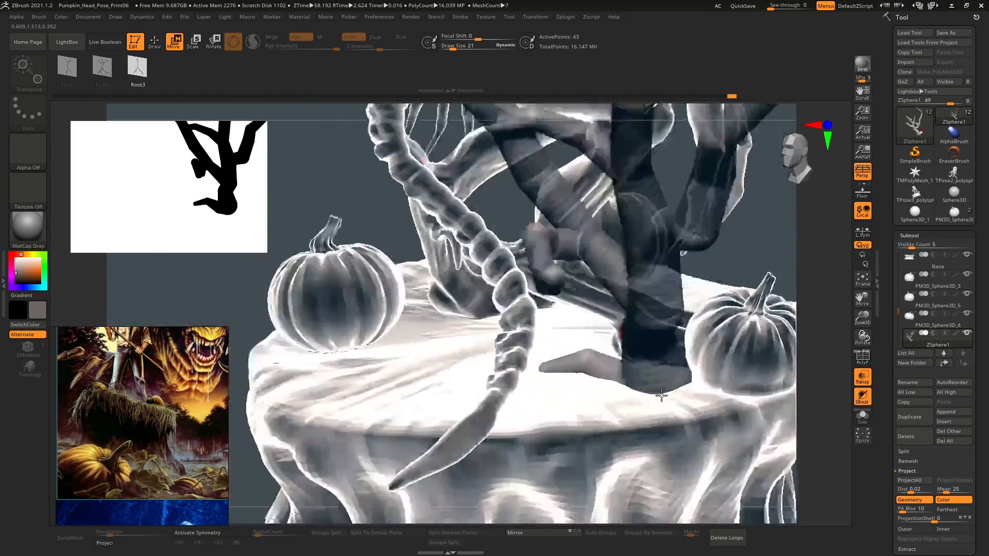
- Add another root joint at the foot of the trunk and pull it outward across the stump top
key("q")
left_click(659, 390)
key("w")
right_click_drag(658, 387, 640, 404)
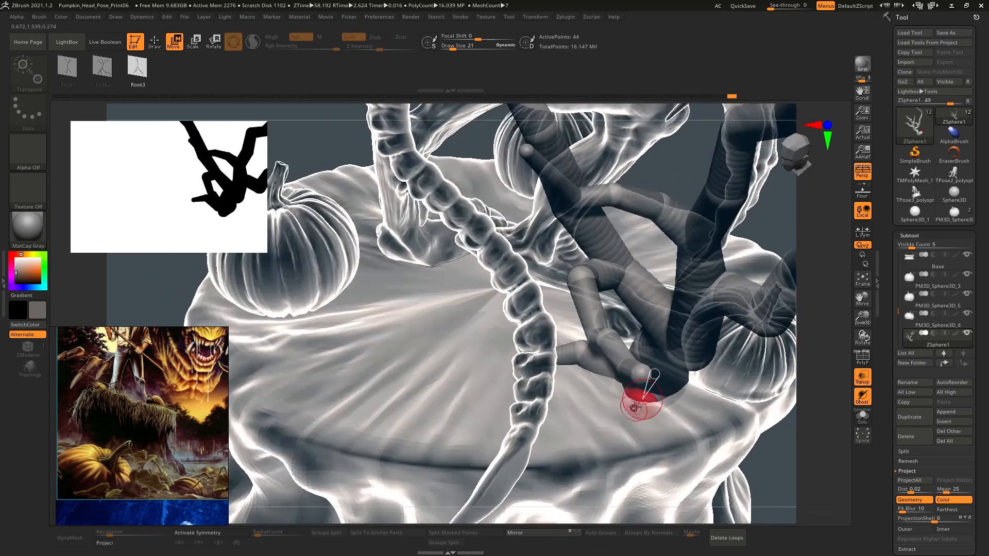
left_click_drag(640, 404, 621, 413)
right_click_drag(621, 413, 616, 415)
left_click_drag(615, 415, 581, 394)
- Extend the second root with further joints, angle its end toward the stump edge and shrink the tip
mouse_move(582, 394)
right_mouse_down()
mouse_move(589, 412)
mouse_move(597, 394)
right_mouse_up()
key("q")
mouse_move(599, 392)
left_mouse_down()
mouse_move(618, 390)
mouse_move(619, 401)
left_mouse_up()
key("w")
left_click_drag(543, 405, 543, 422)
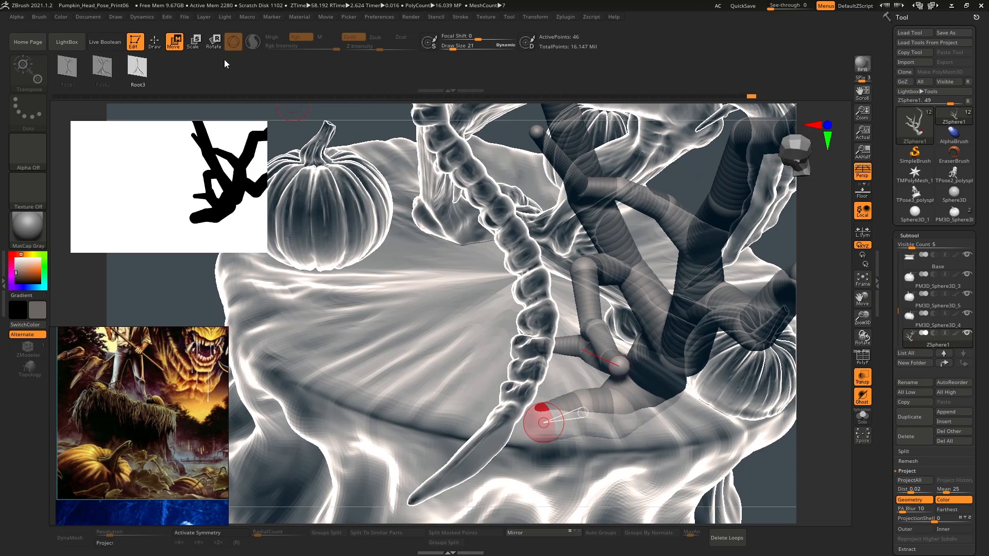
left_click_drag(643, 356, 607, 362)
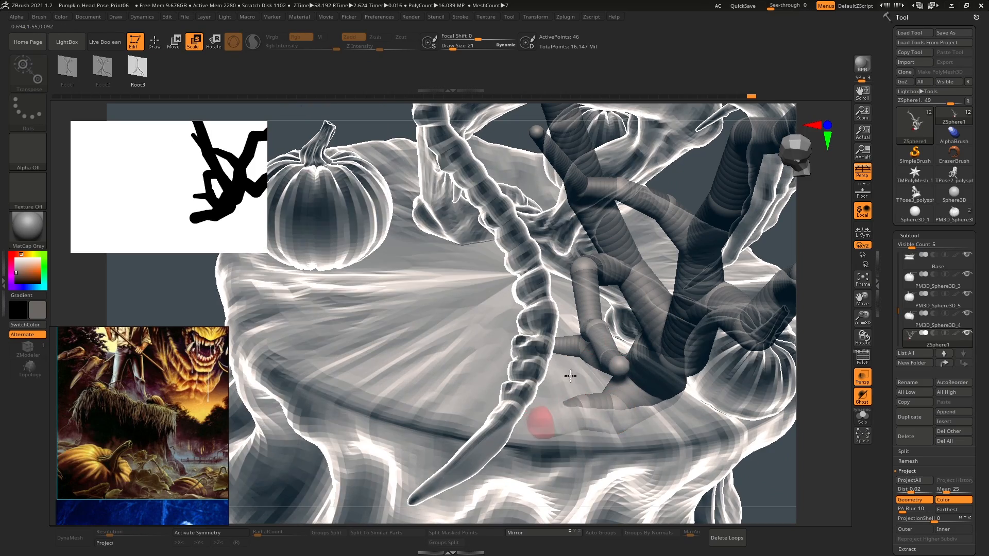
- Stretch the second root past the creature's tail and insert joints along it to bend it into a zigzag
right_click_drag(622, 359, 530, 462)
key("w")
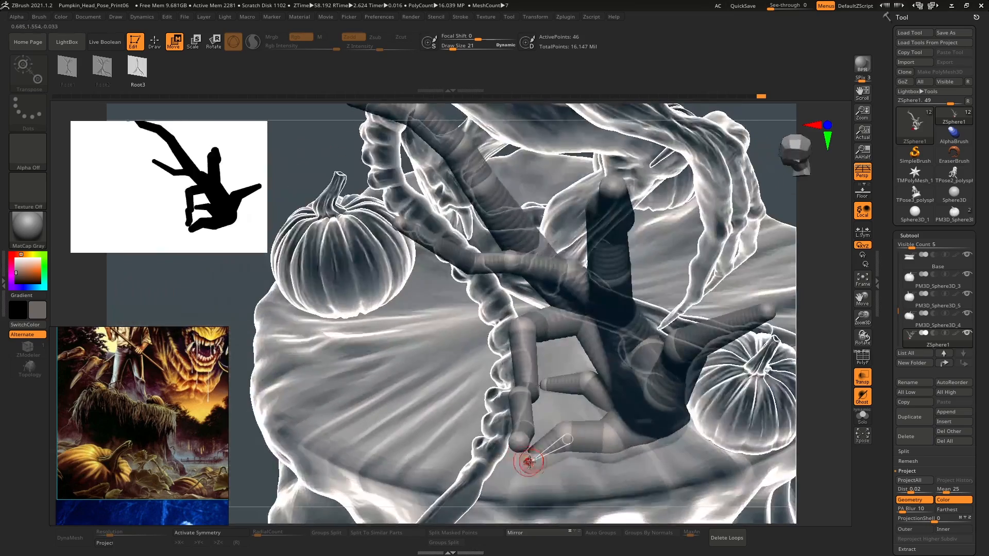
left_click_drag(436, 451, 417, 454)
key("q")
left_click(484, 446)
left_click(449, 451)
key("w")
mouse_move(494, 447)
right_mouse_down()
mouse_move(519, 439)
mouse_move(484, 425)
mouse_move(509, 435)
mouse_move(501, 454)
right_mouse_up()
key("q")
left_click(502, 398)
key("w")
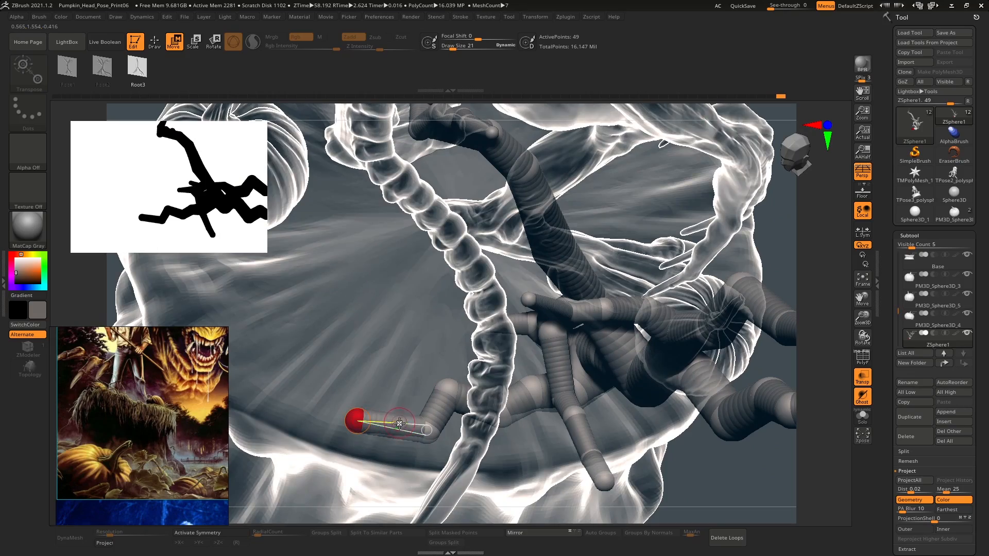
- Insert one more joint near the long root's tip and adjust it so the root follows the stump surface
key("q")
left_click(399, 423)
key("w")
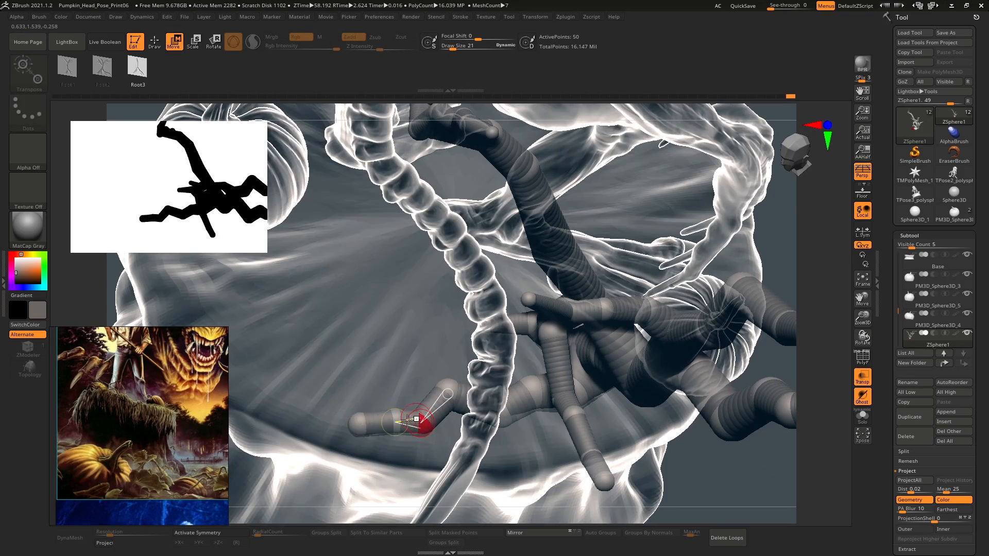
right_click_drag(521, 378, 564, 418)
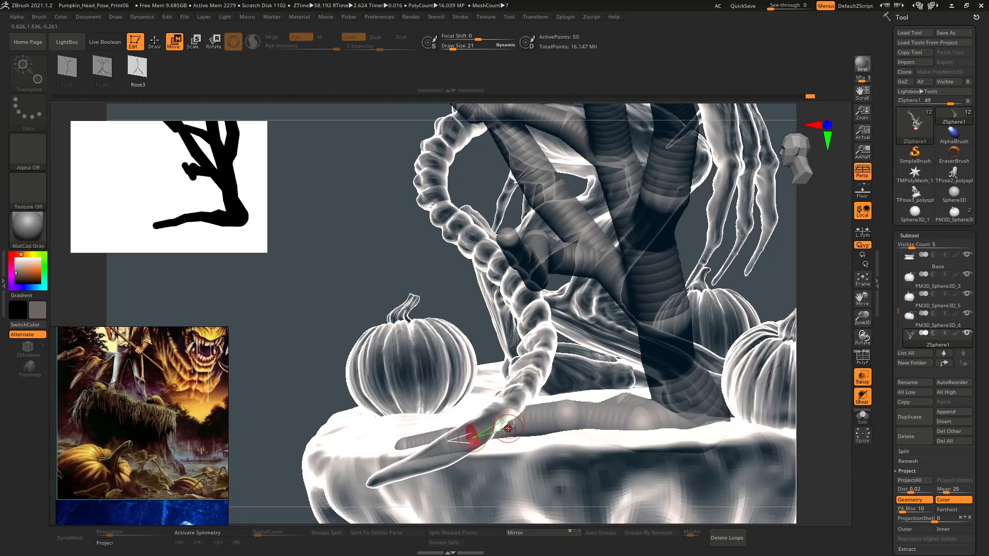
mouse_move(513, 440)
right_mouse_down()
mouse_move(578, 371)
mouse_move(570, 407)
right_mouse_up()
- Draw a short root from the trunk's base near the front pumpkin and turn off transparency
key("q")
left_click(525, 373)
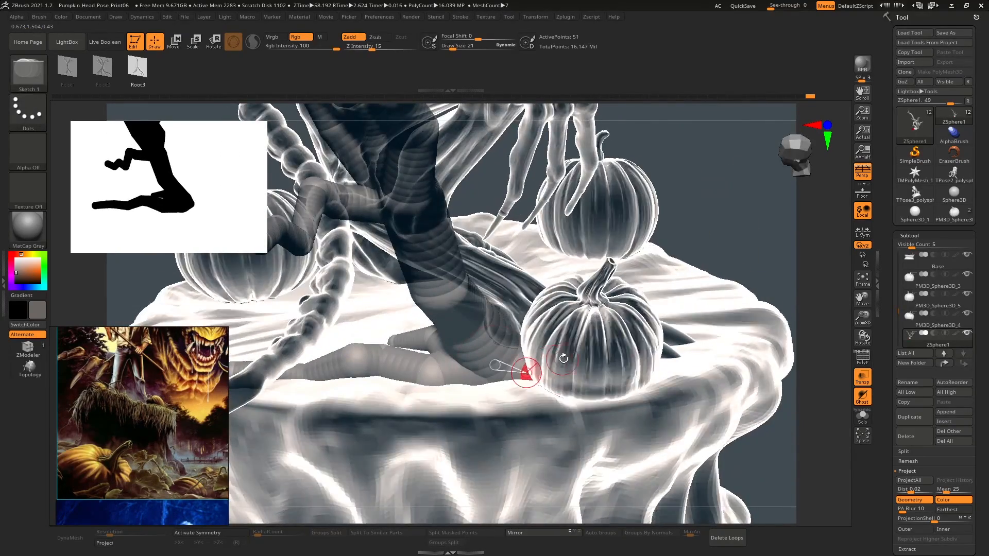
mouse_move(561, 355)
right_mouse_down()
mouse_move(552, 393)
mouse_move(570, 368)
mouse_move(519, 438)
mouse_move(647, 335)
mouse_move(623, 314)
mouse_move(557, 296)
mouse_move(520, 323)
mouse_move(527, 428)
right_mouse_up()
key("w")
left_click(862, 377)
key("q")
left_click_drag(565, 355, 563, 363)
key("w")
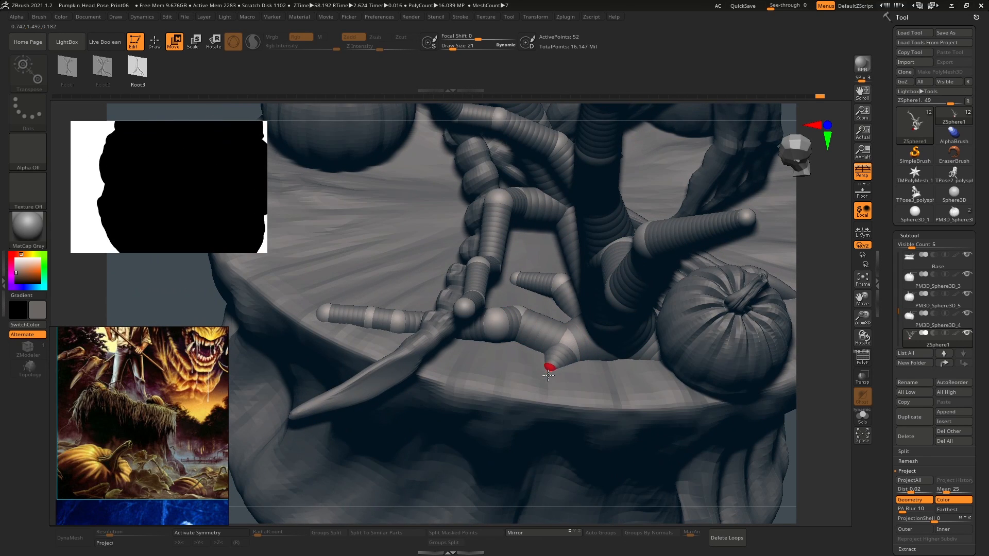
- Extend the short root with additional joints and lay them along the stump surface
key("q")
key("w")
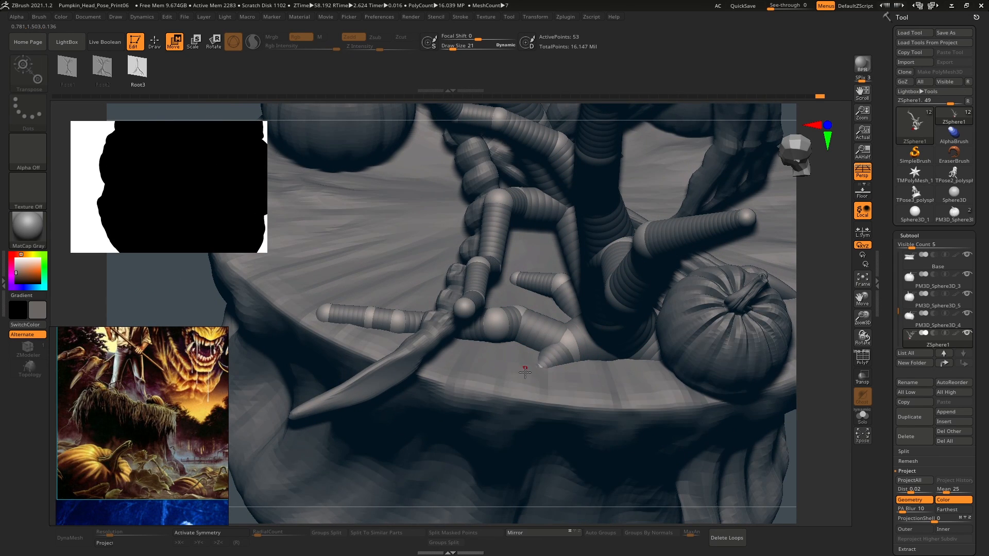
mouse_move(561, 363)
right_mouse_down()
mouse_move(551, 349)
mouse_move(554, 391)
mouse_move(489, 388)
mouse_move(523, 382)
mouse_move(512, 367)
mouse_move(640, 331)
right_mouse_up()
key("q")
key("w")
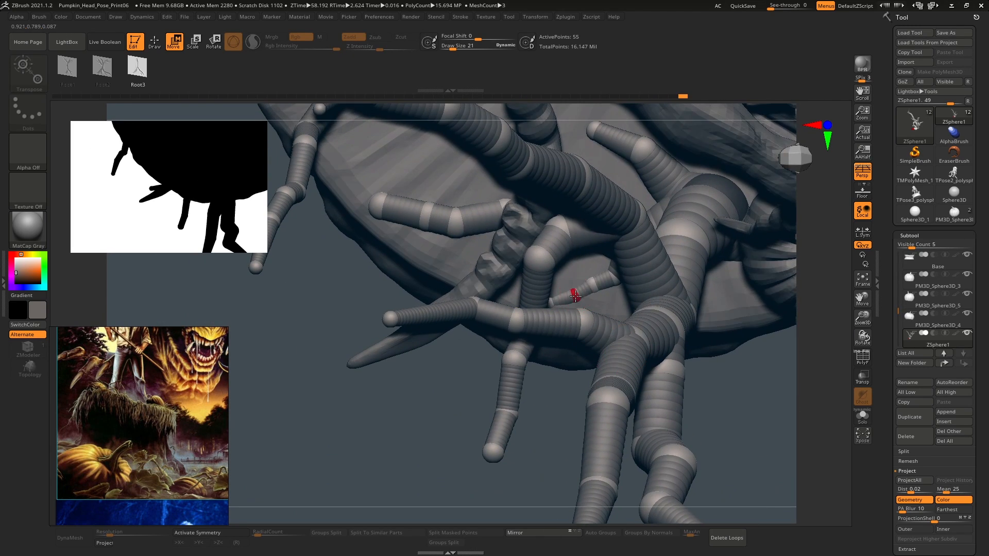
right_click_drag(614, 277, 557, 308)
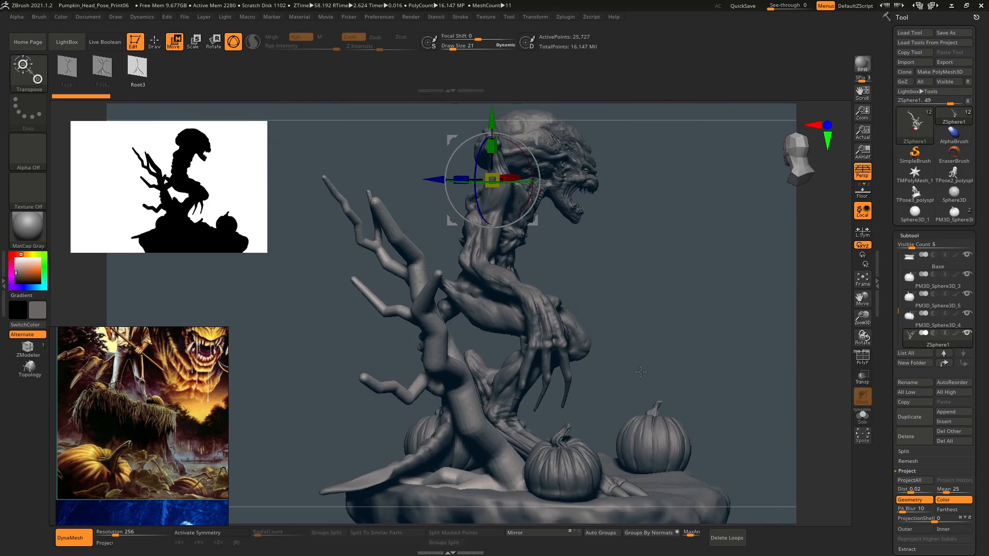
- Enlarge the silhouette thumbnail and check the tree's smooth skin preview with the creature from several sides
mouse_move(701, 305)
right_mouse_down()
mouse_move(661, 343)
mouse_move(674, 289)
right_mouse_up()
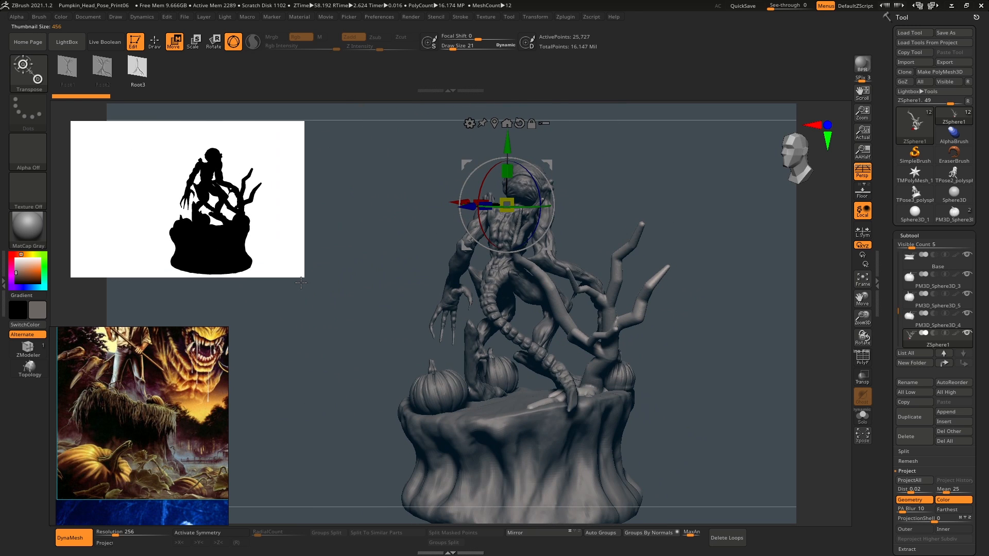
mouse_move(349, 317)
right_mouse_down()
mouse_move(662, 298)
mouse_move(704, 306)
mouse_move(673, 297)
mouse_move(698, 308)
mouse_move(614, 306)
right_mouse_up()
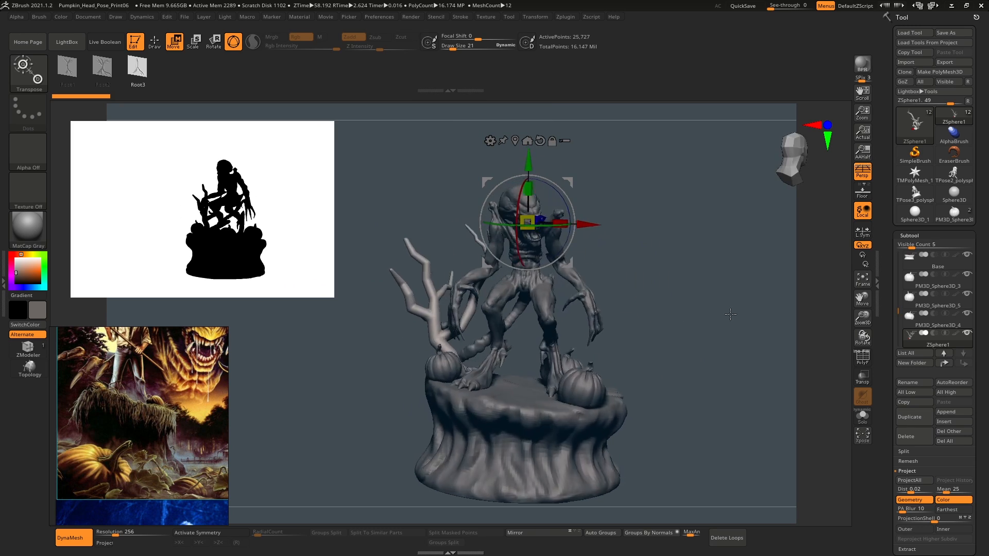
mouse_move(748, 315)
right_mouse_down()
mouse_move(713, 340)
mouse_move(692, 332)
mouse_move(729, 262)
mouse_move(767, 275)
mouse_move(759, 247)
mouse_move(777, 258)
right_mouse_up()
key("q")
right_click_drag(575, 325, 586, 346)
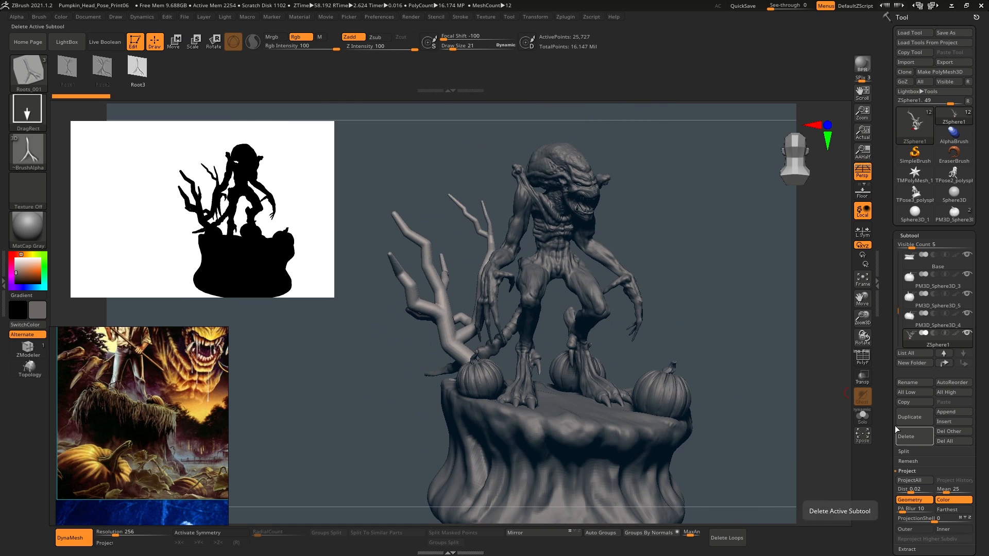
- Set the Adaptive Skin DynaMesh resolution to 0 and preview the tree's skin with the polyframe shown
left_click_drag(895, 425, 893, 122)
left_click(925, 431)
left_click_drag(927, 426, 931, 261)
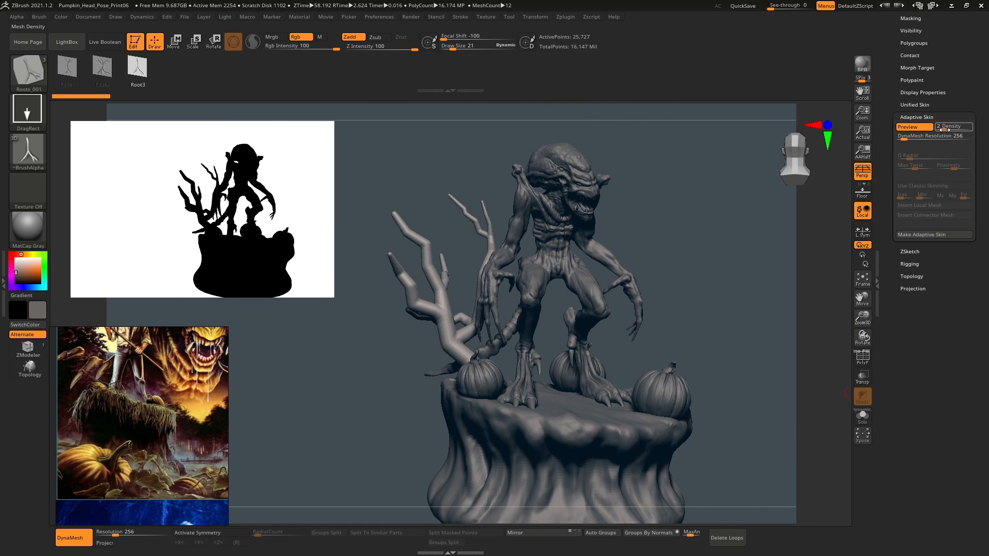
left_click(912, 129)
left_click(862, 357)
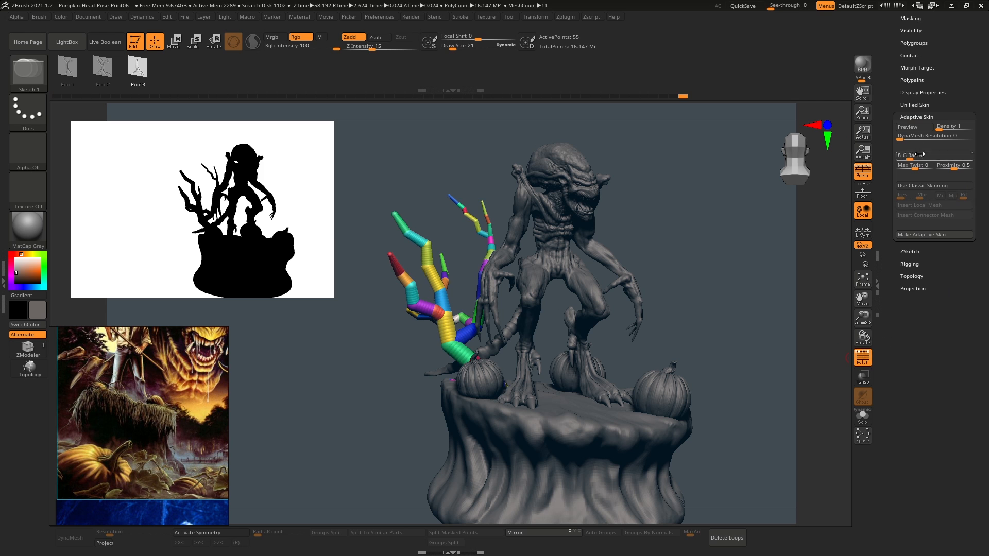
left_click(914, 128)
right_click_drag(662, 327, 698, 311)
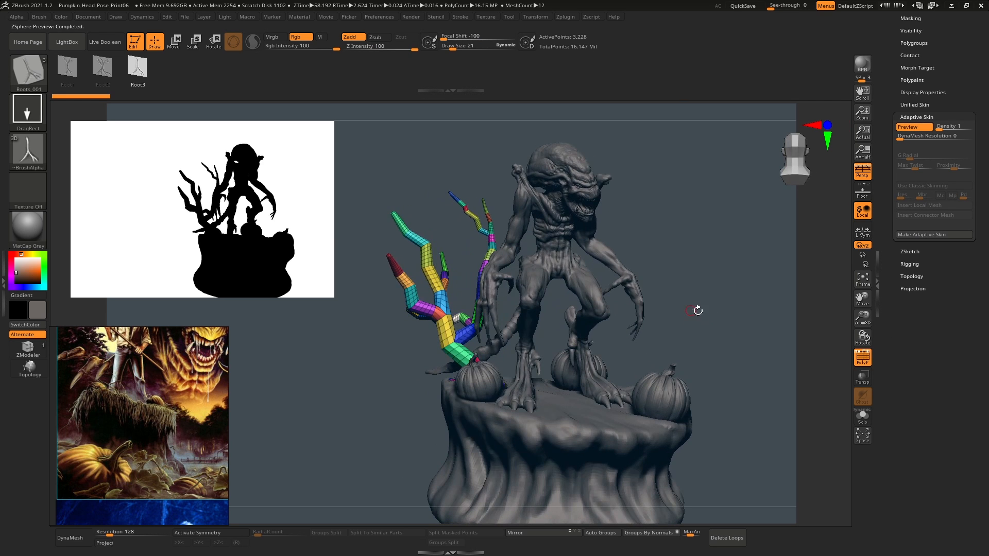
- Make an adaptive skin of the tree, append it as a subtool and select it
left_click(921, 234)
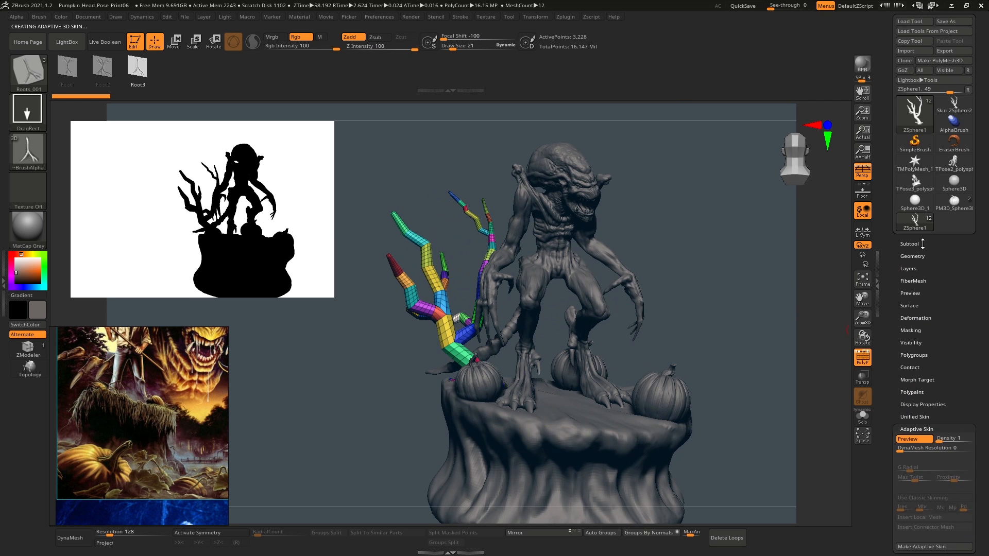
left_click(947, 420)
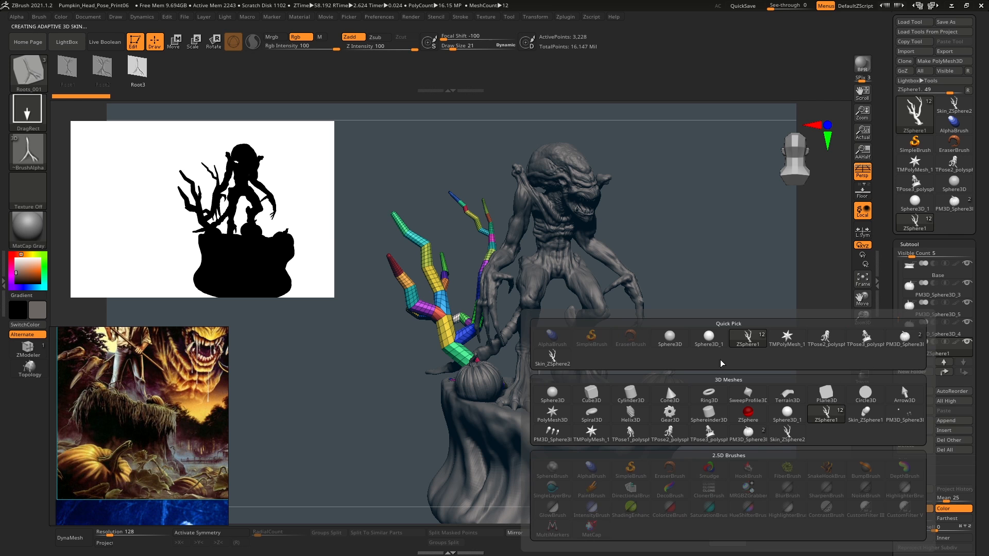
left_click(553, 357)
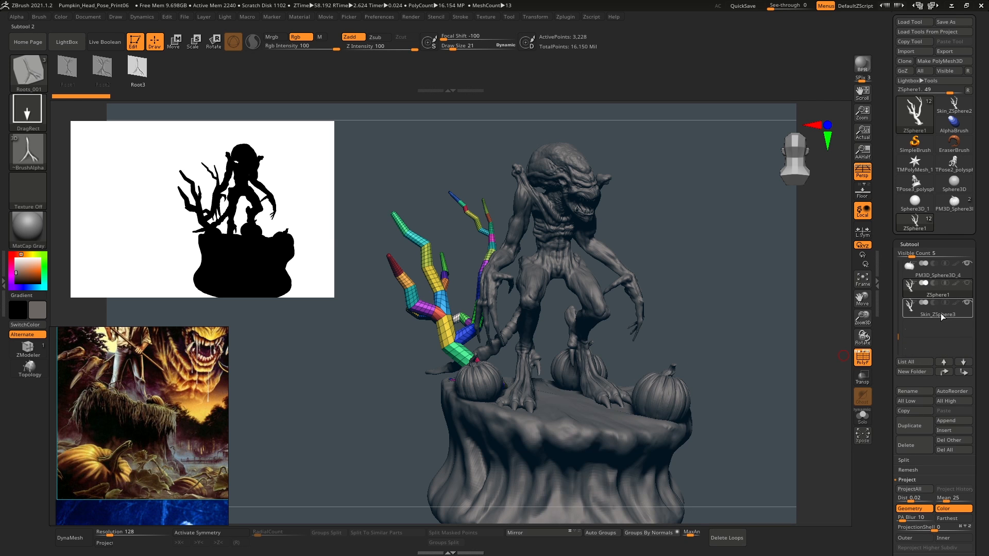
left_click(940, 314)
- Subdivide the skinned tree mesh twice and isolate it to frame the lower trunk and roots
left_click_drag(396, 315, 612, 310, "alt")
key("ctrl+d")
key("ctrl+d")
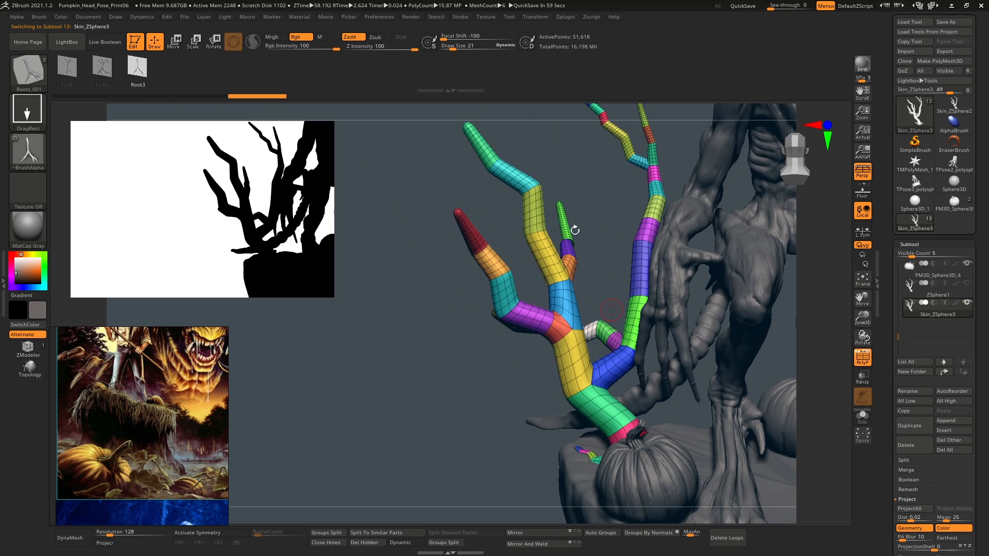
left_click_drag(595, 263, 824, 391)
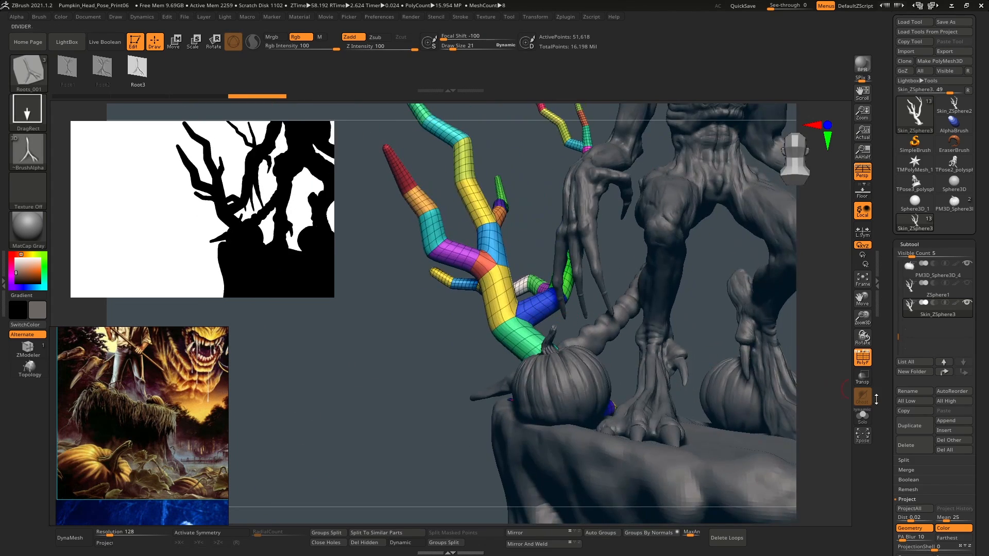
left_click(865, 423)
mouse_move(729, 400)
left_mouse_down("alt")
mouse_move(726, 388)
mouse_move(721, 427)
left_mouse_up("alt")
left_click_drag(721, 427, 597, 374)
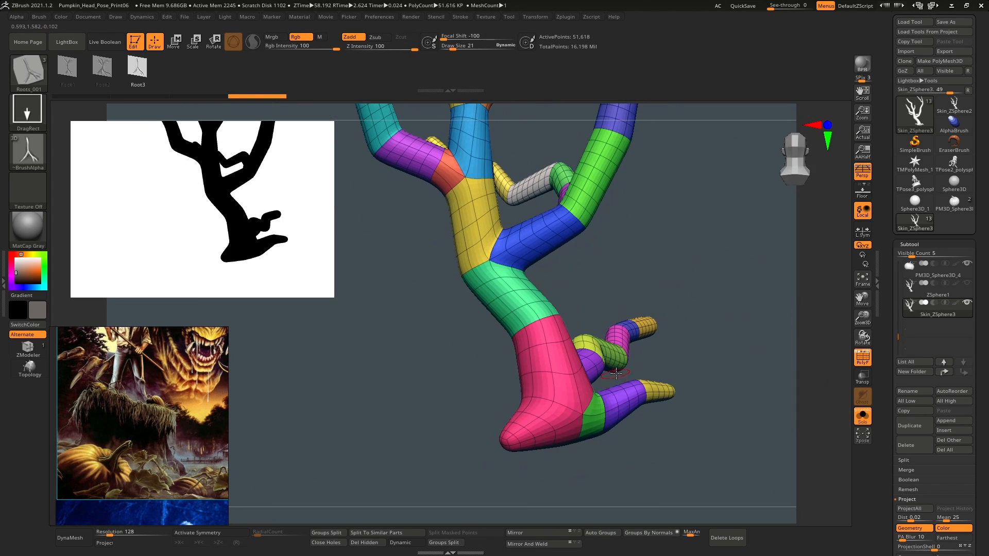
- Choose the ClayBuildup brush, turn off transparency and polyframe, and keep only the tree mesh visible
key("b")
key("c")
key("b")
left_click(863, 420)
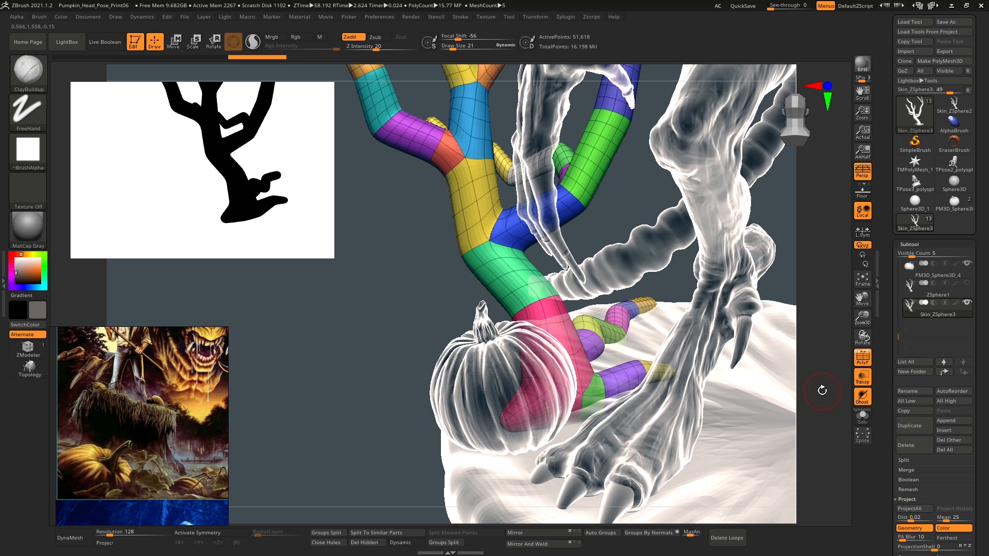
left_click_drag(822, 390, 800, 407)
left_click(863, 378)
left_click(862, 416)
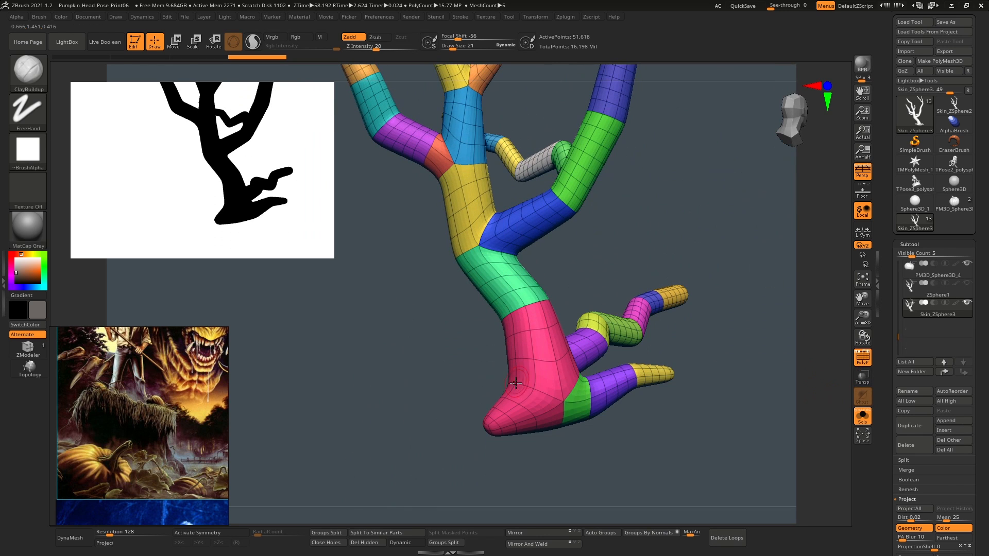
left_click(855, 363)
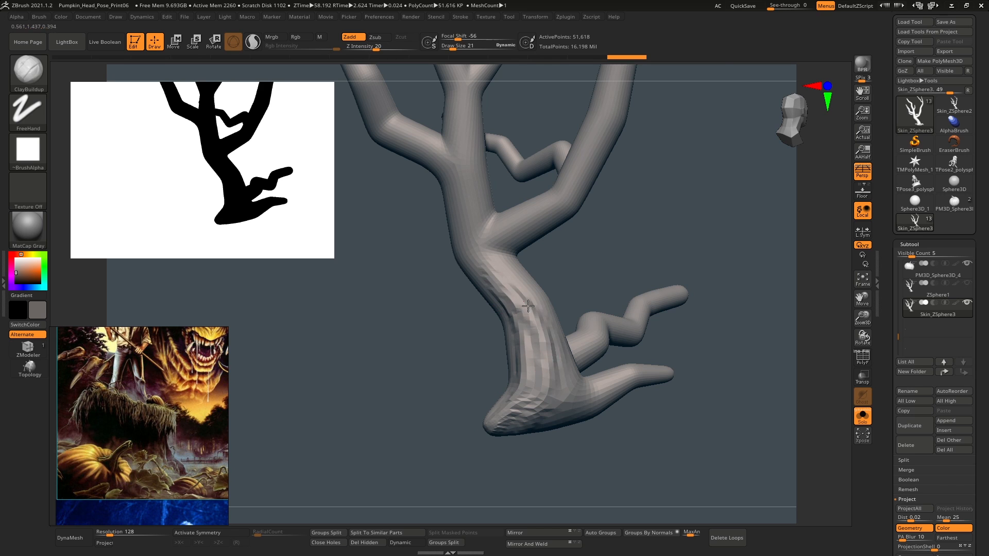
- Subdivide the tree twice more and build up long bark ridges down the front of the lower trunk
key("ctrl+d")
key("ctrl+d")
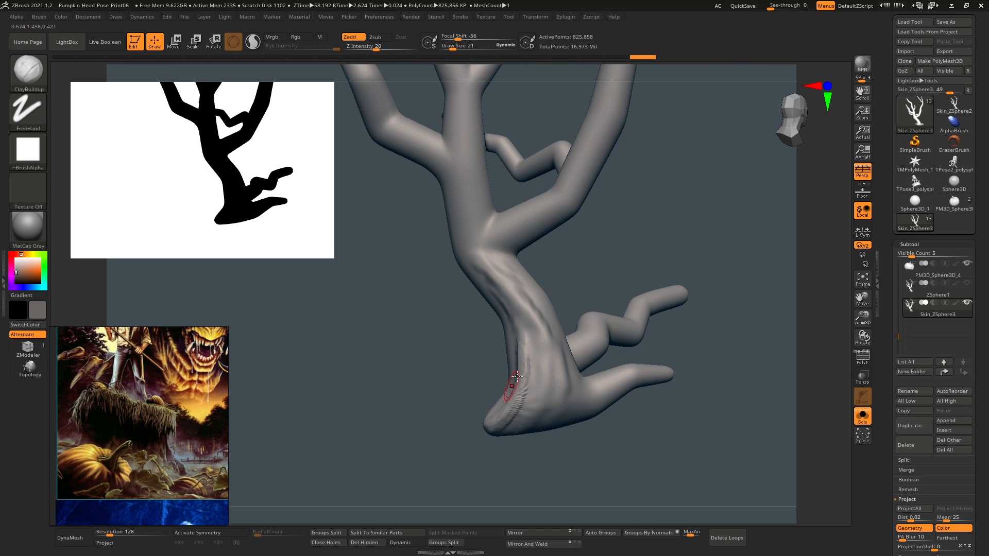
left_click_drag(506, 267, 564, 366)
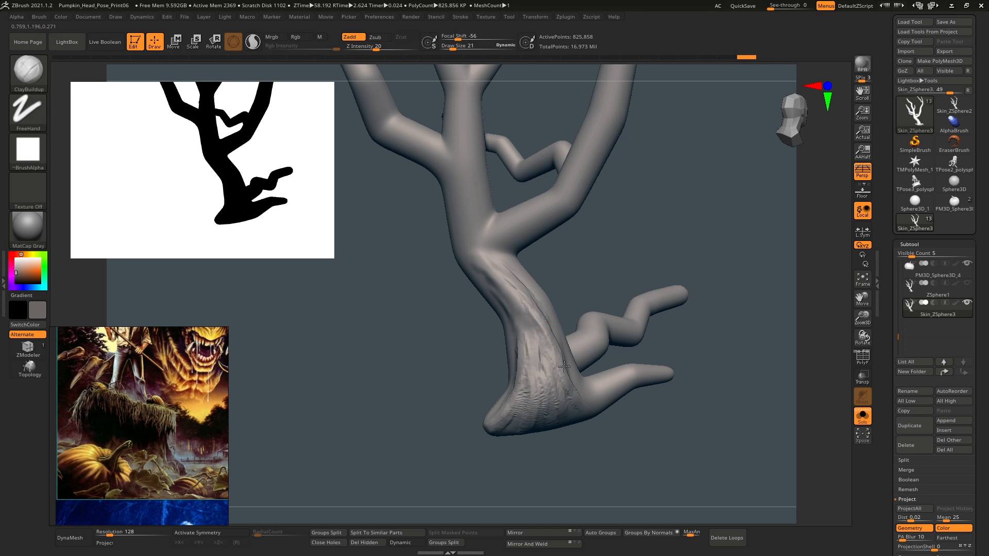
right_click_drag(540, 319, 580, 329)
left_click_drag(483, 262, 533, 352)
- Build up long bark ridges around the sides of the lower trunk with ClayBuildup at draw size 29
left_click_drag(449, 223, 519, 312)
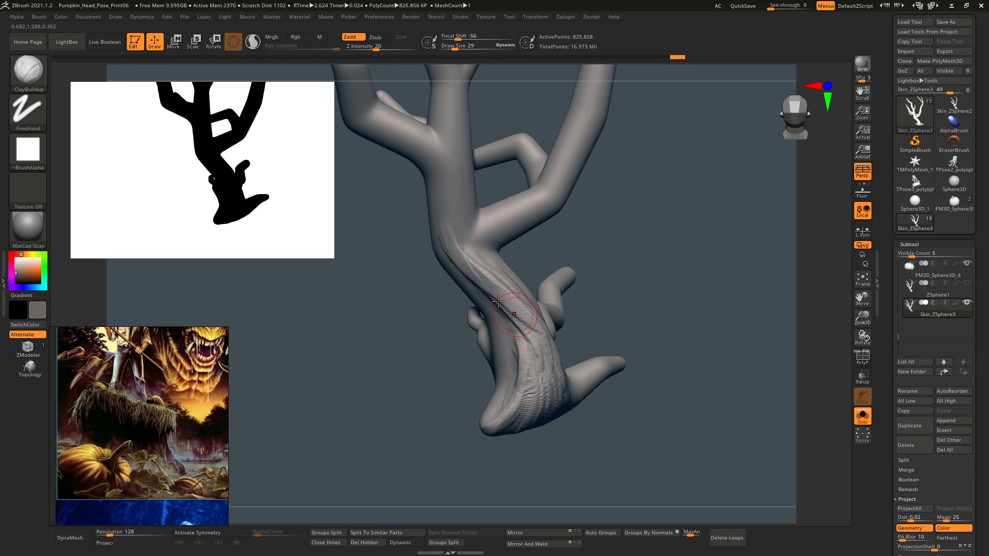
left_click_drag(474, 264, 519, 324)
right_click_drag(499, 274, 450, 265)
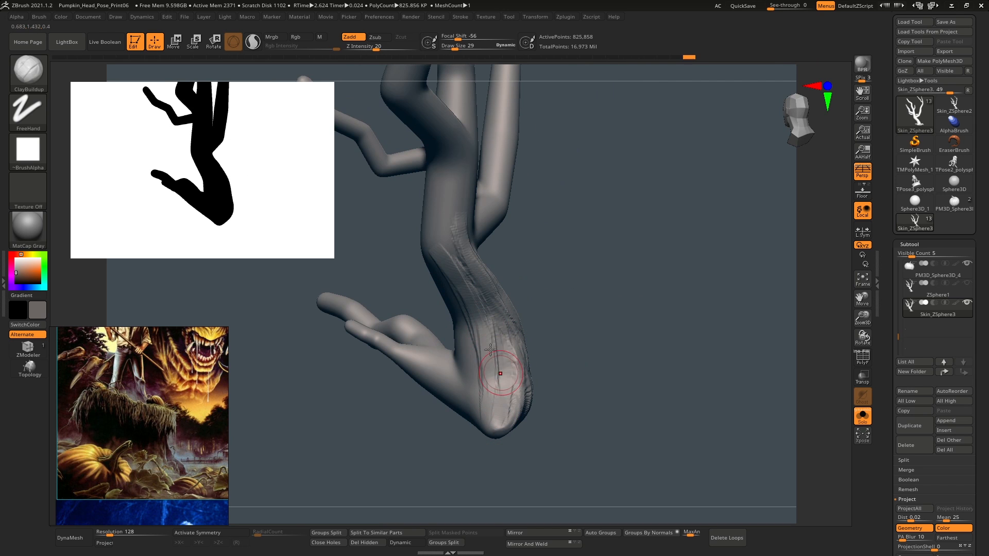
right_click_drag(491, 350, 442, 326)
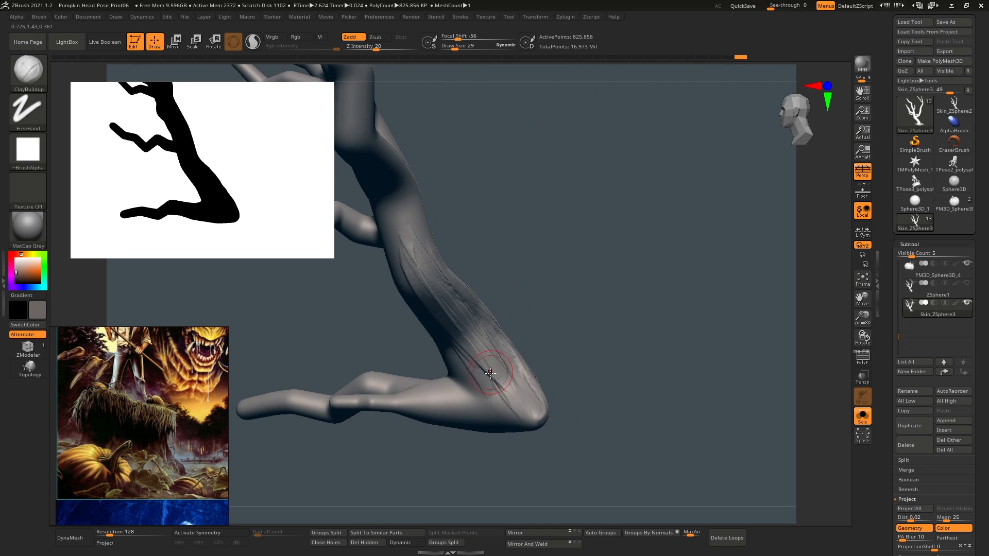
right_click_drag(490, 373, 493, 366)
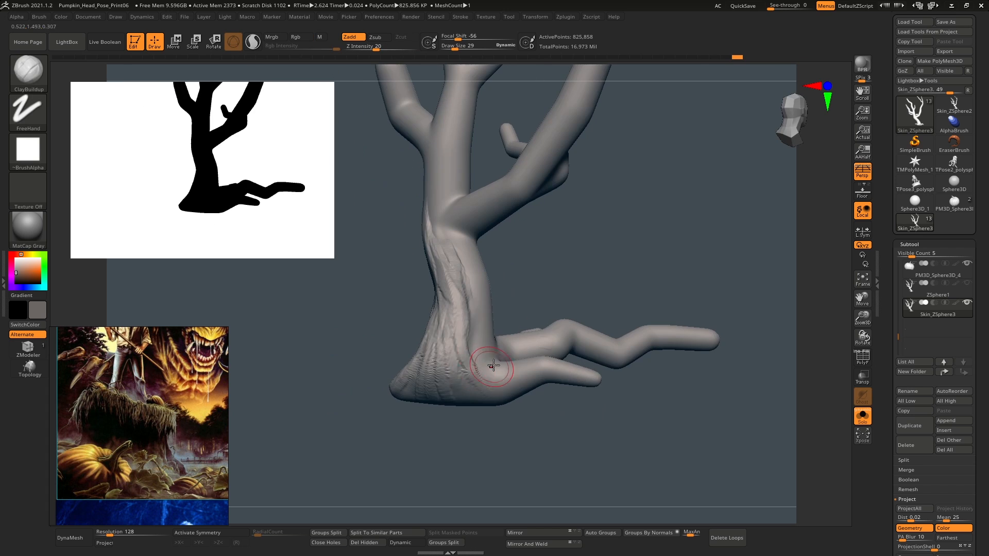
- Reduce the draw size to 14 and carve a ridged hollow where the short root joins the trunk base
left_click_drag(482, 324, 476, 386)
key("space")
left_click_drag(471, 379, 467, 378)
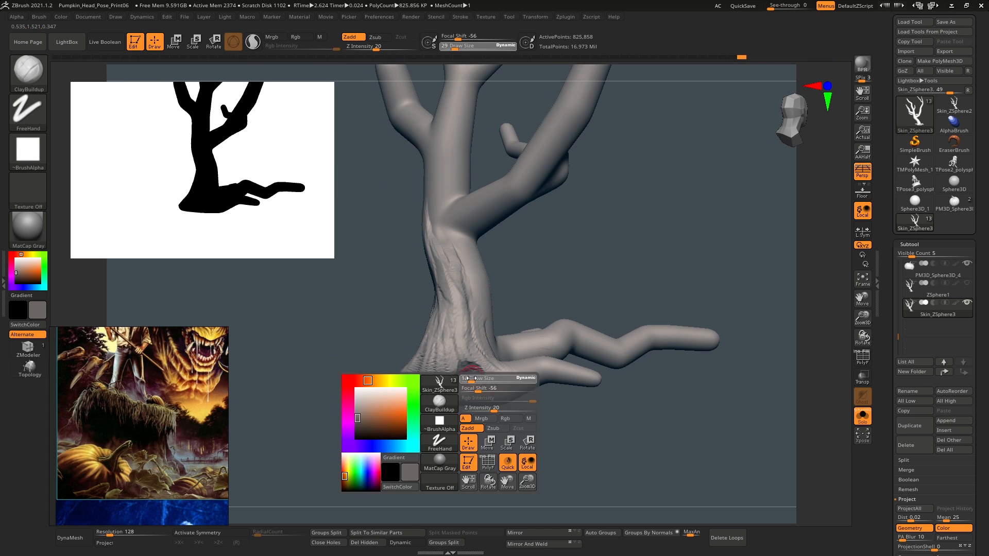
right_click_drag(398, 390, 456, 356)
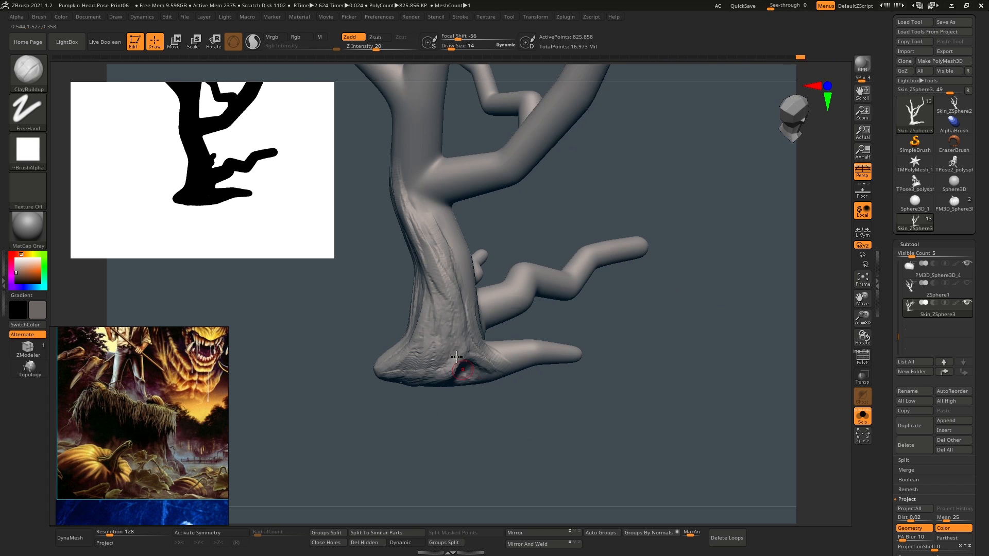
left_click_drag(444, 368, 456, 275)
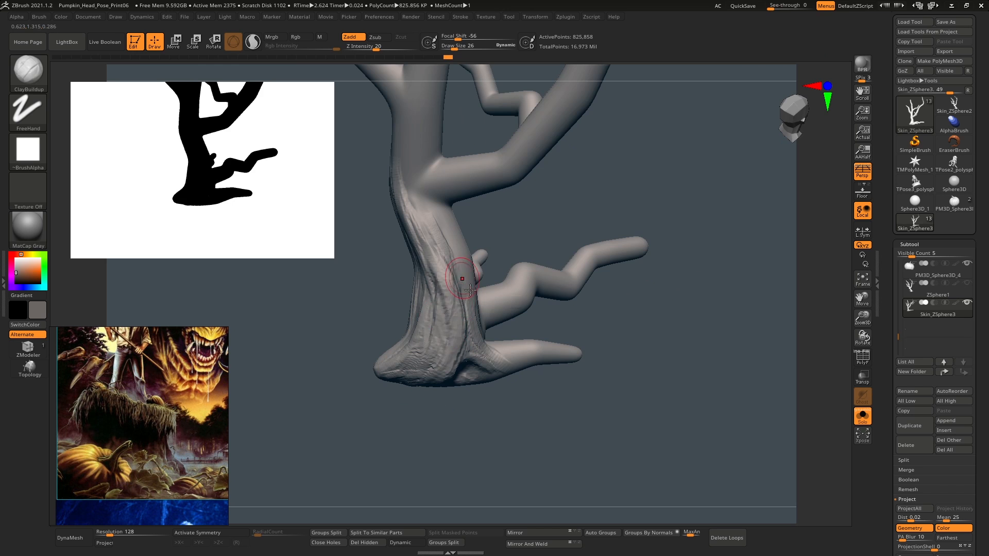
- Extend the bark ridges up the side of the trunk to the first fork at draw size 26
right_click_drag(465, 280, 495, 288)
mouse_move(466, 271)
left_mouse_down()
mouse_move(494, 318)
mouse_move(470, 224)
mouse_move(487, 322)
left_mouse_up()
right_click_drag(484, 288, 495, 273)
left_click_drag(464, 242, 479, 203)
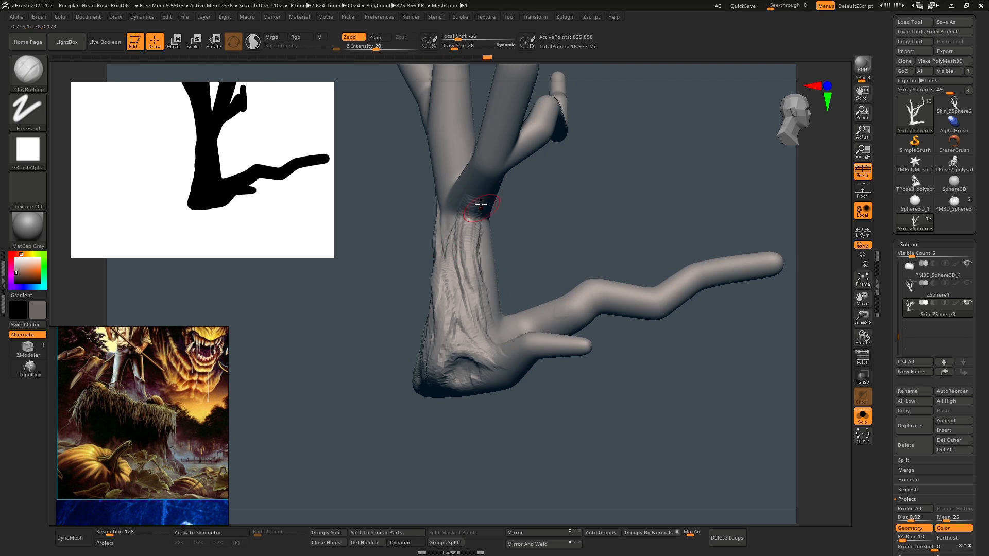
right_click_drag(479, 203, 520, 211)
left_click_drag(443, 229, 466, 195)
left_click_drag(438, 226, 457, 212)
- Wrap bark ridges from the trunk fork onto the lower part of the large side branch
mouse_move(523, 151)
right_mouse_down()
mouse_move(486, 178)
mouse_move(481, 196)
right_mouse_up()
left_click_drag(494, 222, 437, 278)
left_click_drag(440, 276, 474, 230)
right_click_drag(474, 229, 486, 246)
left_click_drag(486, 247, 426, 248)
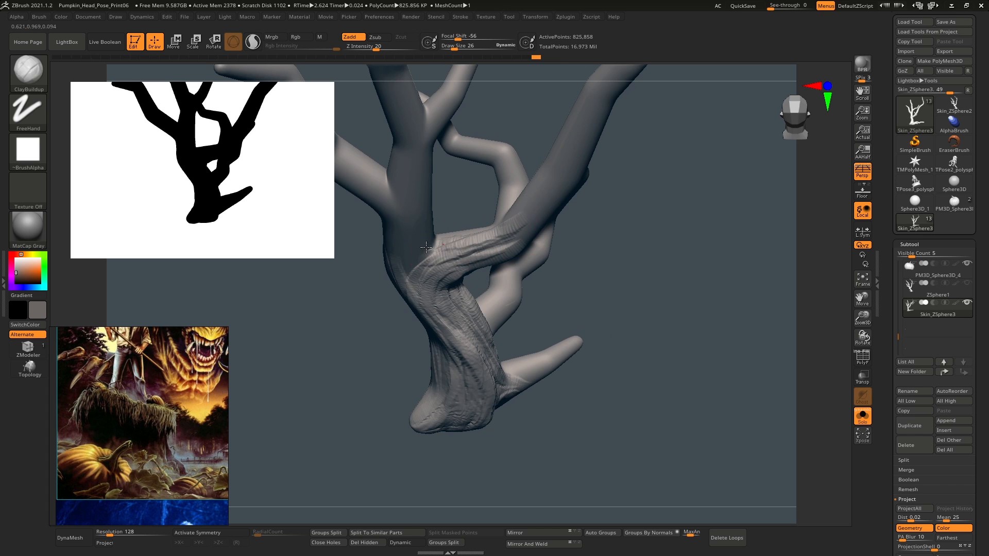
left_click_drag(533, 212, 480, 247)
key("shift")
left_click_drag(529, 205, 456, 257)
- Sculpt flowing bark strokes along the upper face of the large side branch, starting at the fork
mouse_move(576, 222)
right_mouse_down()
mouse_move(616, 258)
mouse_move(621, 305)
right_mouse_up()
left_click_drag(530, 278, 456, 348)
right_click_drag(520, 320, 495, 307)
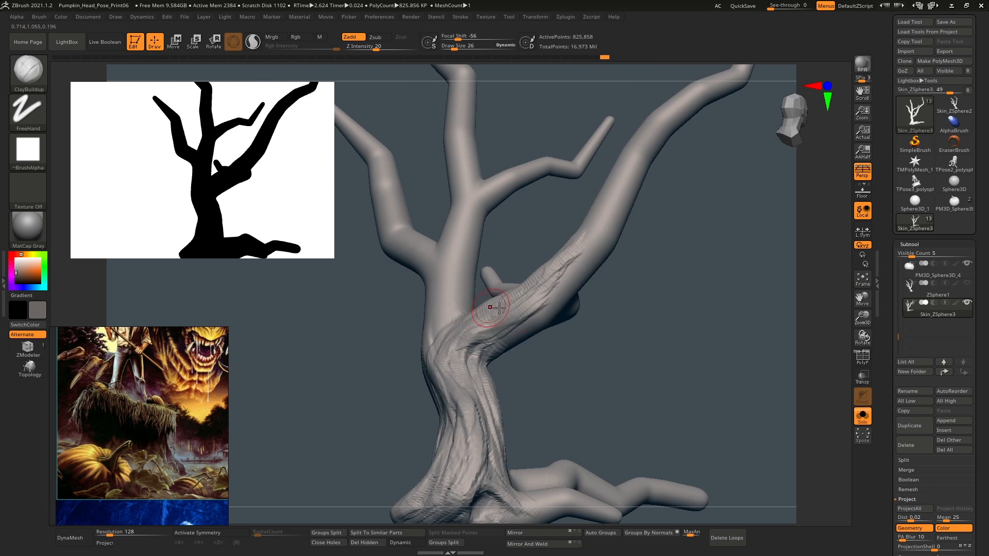
left_click_drag(494, 334, 587, 255)
left_click_drag(553, 299, 612, 216)
right_click_drag(608, 232, 553, 257)
mouse_move(574, 280)
left_mouse_down()
mouse_move(637, 180)
mouse_move(577, 286)
left_mouse_up()
- Continue the bark ridges around the large side branch up to its high bend
right_click_drag(577, 286, 609, 288)
mouse_move(581, 210)
left_mouse_down()
mouse_move(508, 318)
mouse_move(561, 229)
left_mouse_up()
right_click_drag(572, 258, 613, 268)
mouse_move(492, 348)
left_mouse_down()
mouse_move(533, 232)
mouse_move(523, 314)
left_mouse_up()
mouse_move(571, 294)
right_mouse_down()
mouse_move(540, 304)
mouse_move(520, 296)
right_mouse_up()
left_click_drag(520, 299, 556, 178)
left_click_drag(556, 177, 551, 199)
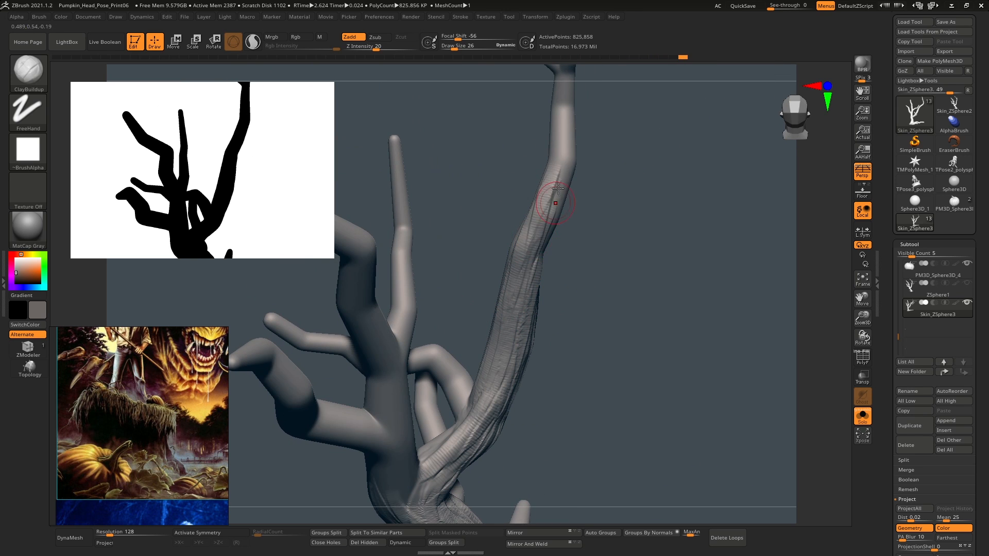
- Lower the tree mesh by two subdivision levels
mouse_move(569, 227)
right_mouse_down()
mouse_move(585, 261)
mouse_move(589, 229)
mouse_move(584, 309)
right_mouse_up()
mouse_move(584, 309)
right_mouse_down()
mouse_move(494, 303)
mouse_move(507, 304)
right_mouse_up()
right_click_drag(508, 305, 502, 350, "ctrl")
right_click_drag(502, 350, 556, 330)
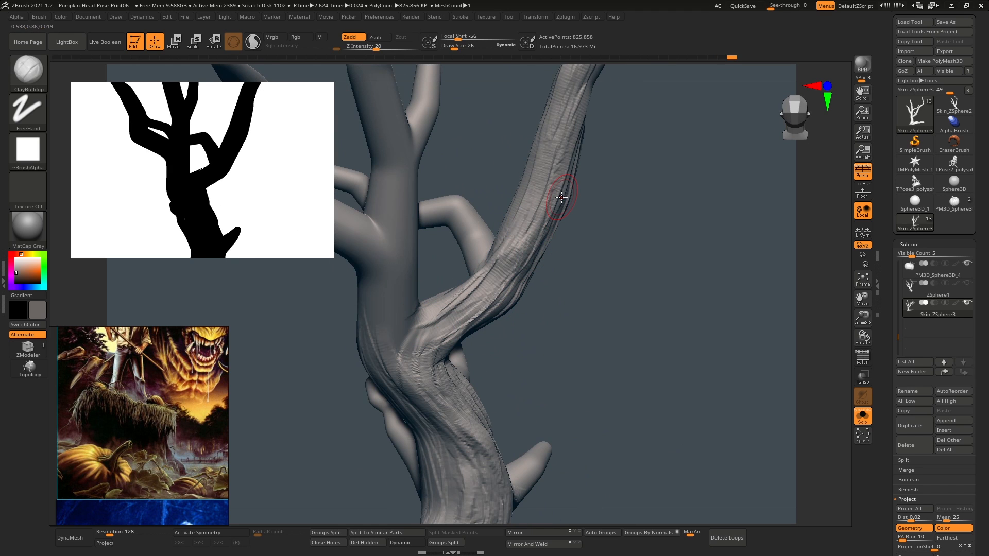
key("shift+d")
key("shift+d")
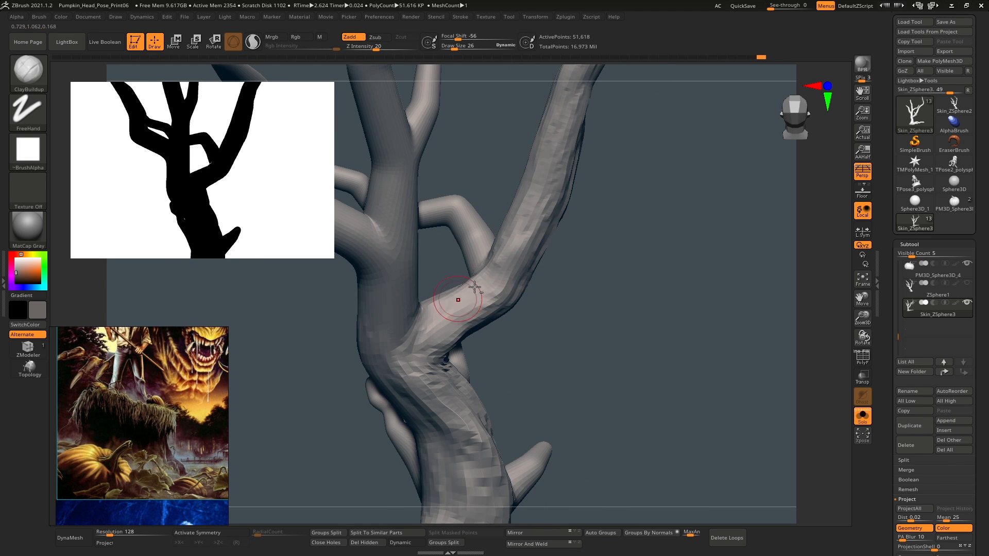
- Build up broad, rough forms around the large side branch as far as its twig split at the lower subdivision level
right_click_drag(533, 142, 562, 199)
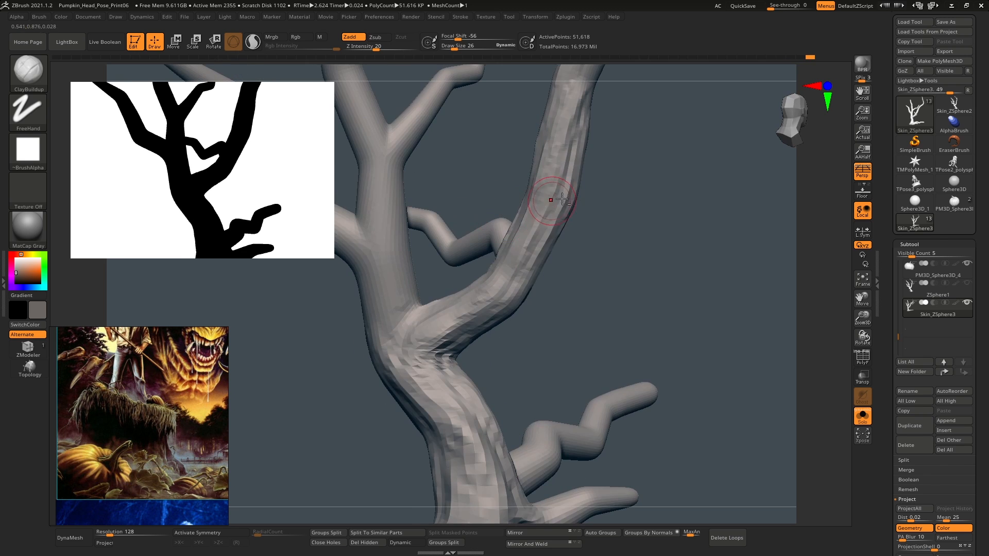
right_click_drag(536, 265, 577, 154)
right_click_drag(549, 247, 568, 176)
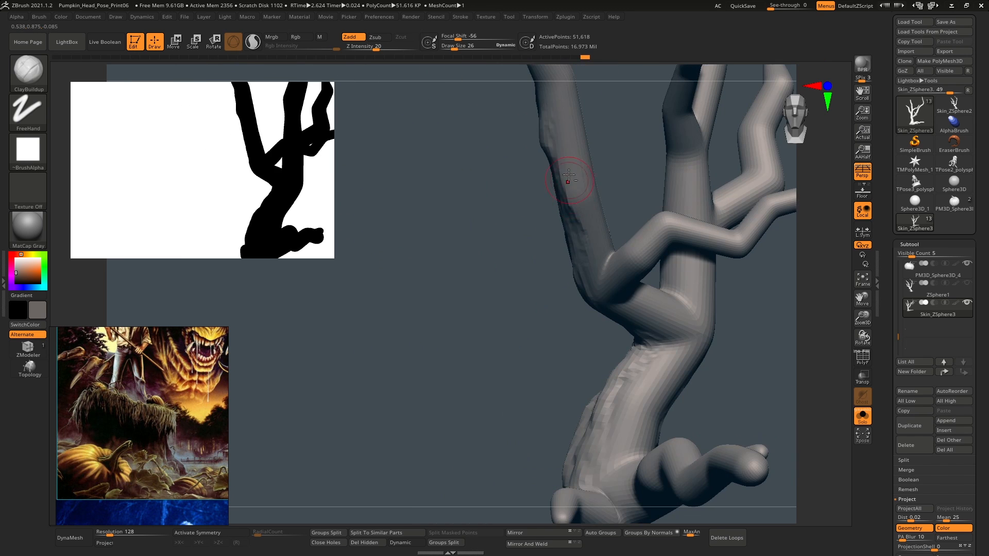
right_click_drag(603, 253, 599, 207)
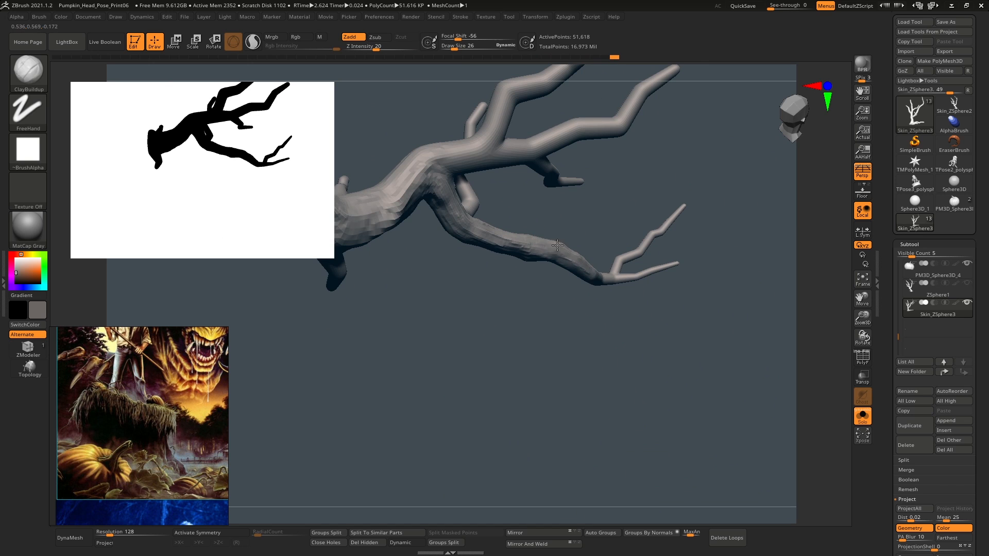
mouse_move(557, 245)
right_mouse_down("ctrl")
mouse_move(520, 269)
mouse_move(557, 210)
mouse_move(600, 178)
mouse_move(687, 195)
right_mouse_up("ctrl")
- Rough in knobbly forms on the shorter upper branch and blend broad ridges down into the upper trunk
left_click_drag(665, 183, 667, 199)
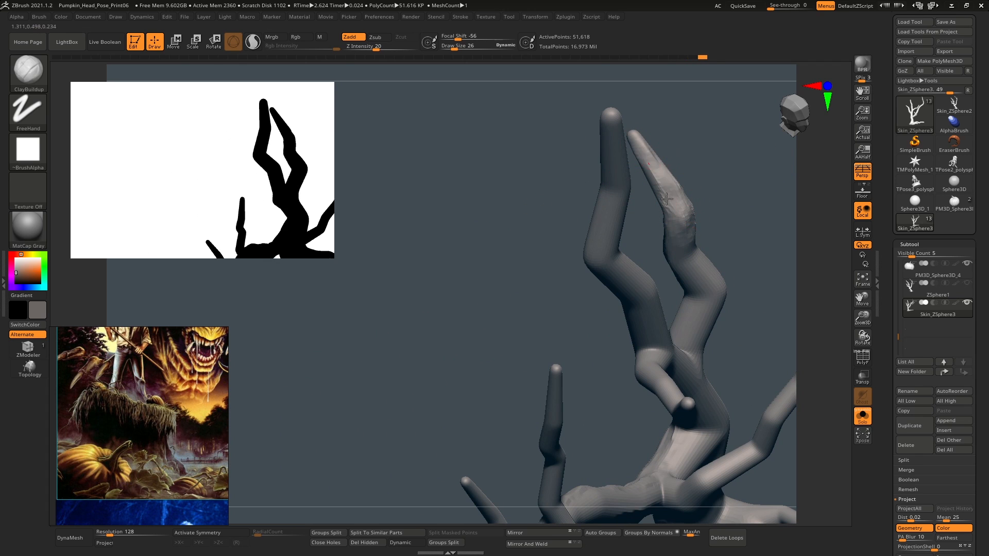
mouse_move(691, 262)
right_mouse_down()
mouse_move(640, 227)
mouse_move(610, 253)
right_mouse_up()
left_click_drag(610, 253, 683, 322)
right_click_drag(683, 322, 651, 281)
left_click_drag(651, 281, 550, 212)
mouse_move(549, 211)
right_mouse_down()
mouse_move(644, 202)
mouse_move(618, 221)
mouse_move(592, 268)
mouse_move(564, 370)
right_mouse_up()
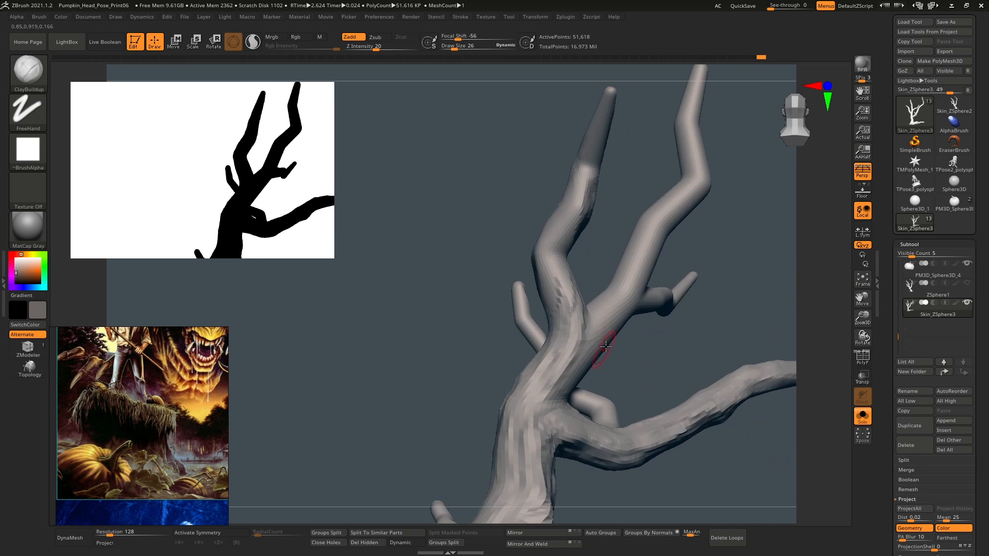
mouse_move(563, 370)
left_mouse_down()
mouse_move(554, 254)
mouse_move(565, 276)
left_mouse_up()
- Add clay ridges around the middle and base of the shorter upper branch
right_click_drag(561, 254, 572, 288)
left_click_drag(579, 283, 569, 232)
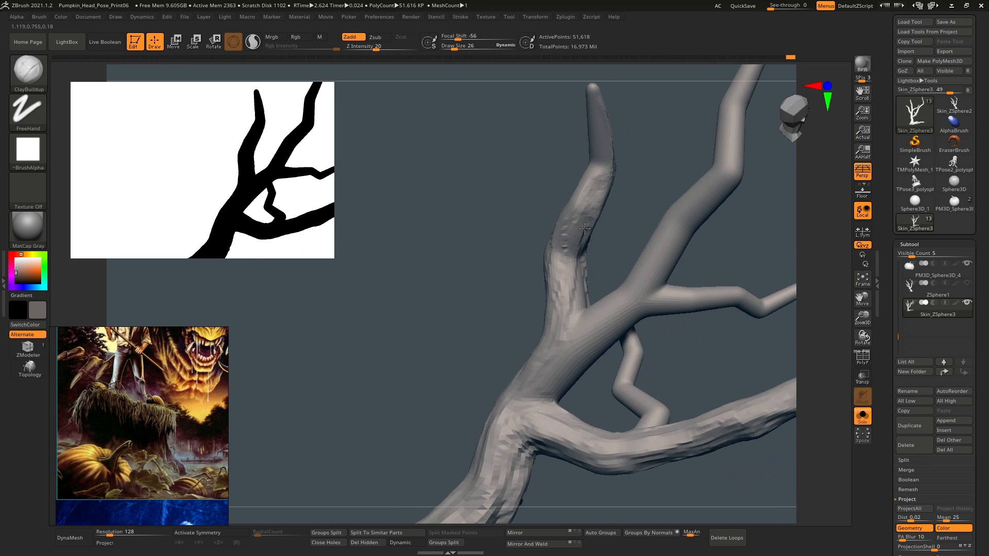
right_click_drag(569, 231, 576, 222)
left_click_drag(576, 222, 565, 273)
mouse_move(566, 273)
right_mouse_down()
mouse_move(603, 267)
mouse_move(547, 268)
right_mouse_up()
mouse_move(547, 268)
left_mouse_down()
mouse_move(551, 222)
mouse_move(535, 273)
left_mouse_up()
- Carry the rough ridges over the bend of the shorter upper branch toward its tip
right_click_drag(535, 272, 548, 229)
left_click_drag(547, 230, 568, 227)
right_click_drag(568, 226, 574, 170)
left_click_drag(574, 169, 538, 236)
right_click_drag(598, 172, 553, 282, "alt")
mouse_move(543, 250)
left_mouse_down()
mouse_move(515, 280)
mouse_move(546, 244)
left_mouse_up()
right_click_drag(546, 245, 559, 243)
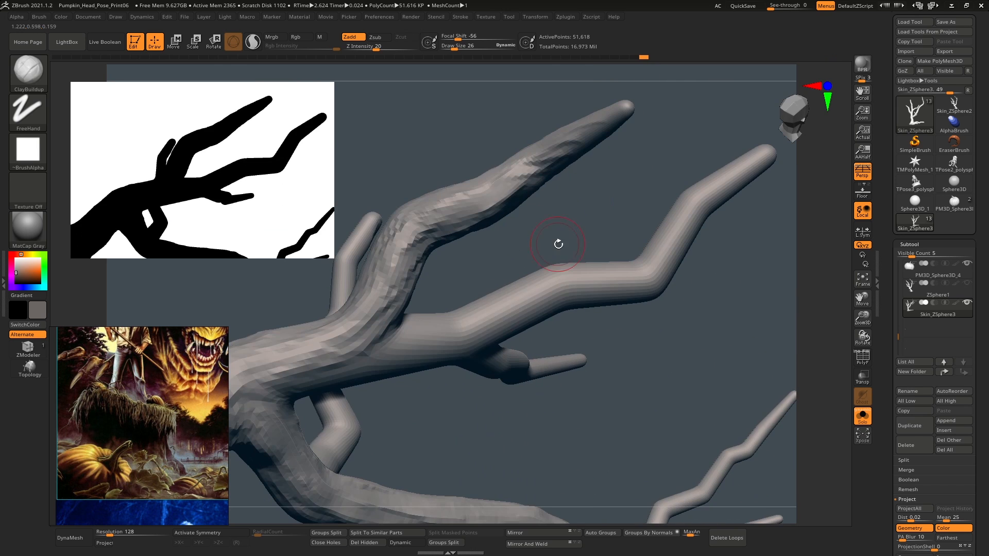
- Build up rough ridges along the neighbouring long upper branch from its base to its tip
left_click_drag(510, 315, 391, 351)
right_click_drag(464, 335, 496, 324)
mouse_move(496, 324)
left_mouse_down()
mouse_move(476, 335)
mouse_move(613, 309)
mouse_move(597, 314)
left_mouse_up()
right_click_drag(576, 343, 582, 316)
left_click_drag(546, 314, 476, 327)
right_click_drag(579, 273, 465, 315)
left_click_drag(488, 351, 364, 376)
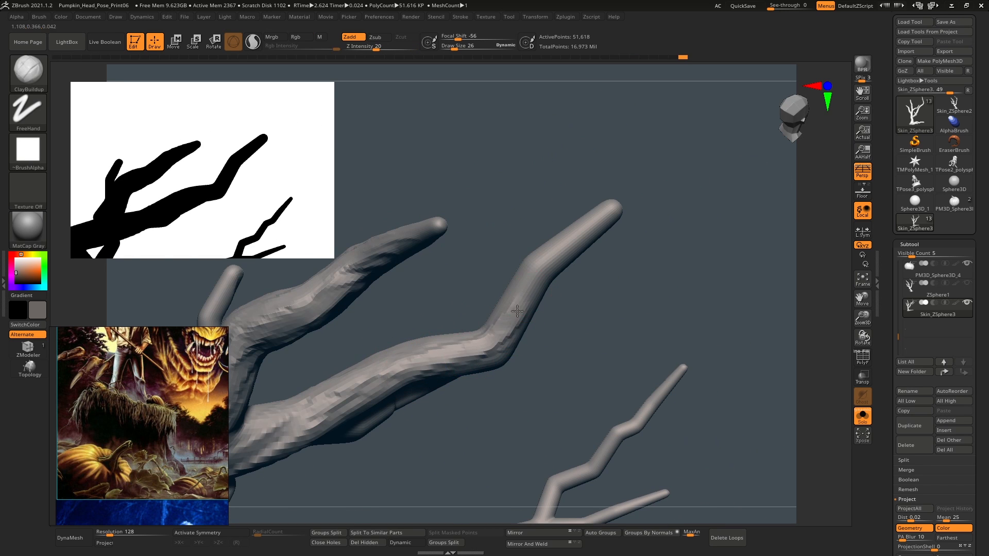
right_click_drag(517, 311, 528, 326)
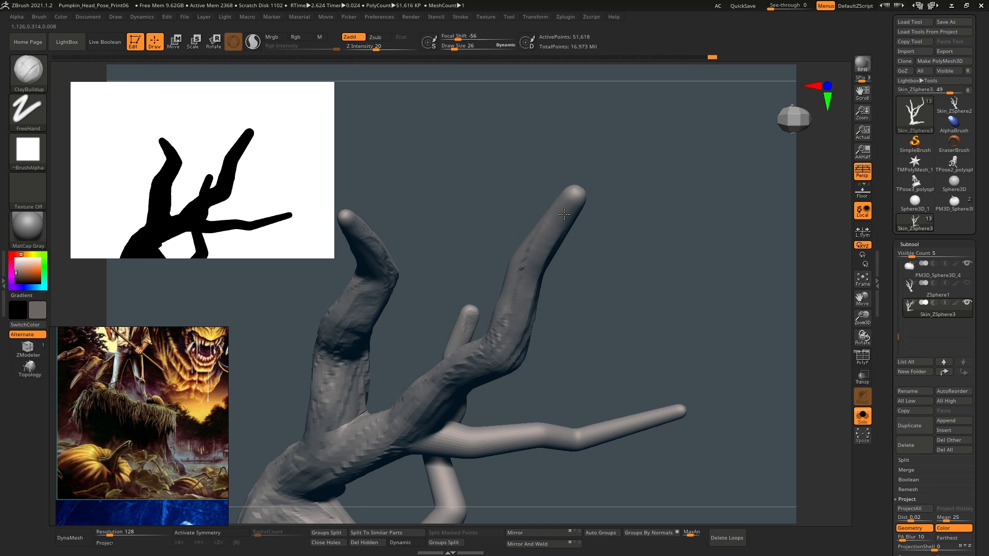
right_click_drag(564, 213, 497, 320)
- Sculpt folds around the back of the trunk fork and the base of the crooked branch, using draw size 19
right_click_drag(594, 363, 506, 362)
right_click_drag(506, 314, 549, 295)
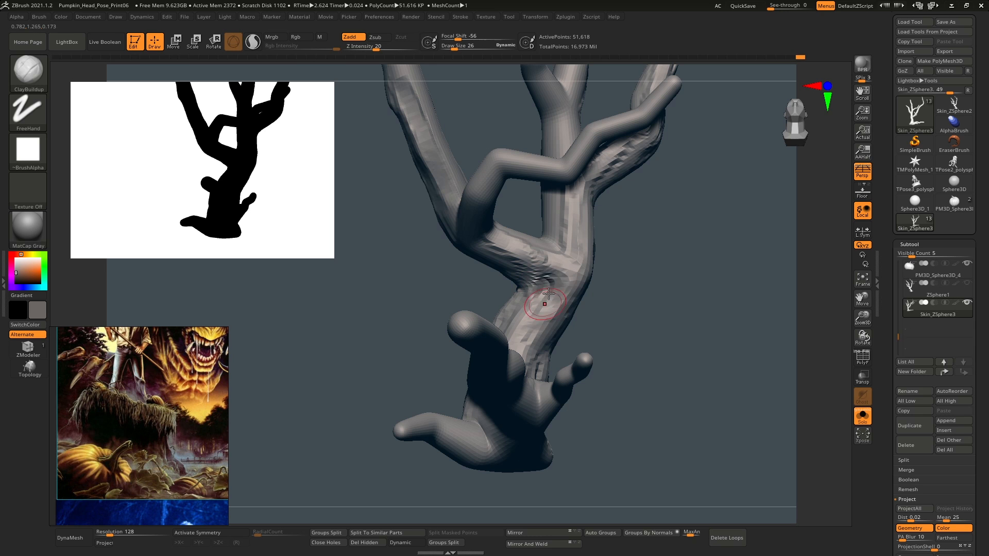
right_click_drag(519, 264, 512, 278)
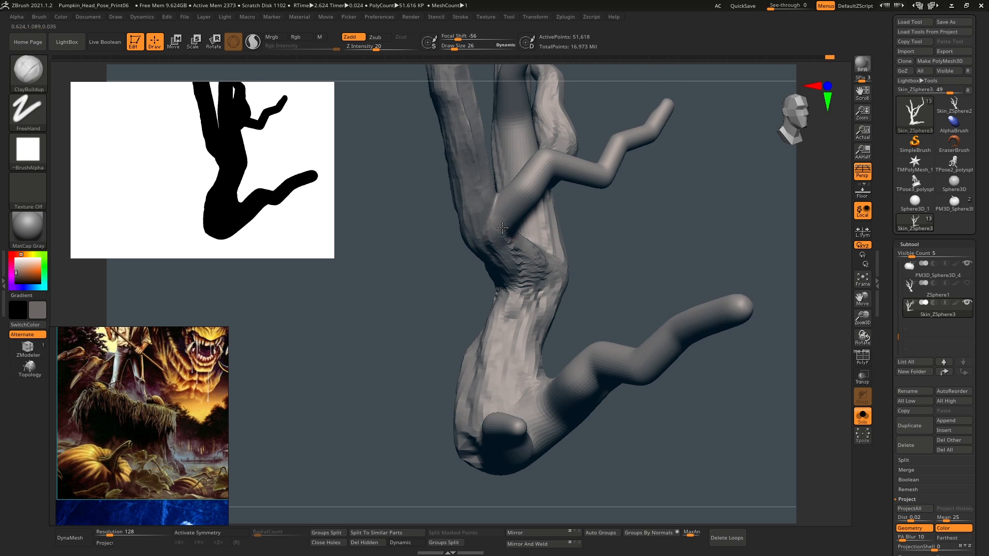
right_click_drag(502, 227, 506, 190)
key("[")
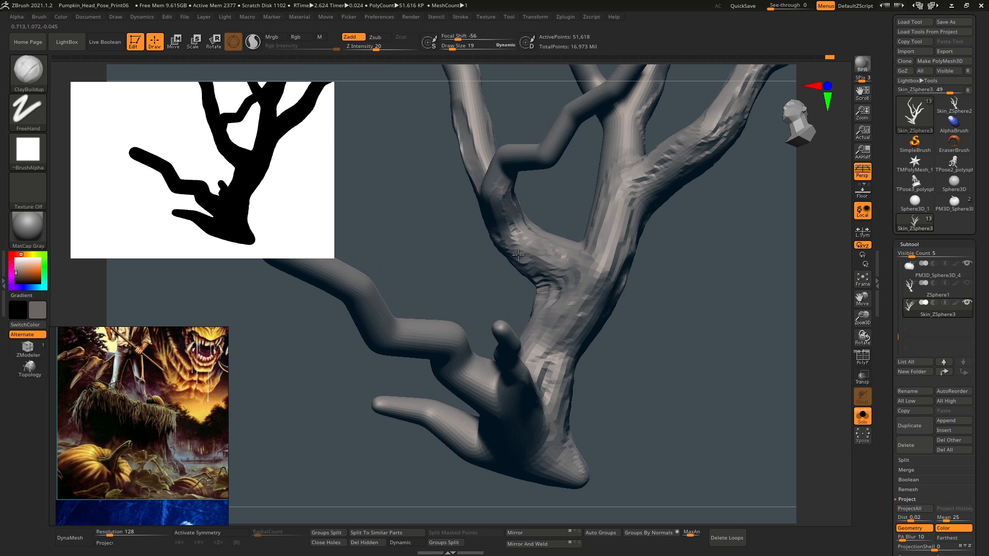
- Roughen the crooked back branch and the remaining thin side branches with clay strokes
right_click_drag(518, 254, 607, 298)
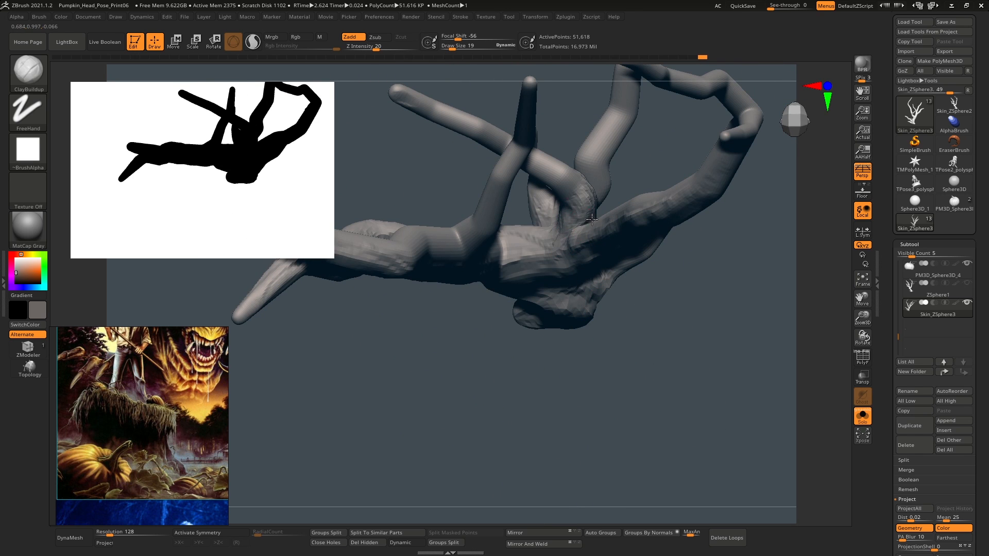
right_click_drag(591, 219, 514, 235)
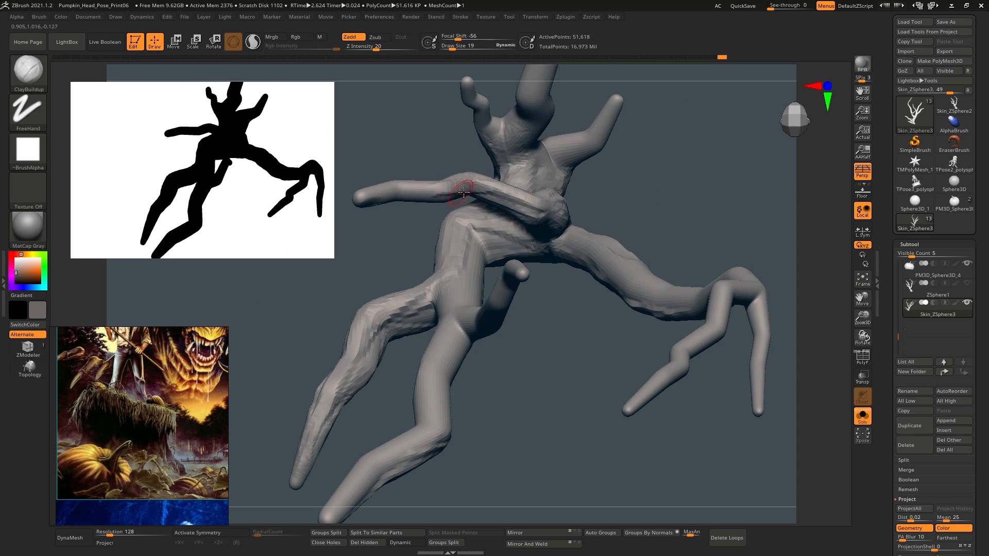
right_click_drag(401, 192, 565, 323)
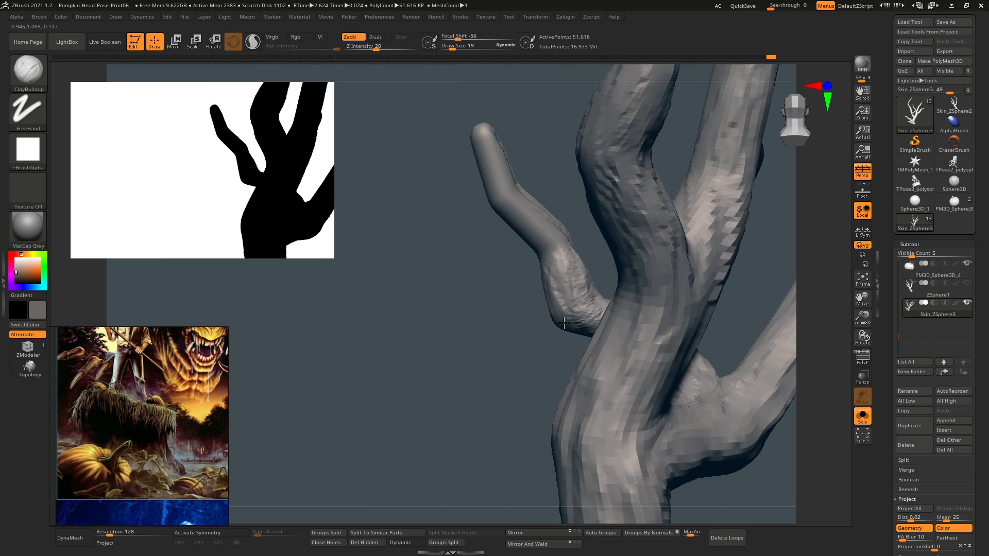
- Build up gnarled ridges along the roots and where they join the trunk, with draw size around 22
right_click_drag(502, 195, 550, 308)
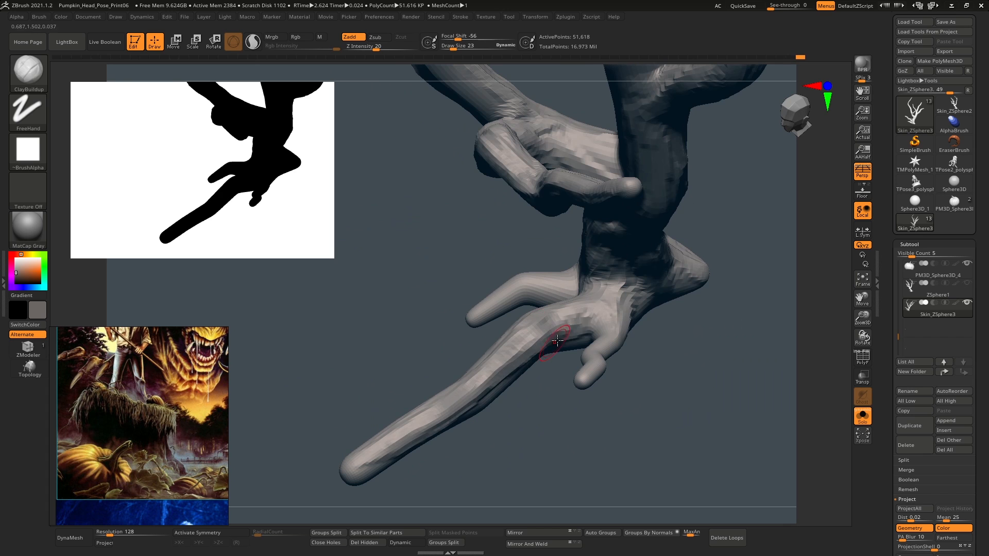
mouse_move(547, 343)
right_mouse_down()
mouse_move(625, 344)
mouse_move(597, 360)
mouse_move(560, 356)
right_mouse_up()
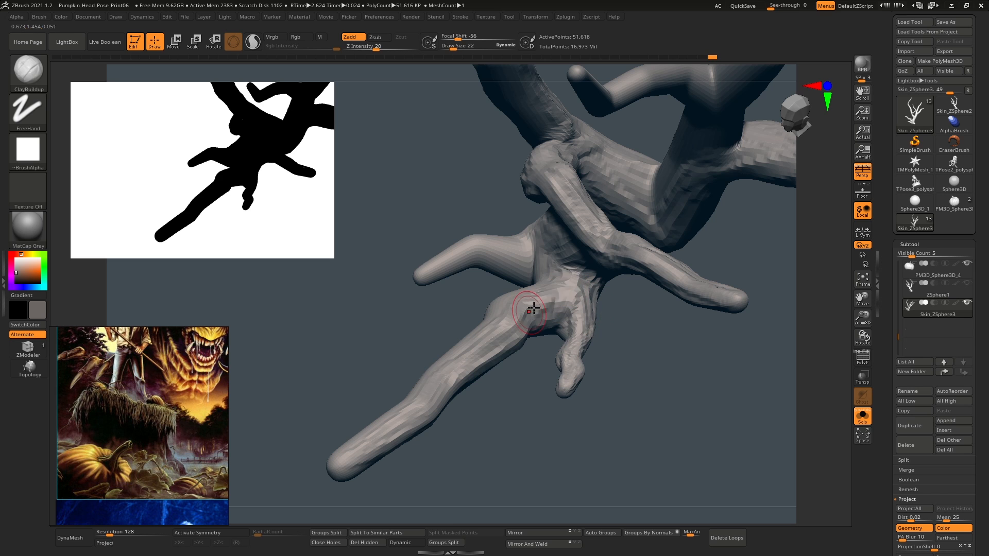
right_click_drag(513, 256, 517, 317)
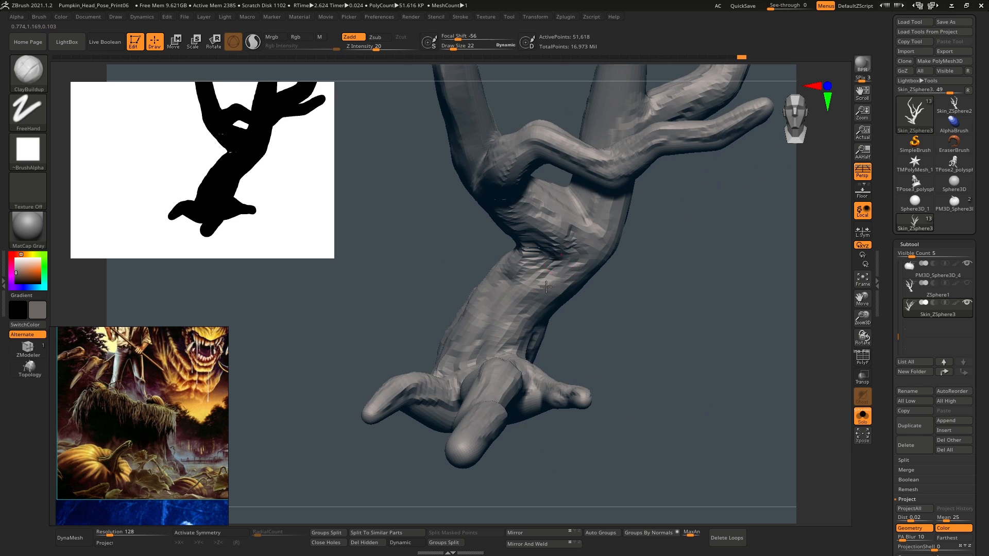
- Raise the tree mesh one subdivision level and add twisting bark ridges to the trunk below the fork
key("ctrl+d")
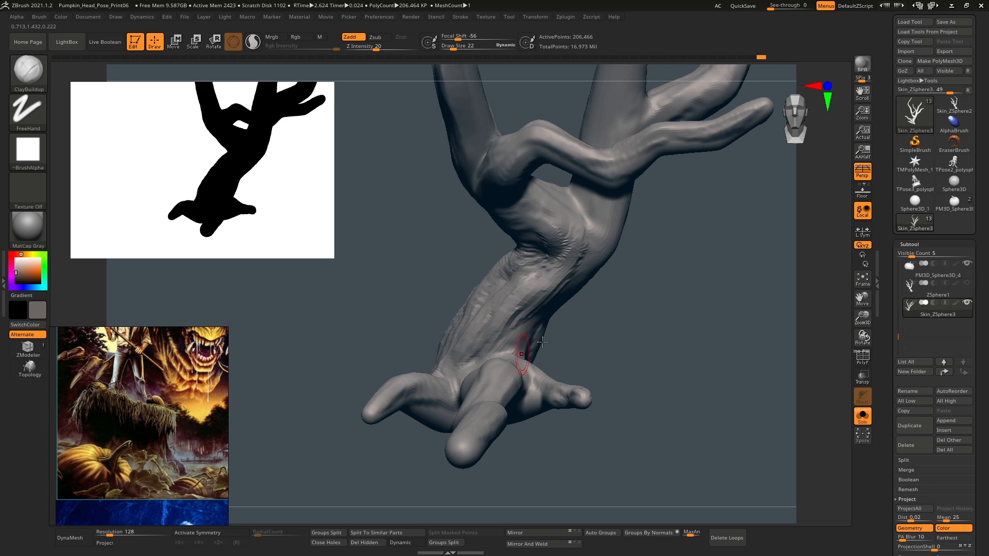
right_click_drag(543, 342, 489, 310)
right_click_drag(534, 268, 561, 286)
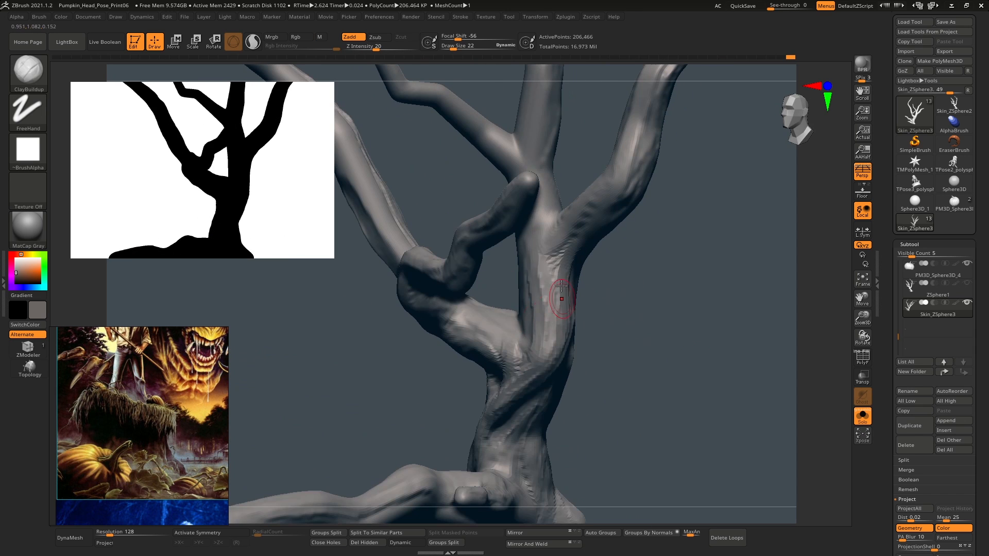
- Sculpt long vertical bark strokes up the central limb and around the base of its thin side branch
right_click_drag(565, 234, 545, 329, "alt")
left_click_drag(542, 271, 534, 331)
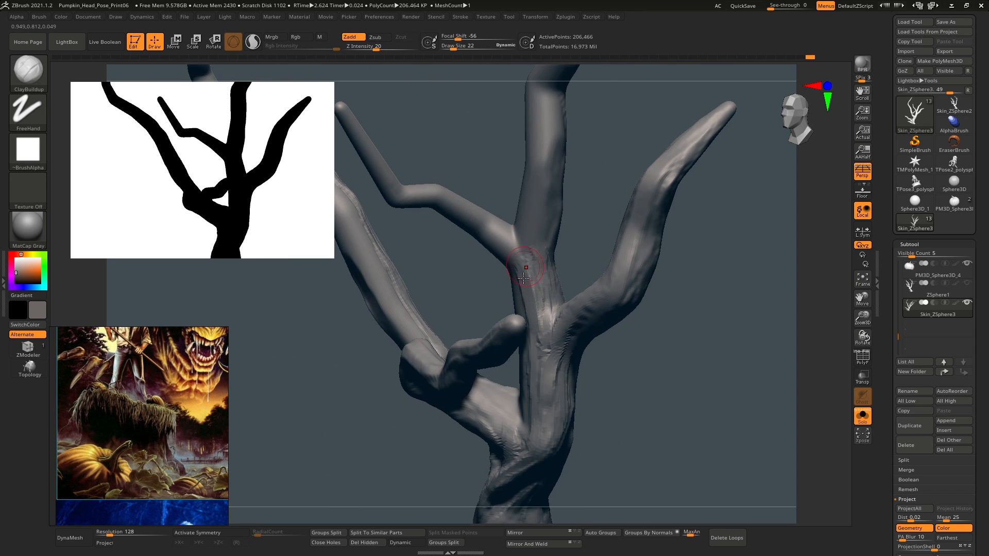
left_click_drag(535, 170, 533, 223)
left_click_drag(549, 124, 548, 222)
right_click_drag(456, 297, 492, 293, "alt")
right_click(492, 293)
left_click_drag(552, 245, 502, 210)
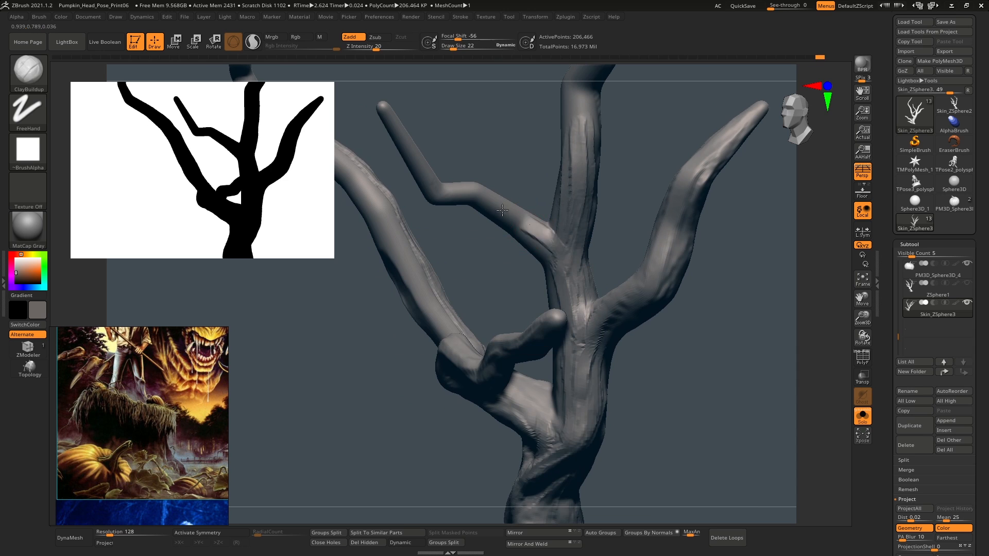
- Roughen the thin side branch off the central limb and the limb surfaces around its base with bark strokes
right_click_drag(425, 167, 445, 189)
right_click_drag(386, 113, 487, 293)
right_click_drag(510, 361, 487, 242)
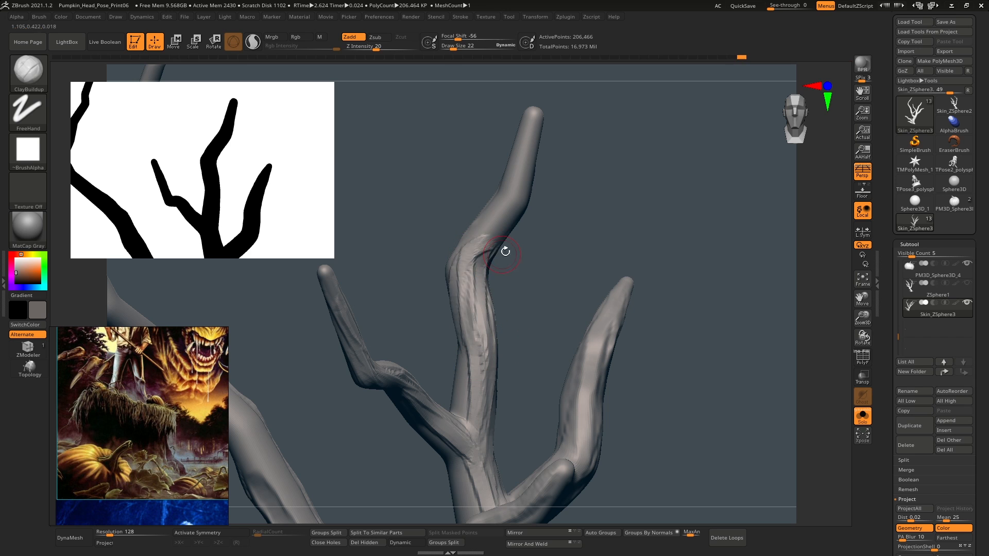
right_click_drag(505, 184, 510, 242)
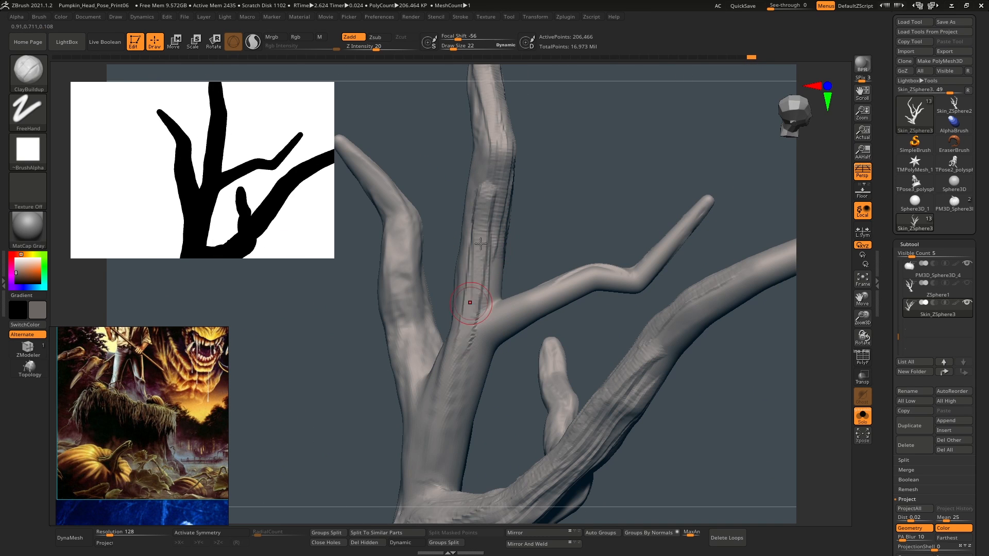
right_click_drag(474, 369, 525, 271)
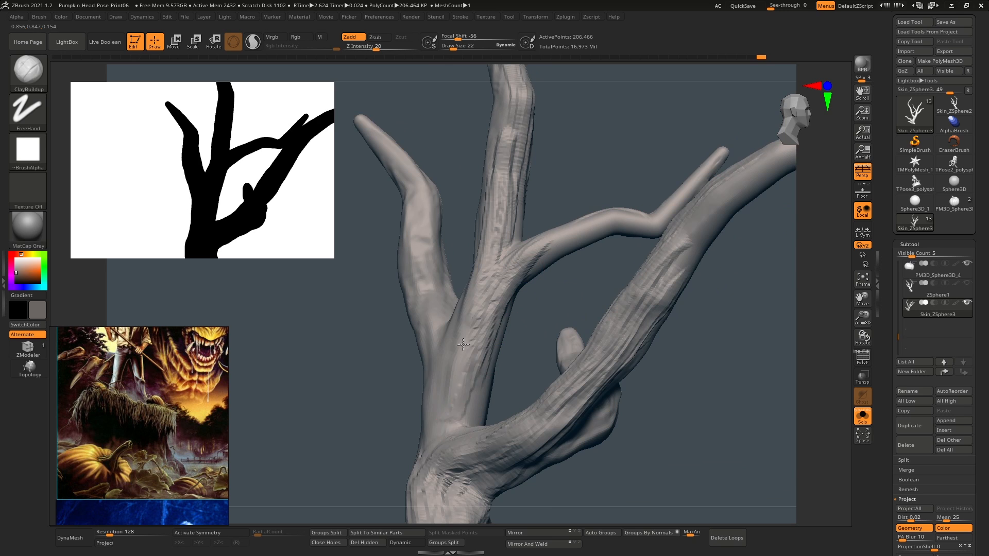
right_click_drag(462, 345, 474, 402)
right_click_drag(455, 369, 441, 411)
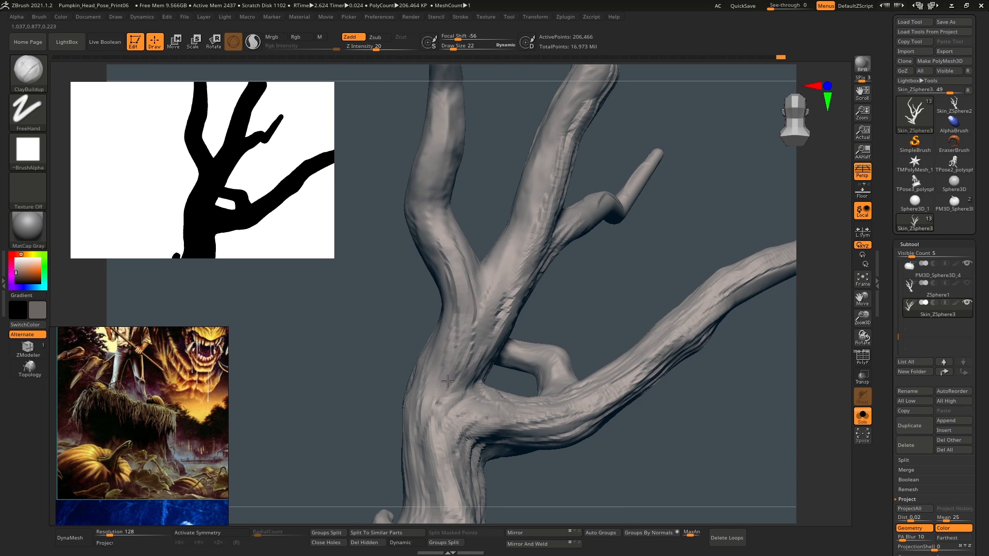
- Add lengthwise bark strokes up the central limb and the shorter outer limb from the trunk fork
left_click_drag(488, 307, 552, 148)
right_click_drag(563, 124, 517, 211, "alt")
right_click_drag(484, 276, 466, 330)
right_click_drag(417, 216, 474, 335)
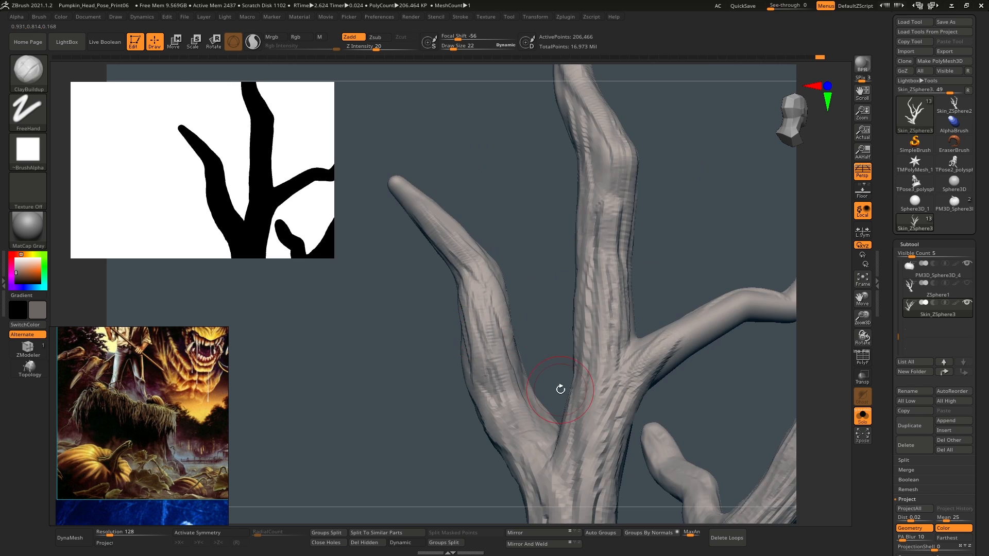
right_click_drag(561, 389, 481, 161)
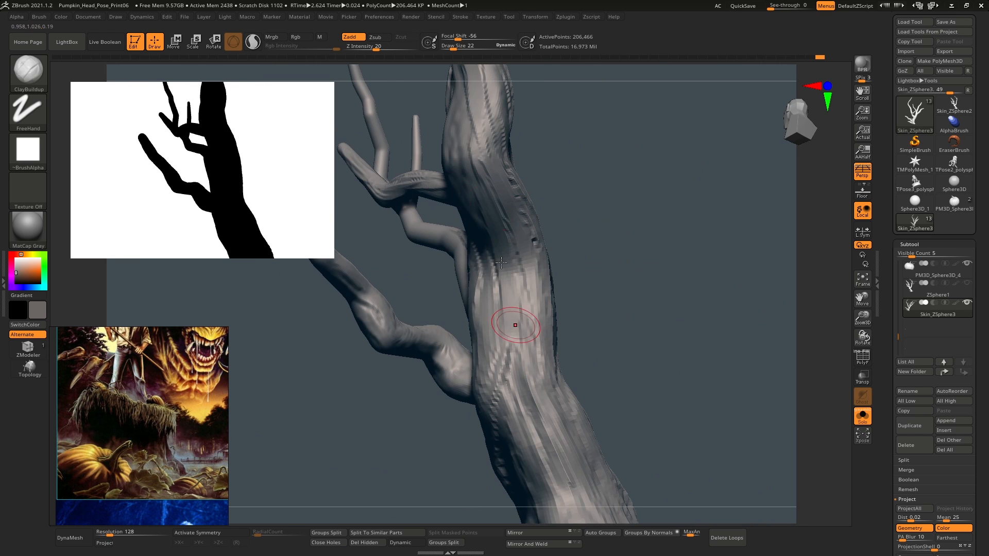
right_click_drag(501, 263, 464, 198)
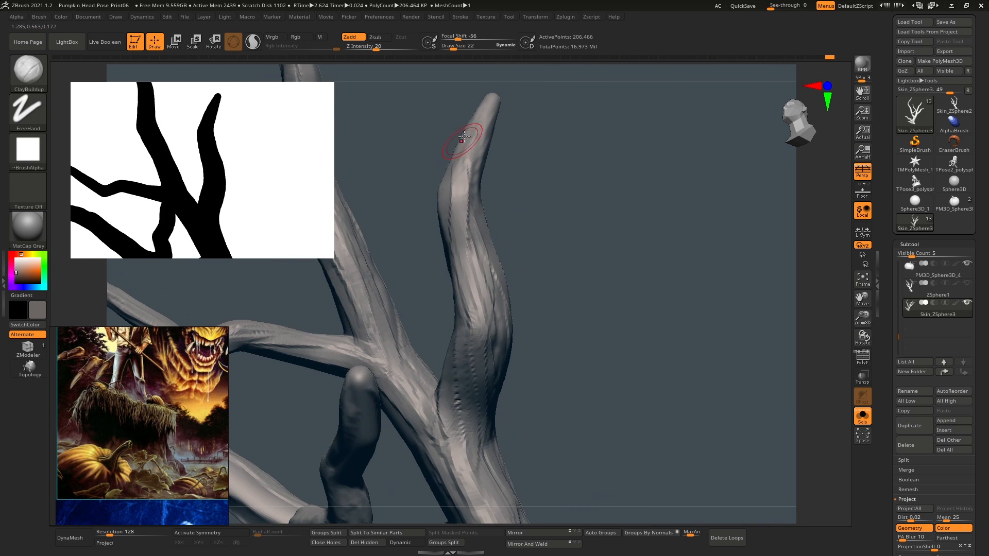
right_click_drag(464, 136, 418, 323)
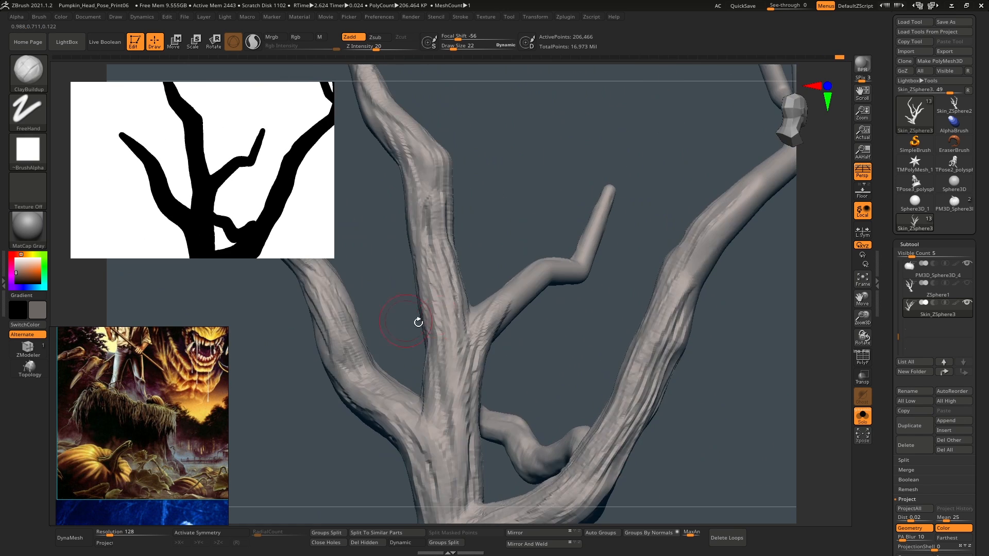
- Sculpt bark ridges along the bent end of the thin side branch and the crooked lower branch
right_click_drag(522, 279, 528, 272)
left_click_drag(600, 239, 622, 202)
mouse_move(622, 202)
right_mouse_down()
mouse_move(607, 278)
mouse_move(611, 221)
right_mouse_up()
left_click_drag(627, 327, 655, 383)
mouse_move(655, 384)
right_mouse_down()
mouse_move(631, 327)
mouse_move(595, 309)
right_mouse_up()
mouse_move(595, 306)
left_mouse_down()
mouse_move(594, 383)
mouse_move(612, 381)
left_mouse_up()
mouse_move(613, 381)
right_mouse_down()
mouse_move(592, 386)
mouse_move(654, 404)
right_mouse_up()
left_click_drag(659, 401, 567, 466)
left_click_drag(621, 438, 679, 309)
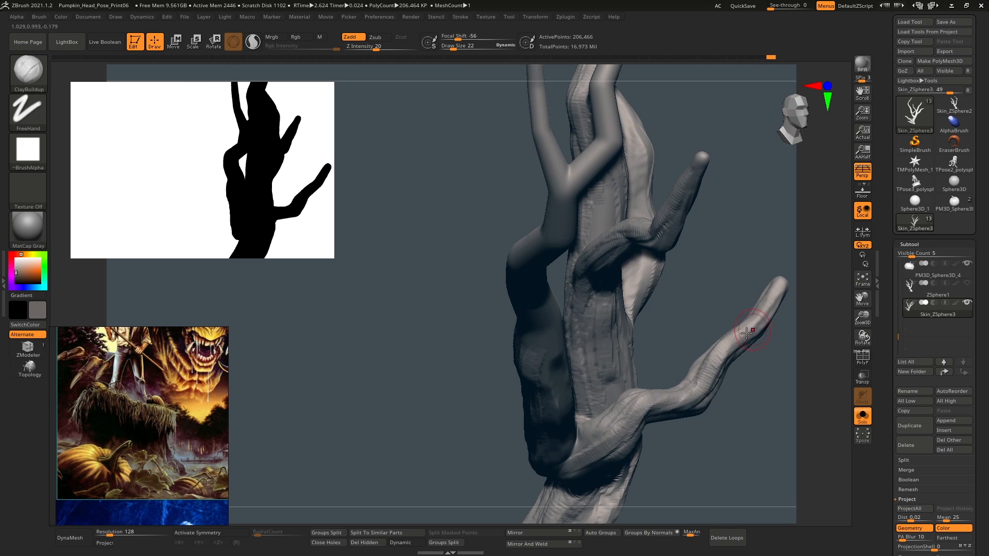
- Build twisting bark ridges along the lower half of the long outer limb, above the crooked lower branch
right_click_drag(680, 309, 536, 304)
right_click_drag(545, 345, 530, 381)
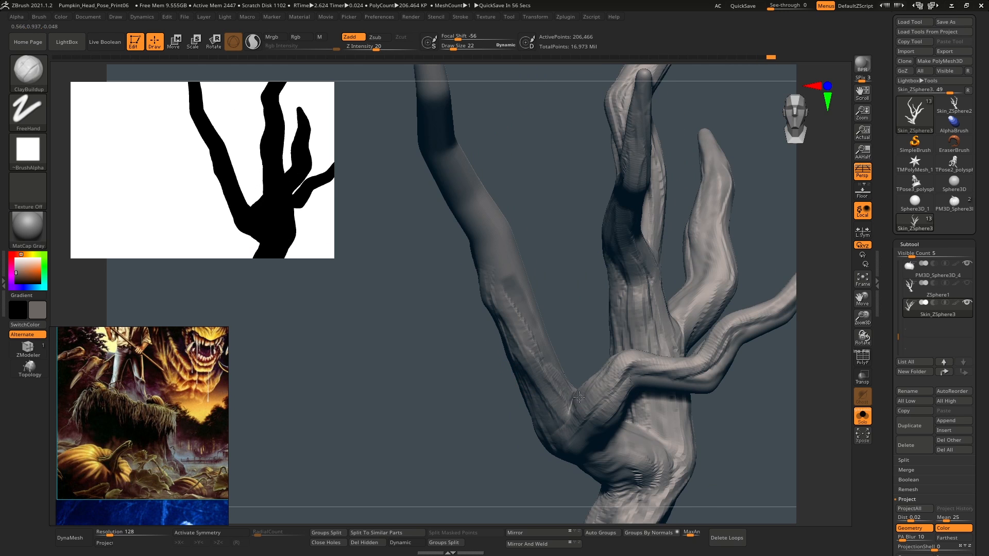
right_click_drag(530, 295, 540, 368)
left_click_drag(540, 373, 497, 252)
right_click_drag(502, 257, 571, 319)
left_click_drag(582, 370, 515, 273)
right_click_drag(525, 288, 574, 368)
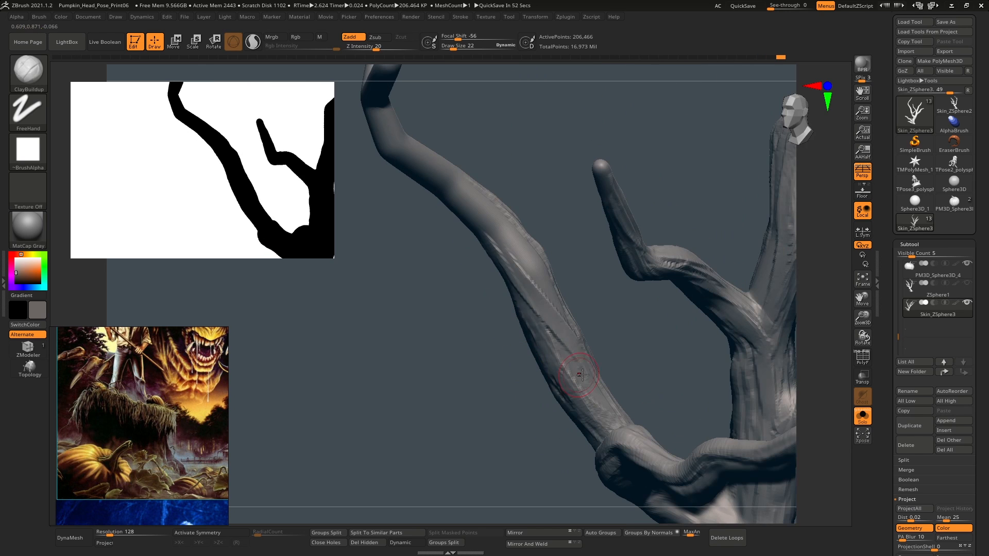
left_click_drag(578, 375, 510, 250)
mouse_move(560, 363)
left_mouse_down()
mouse_move(525, 260)
mouse_move(476, 207)
left_mouse_up()
- Continue the bark strokes up the middle of the long outer limb towards its upper bend
right_click_drag(512, 251, 505, 324)
left_click_drag(504, 350, 484, 232)
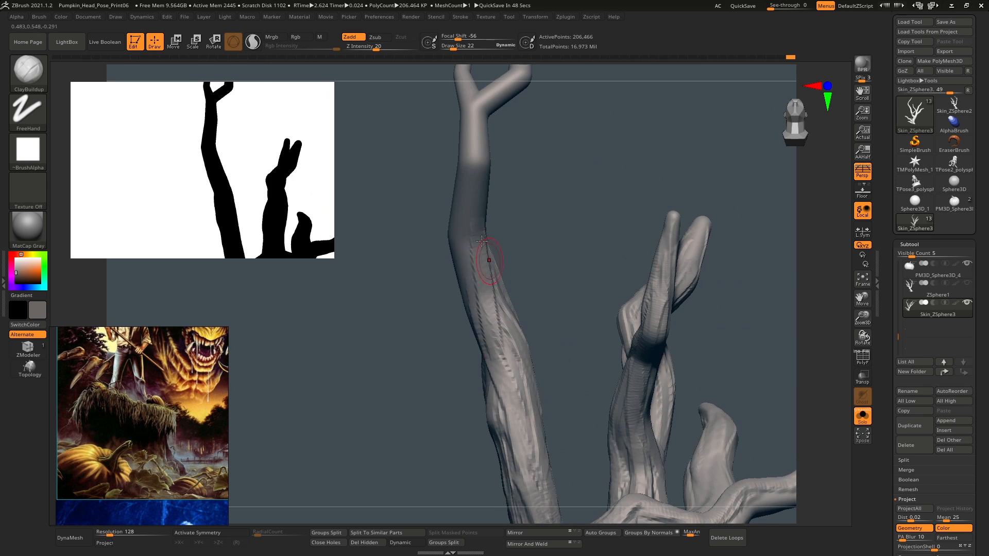
left_click_drag(481, 315, 476, 245)
right_click_drag(477, 244, 480, 227)
left_click_drag(480, 227, 477, 218)
mouse_move(486, 242)
right_mouse_down()
mouse_move(518, 298)
mouse_move(495, 355)
right_mouse_up()
left_click_drag(472, 386, 459, 240)
right_click_drag(459, 247, 447, 339)
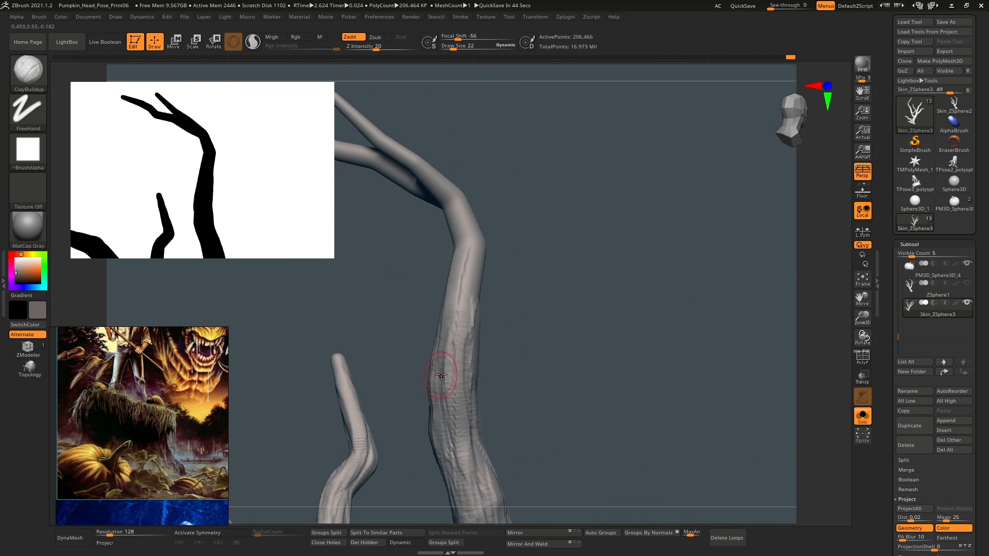
left_click_drag(447, 366, 466, 245)
- Sculpt bark strokes around the upper bend of the long limb, up to the fork of its twin tips
mouse_move(463, 247)
right_mouse_down()
mouse_move(453, 297)
mouse_move(497, 307)
right_mouse_up()
left_click_drag(497, 304, 484, 219)
right_click_drag(487, 227, 507, 284)
left_click_drag(508, 283, 516, 221)
mouse_move(517, 309)
right_mouse_down()
mouse_move(524, 277)
mouse_move(556, 338)
mouse_move(572, 402)
right_mouse_up()
mouse_move(551, 317)
left_mouse_down()
mouse_move(589, 426)
mouse_move(562, 355)
left_mouse_up()
right_click_drag(561, 356, 550, 373)
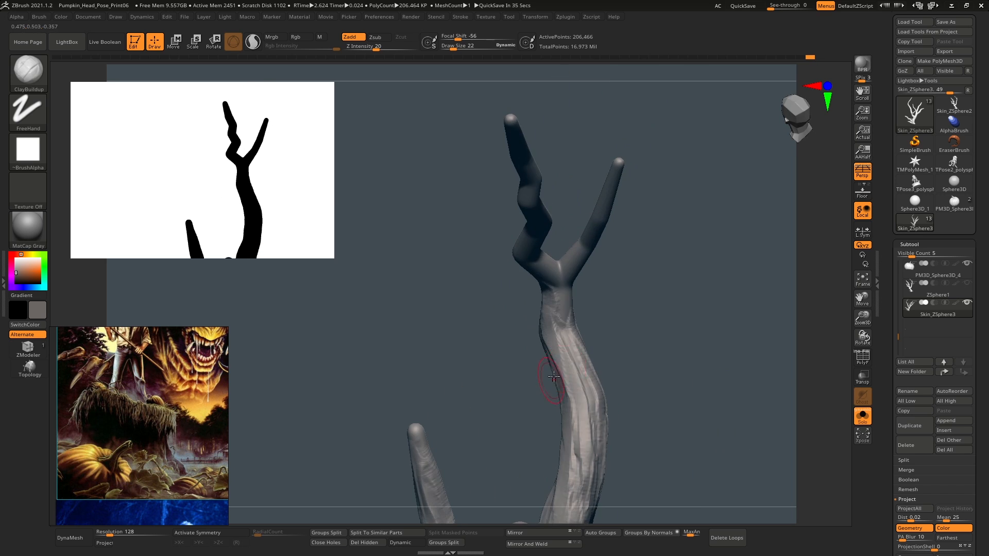
left_click_drag(584, 448, 577, 340)
- Reduce the draw size to 14 and add bark strokes along the crooked twin tip to its end
mouse_move(572, 334)
right_mouse_down()
mouse_move(534, 286)
mouse_move(524, 291)
right_mouse_up()
mouse_move(555, 296)
left_mouse_down()
mouse_move(541, 250)
mouse_move(547, 260)
left_mouse_up()
right_click_drag(520, 272, 550, 299)
left_click_drag(551, 281, 541, 223)
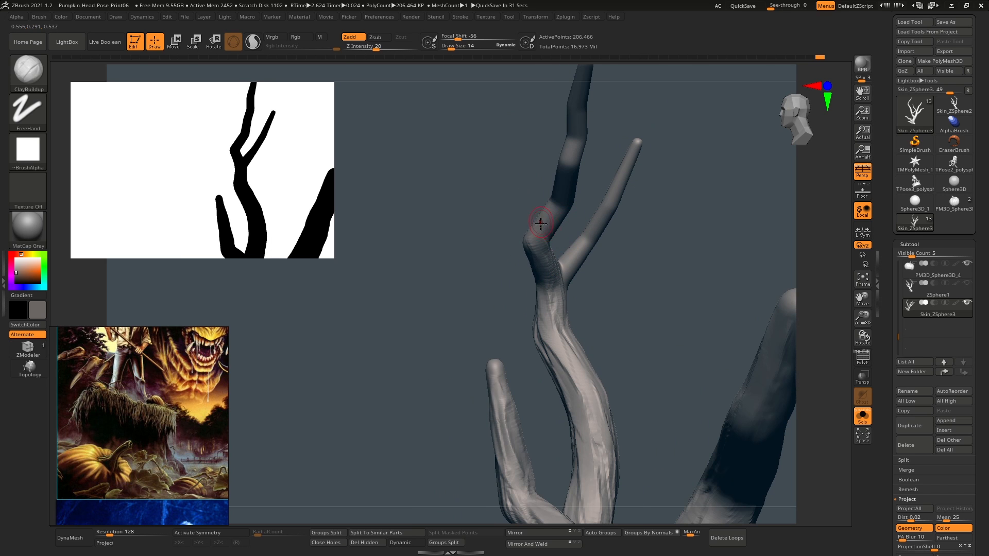
left_click_drag(570, 172, 573, 119)
right_click_drag(536, 248, 519, 278)
left_click_drag(520, 270, 509, 180)
right_click_drag(499, 269, 510, 268)
left_click_drag(565, 316, 552, 258)
right_click_drag(535, 260, 542, 258)
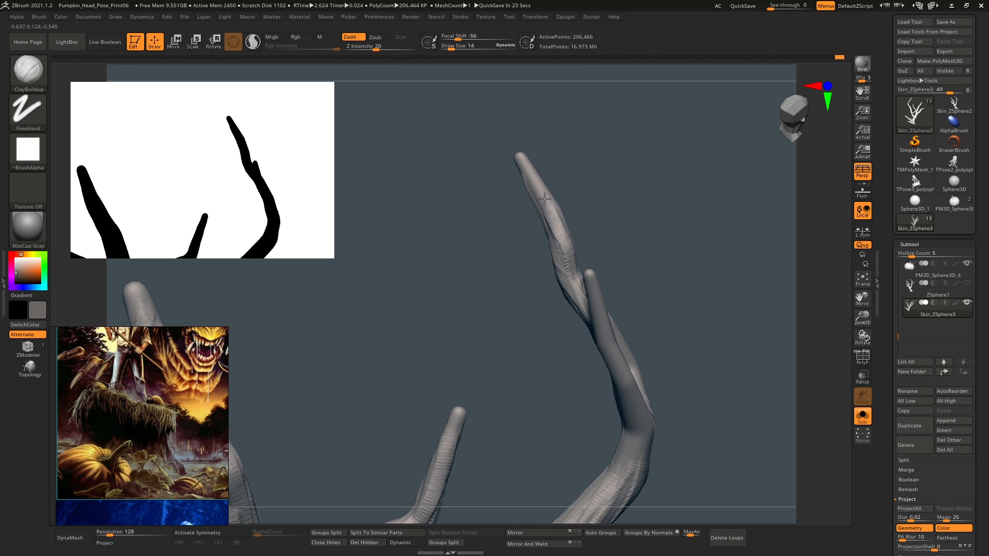
left_click_drag(545, 199, 527, 168)
- Roughen the fork of the twin tips and the straighter thin tip with small bark strokes
right_click_drag(550, 234, 571, 234)
right_click_drag(595, 280, 580, 260)
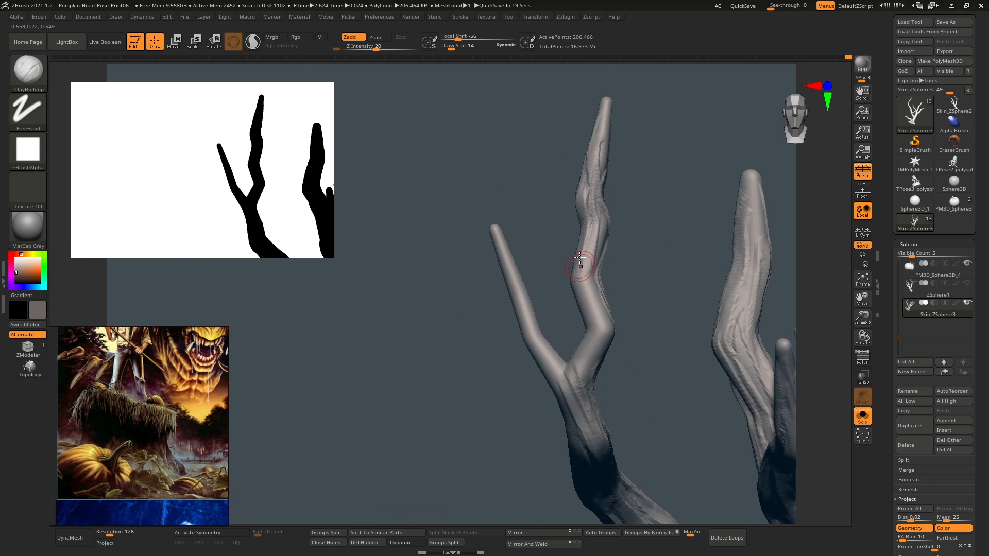
right_click_drag(600, 350, 614, 340)
left_click_drag(606, 316, 604, 412)
mouse_move(601, 389)
right_mouse_down()
mouse_move(575, 350)
mouse_move(569, 311)
right_mouse_up()
left_click_drag(566, 397, 517, 309)
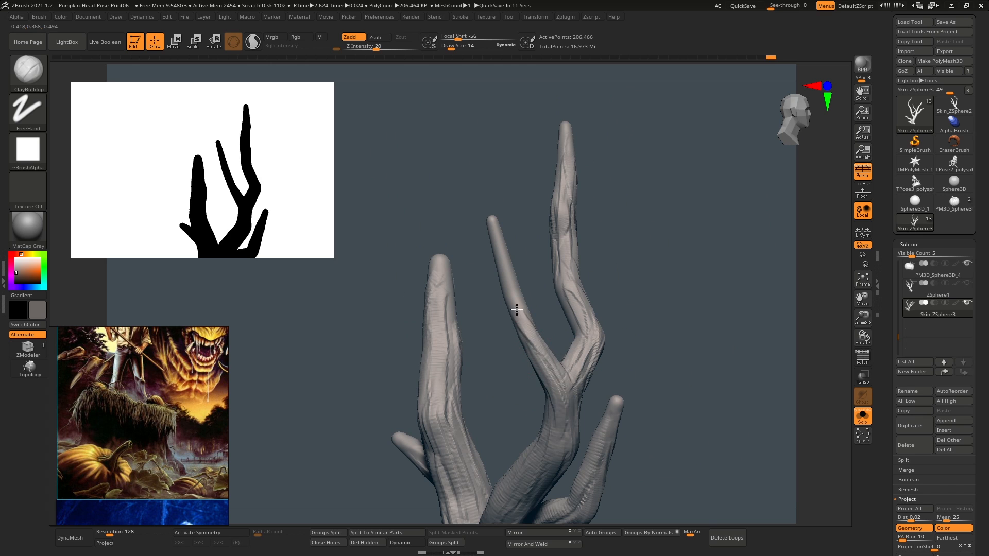
right_click_drag(504, 281, 530, 326)
right_click_drag(513, 219, 539, 296)
left_click_drag(517, 340, 537, 291)
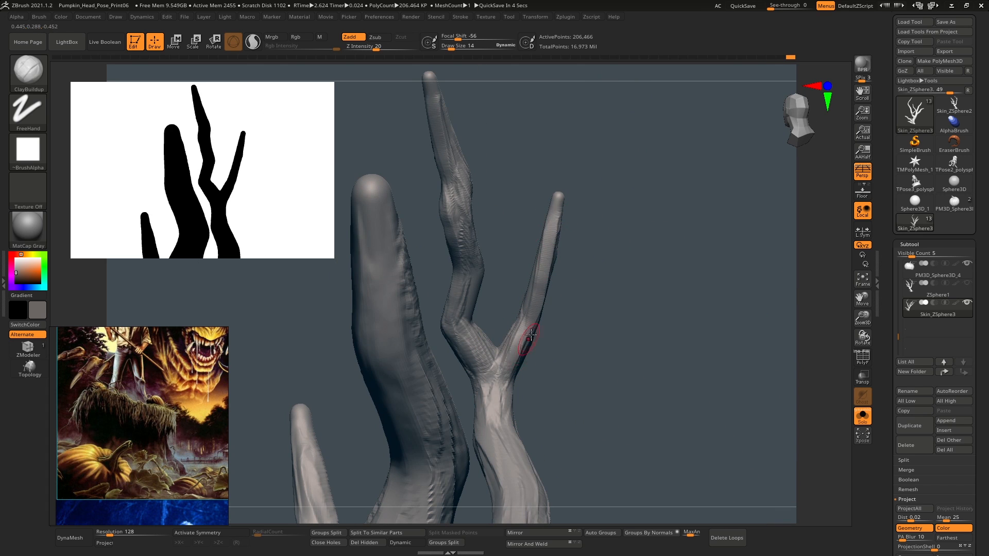
right_click_drag(530, 335, 482, 265)
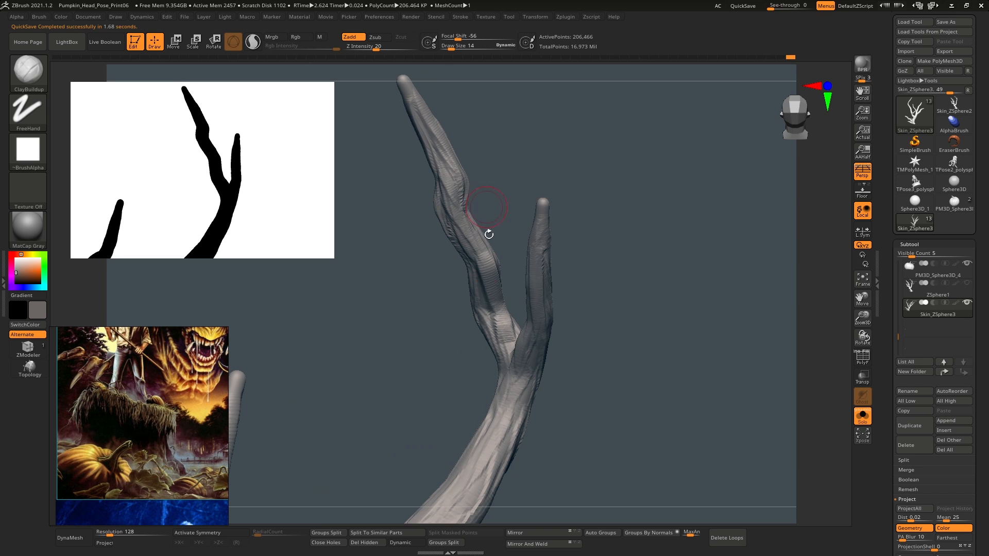
- Set the draw size to 30 and build up ridges along the roots and over the trunk's base
mouse_move(584, 304)
left_mouse_down()
mouse_move(581, 340)
mouse_move(563, 221)
mouse_move(623, 344)
mouse_move(596, 319)
mouse_move(633, 360)
mouse_move(631, 391)
mouse_move(556, 296)
mouse_move(580, 353)
mouse_move(516, 425)
left_mouse_up()
left_click_drag(588, 357, 572, 363)
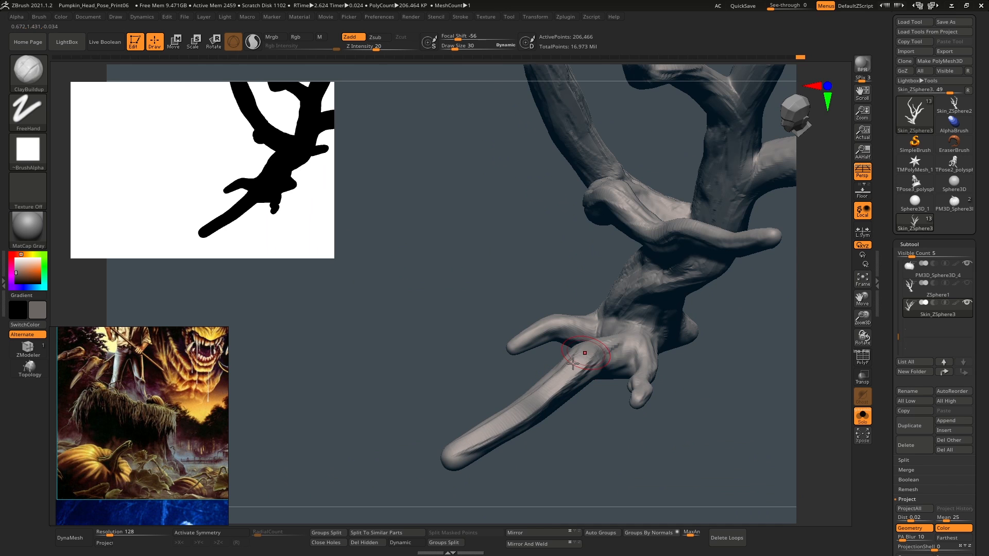
right_click_drag(612, 323, 556, 355)
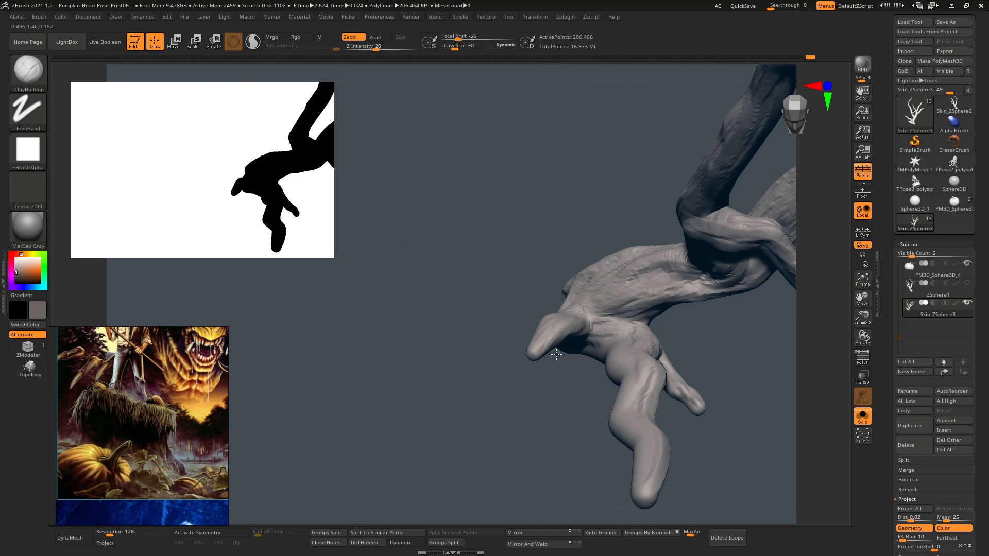
right_click_drag(616, 283, 530, 248)
left_click_drag(521, 372, 611, 342)
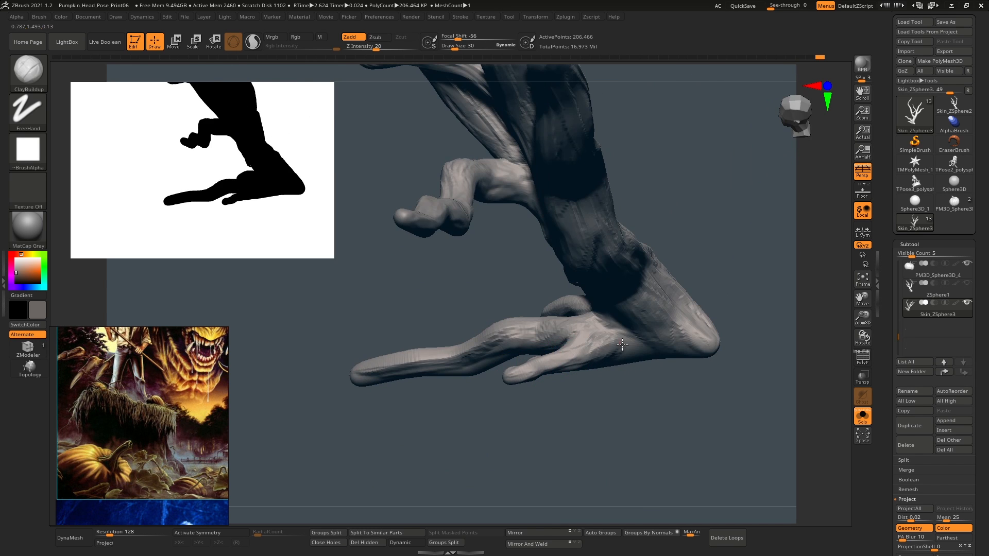
right_click_drag(587, 329, 631, 310)
left_click_drag(614, 301, 636, 289)
right_click_drag(636, 289, 662, 316)
left_click_drag(664, 311, 691, 341)
mouse_move(691, 342)
right_mouse_down()
mouse_move(677, 326)
mouse_move(690, 350)
right_mouse_up()
mouse_move(710, 355)
left_mouse_down()
mouse_move(669, 267)
mouse_move(701, 322)
left_mouse_up()
mouse_move(701, 322)
right_mouse_down()
mouse_move(693, 312)
mouse_move(680, 329)
right_mouse_up()
right_click_drag(679, 330, 684, 376, "ctrl")
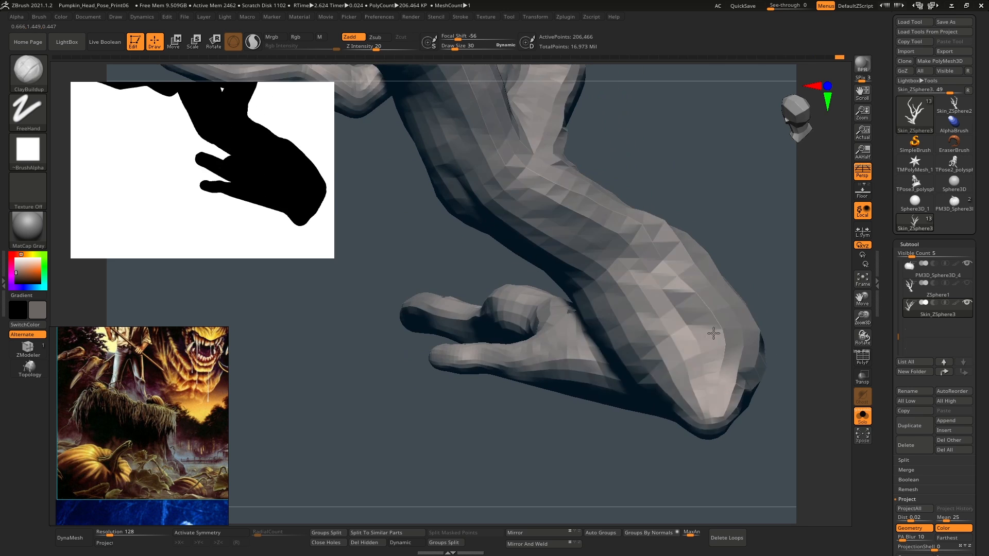
- Set the draw size to 12 and carve fine bark grooves into the heel of the trunk's base
key("space")
left_click_drag(721, 333, 717, 333)
mouse_move(668, 292)
left_mouse_down("alt")
mouse_move(701, 341)
mouse_move(607, 253)
left_mouse_up("alt")
right_click_drag(618, 260, 695, 343)
right_click_drag(629, 364, 665, 337)
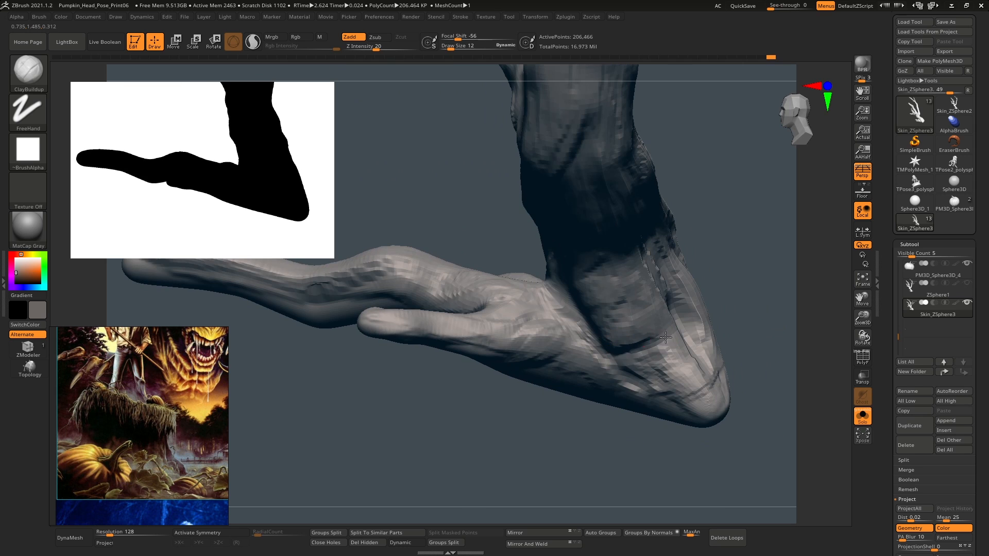
right_click_drag(608, 348, 601, 306)
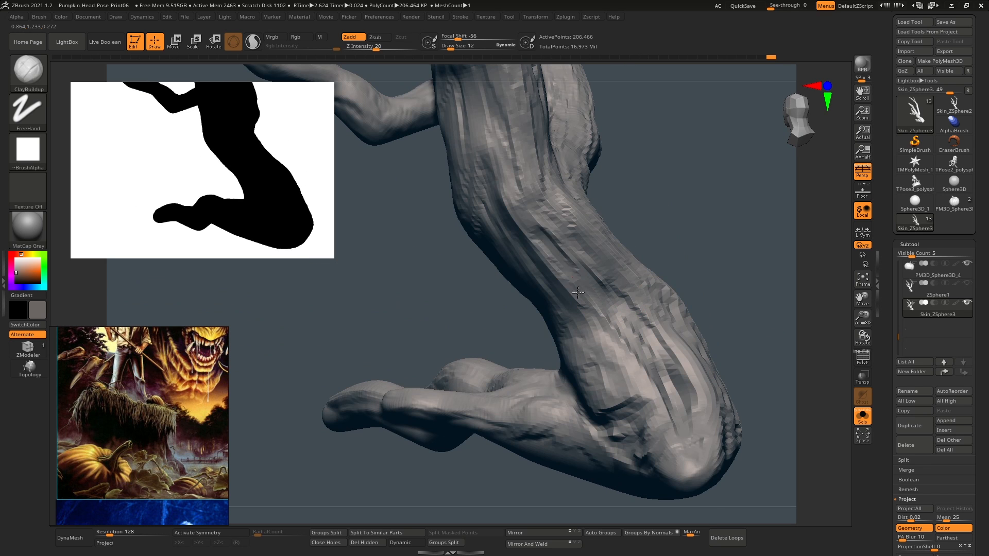
- Carve fine lengthwise grooves up the trunk and around the joint of the crooked lower branch
mouse_move(577, 292)
left_mouse_down("alt")
mouse_move(525, 194)
mouse_move(546, 219)
left_mouse_up("alt")
right_click_drag(536, 170, 575, 195)
right_click_drag(574, 196, 567, 319, "alt")
mouse_move(550, 268)
left_mouse_down("alt")
mouse_move(555, 206)
mouse_move(533, 294)
left_mouse_up("alt")
right_click_drag(615, 247, 672, 185, "alt")
right_click_drag(637, 225, 654, 330)
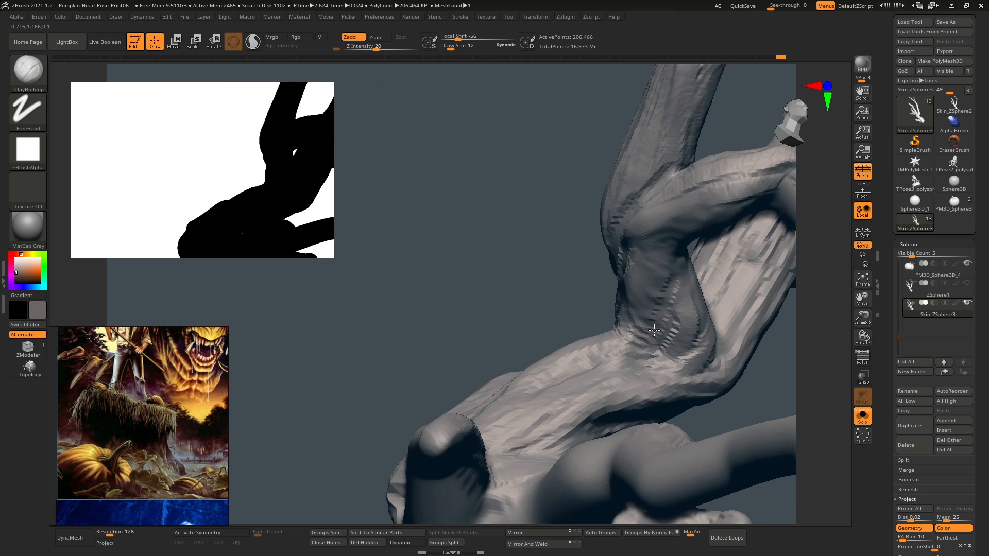
mouse_move(638, 278)
right_mouse_down()
mouse_move(640, 261)
mouse_move(612, 280)
mouse_move(638, 289)
mouse_move(680, 246)
mouse_move(617, 236)
right_mouse_up()
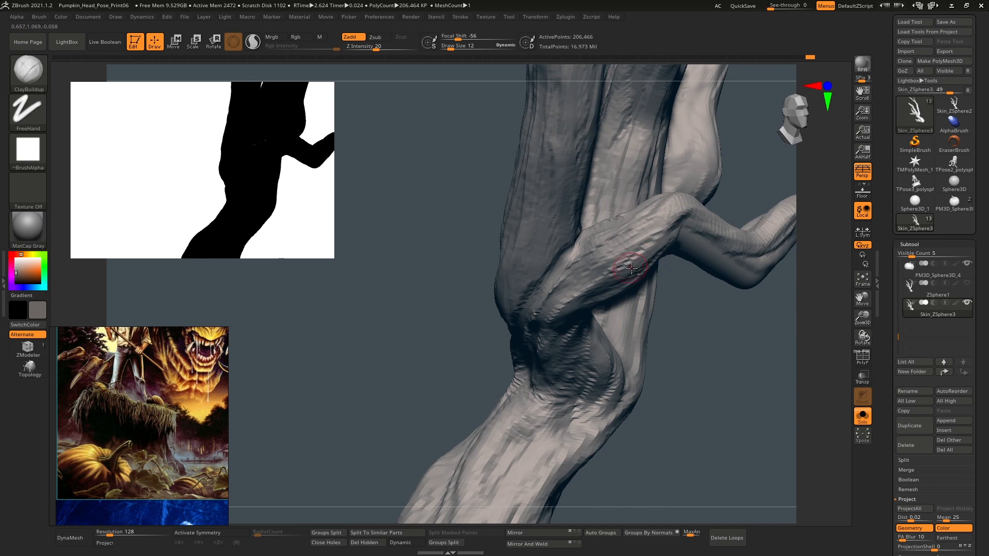
- Refine the crooked lower branch with fine bark strokes from its joint out to the tip
right_click_drag(565, 294, 493, 303)
mouse_move(580, 265)
right_mouse_down()
mouse_move(569, 124)
mouse_move(586, 292)
mouse_move(567, 264)
mouse_move(609, 276)
mouse_move(587, 268)
mouse_move(568, 278)
mouse_move(600, 274)
mouse_move(579, 255)
mouse_move(562, 262)
right_mouse_up()
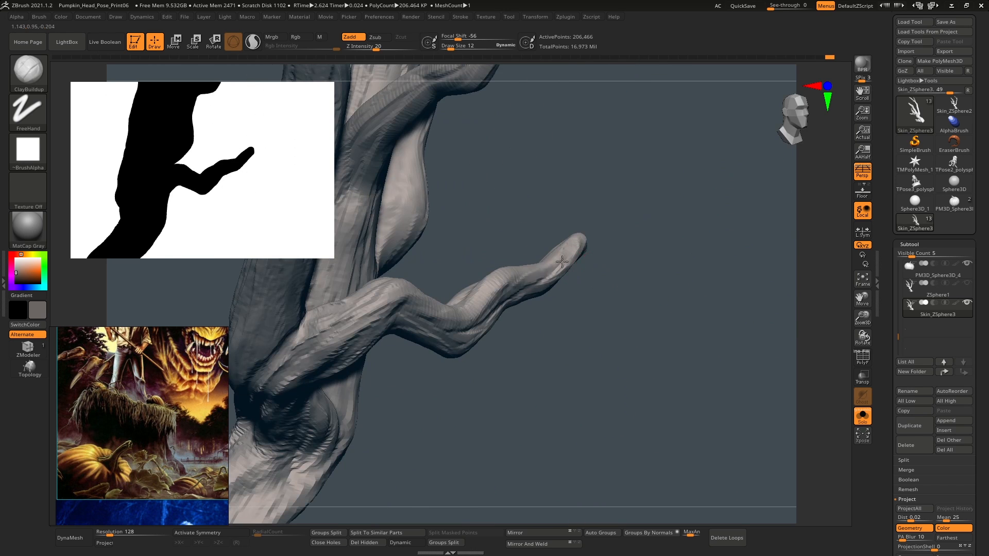
right_click_drag(494, 274, 505, 280)
right_click_drag(569, 230, 561, 185)
- Add fine bark strokes to the central limb and its thin side branch
right_click_drag(485, 202, 475, 281)
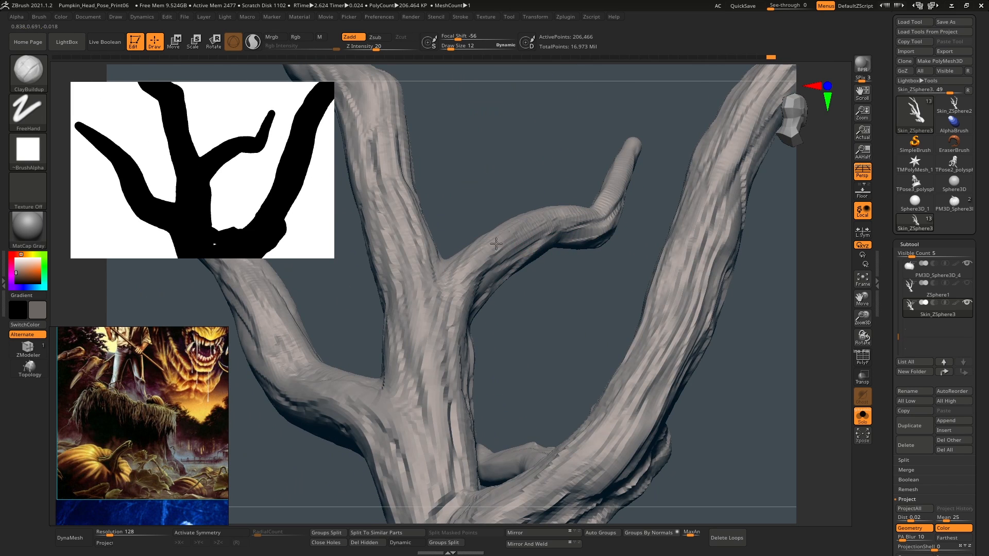
right_click_drag(496, 244, 464, 123)
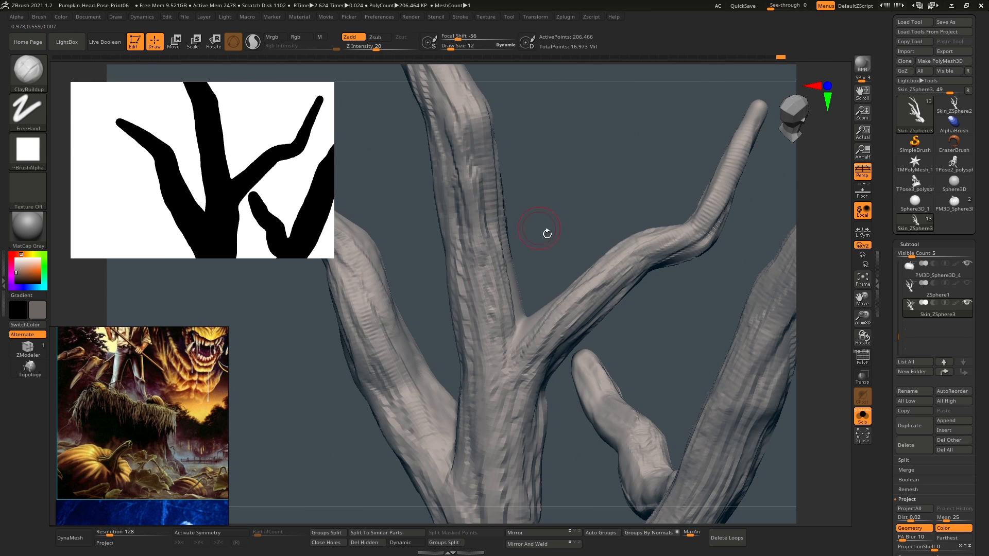
right_click_drag(547, 233, 627, 278)
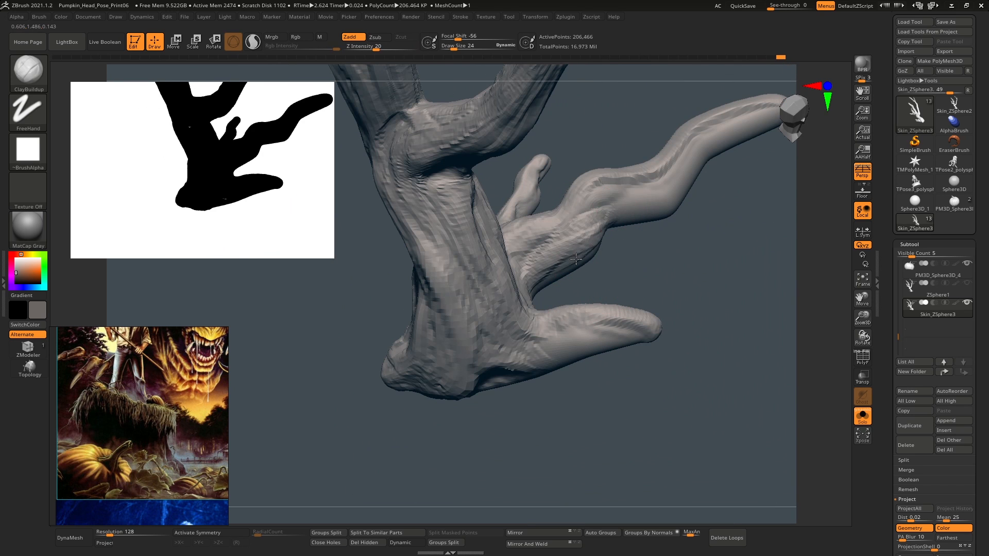
- Sculpt ridges along the tops and sides of the long roots with draw size 24
right_click_drag(576, 259, 499, 281)
right_click_drag(547, 249, 581, 249)
mouse_move(580, 249)
left_mouse_down()
mouse_move(508, 134)
mouse_move(649, 319)
left_mouse_up()
right_click_drag(649, 320, 565, 252)
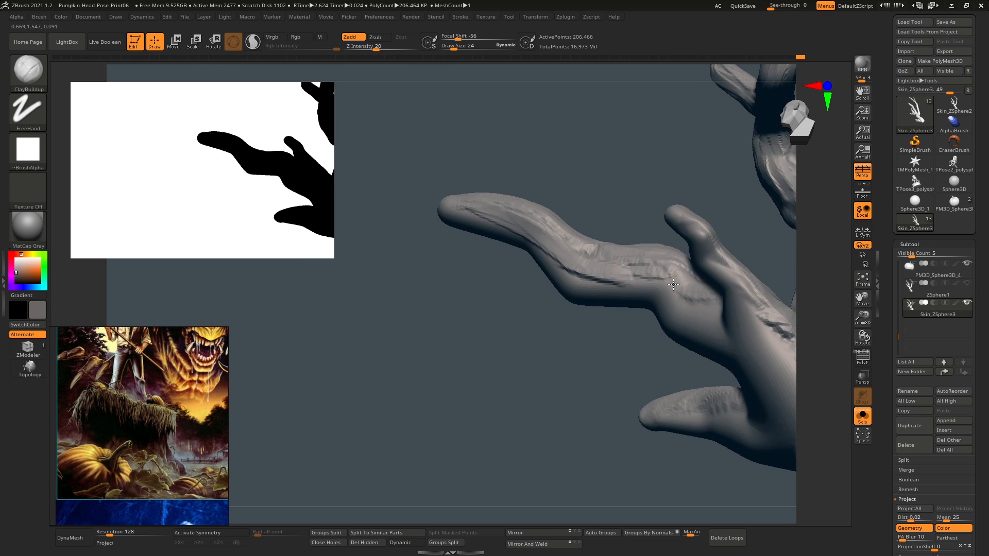
mouse_move(659, 280)
right_mouse_down()
mouse_move(474, 150)
mouse_move(629, 325)
mouse_move(602, 268)
mouse_move(673, 283)
mouse_move(642, 298)
right_mouse_up()
- Switch to the Move brush at draw size 135 and reshape the tree's main limbs
key("space")
key("b")
key("m")
key("v")
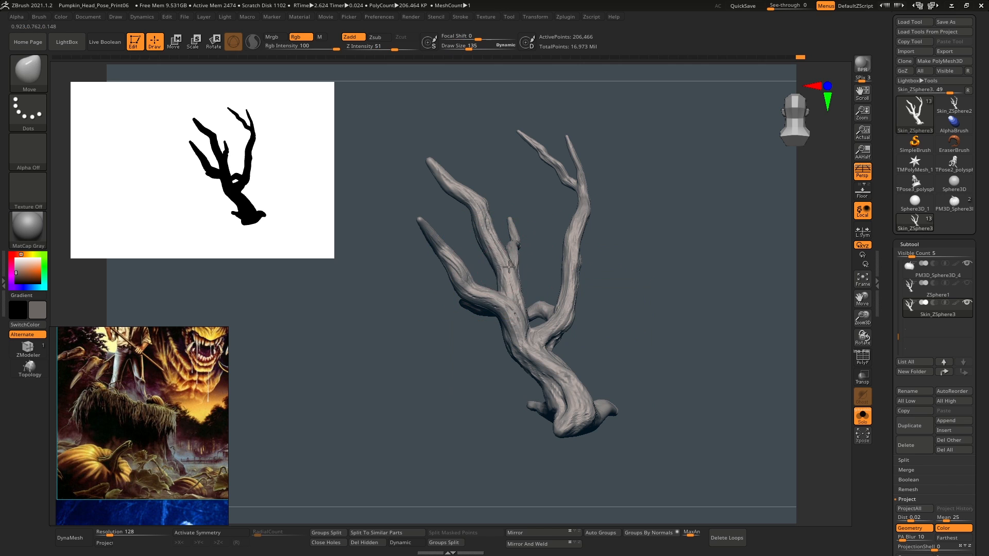
mouse_move(509, 266)
left_mouse_down()
mouse_move(482, 212)
mouse_move(441, 181)
left_mouse_up()
right_click_drag(441, 181, 492, 250)
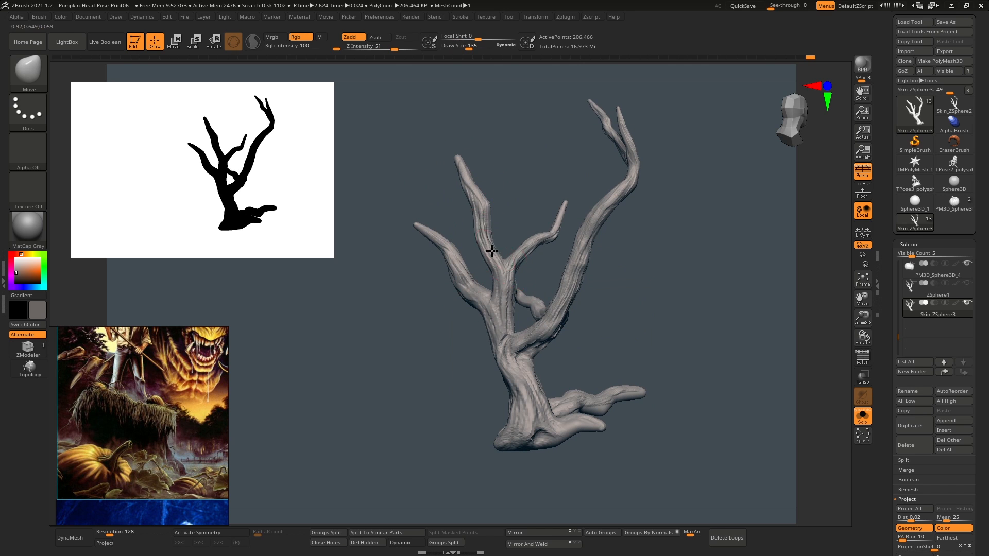
- Bend the two left limbs into more crooked curves with the Move brush and switch to the SnakeHook brush
left_click_drag(479, 213, 466, 188)
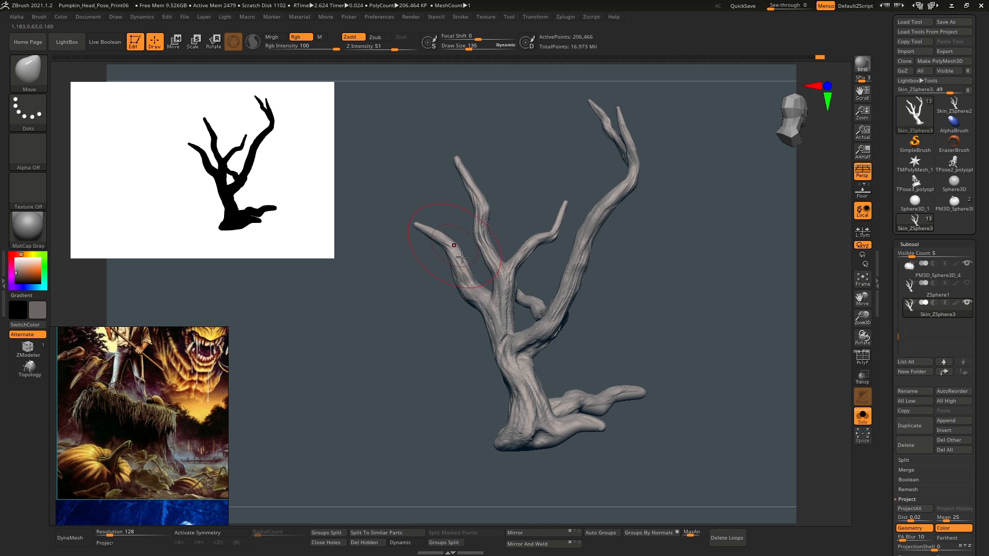
key("space")
key("b")
key("s")
key("h")
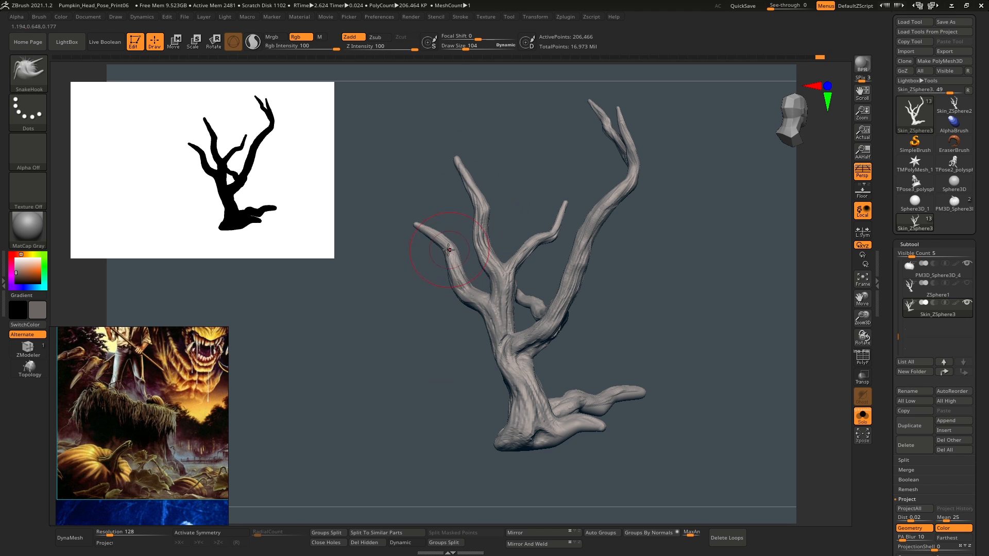
- Check the tree's silhouette from several angles and turn off Solo mode to show it with the creature and pumpkins
right_click_drag(530, 252, 553, 283)
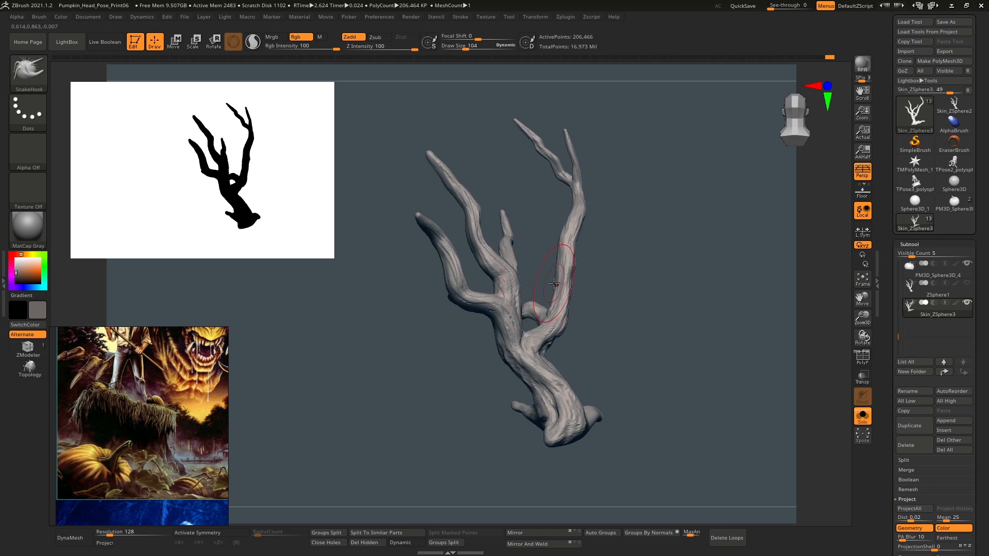
right_click_drag(583, 252, 576, 249)
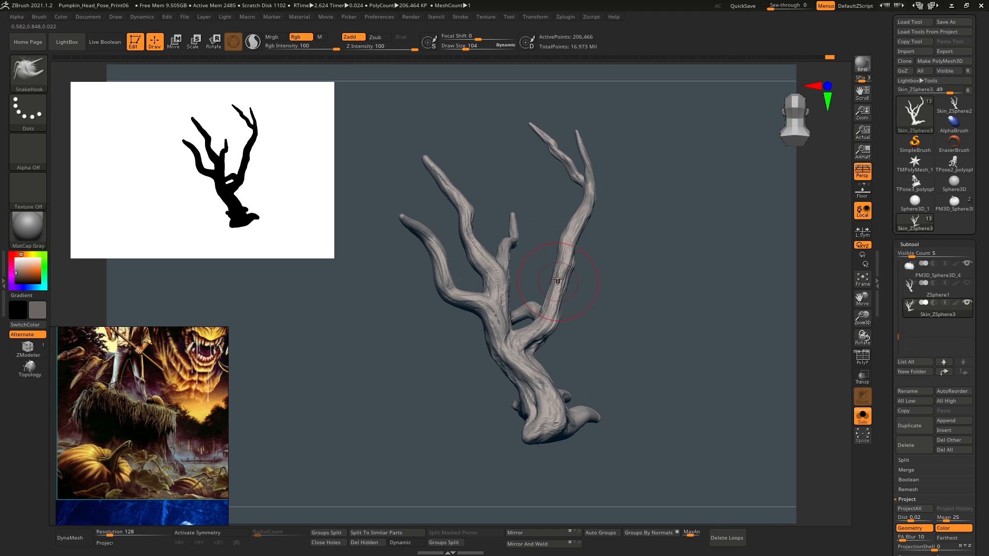
right_click_drag(585, 199, 578, 239)
right_click_drag(609, 289, 697, 302)
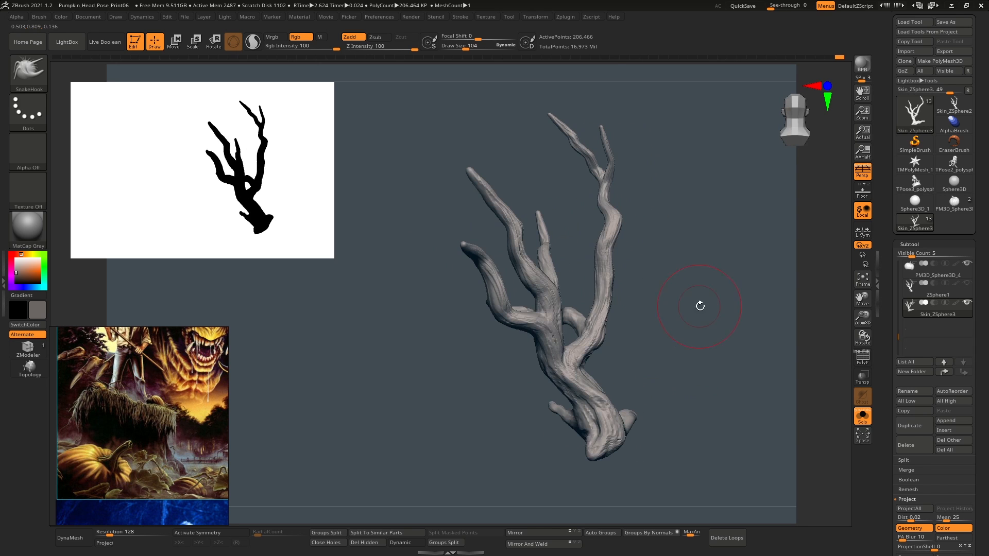
right_click_drag(612, 314, 582, 371)
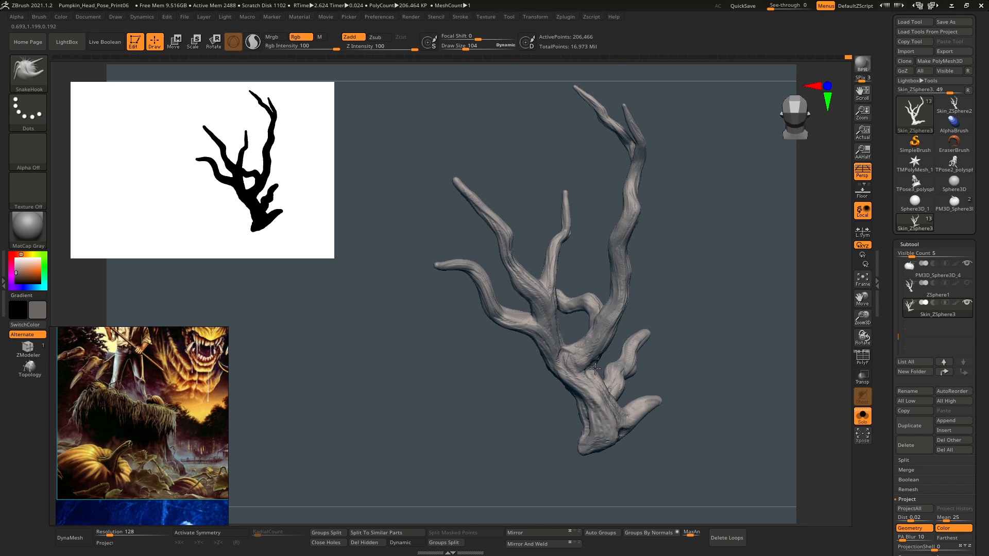
right_click_drag(613, 412, 772, 324)
left_click(862, 416)
mouse_move(669, 309)
right_mouse_down()
mouse_move(557, 231)
mouse_move(618, 247)
mouse_move(638, 265)
mouse_move(700, 260)
mouse_move(545, 279)
mouse_move(578, 325)
right_mouse_up()
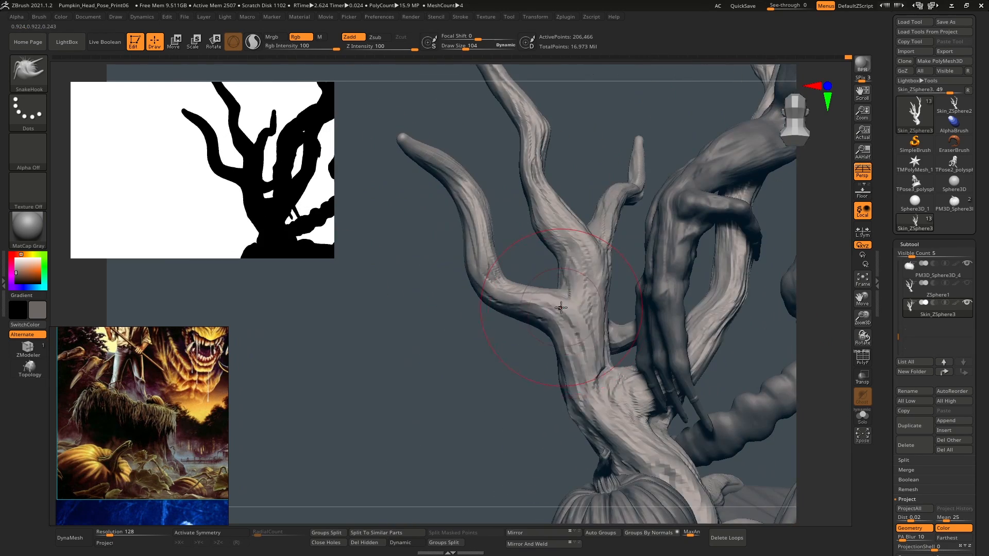
- Switch to the ClayBuildup brush at draw size 23 and add bark strokes along the upper-left limb
key("space")
key("b")
key("c")
key("b")
left_click_drag(577, 324, 540, 132)
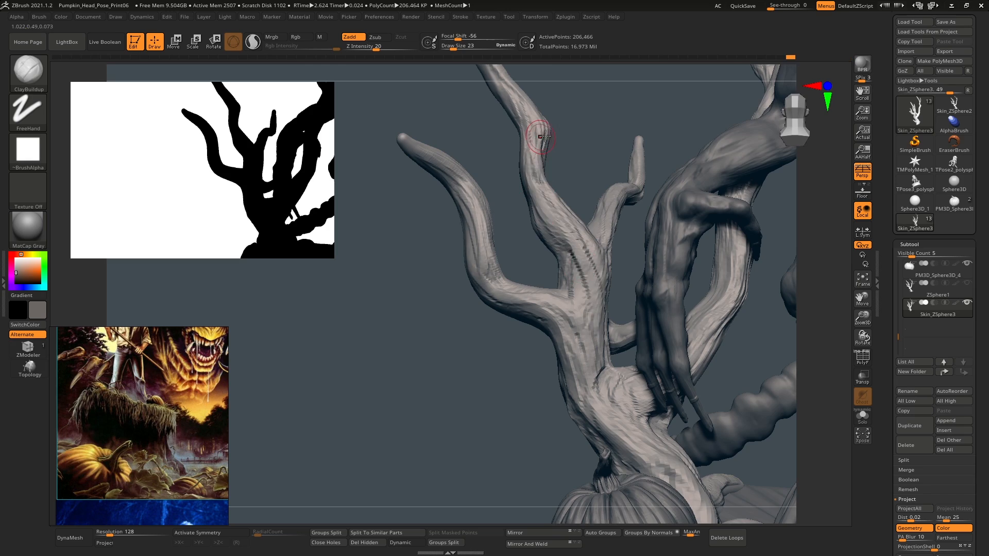
mouse_move(541, 132)
right_mouse_down("ctrl")
mouse_move(564, 239)
mouse_move(590, 248)
mouse_move(545, 223)
mouse_move(487, 294)
right_mouse_up("ctrl")
- Save the project as a new version named Pumpkin_Head_Pose_Print07.zpr in the ZProject folder
left_click(183, 17)
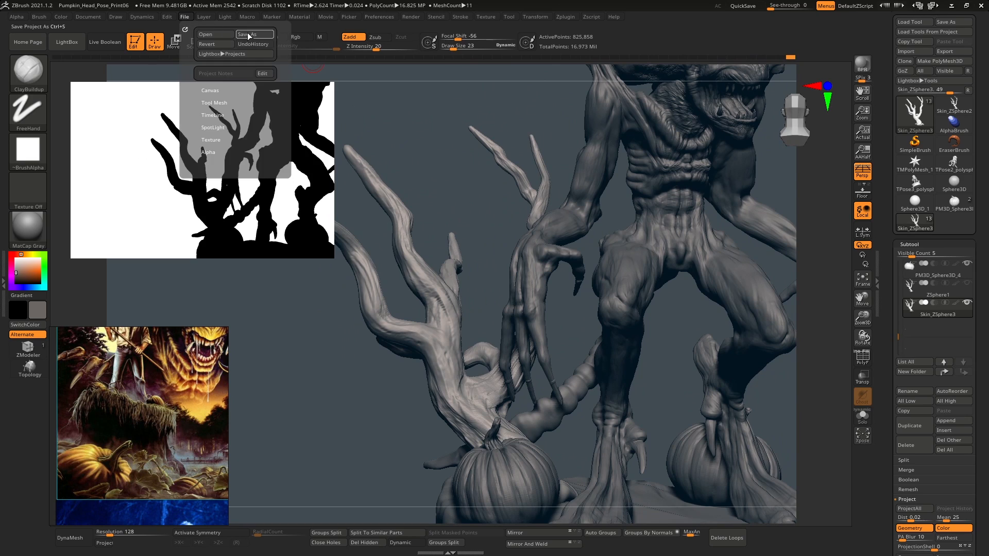
left_click(248, 33)
double_click(117, 139)
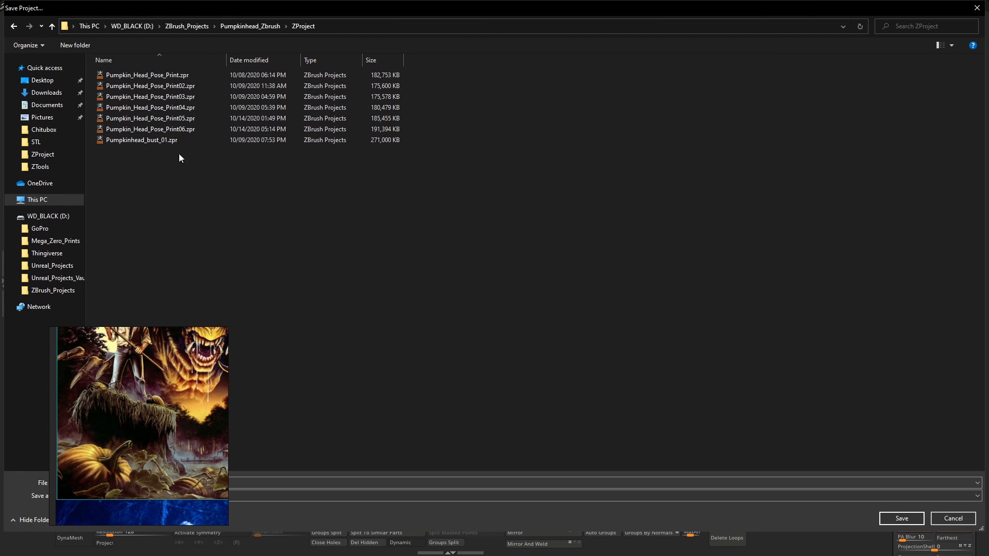
left_click(201, 129)
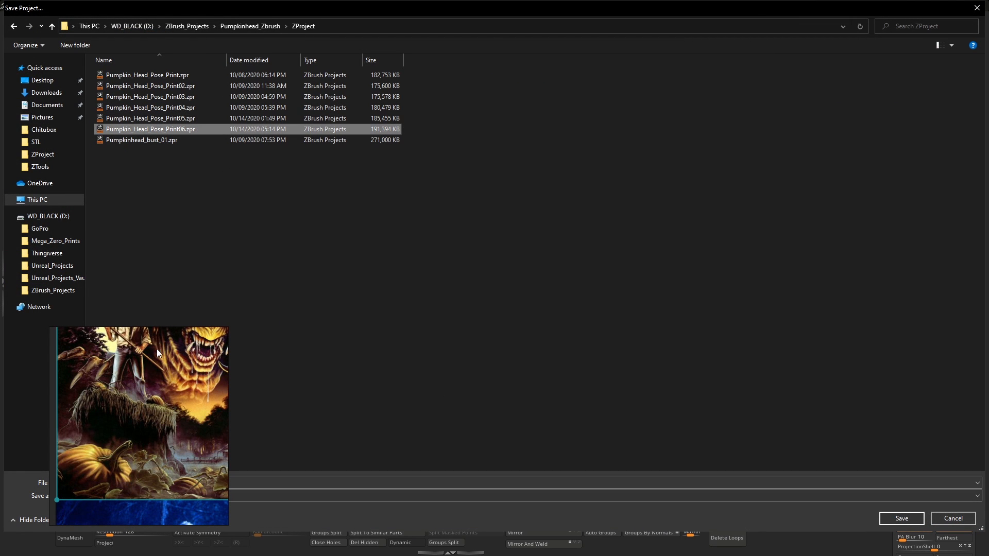
double_click(149, 483)
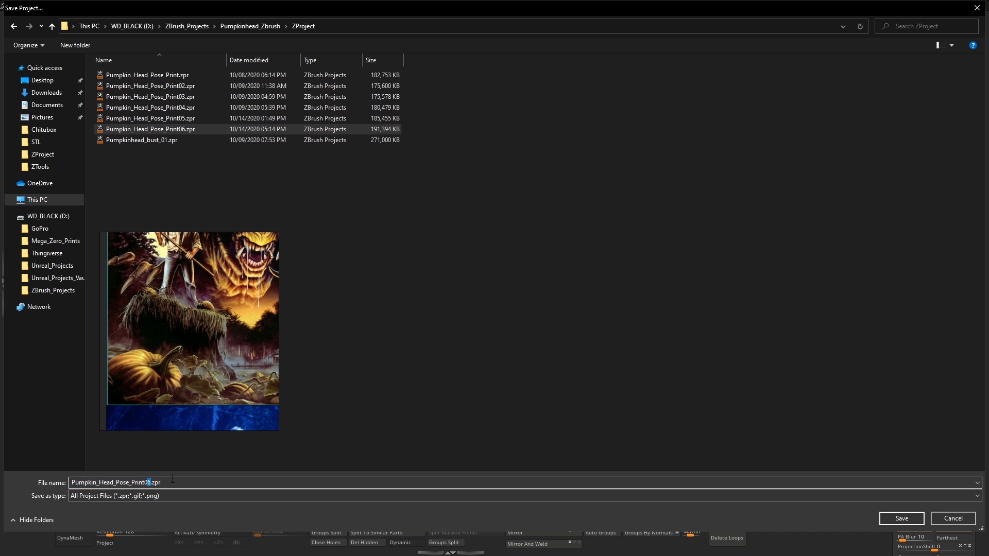
key("Return")
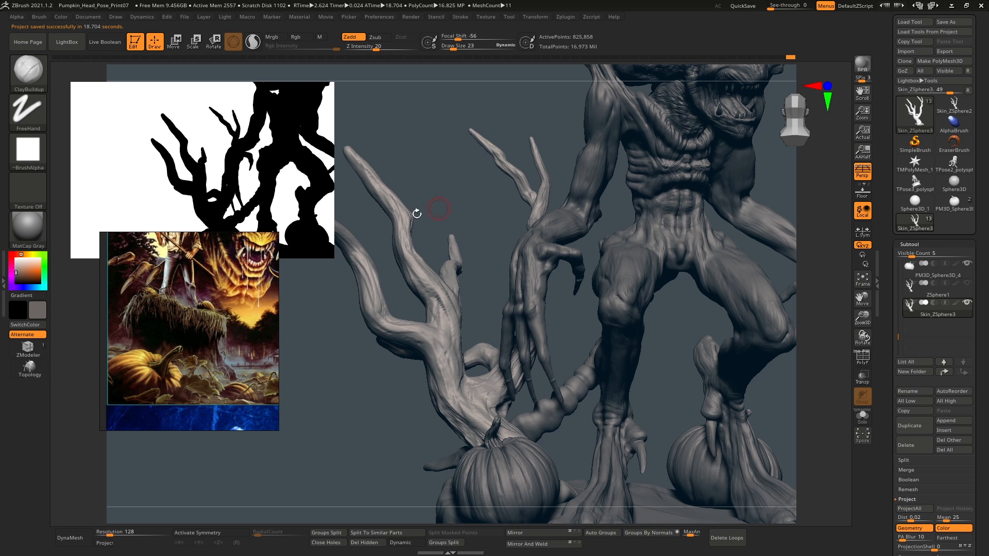
- Shrink the silhouette thumbnail to size 475 and rearrange the reference window to show the whole Pumpkinhead poster
left_click_drag(324, 252, 321, 237)
right_click_drag(257, 264, 206, 366)
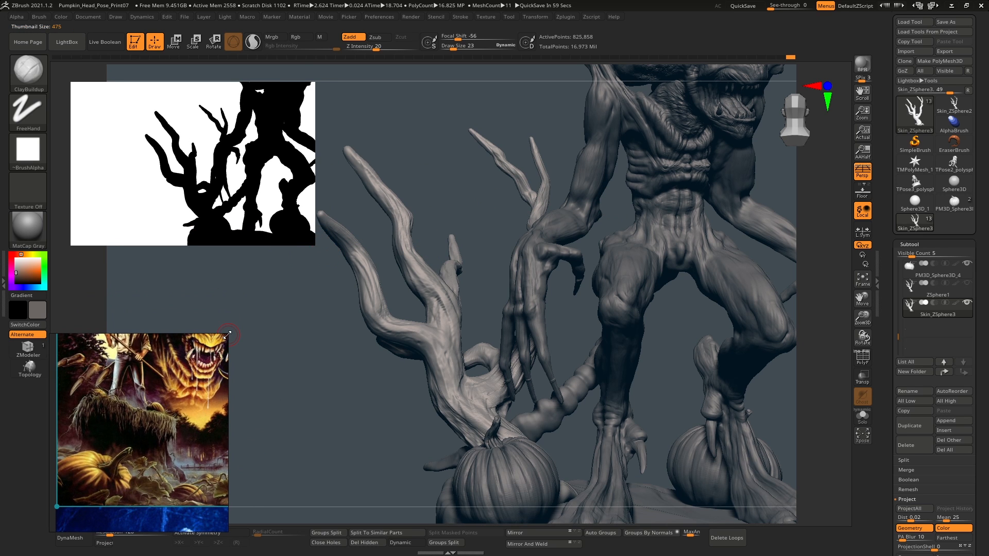
left_click_drag(226, 335, 250, 264)
scroll(212, 340, "down", 3)
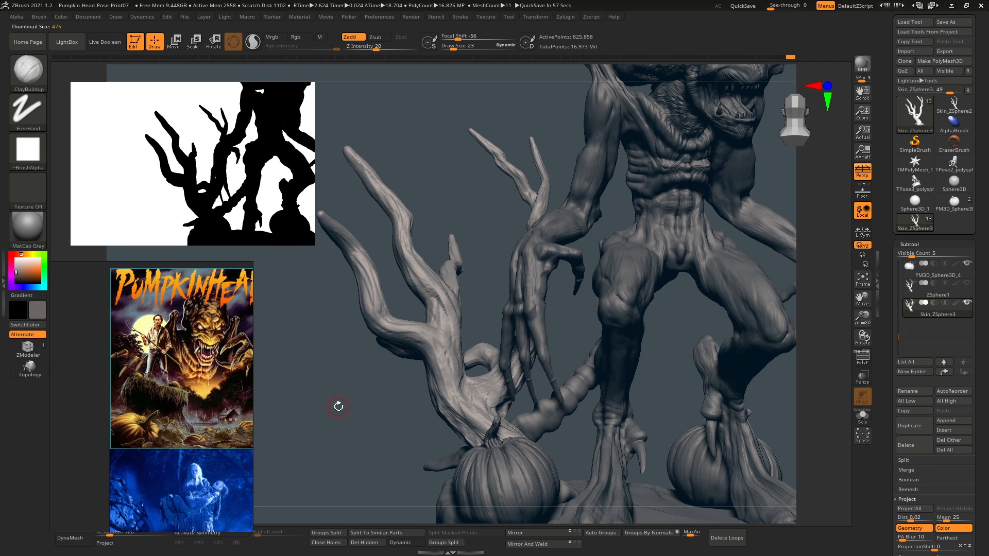
mouse_move(338, 407)
left_mouse_down()
mouse_move(426, 315)
mouse_move(480, 319)
left_mouse_up()
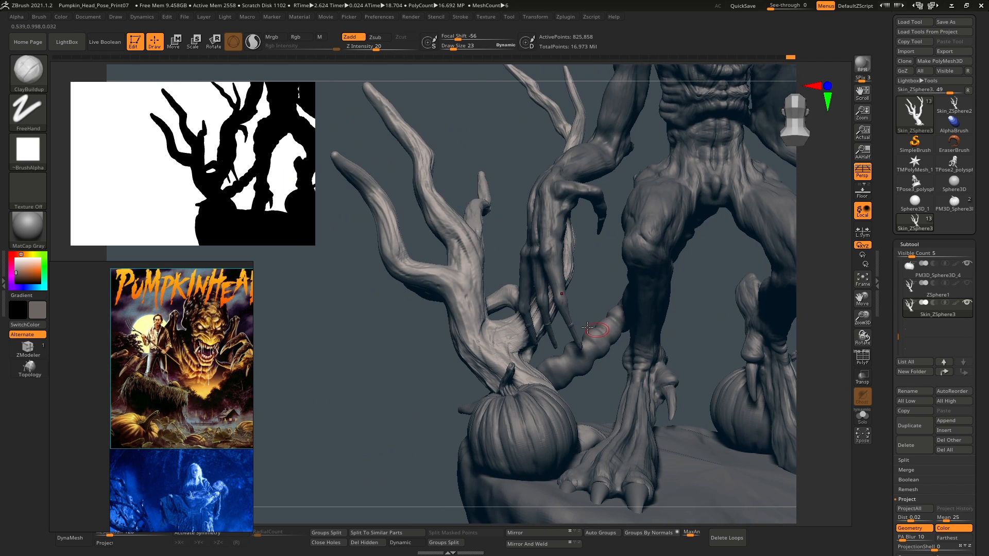
- Expand the side tray, move and shrink the reference board clear of it, and collapse the FBX ExportImport section
left_click(4, 229)
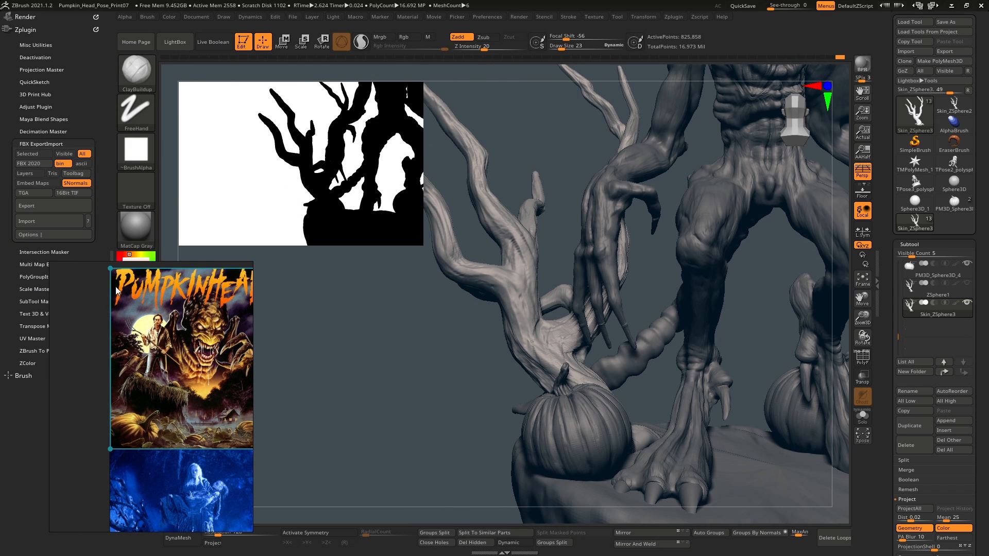
right_click_drag(88, 293, 201, 285)
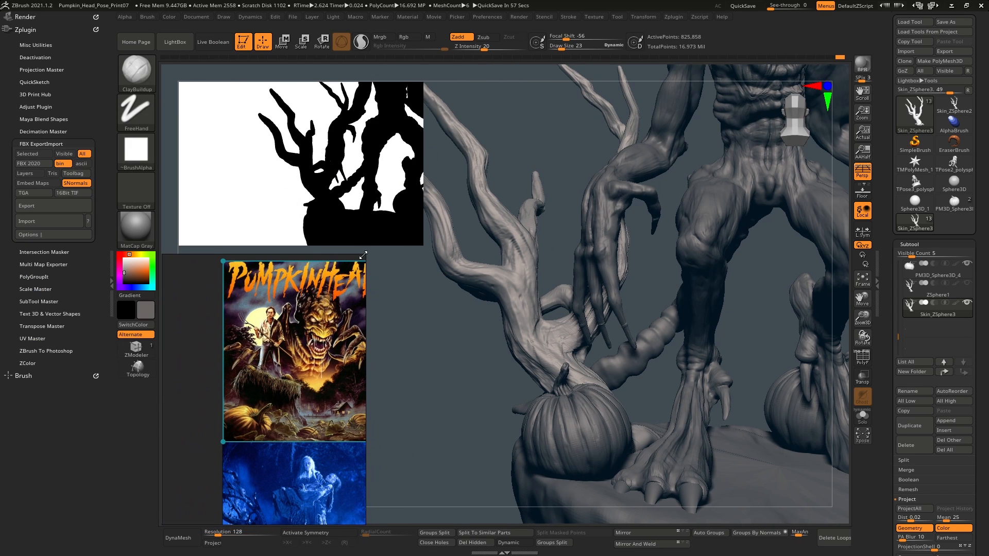
left_click_drag(362, 257, 327, 400)
scroll(231, 481, "down", 4)
middle_click_drag(217, 487, 197, 490)
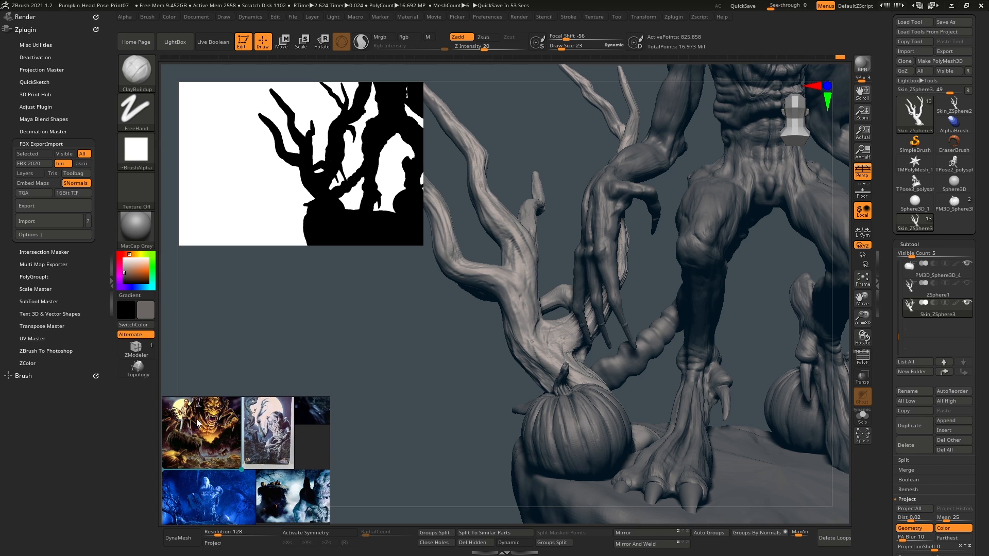
left_click(51, 141)
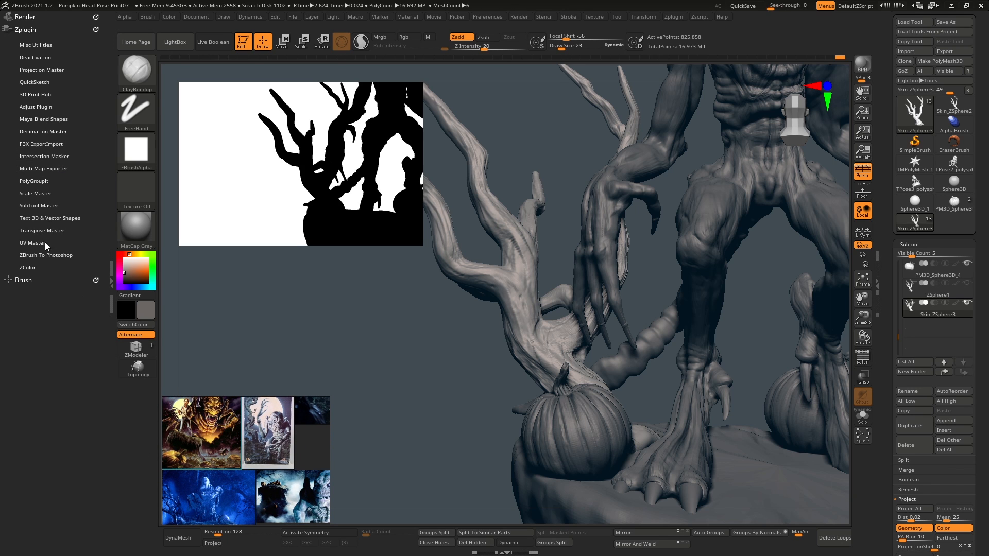
- Open NoiseMaker from the tree's Surface settings and adjust its preview view
mouse_move(328, 320)
left_mouse_down()
mouse_move(479, 314)
mouse_move(335, 323)
left_mouse_up()
scroll(916, 387, "down", 5)
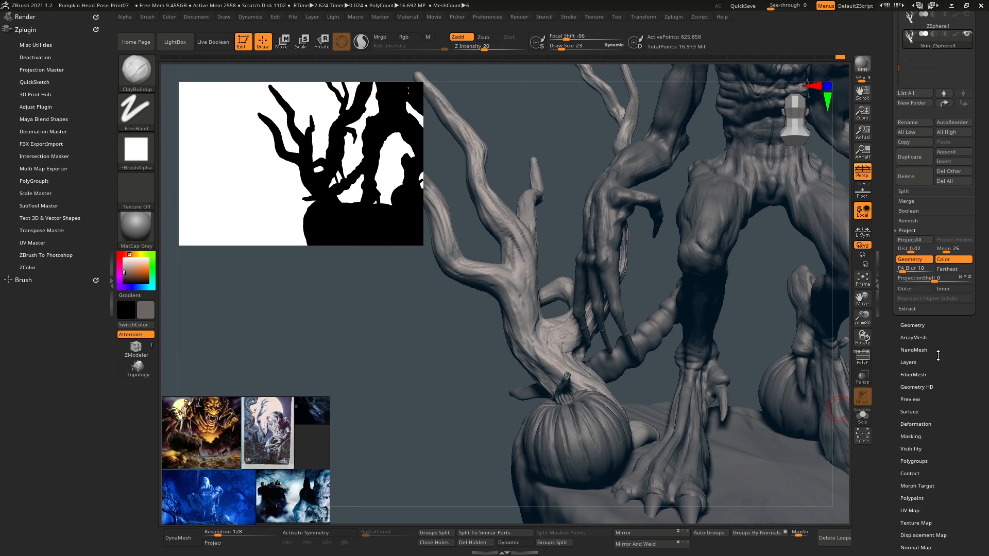
scroll(915, 407, "down", 3)
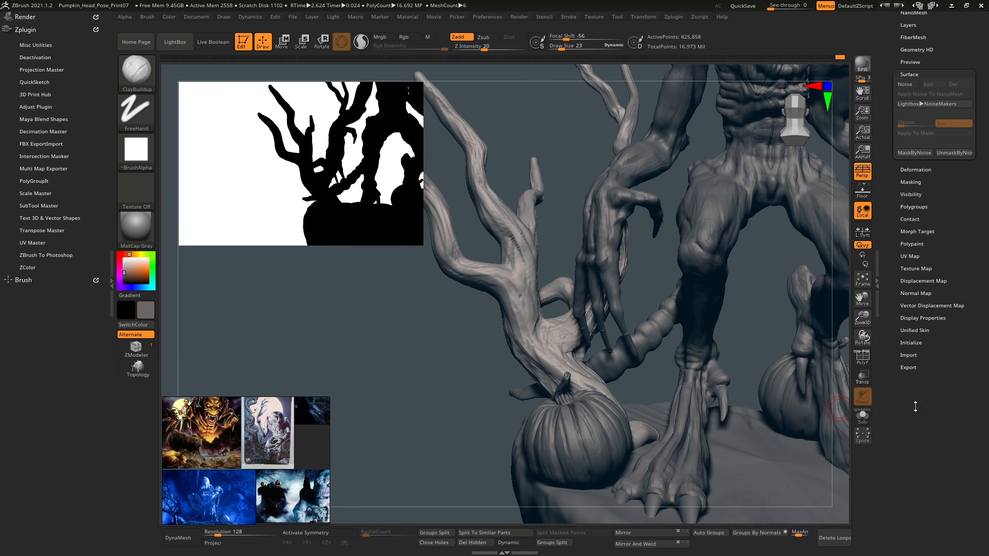
left_click(906, 84)
mouse_move(777, 260)
left_mouse_down()
mouse_move(745, 231)
mouse_move(737, 253)
mouse_move(780, 243)
left_mouse_up()
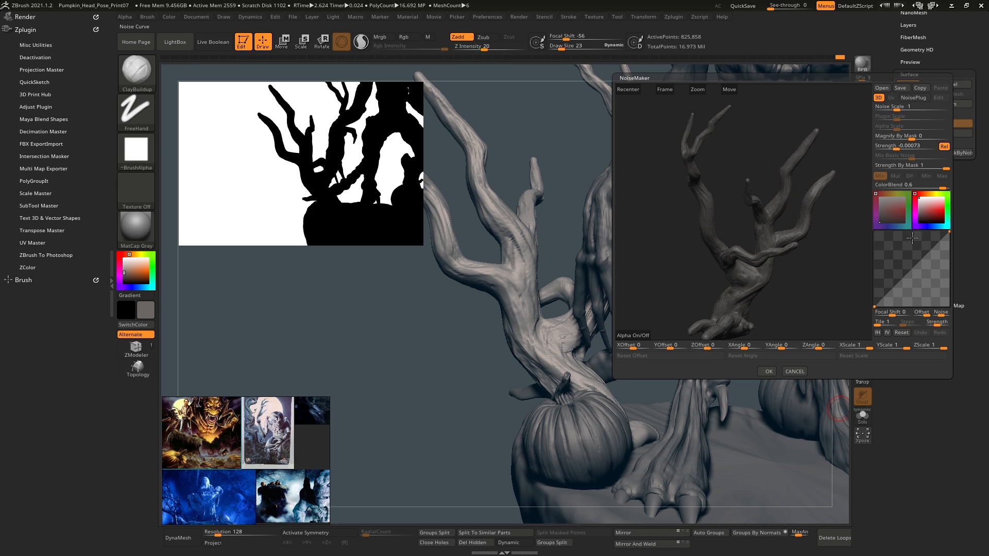
- Activate NoisePlug and apply the Wood pattern to the tree's surface noise
left_click(910, 98)
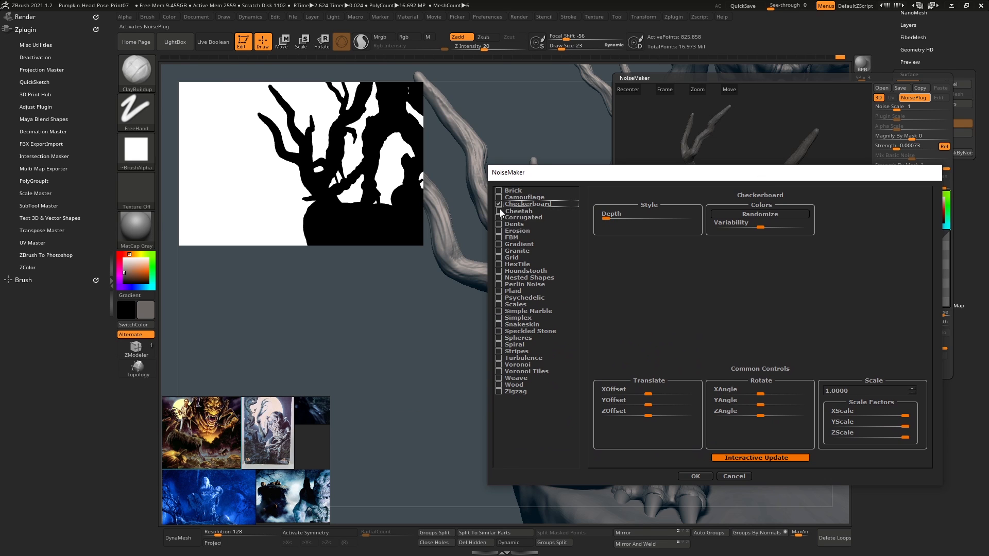
left_click(498, 385)
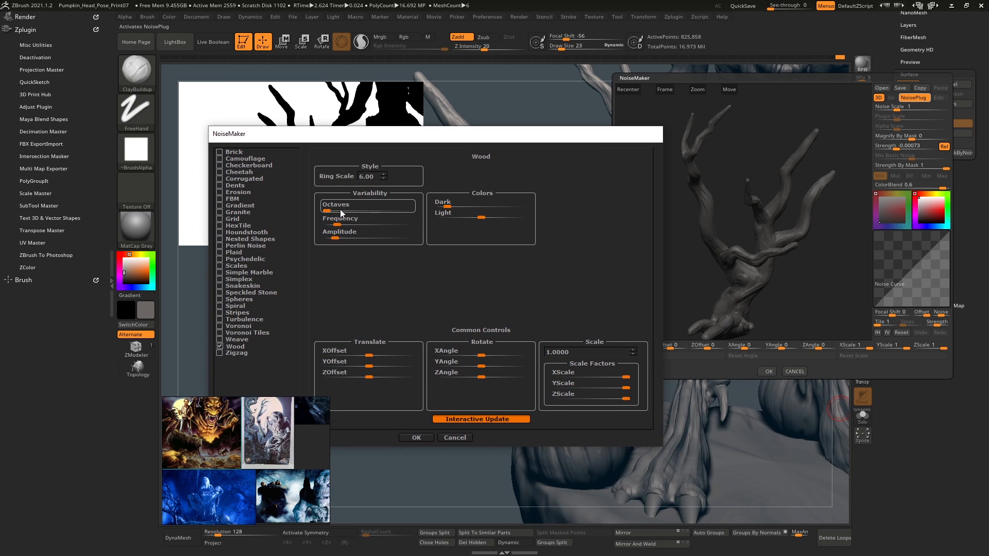
left_click(416, 437)
- Set Noise Scale to about 11.76 and Plugin Scale to about 22.93, checking the bark in a close-up preview
left_click_drag(905, 110, 915, 118)
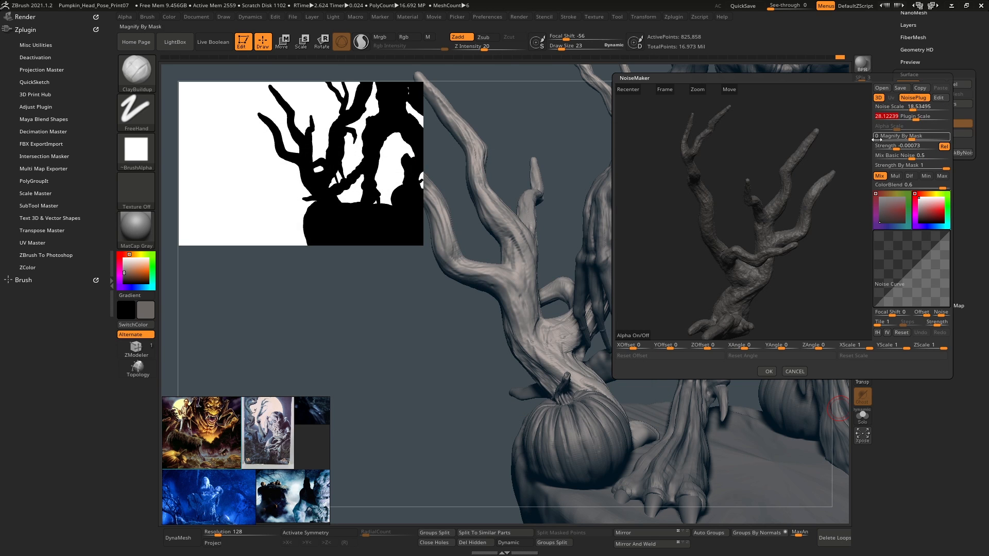
left_click_drag(737, 203, 770, 204)
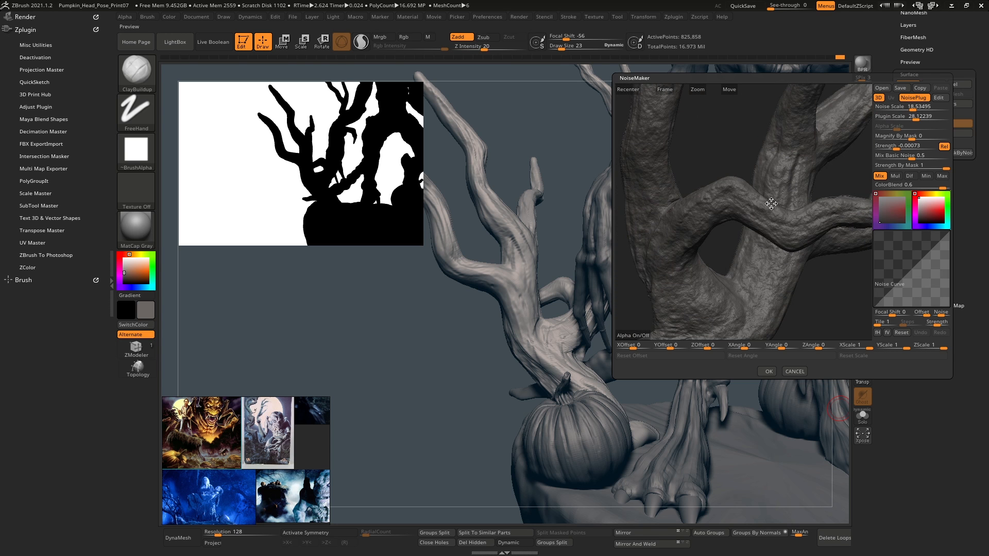
left_click_drag(913, 110, 909, 109)
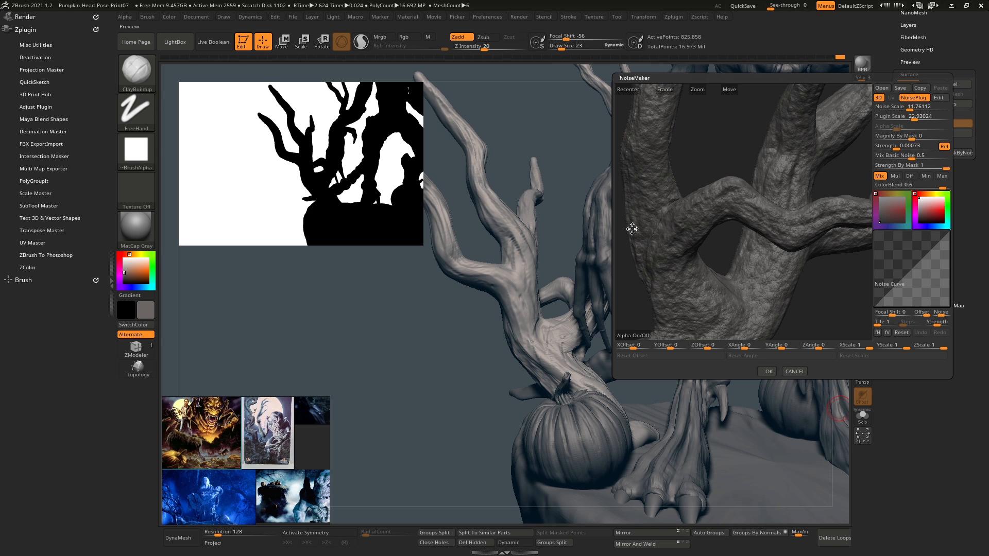
mouse_move(747, 208)
left_mouse_down()
mouse_move(727, 165)
mouse_move(753, 200)
left_mouse_up()
- Reopen the NoisePlug settings and set the Wood pattern's Ring Scale to 3.01 with higher Frequency and Dark values
left_click(938, 98)
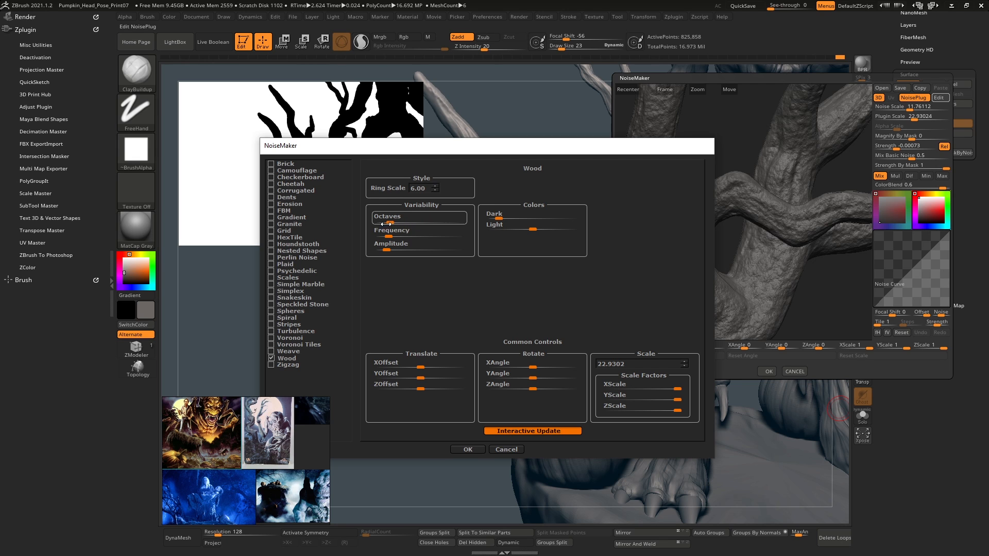
left_click_drag(430, 236, 442, 236)
left_click_drag(500, 218, 493, 218)
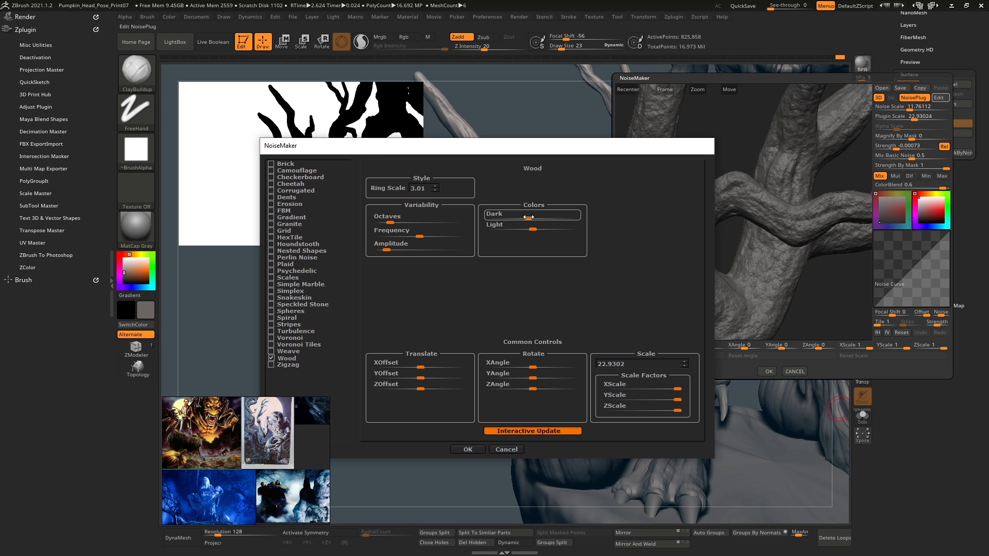
- Try the Voronoi pattern and the Corrugated pattern with a different wave shape
left_click(271, 339)
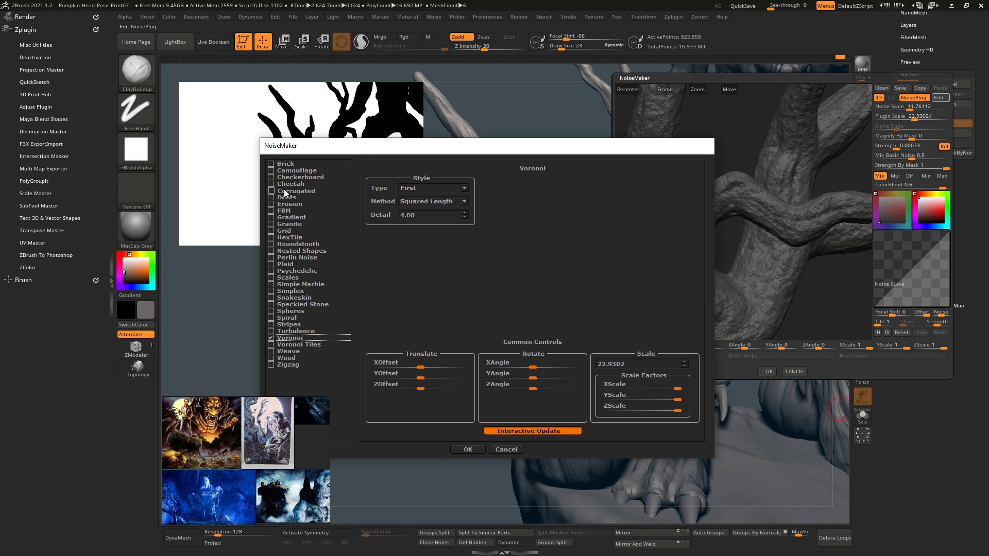
left_click(271, 191)
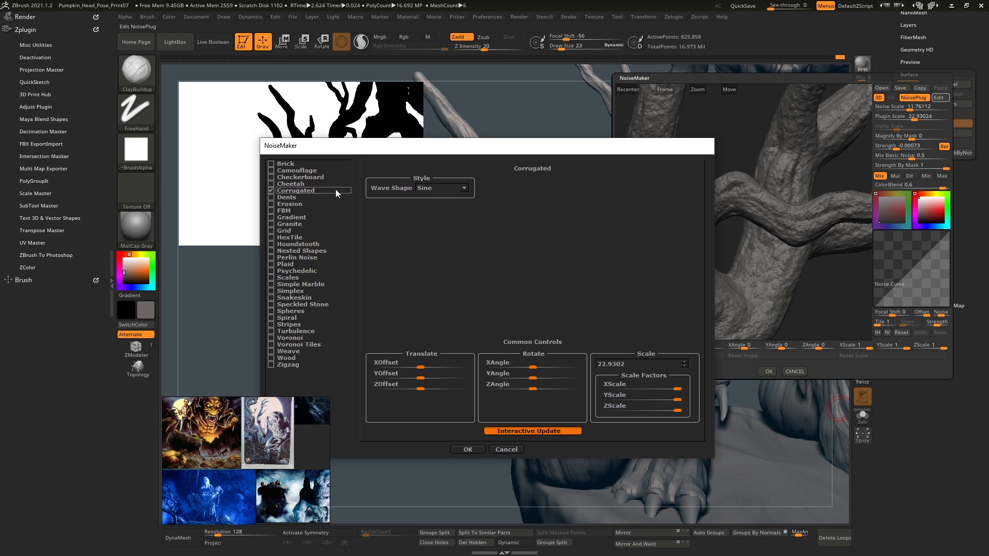
left_click(462, 189)
left_click(452, 204)
- Try the Erosion pattern with Magnitude 1.100 and Detail 11.01 on the tree, and accept the noise settings
left_click(312, 205)
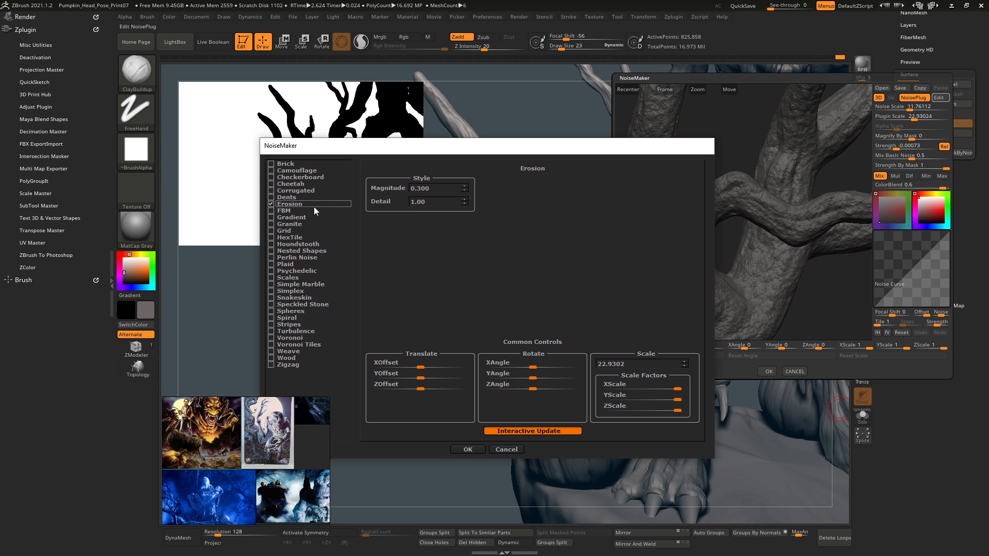
left_click(462, 185)
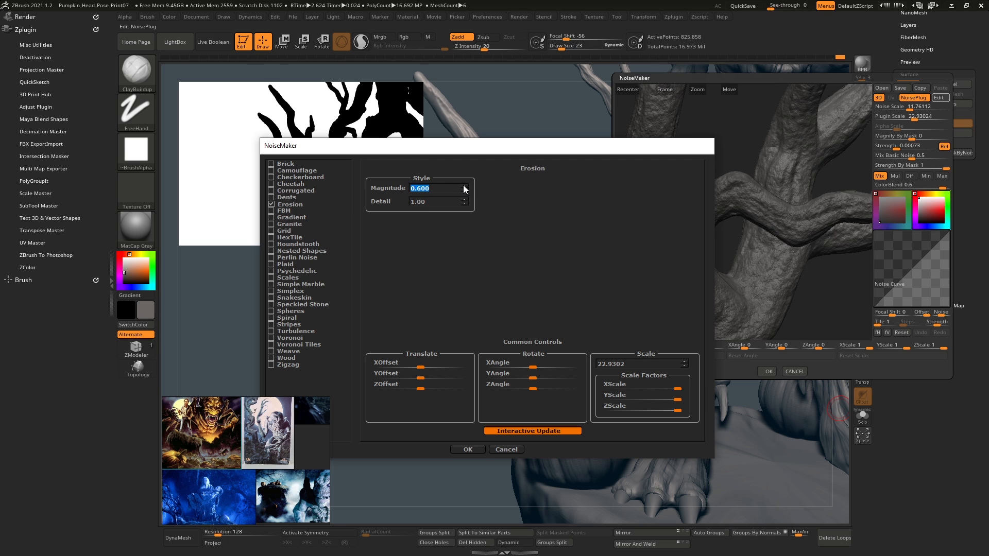
left_click(465, 204)
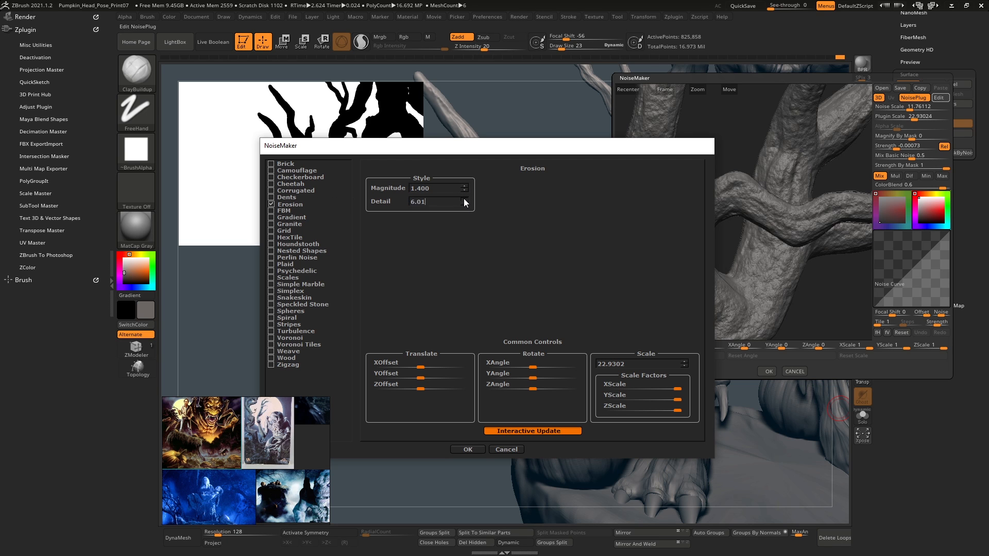
left_click(464, 199)
left_click(464, 190)
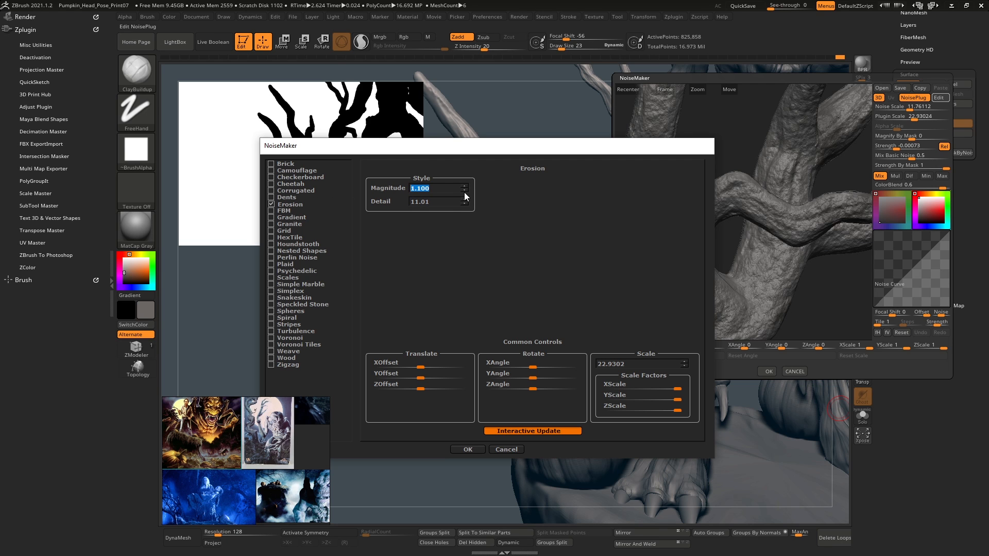
left_click(468, 449)
left_click(768, 372)
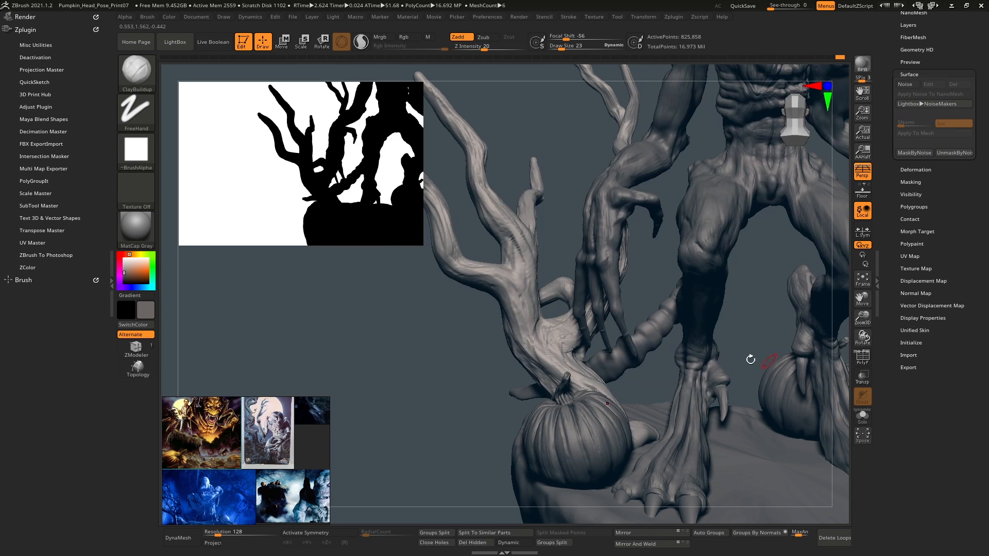
- Create a UV Master working clone of the tree, unwrap its UVs and copy them
left_click_drag(446, 325, 444, 312)
left_click(51, 243)
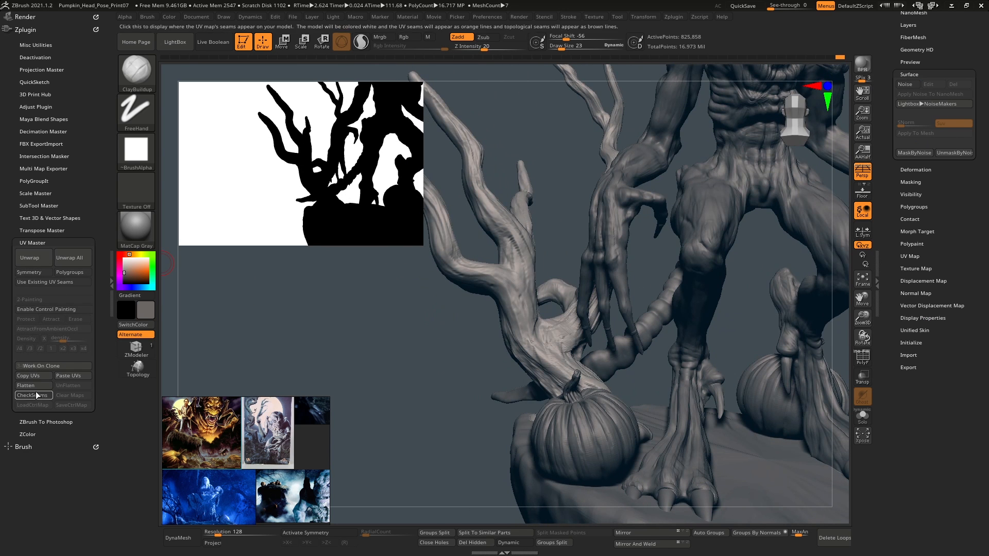
left_click(41, 365)
left_click(58, 257)
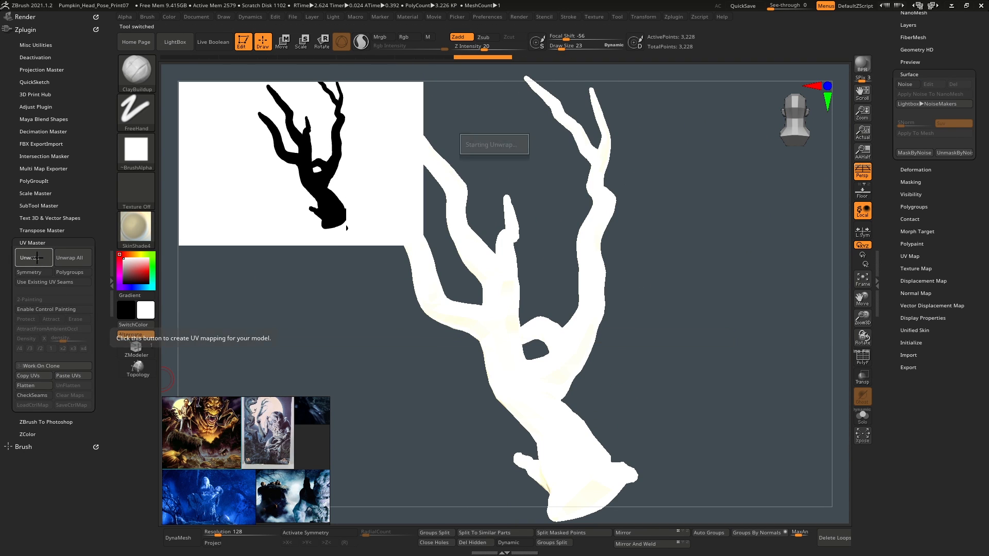
left_click(34, 375)
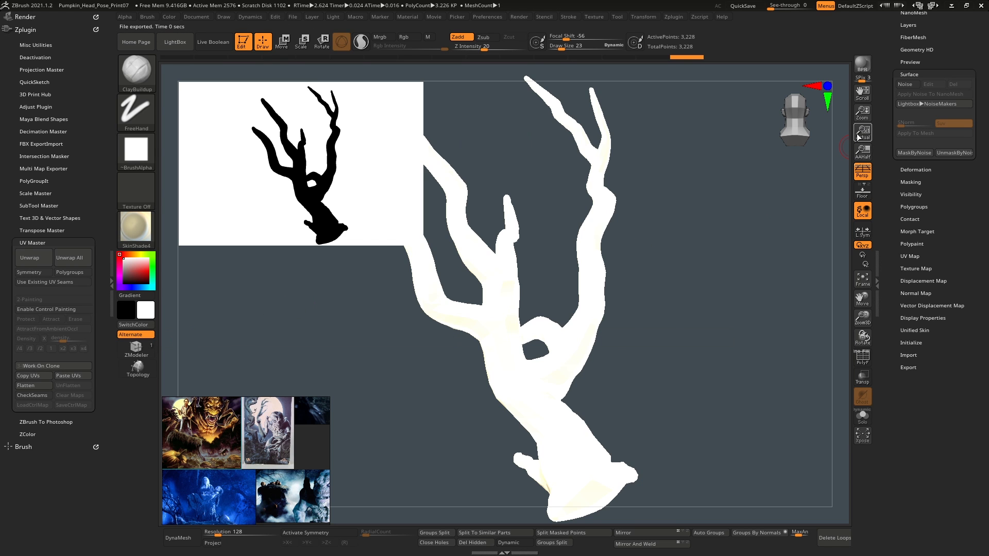
- Switch back to the full statue tool and apply the MatCap Gray material
scroll(932, 154, "up", 3)
left_click(950, 114)
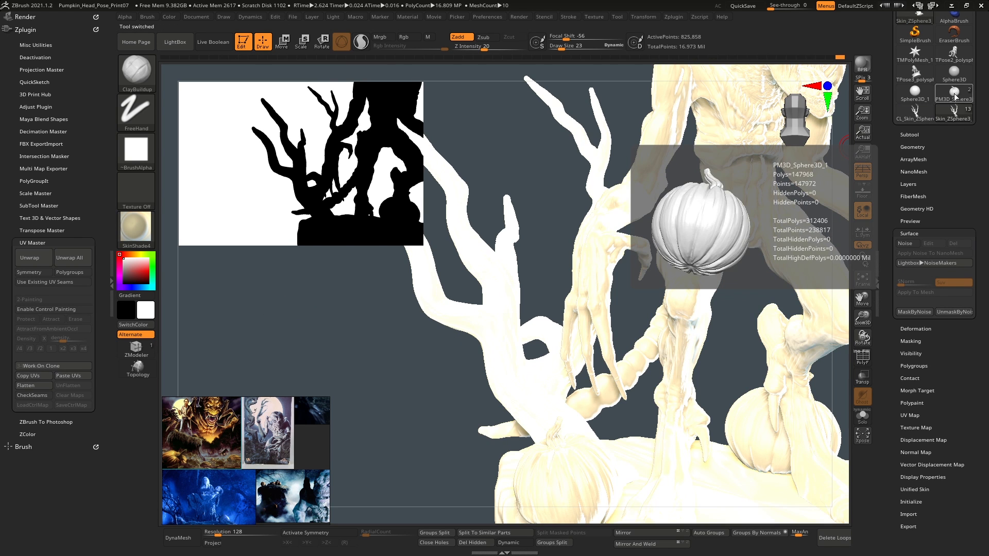
left_click(131, 235)
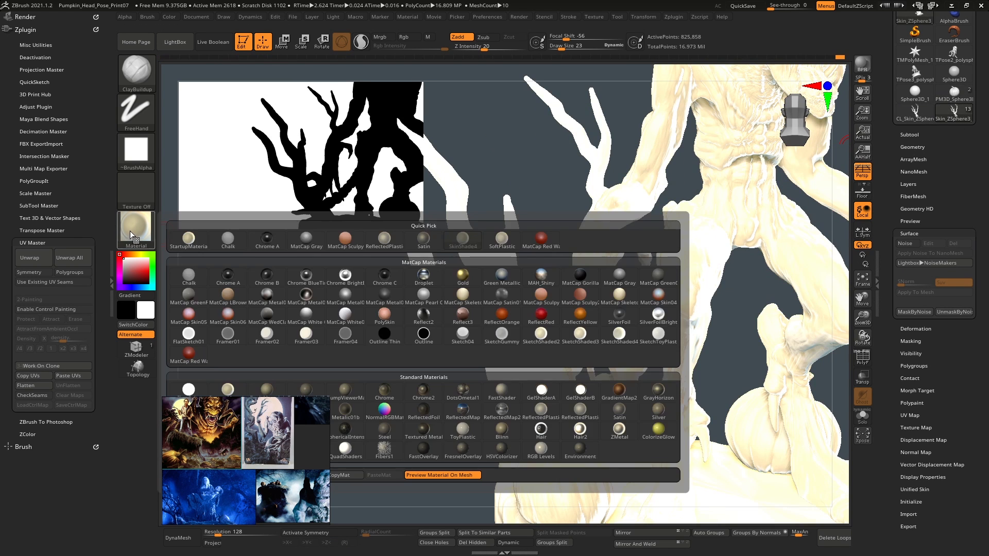
left_click(620, 277)
left_click_drag(407, 360, 412, 289)
left_click(334, 17)
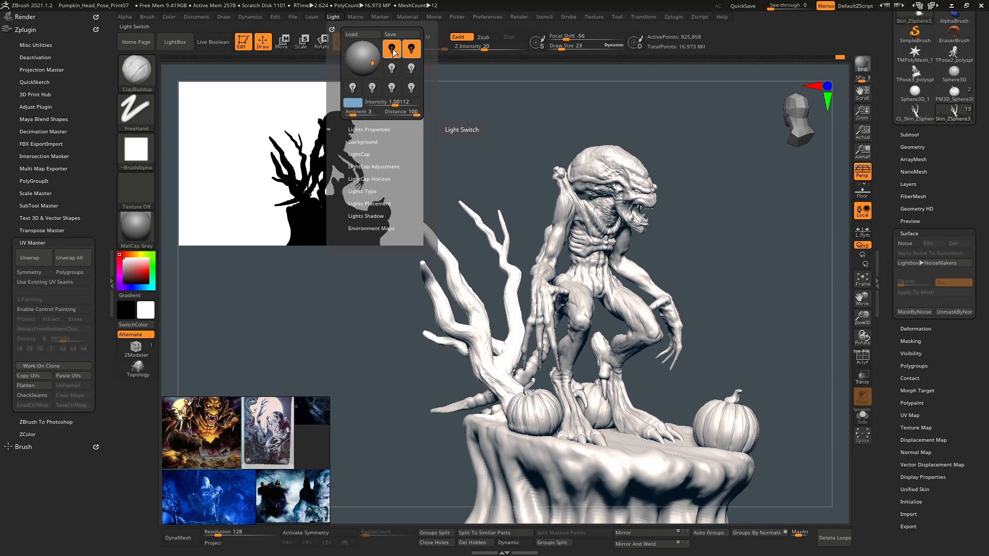
left_click(364, 155)
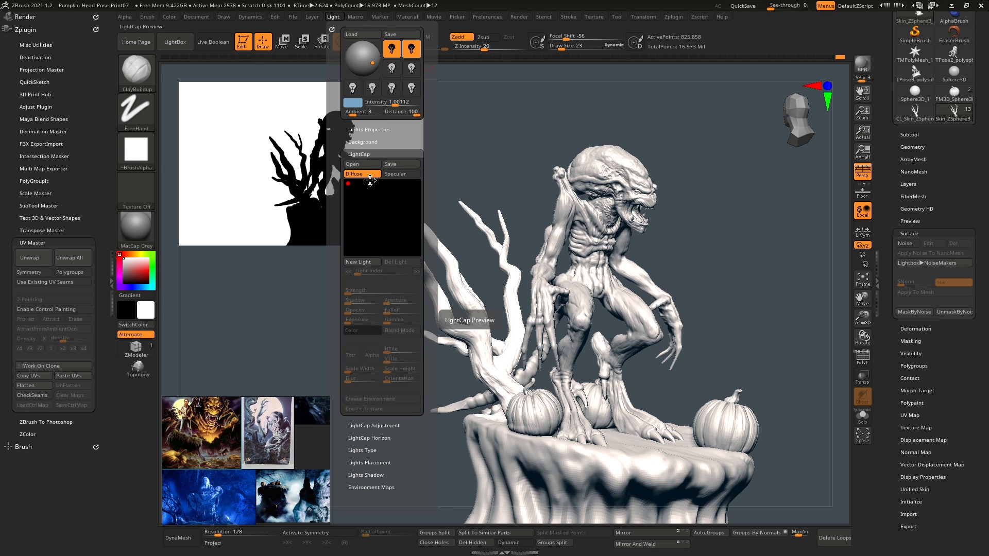
left_click(366, 154)
left_click(369, 165)
left_click(369, 166)
left_click(368, 178)
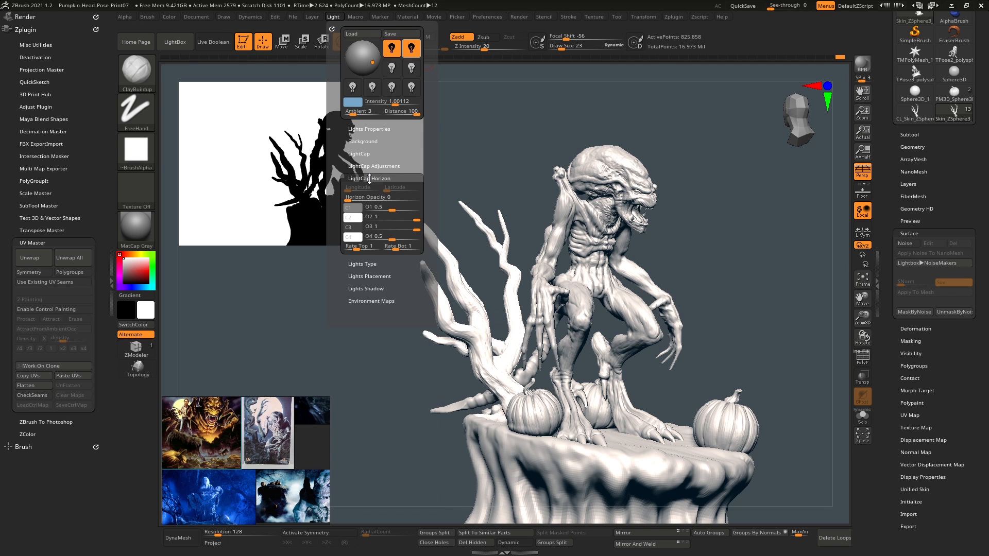
left_click(368, 179)
- Darken the active color to a medium gray and paste the copied UVs onto the tree
left_click_drag(132, 273, 122, 272)
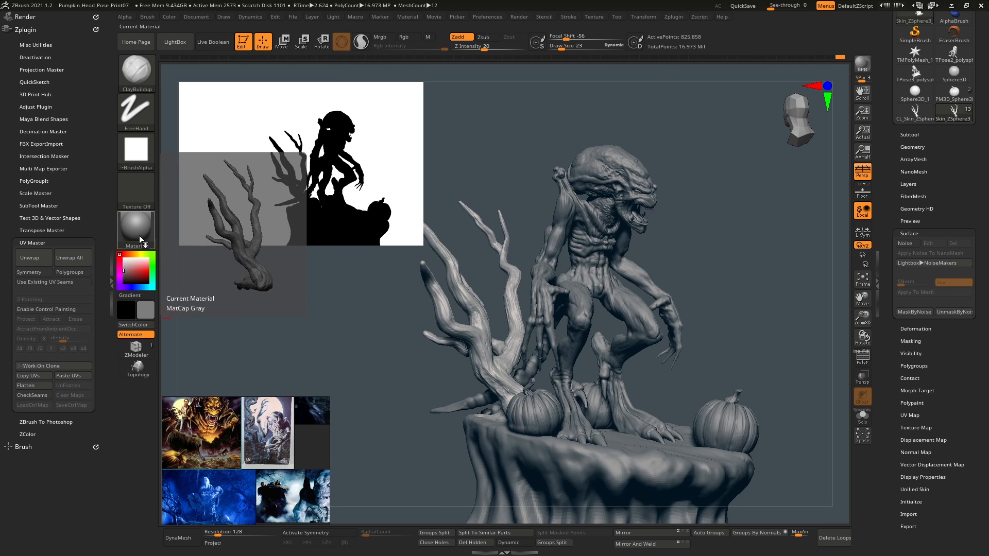
left_click_drag(762, 234, 691, 263)
right_click_drag(673, 273, 832, 287)
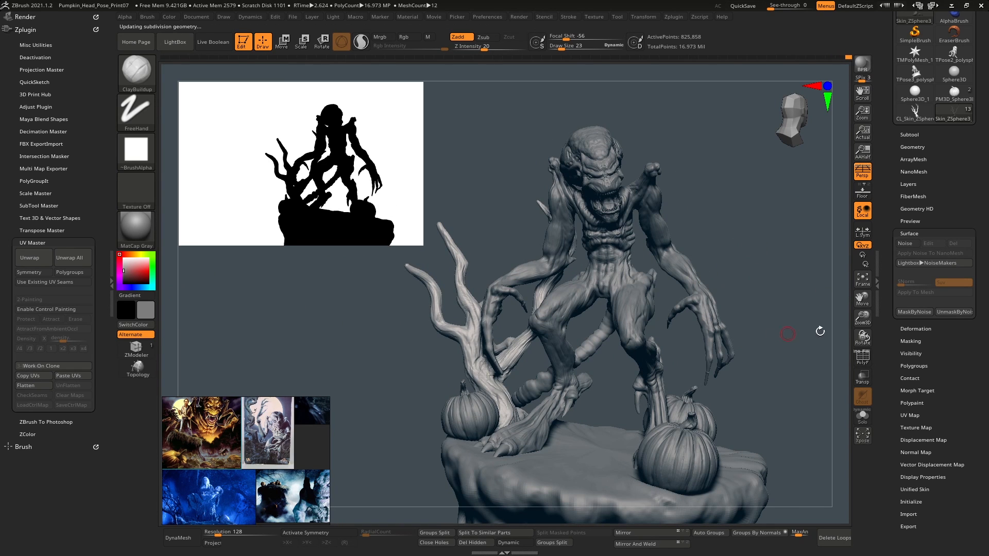
- Start a new surface noise on the tree in UV mode, using NoisePlug's Wood pattern
left_click(907, 244)
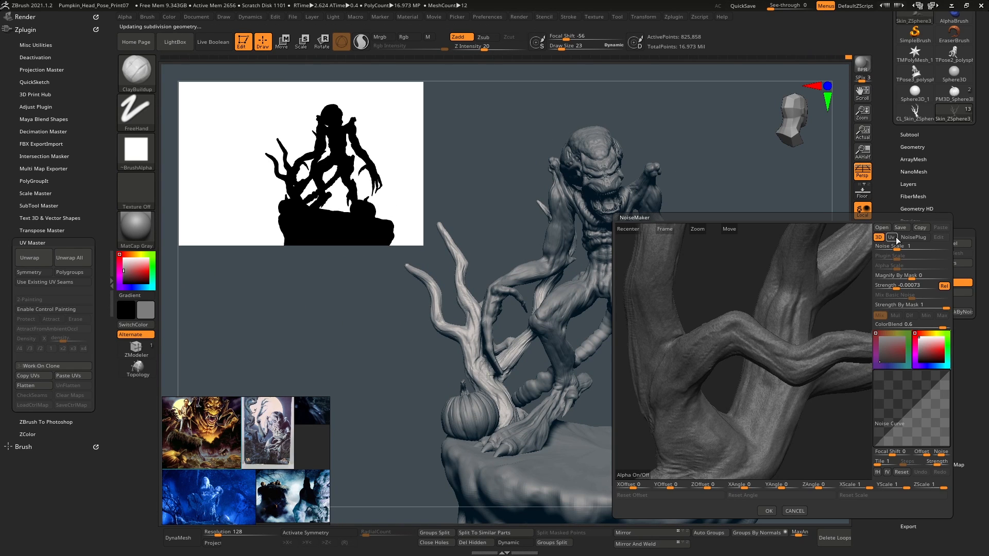
left_click(921, 237)
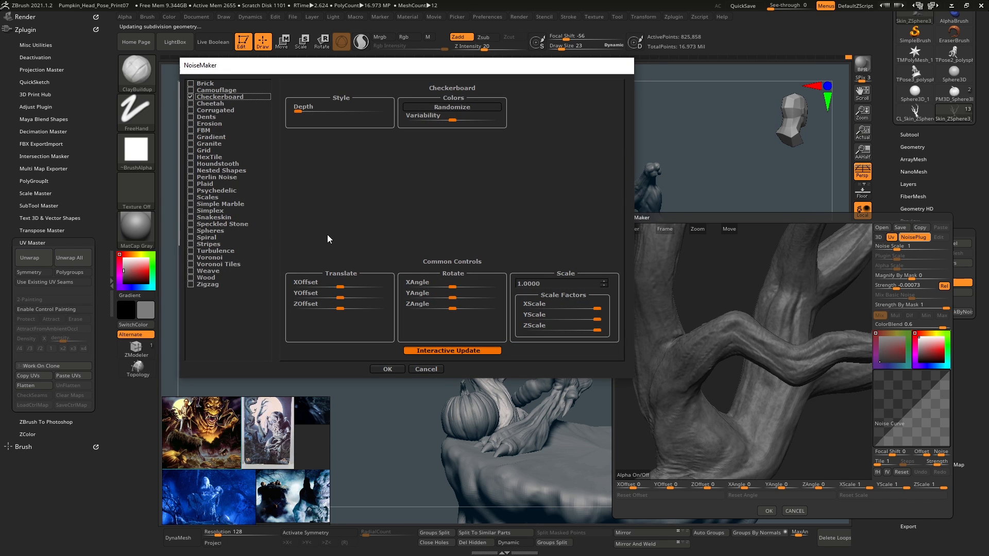
left_click(191, 278)
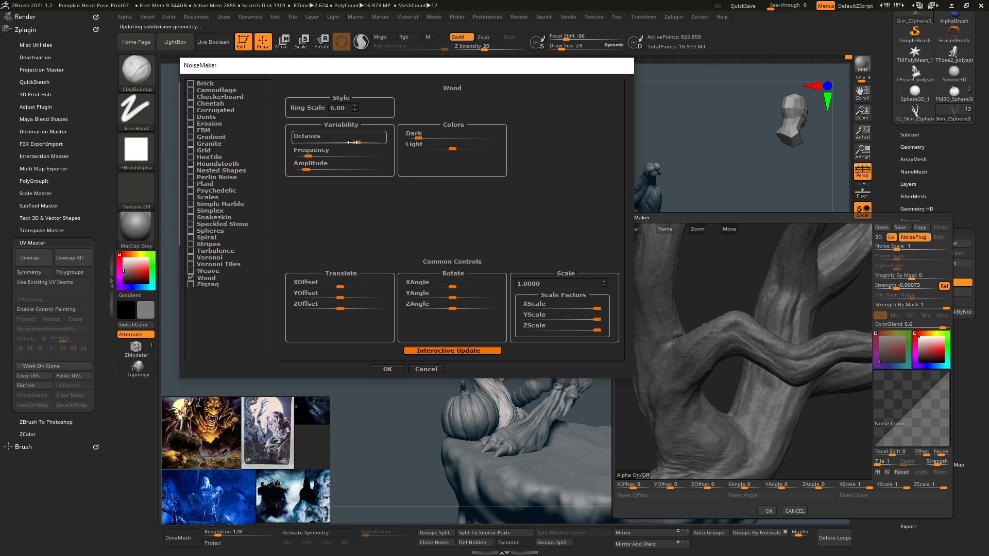
- Set the Wood pattern's Ring Scale to 1.01, raise Frequency and Amplitude, lower Dark, and accept the pattern
left_click_drag(308, 155, 328, 156)
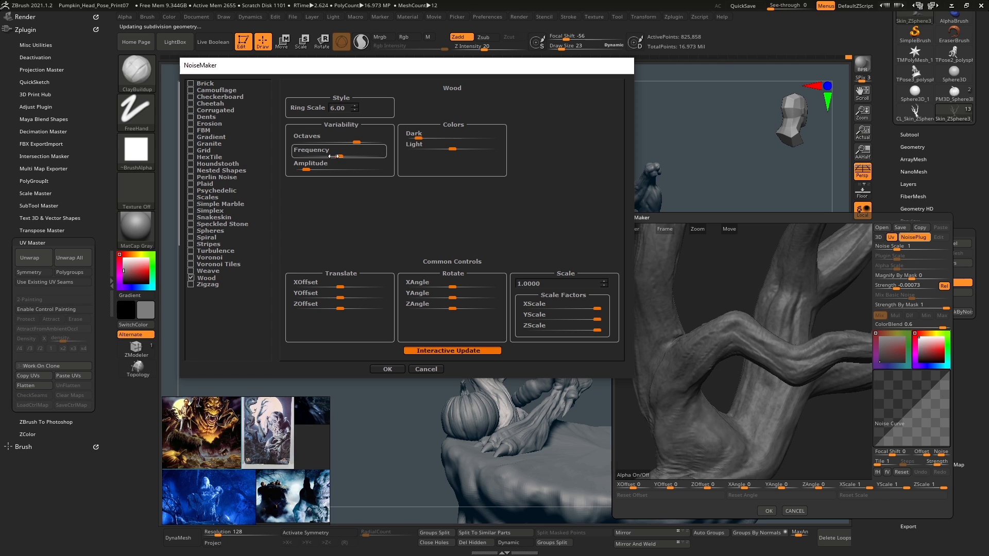
left_click(354, 110)
left_click(354, 106)
left_click_drag(353, 170, 323, 170)
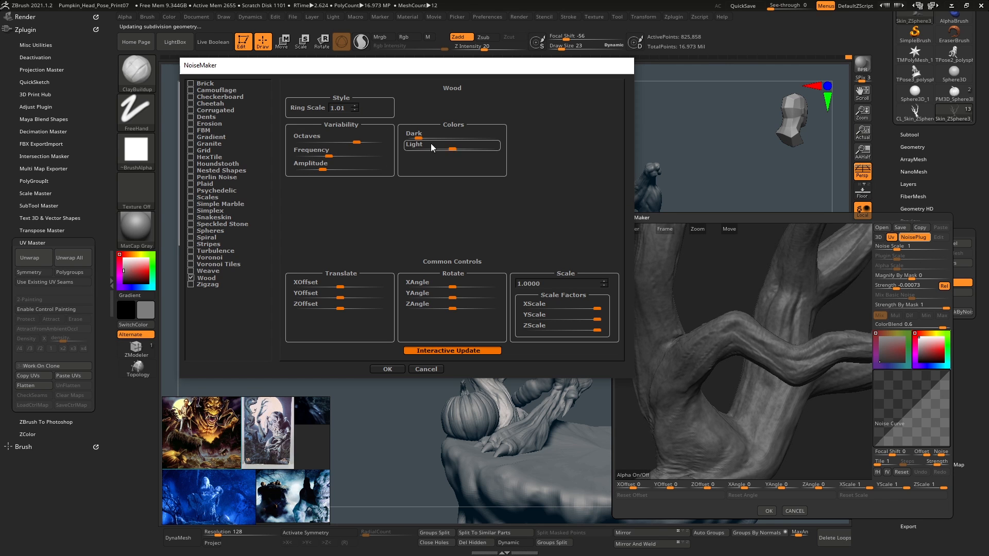
left_click_drag(418, 138, 410, 138)
left_click(387, 369)
- Set Noise Scale to about 2.72 and try Plugin Scale at about 34.22, then lower the Wood Octaves and reset the pattern Scale to 1
left_click_drag(878, 247, 917, 258)
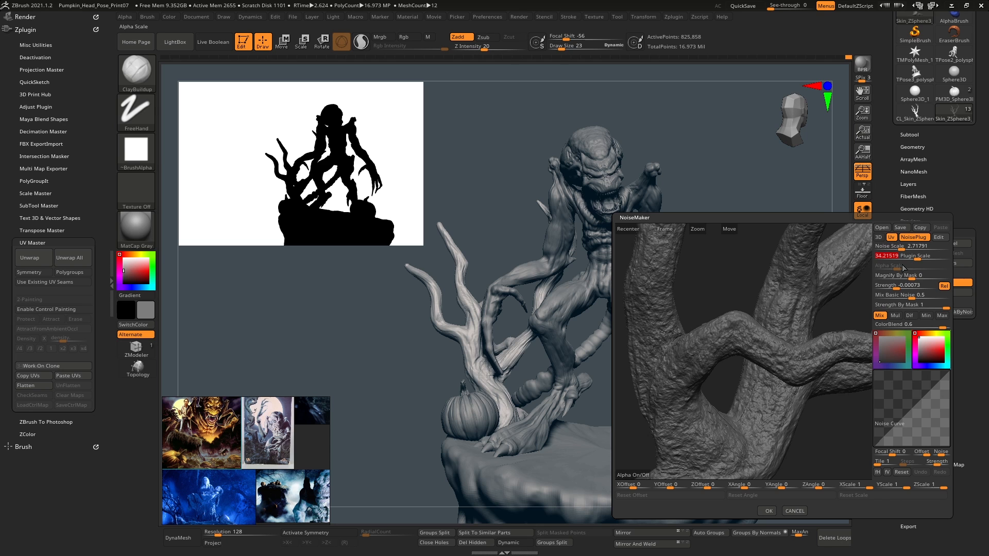
left_click(938, 237)
mouse_move(410, 197)
left_mouse_down()
mouse_move(378, 196)
mouse_move(398, 196)
left_mouse_up()
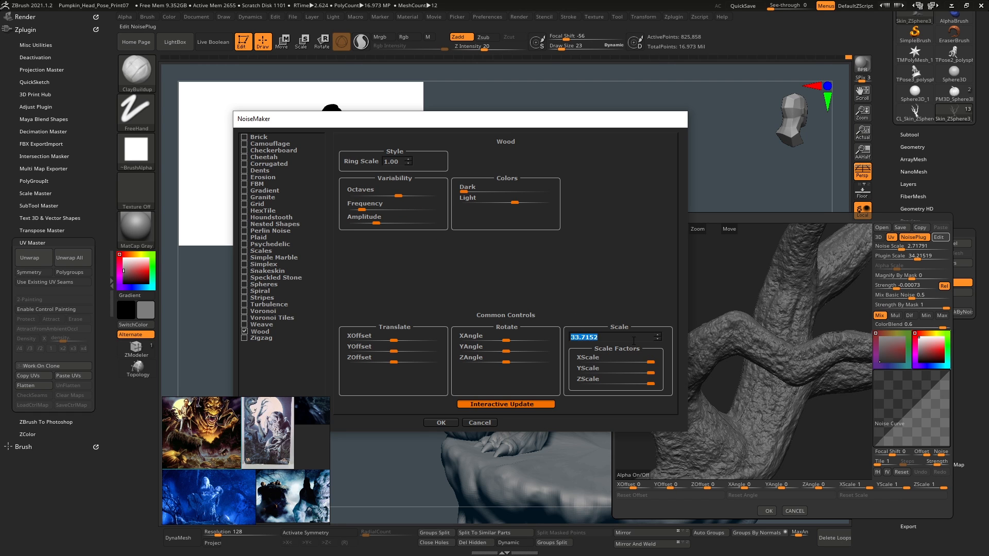
type("1")
key("Return")
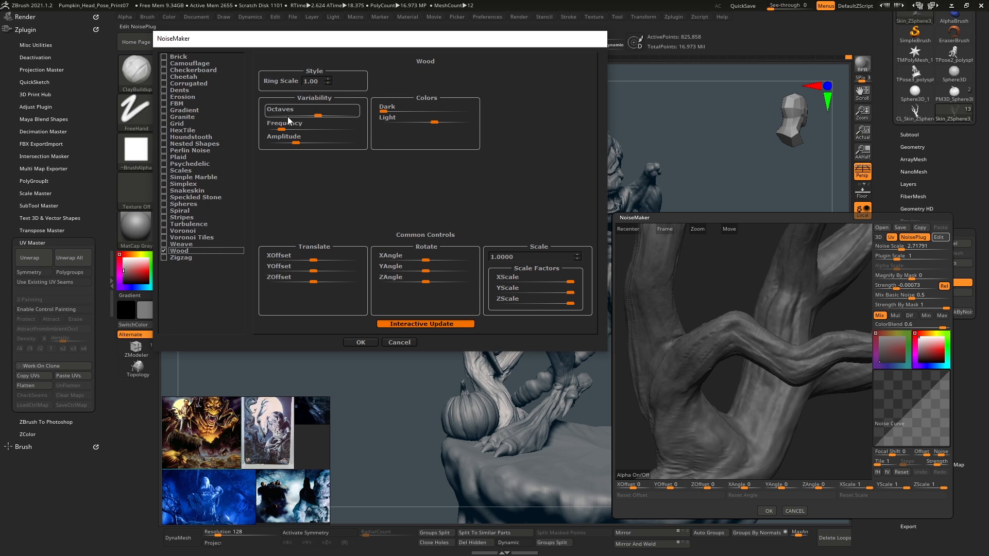
- Raise the Wood pattern's Octaves, set its Scale to 20 and accept the pattern
left_click_drag(305, 116, 281, 116)
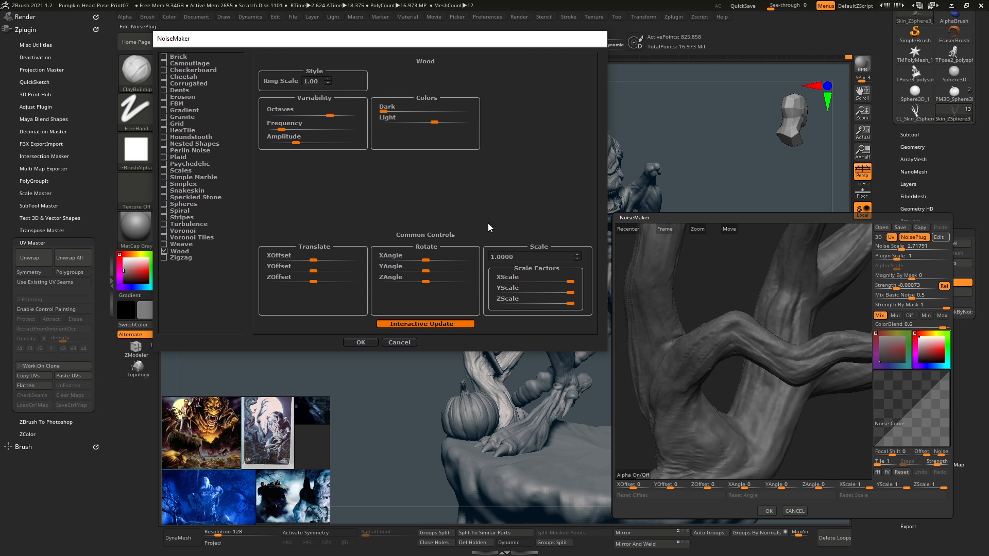
left_click_drag(527, 256, 472, 259)
type("5")
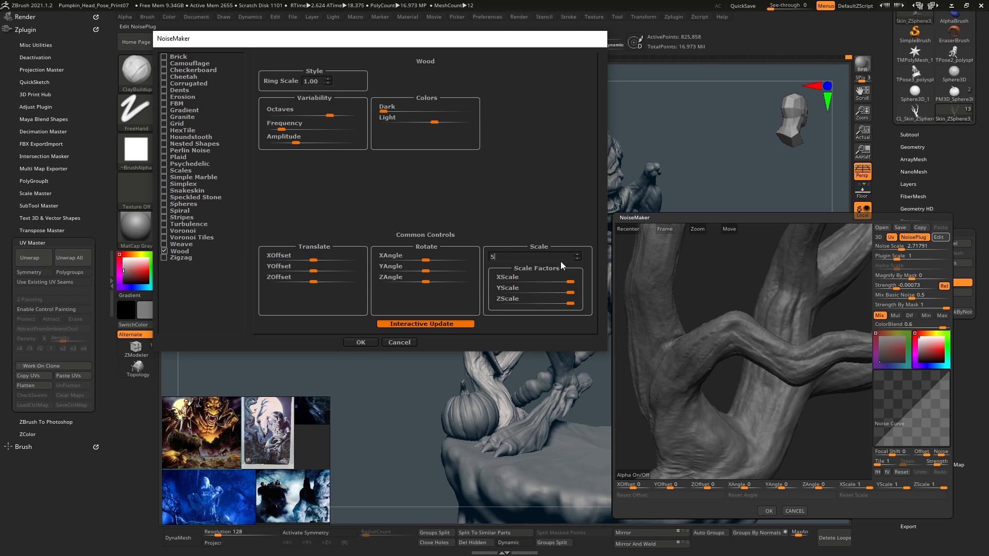
left_click(576, 259)
key("Return")
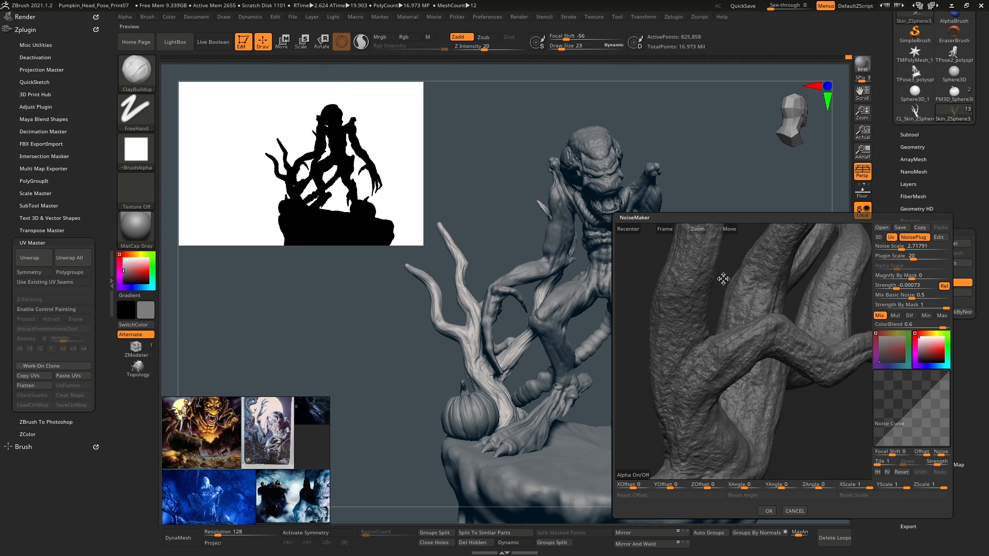
- Set Noise Scale to about 12.72 and Plugin Scale to about 21.38, and retune Wood with lower scale factors and higher Octaves and Frequency
left_click_drag(881, 249, 915, 260)
left_click_drag(905, 250, 911, 249)
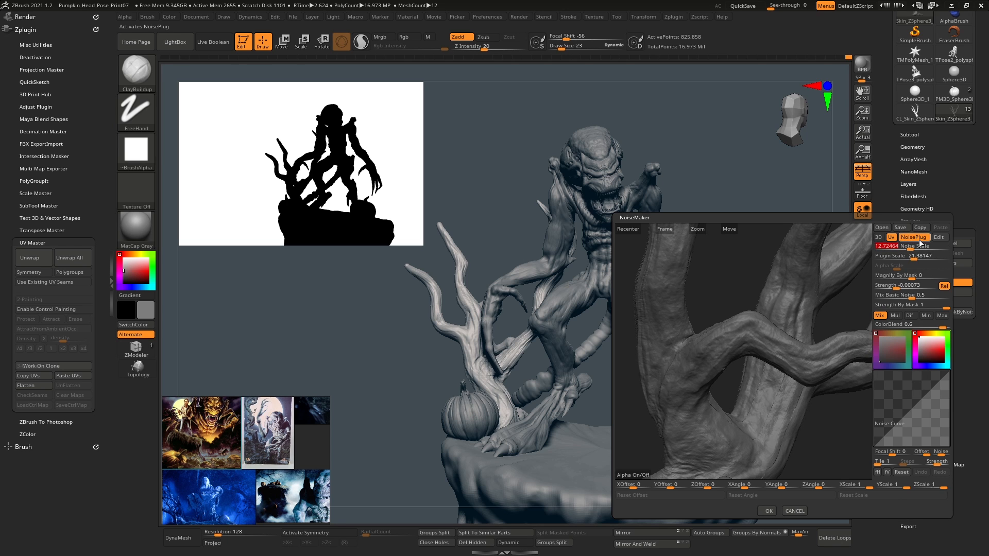
left_click(938, 237)
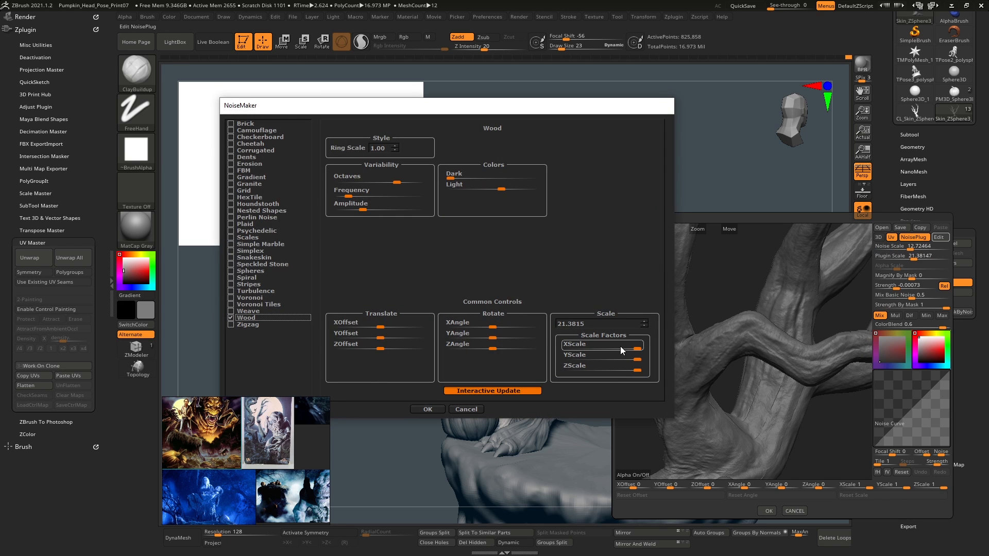
mouse_move(636, 348)
left_mouse_down()
mouse_move(606, 349)
mouse_move(621, 360)
left_mouse_up()
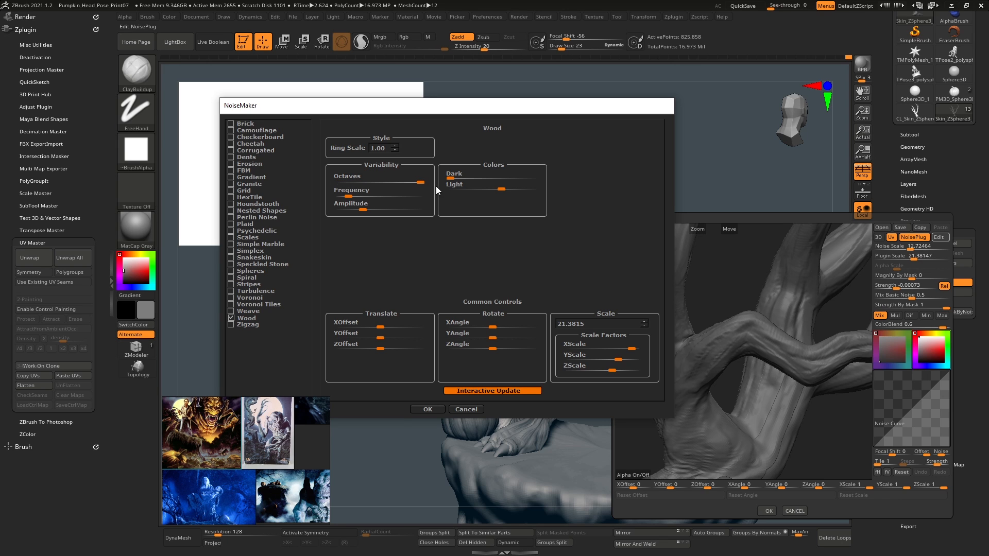
left_click_drag(348, 196, 370, 198)
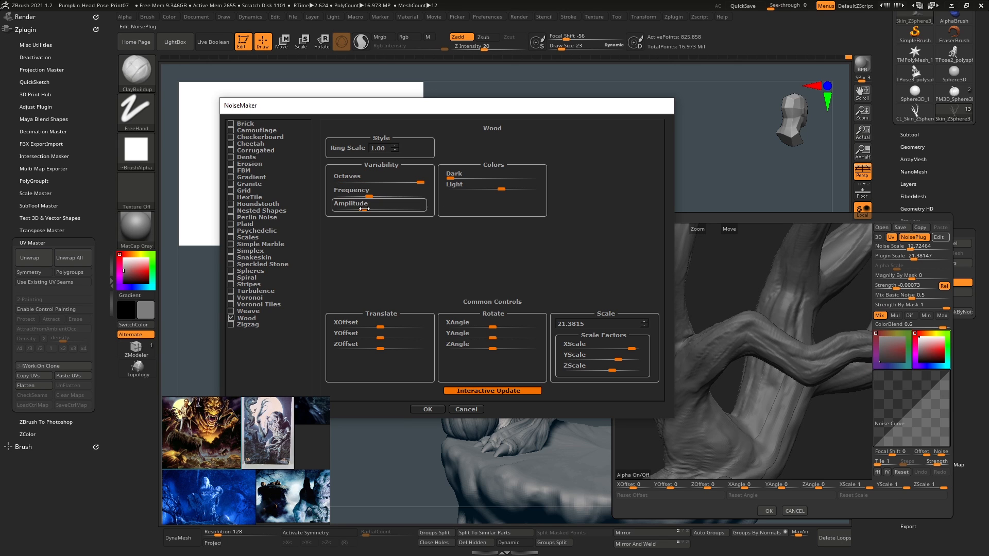
- Try the Turbulence pattern with fewer Octaves and reduce the X, Y and Z scale factors to near minimum
left_click(242, 292)
left_click(603, 350)
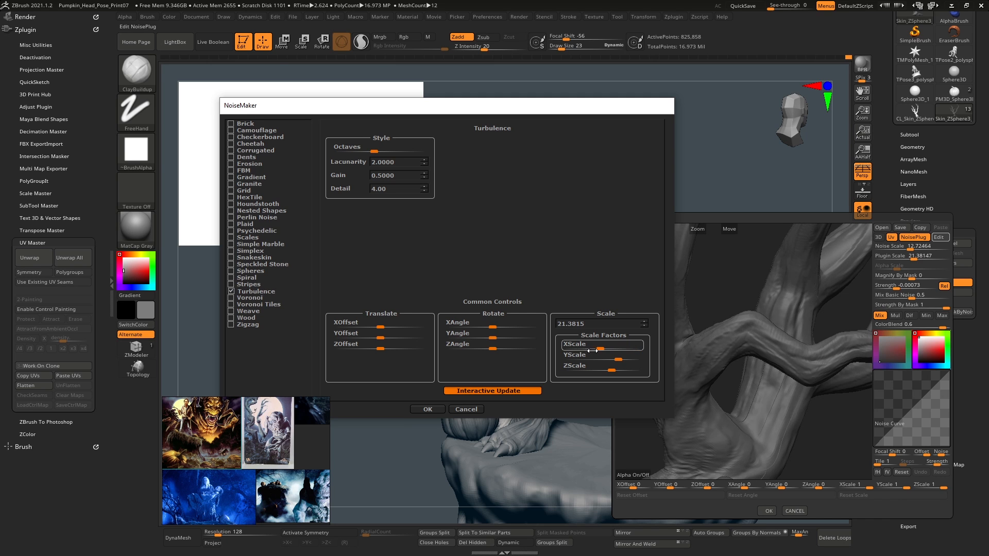
left_click_drag(592, 350, 570, 349)
left_click(571, 360)
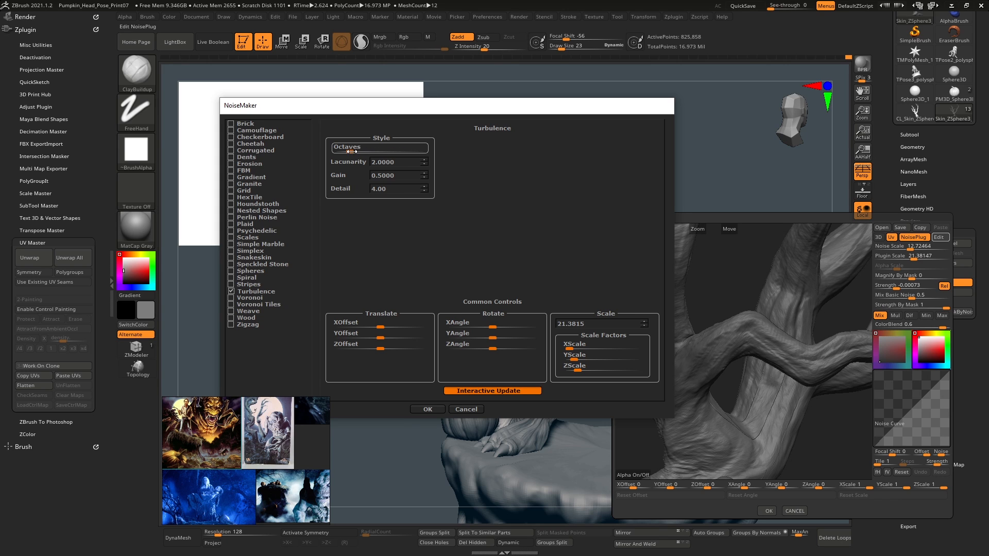
- Return to the Wood pattern and lower its Octaves, Amplitude and Light values
left_click(246, 318)
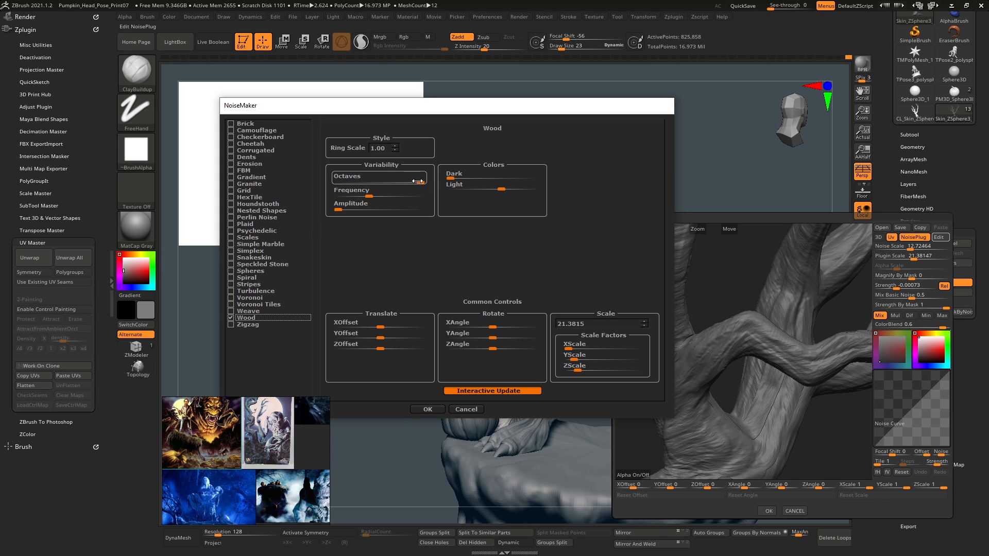
left_click_drag(417, 181, 364, 184)
left_click_drag(453, 177, 473, 189)
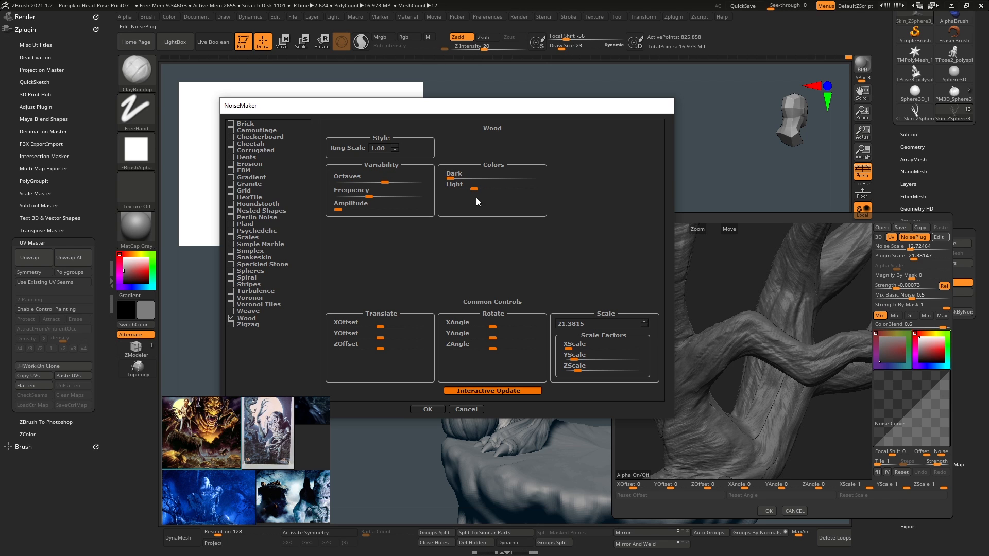
- Switch to the Erosion pattern, rotate it to X 16, Y 43 and Z 32, set scale factors 0.02, 0.01 and 0.05, and accept
left_click(257, 164)
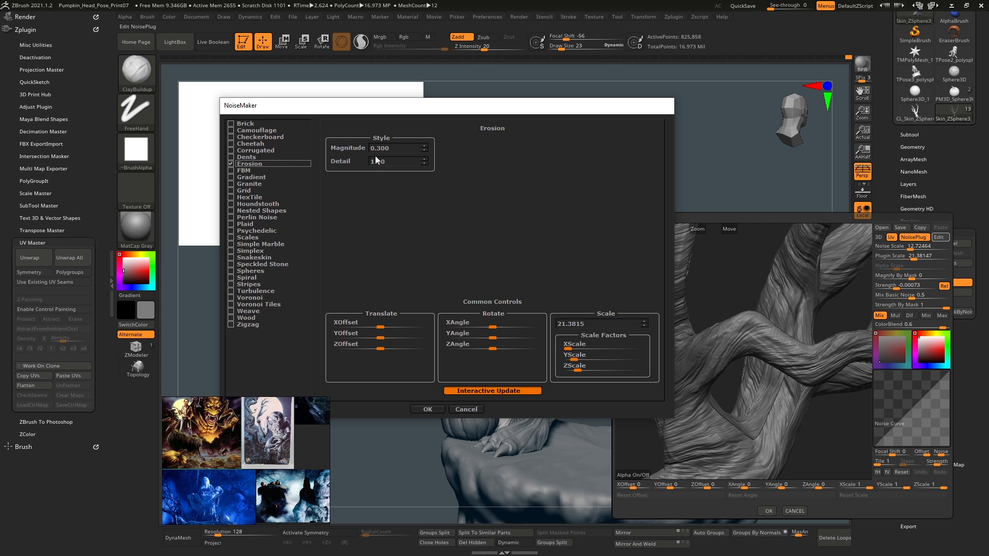
left_click_drag(492, 327, 494, 349)
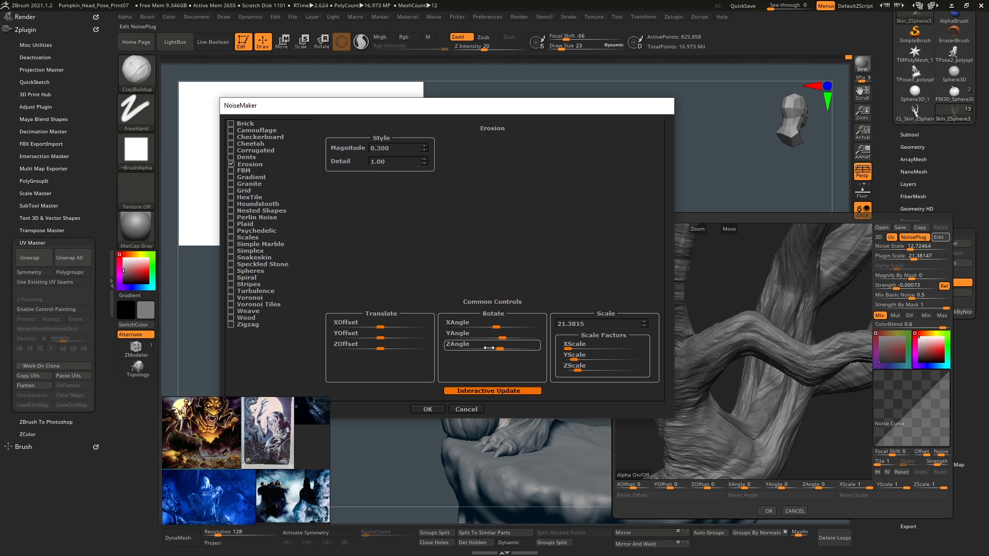
mouse_move(566, 348)
left_mouse_down()
mouse_move(574, 359)
mouse_move(559, 359)
left_mouse_up()
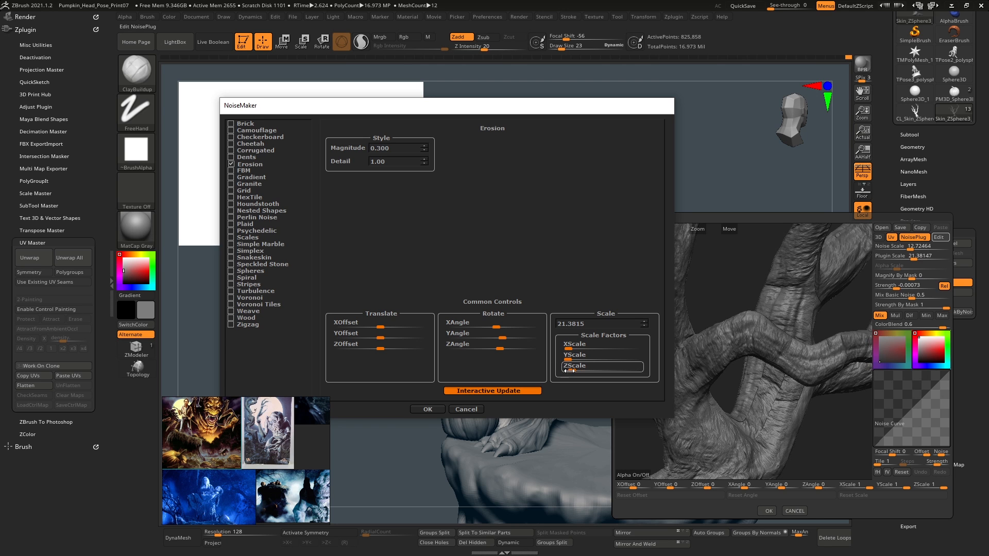
left_click(427, 409)
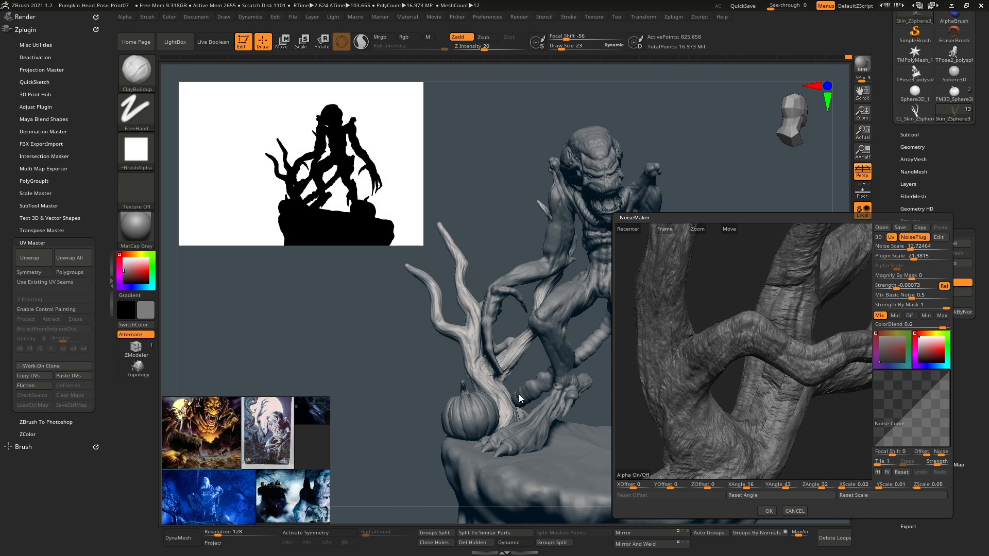
- Set Noise Scale to about 11.76, Plugin Scale to about 34.22, Strength to -0.00032 and Mix Basic Noise to about 0.96, and accept the noise
left_click_drag(740, 302, 719, 301)
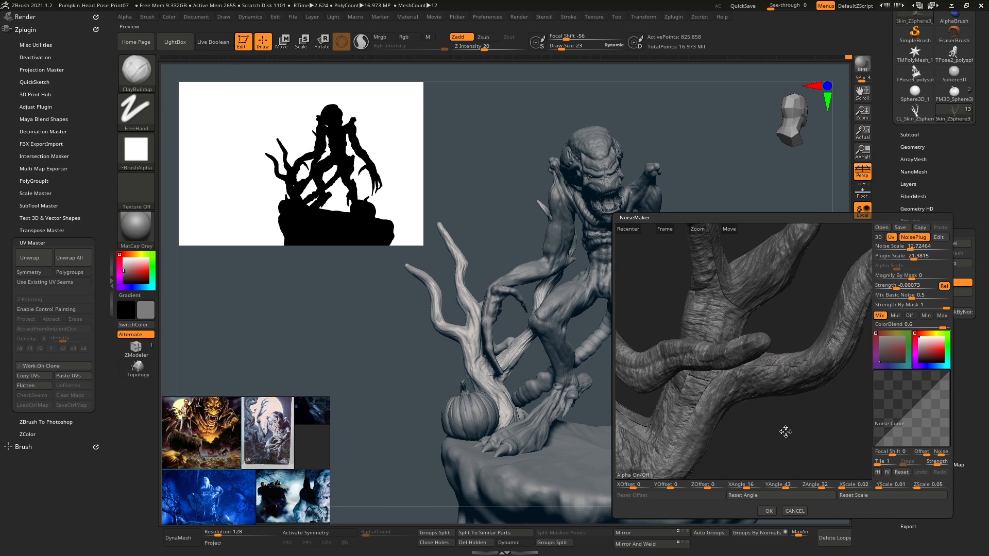
left_click_drag(786, 432, 790, 426)
mouse_move(911, 249)
left_mouse_down()
mouse_move(906, 256)
mouse_move(924, 256)
left_mouse_up()
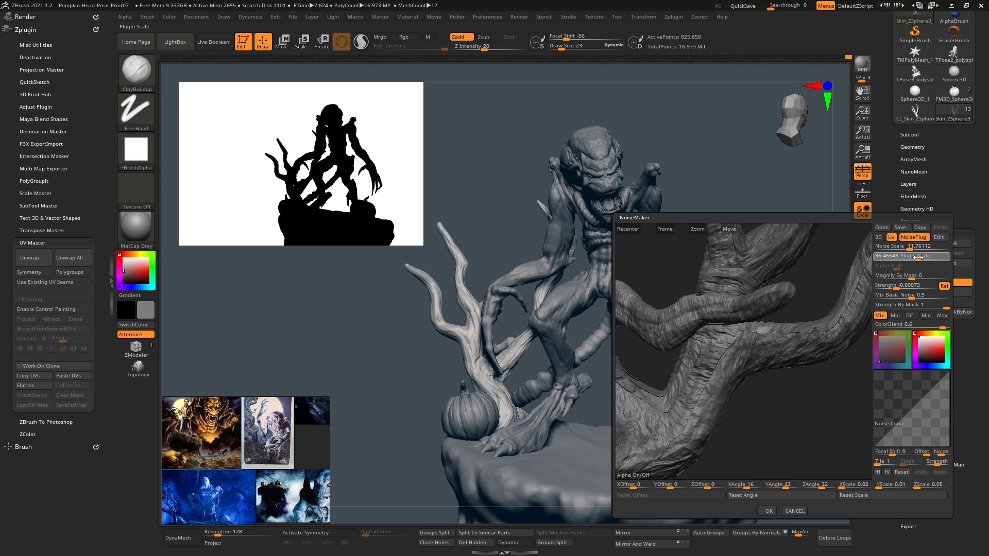
left_click_drag(898, 285, 944, 294)
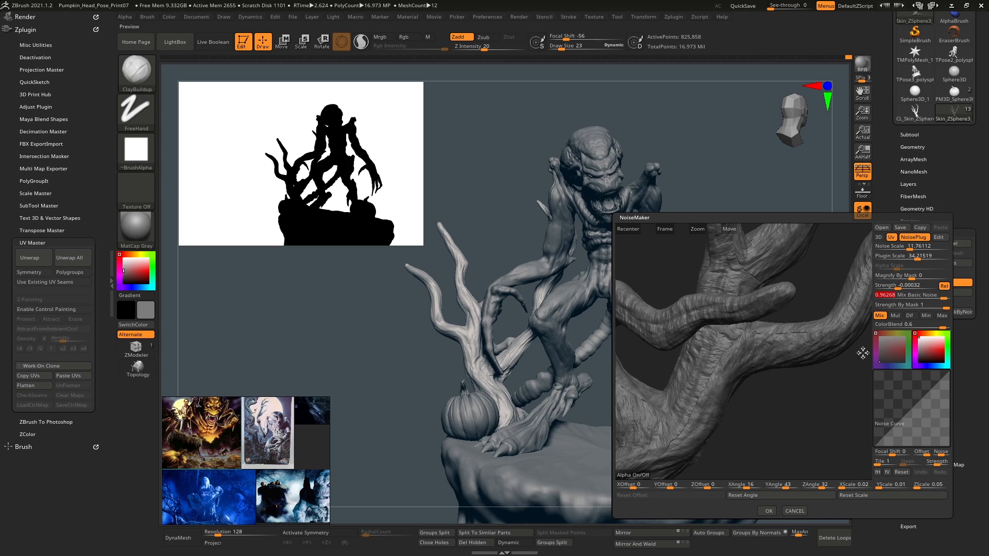
left_click(768, 511)
- Edit the tree's surface noise again, setting Noise Scale to about 17.23 and Strength to 0.0007, and accept it
left_click_drag(425, 356, 515, 335, "alt")
left_click_drag(339, 355, 471, 327)
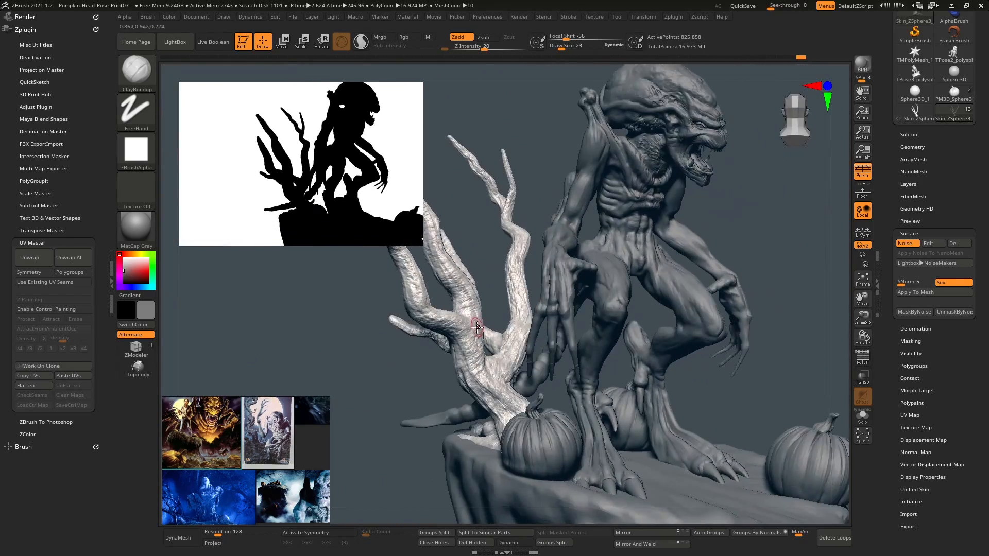
left_click(928, 243)
left_click_drag(910, 248, 911, 249)
left_click(917, 257)
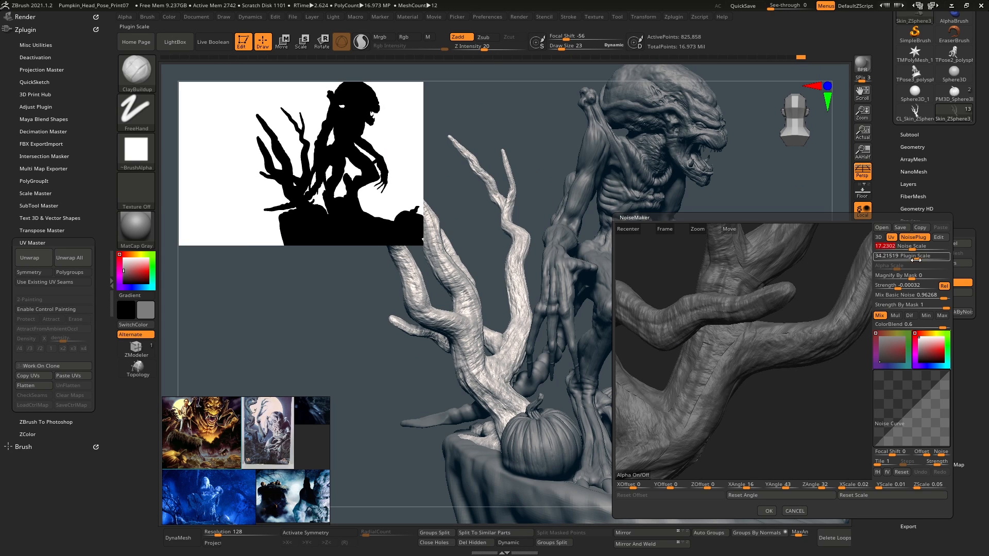
left_click(914, 285)
type("0.00137")
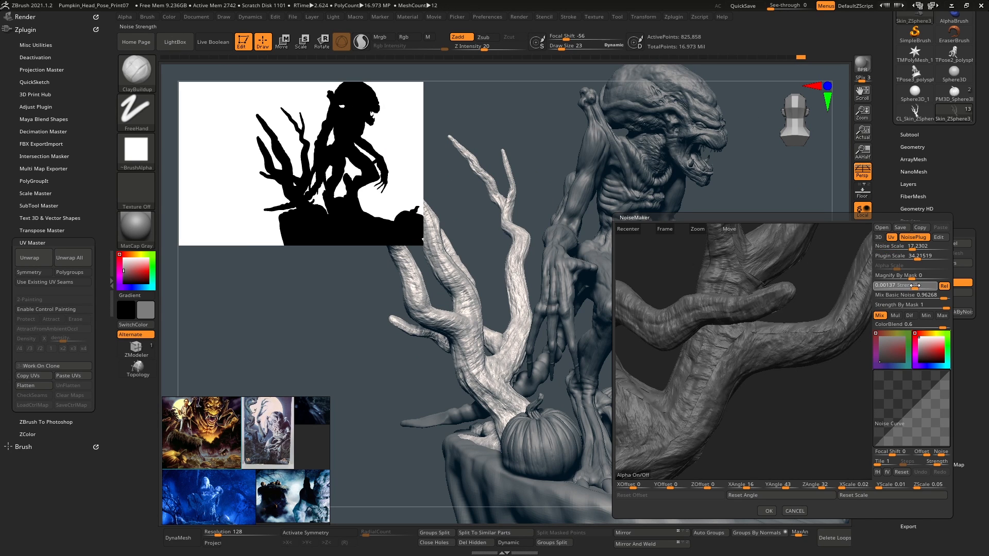
key("Return")
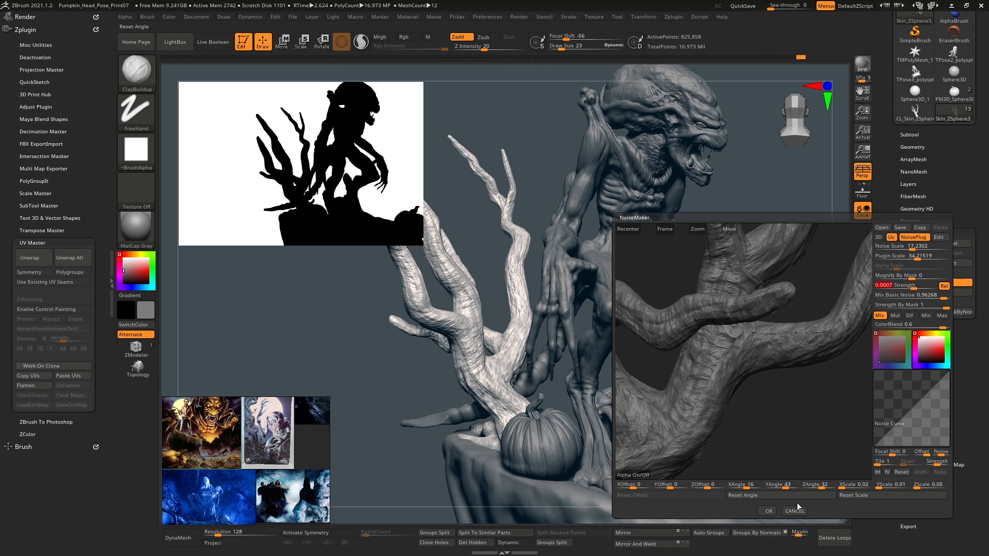
left_click(768, 511)
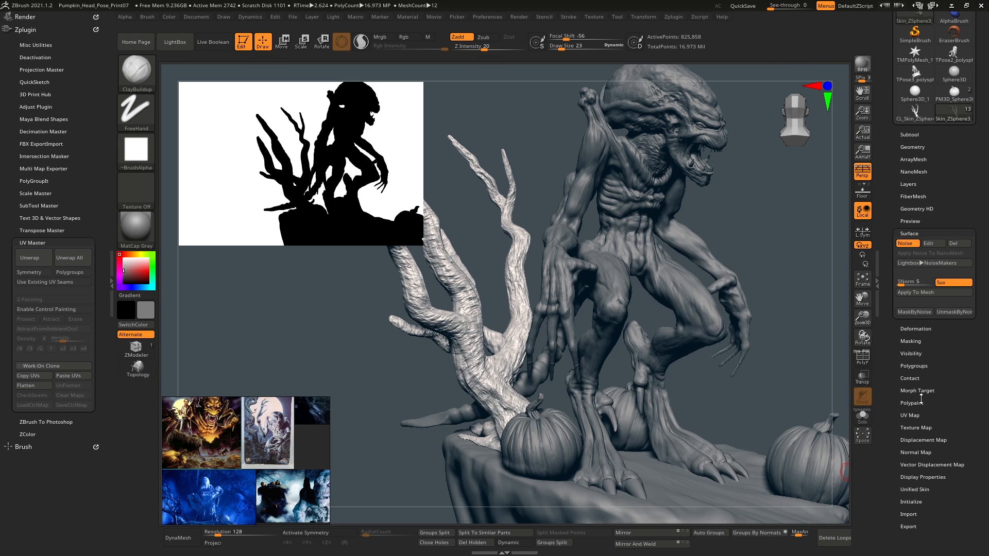
- Apply the surface noise to the tree mesh and switch to the Move brush
left_click(915, 295)
mouse_move(390, 371)
left_mouse_down()
mouse_move(467, 352)
mouse_move(508, 326)
mouse_move(619, 377)
mouse_move(600, 280)
mouse_move(578, 276)
mouse_move(571, 258)
mouse_move(558, 334)
left_mouse_up()
right_click(558, 334)
key("b")
key("m")
key("v")
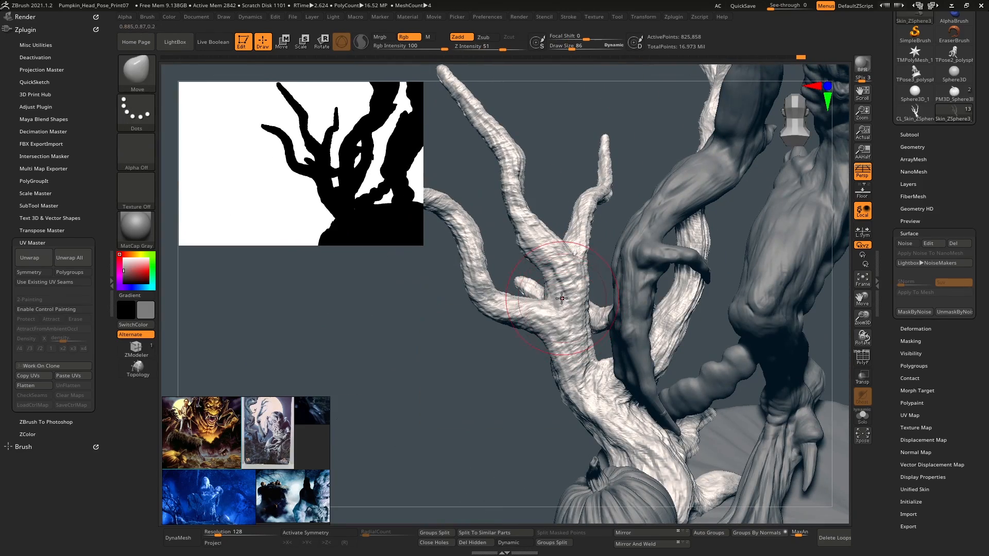
mouse_move(550, 257)
right_mouse_down()
mouse_move(592, 262)
mouse_move(558, 247)
mouse_move(580, 264)
mouse_move(541, 225)
mouse_move(638, 302)
mouse_move(559, 273)
right_mouse_up()
mouse_move(559, 273)
right_mouse_down("ctrl")
mouse_move(603, 320)
mouse_move(550, 301)
mouse_move(566, 320)
mouse_move(570, 282)
mouse_move(558, 257)
mouse_move(551, 280)
mouse_move(572, 299)
mouse_move(540, 252)
right_mouse_up("ctrl")
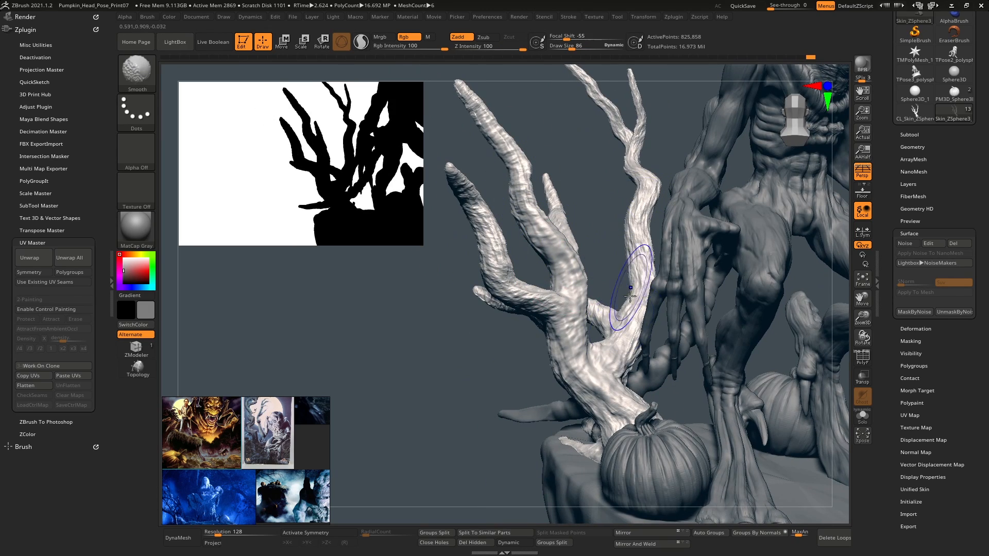
- Smooth the bark along the tall branch nearest the creature
left_click_drag(630, 296, 636, 190, "shift")
right_click_drag(494, 238, 517, 316, "ctrl")
right_click(519, 277)
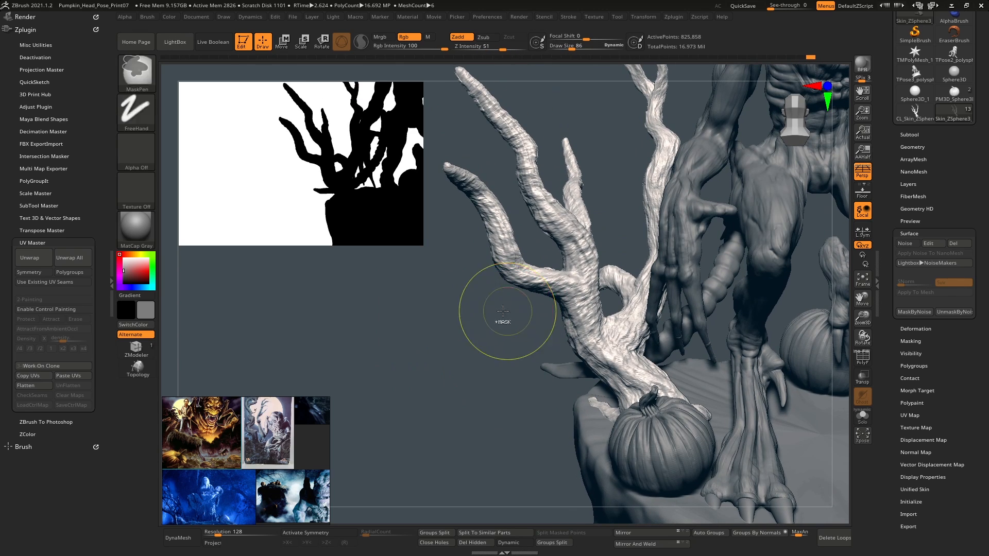
left_click_drag(505, 309, 592, 299)
left_click(905, 244)
- Make the rocky base the active subtool and open its Geometry settings
right_click_drag(523, 368, 551, 288, "ctrl")
right_click_drag(551, 329, 551, 283, "alt")
left_click(624, 320, "alt")
right_click_drag(624, 320, 650, 322)
right_click_drag(620, 324, 579, 368, "ctrl")
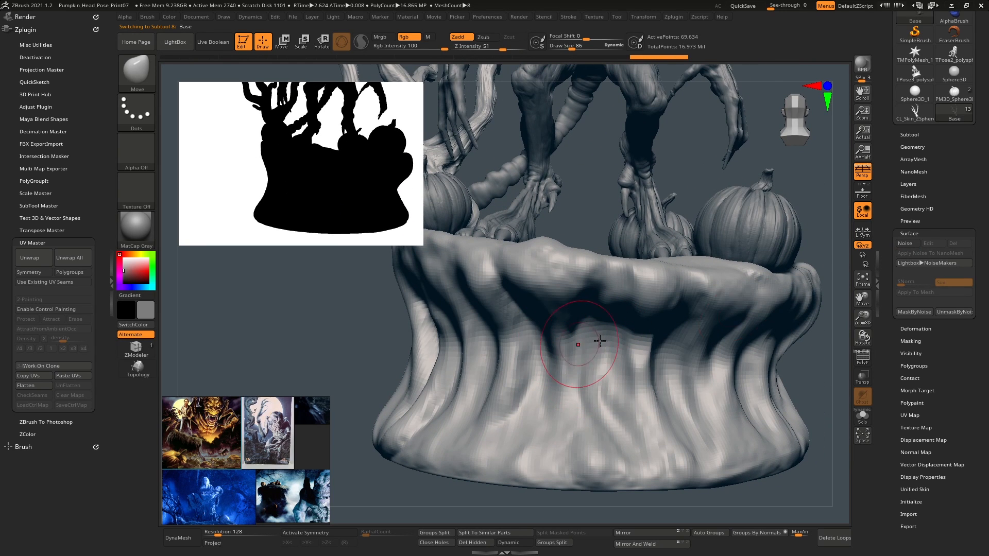
left_click(912, 148)
left_click(863, 360)
left_click(863, 360)
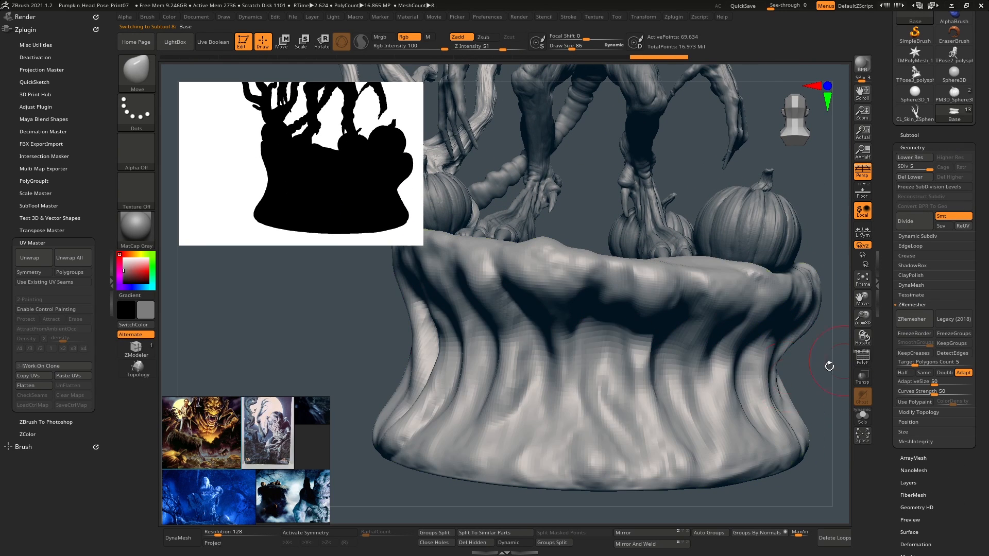
- Switch to the ClayBuildup brush, reduce its size to 50, and undo the test strokes on the base's front wall
mouse_move(620, 353)
left_mouse_down()
mouse_move(613, 397)
mouse_move(628, 422)
left_mouse_up()
key("ctrl+z")
key("b")
key("c")
key("b")
key("ctrl+z")
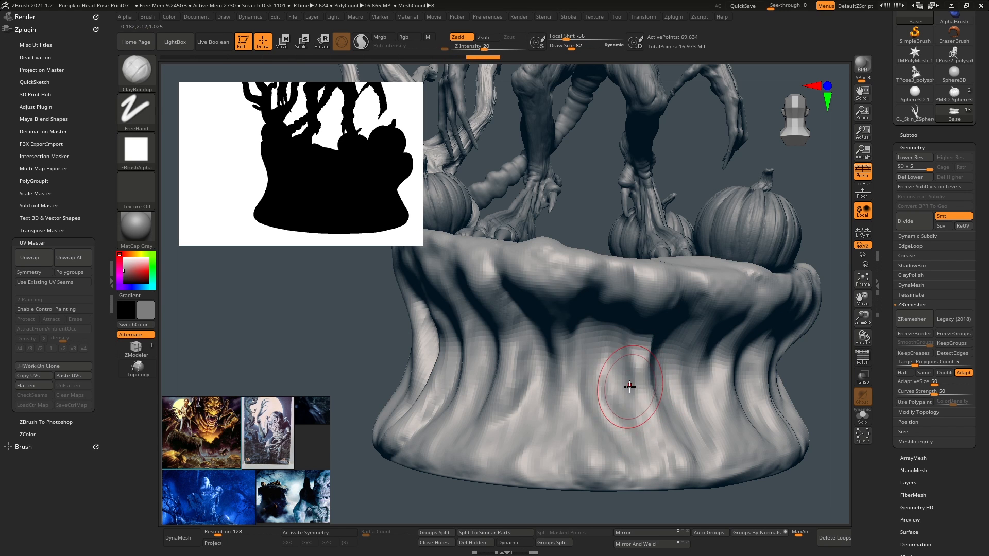
key("[")
key("[")
left_click_drag(644, 356, 669, 431)
key("ctrl+z")
- Subdivide the rocky base twice, up to subdivision level 7
mouse_move(923, 168)
left_mouse_down()
mouse_move(894, 168)
mouse_move(936, 169)
left_mouse_up()
left_click(912, 223)
left_click(913, 223)
right_click_drag(519, 355, 547, 372)
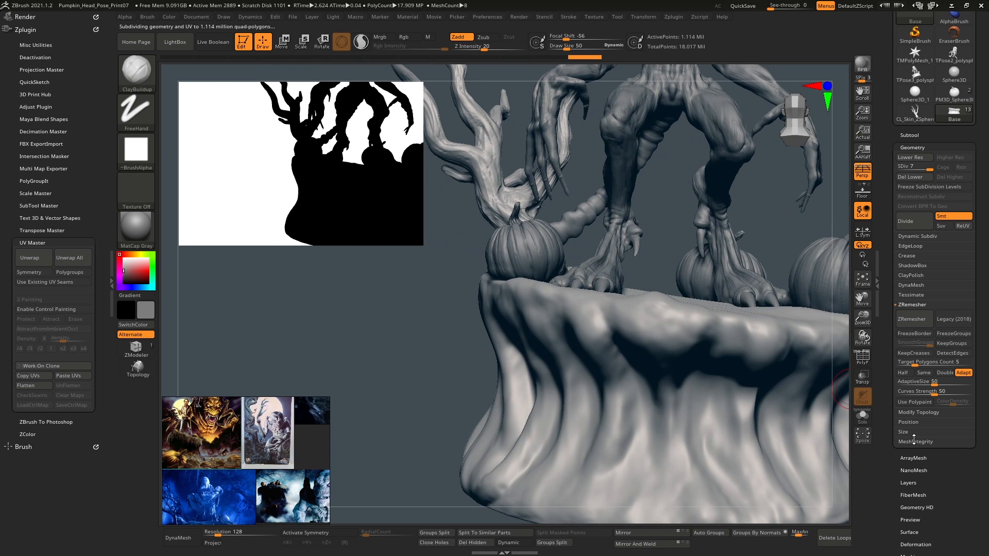
- Add a new sculpting layer to the base and name it dirt
left_click_drag(893, 457, 890, 421)
left_click(911, 391)
left_click(905, 212)
left_click(922, 206)
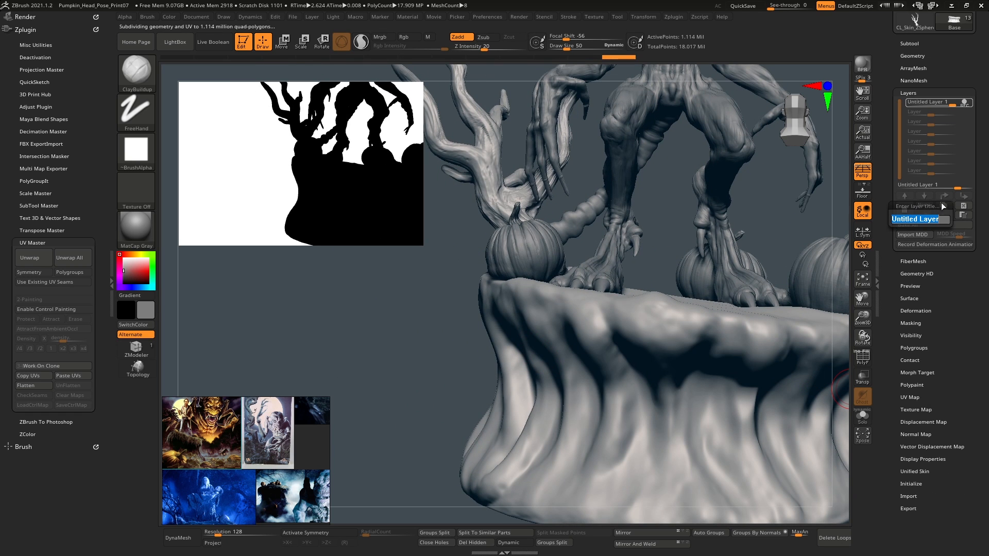
type("dirt")
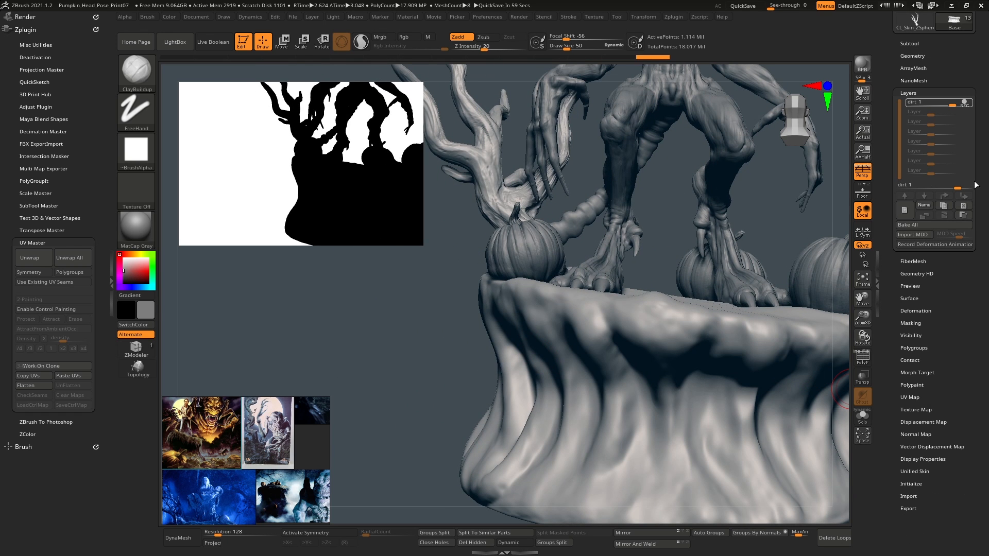
- Switch to the Standard brush and load the rocky image alphas_01_0000s_0009_903.psd from the LightBox alpha library
key("b")
key("s")
key("t")
left_click(137, 72)
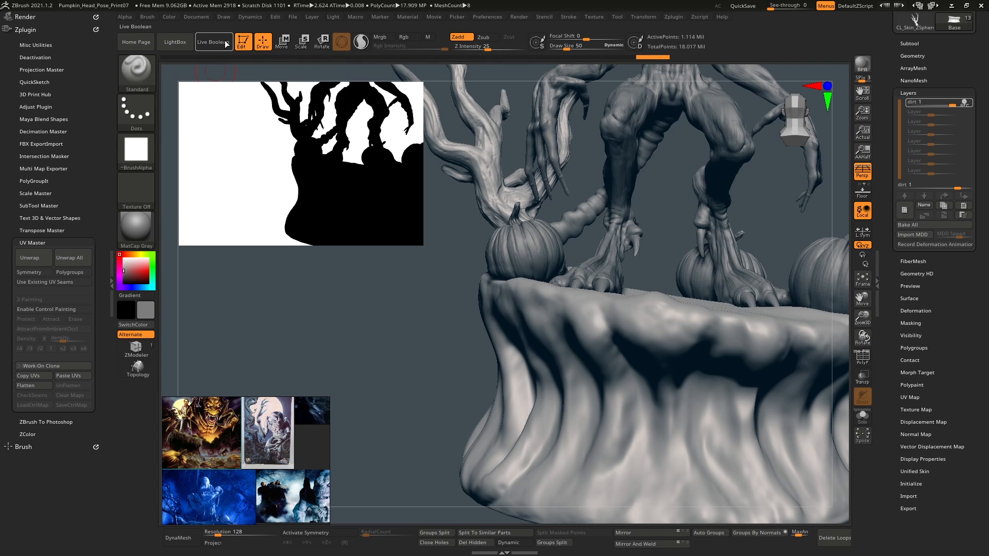
left_click(175, 43)
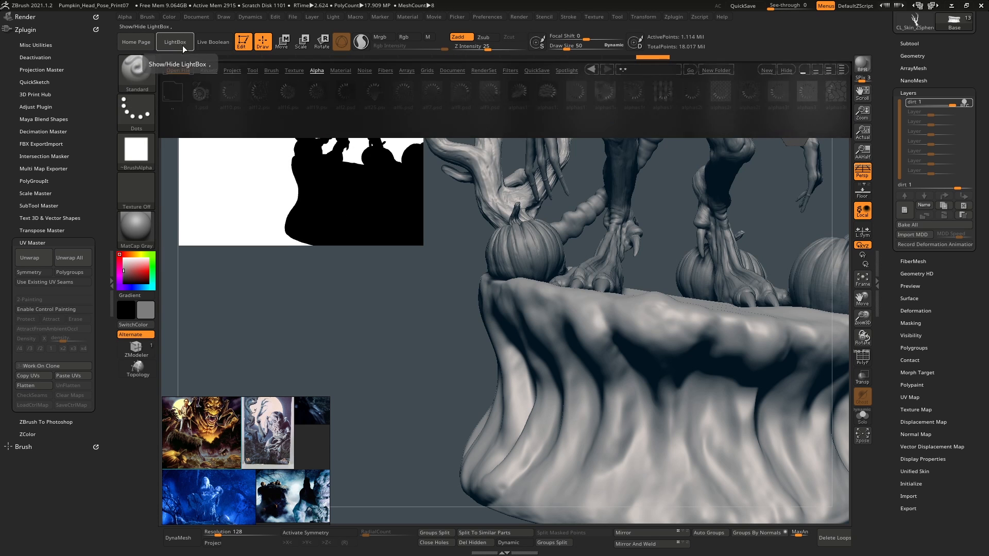
scroll(440, 98, "down", 10)
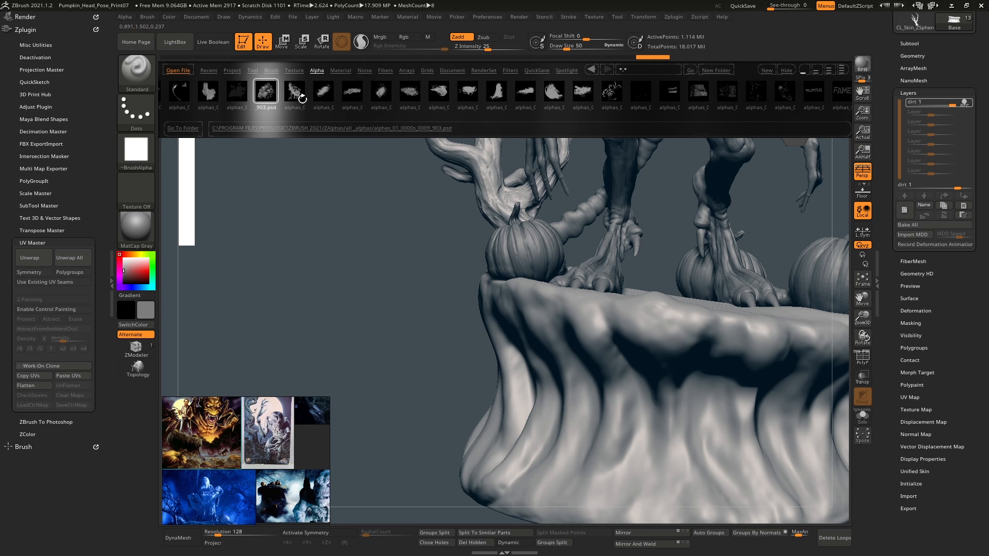
left_click_drag(298, 90, 287, 90)
double_click(259, 91)
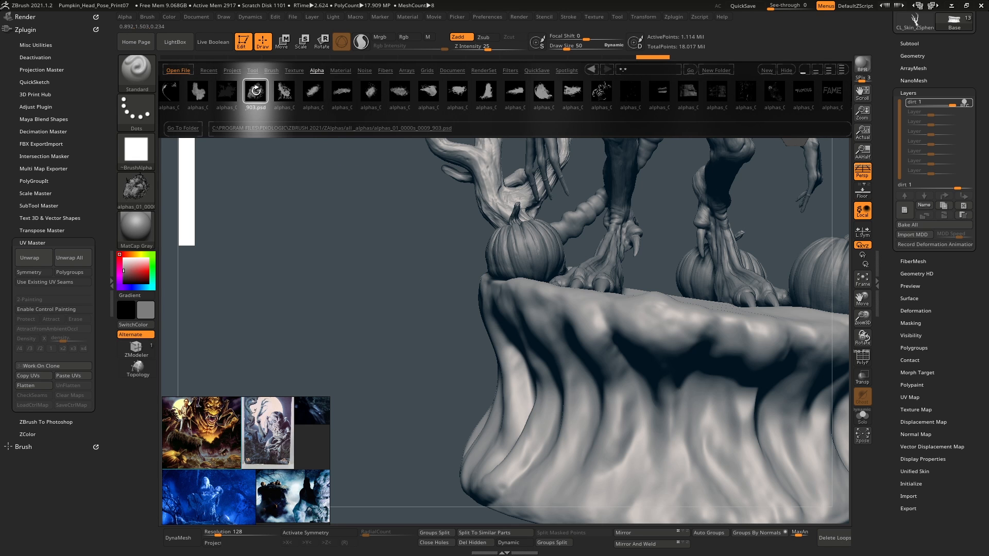
- Convert the loaded texture into the brush alpha and turn the brush texture off
left_click(145, 189)
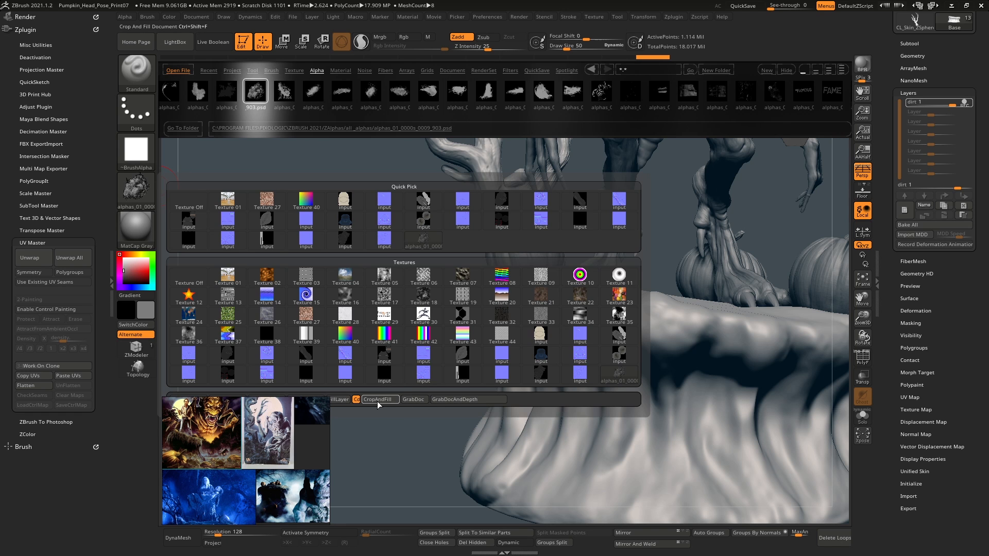
left_click_drag(329, 397, 330, 408)
left_click(304, 401)
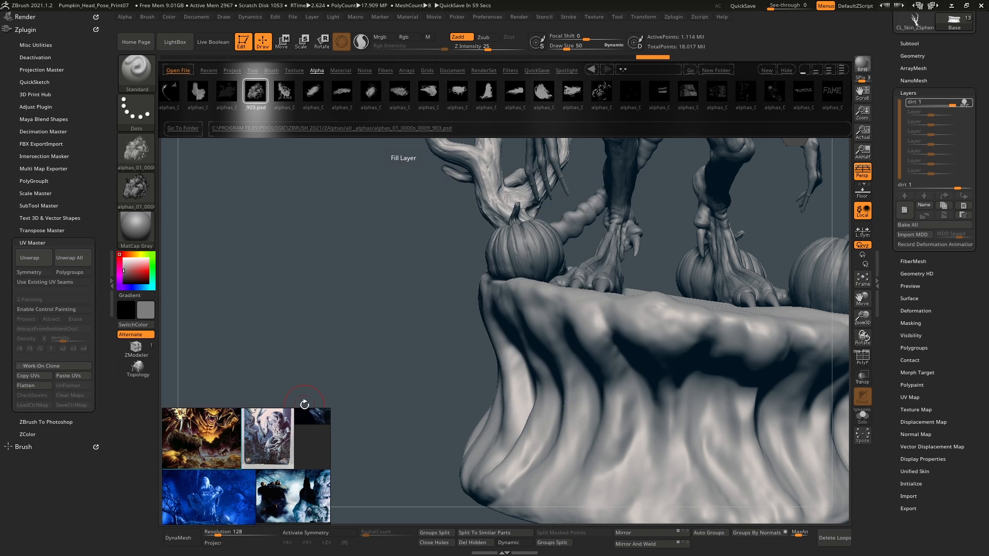
left_click(137, 190)
left_click(189, 202)
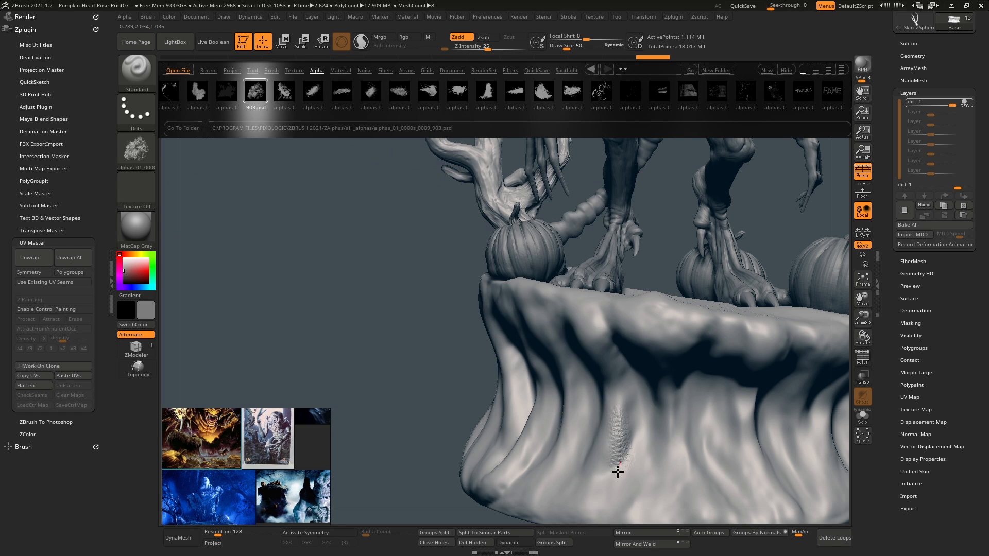
- Set the brush stroke to DragRect and stamp the rocky alpha onto the front wall of the base
left_click(137, 110)
left_click(228, 123)
left_click_drag(638, 428, 608, 536)
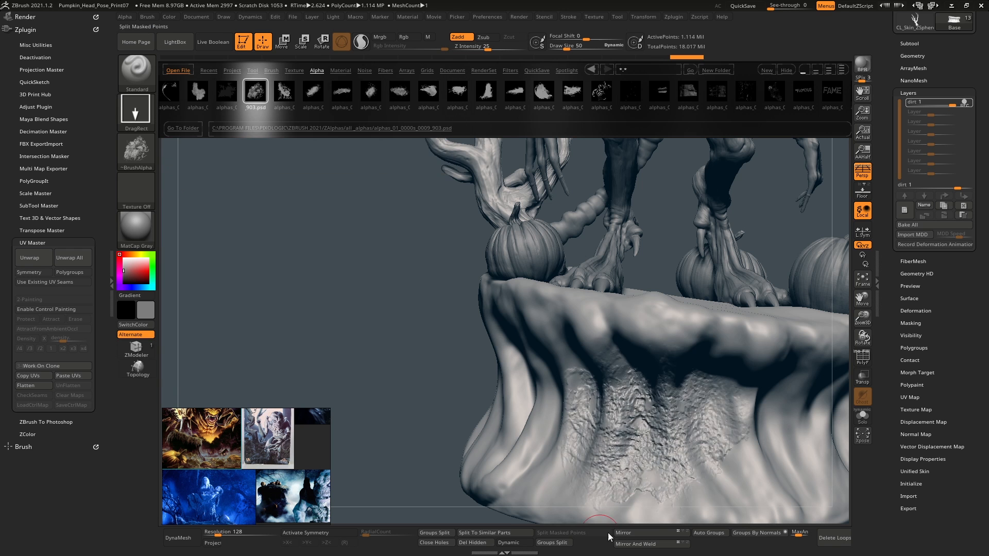
mouse_move(507, 360)
right_mouse_down()
mouse_move(567, 352)
mouse_move(571, 283)
mouse_move(580, 280)
right_mouse_up()
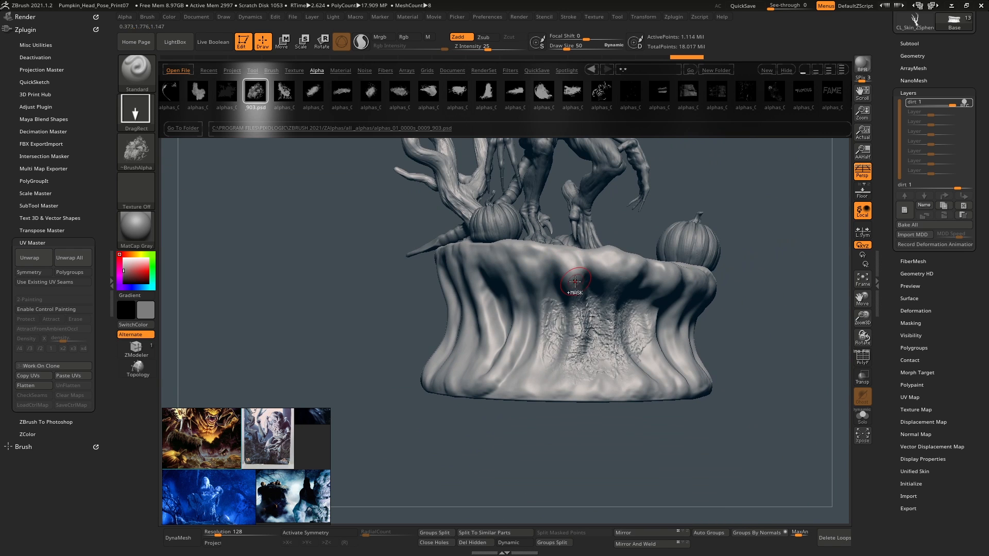
mouse_move(594, 331)
left_mouse_down()
mouse_move(601, 369)
mouse_move(661, 407)
mouse_move(649, 415)
left_mouse_up()
- Extend the rocky stamps around the side of the base and undo the last oversized stamp
mouse_move(650, 391)
right_mouse_down()
mouse_move(591, 359)
mouse_move(611, 320)
mouse_move(579, 328)
right_mouse_up()
mouse_move(581, 326)
left_mouse_down()
mouse_move(541, 360)
mouse_move(455, 401)
left_mouse_up()
right_click_drag(423, 375, 479, 355)
right_click_drag(462, 318, 514, 314)
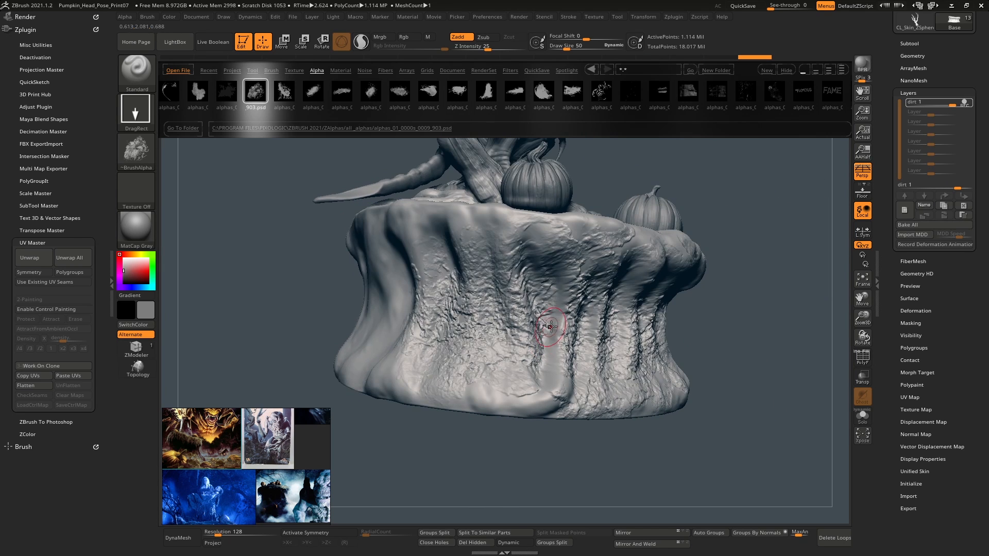
key("ctrl")
key("ctrl+z")
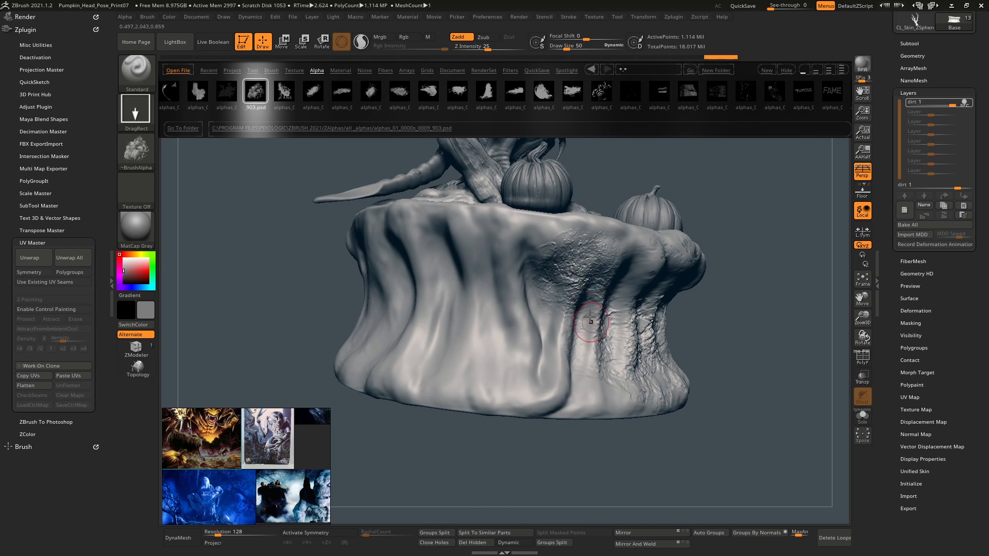
- Stamp the rocky alpha over the folds and overhanging rim on the next smooth sections of the base
right_click_drag(590, 319, 601, 271)
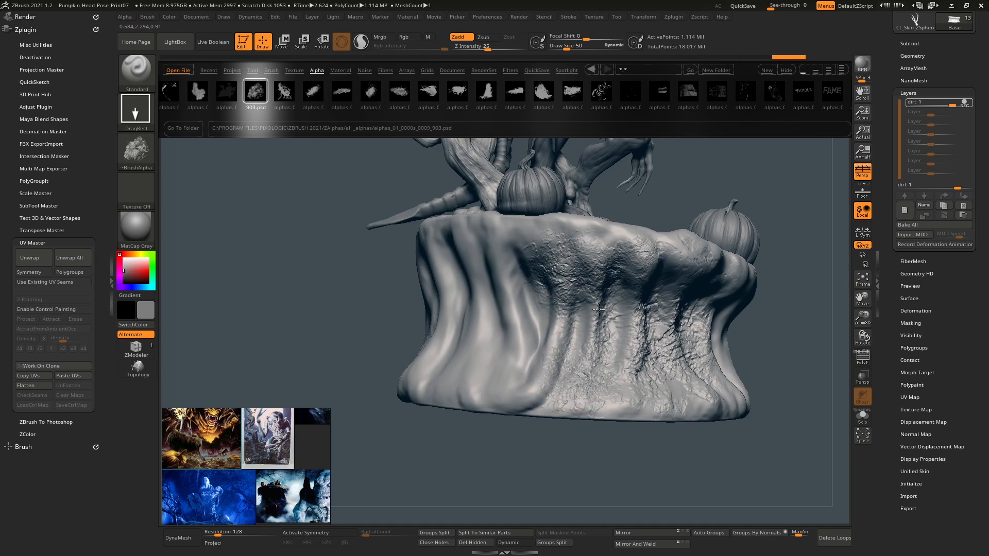
right_click_drag(598, 308, 623, 309)
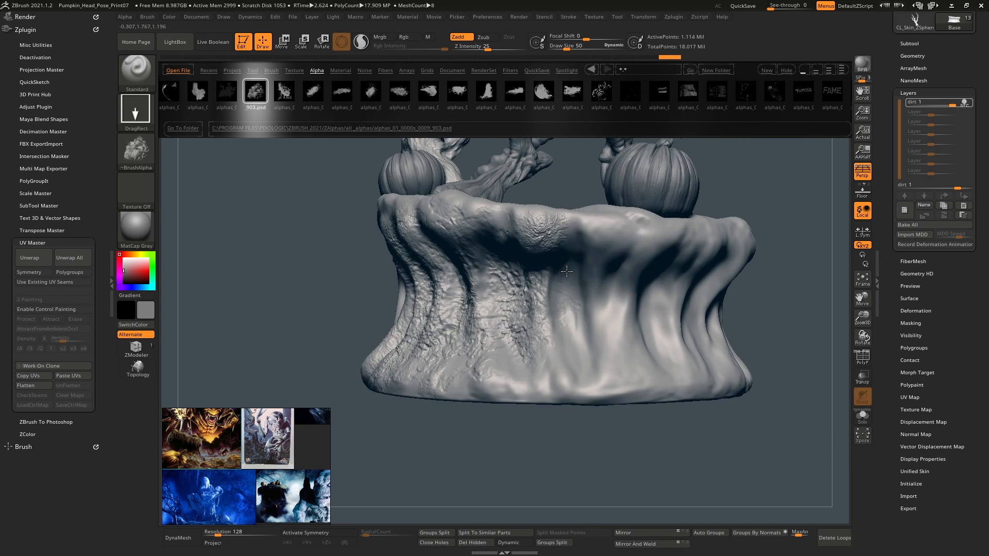
right_click_drag(601, 274, 538, 319)
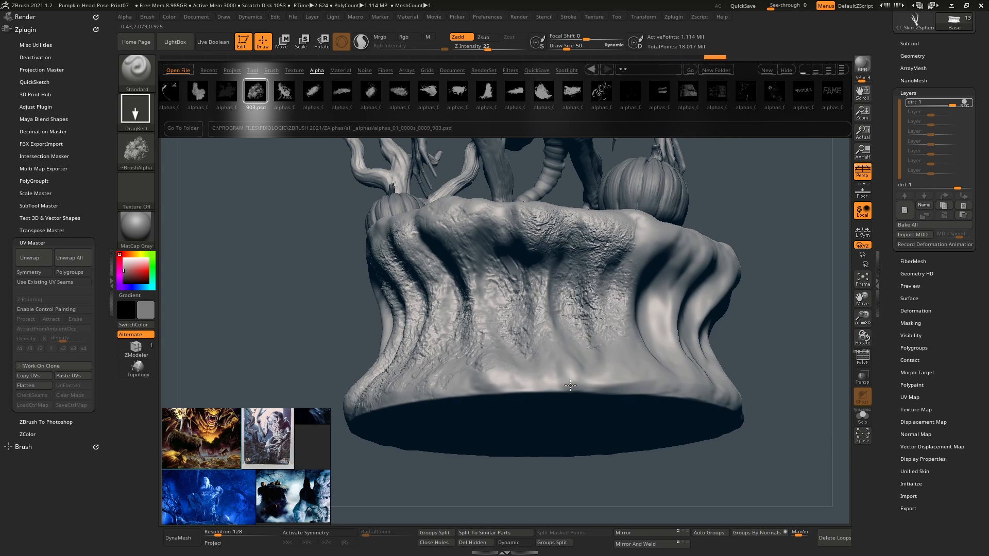
right_click_drag(570, 385, 233, 49)
right_click_drag(328, 69, 574, 315)
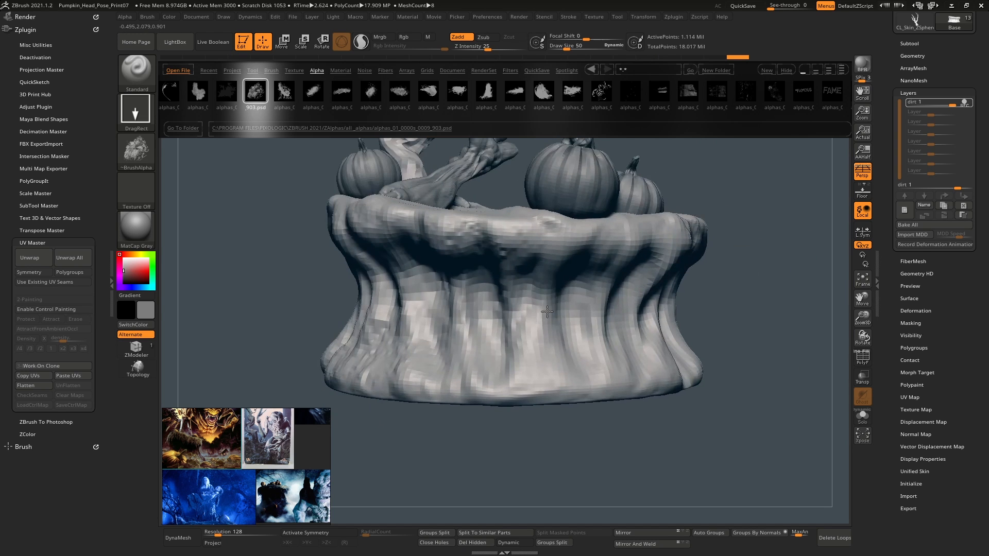
right_click_drag(608, 375, 587, 294)
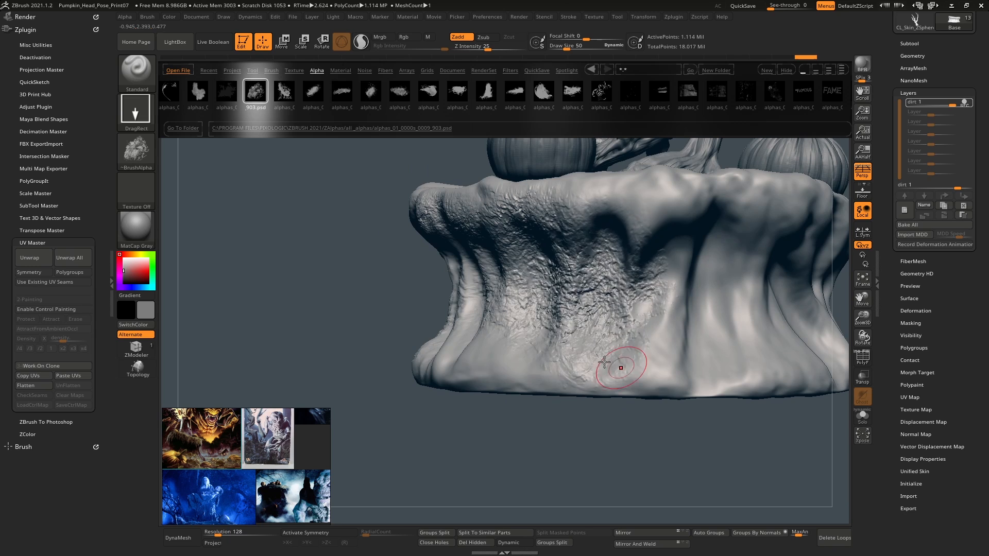
- Continue the rocky stamps along the lower edge and walls beneath the large pumpkin
right_click_drag(604, 362, 465, 353)
left_click_drag(379, 342, 406, 368)
mouse_move(407, 368)
right_mouse_down()
mouse_move(532, 299)
mouse_move(640, 314)
mouse_move(642, 348)
mouse_move(654, 311)
mouse_move(618, 343)
mouse_move(592, 345)
right_mouse_up()
left_click_drag(672, 340, 693, 384)
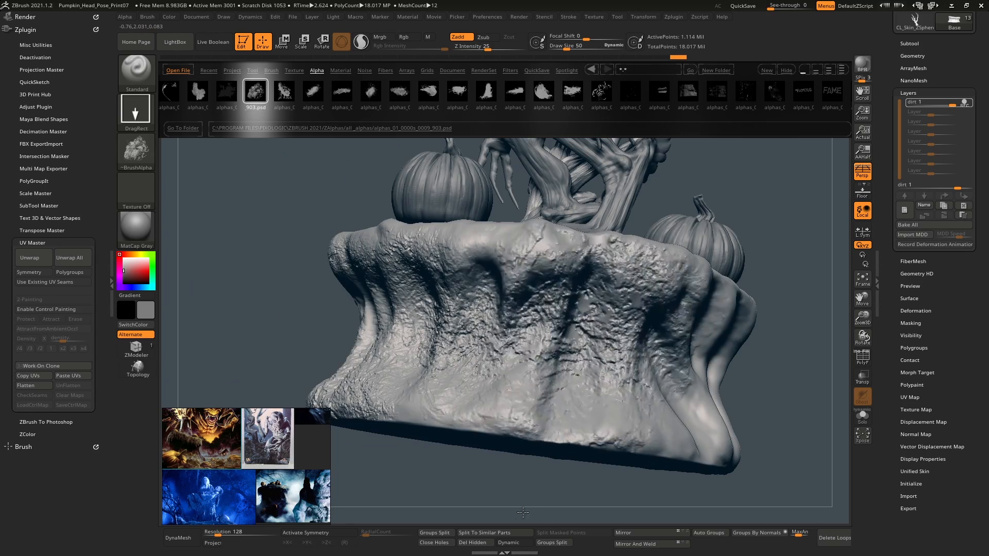
left_click_drag(603, 427, 631, 445)
- Drop the base three subdivision levels and use SnakeHook at draw size 73 to pull the rim's overhangs downward
mouse_move(631, 391)
right_mouse_down()
mouse_move(578, 407)
mouse_move(616, 372)
mouse_move(637, 323)
mouse_move(612, 324)
mouse_move(567, 265)
mouse_move(505, 326)
mouse_move(506, 273)
mouse_move(527, 296)
mouse_move(512, 299)
right_mouse_up()
key("b")
key("c")
key("b")
key("shift+d")
key("shift+d")
key("shift+d")
key("b")
key("s")
key("h")
key("]")
left_click_drag(507, 309, 498, 302)
key("space")
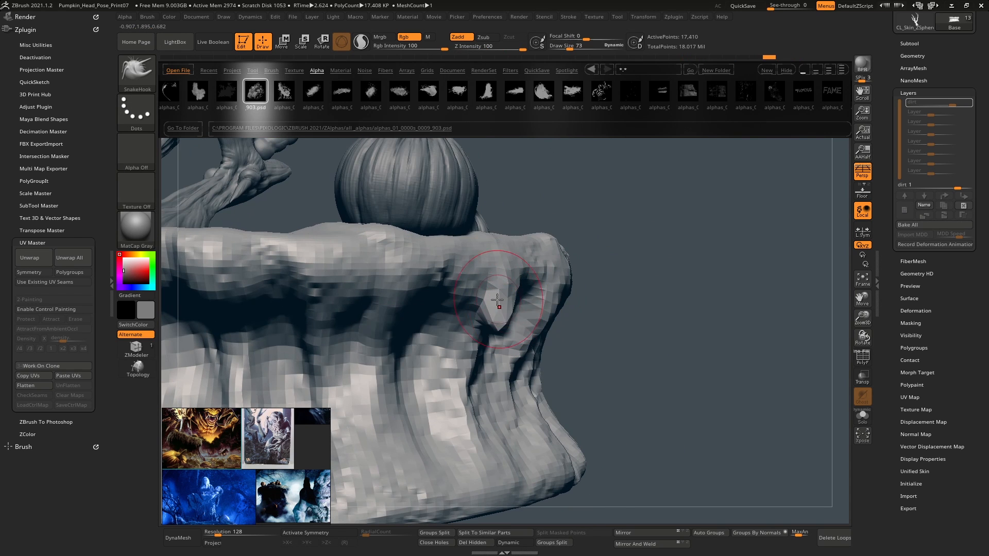
mouse_move(546, 307)
right_mouse_down()
mouse_move(548, 324)
mouse_move(522, 298)
right_mouse_up()
- Return the base to its highest subdivision level and switch back to the Standard brush
key("shift")
key("d")
key("d")
key("d")
key("shift+d")
key("d")
key("b")
key("s")
key("t")
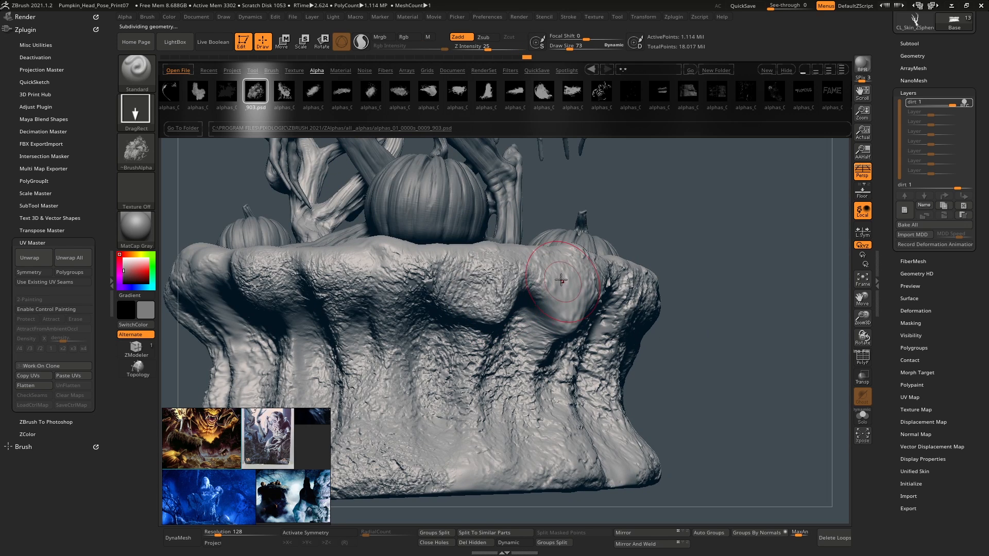
- Stamp the rocky alpha over the reshaped overhangs and the adjoining smooth folds of the base
right_click_drag(561, 281, 512, 300)
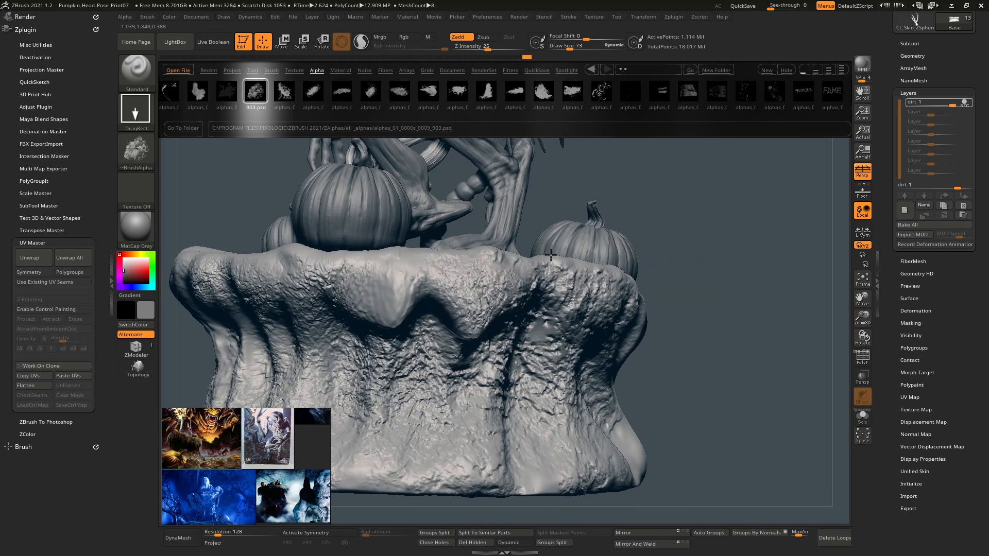
mouse_move(365, 291)
right_mouse_down()
mouse_move(688, 326)
mouse_move(694, 285)
right_mouse_up()
mouse_move(597, 322)
right_mouse_down()
mouse_move(547, 300)
mouse_move(566, 371)
right_mouse_up()
right_click_drag(580, 438, 407, 309)
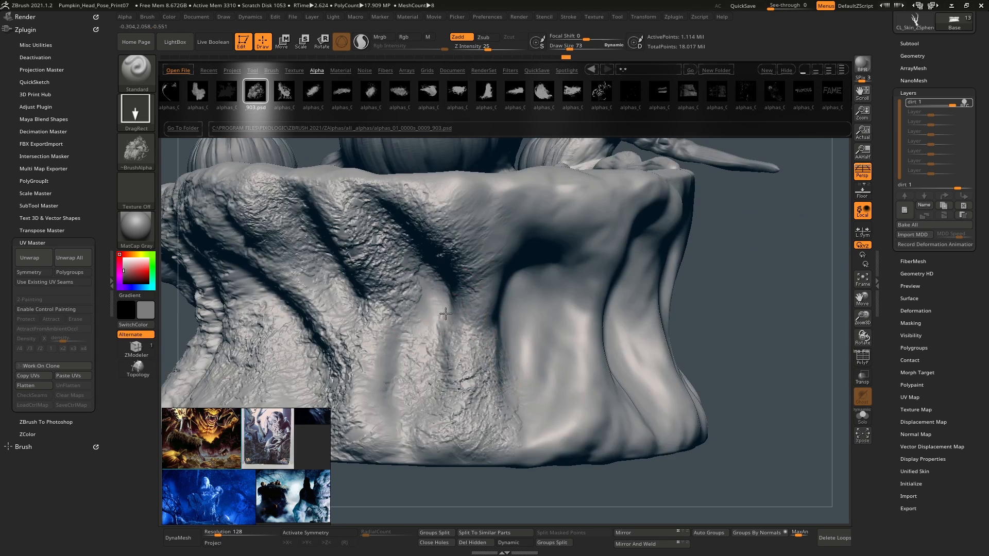
- Try a stronger rocky stamp at Z intensity 56 below the rim, and set the Z intensity to 24
right_click_drag(412, 263, 522, 210)
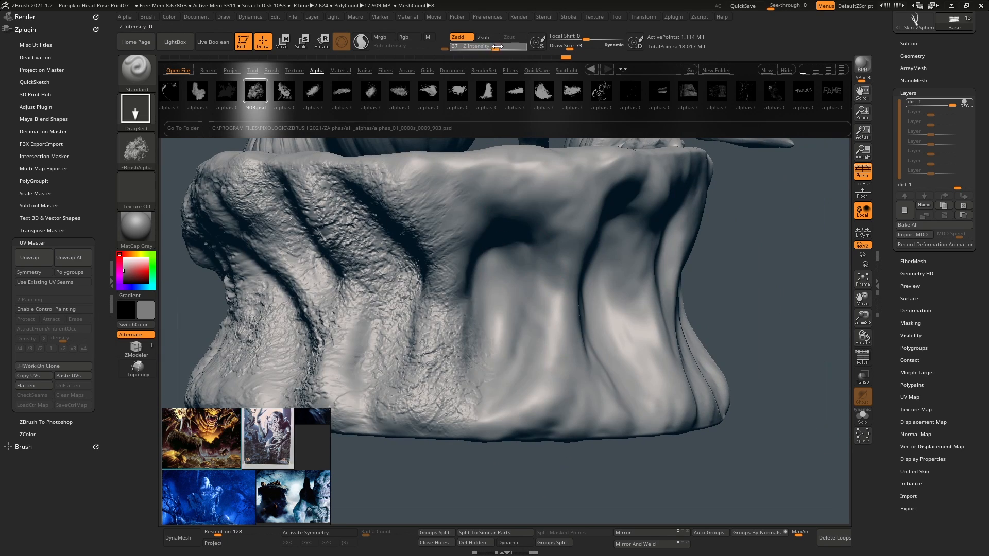
left_click_drag(534, 269, 546, 226)
right_click_drag(546, 226, 554, 235)
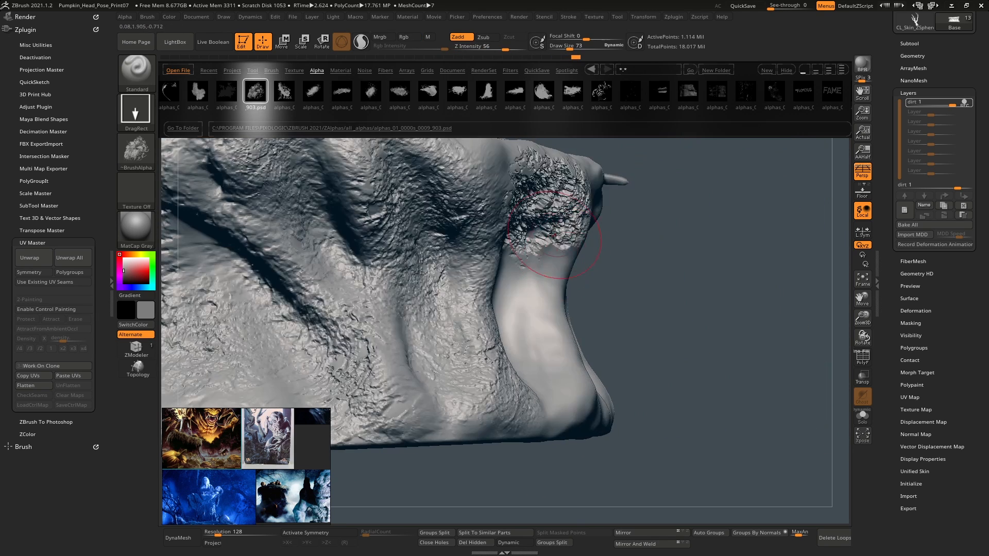
left_click_drag(494, 46, 475, 46)
- Stamp the rocky alpha at the softer intensity over the remaining smooth side walls and lower edge of the base
right_click_drag(497, 330, 629, 211)
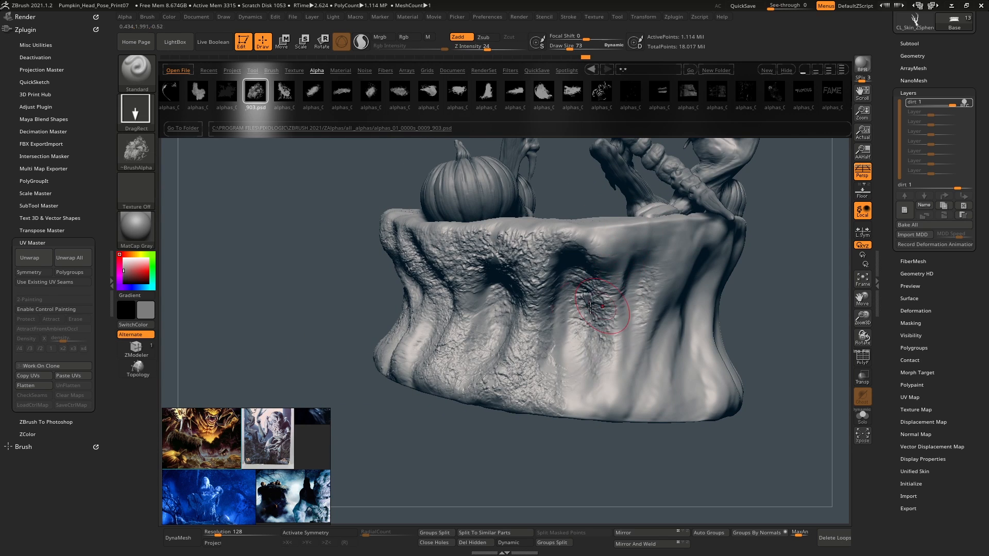
mouse_move(578, 287)
right_mouse_down()
mouse_move(674, 265)
mouse_move(664, 242)
mouse_move(646, 239)
mouse_move(591, 391)
mouse_move(592, 335)
mouse_move(634, 340)
mouse_move(547, 352)
mouse_move(515, 310)
right_mouse_up()
right_click_drag(545, 405, 544, 226)
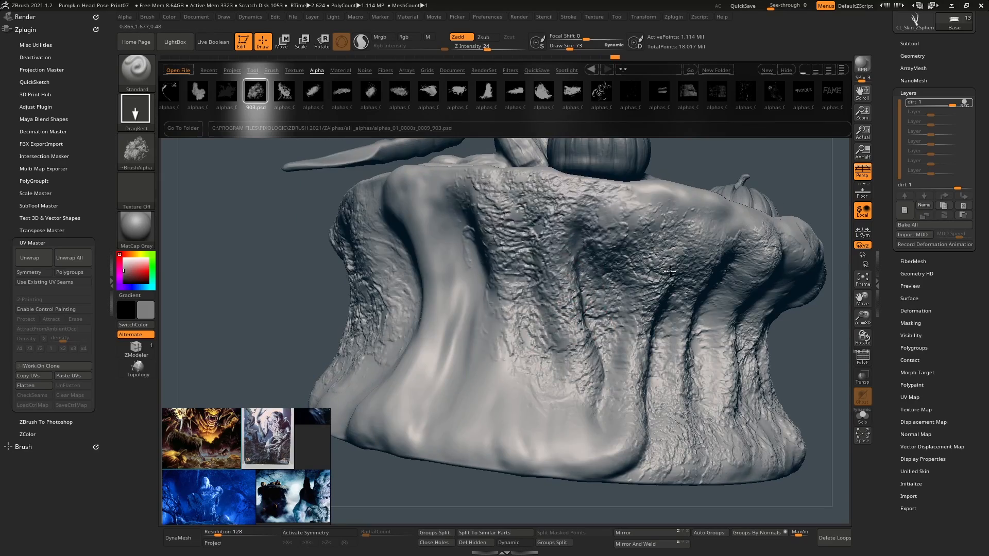
mouse_move(670, 270)
right_mouse_down()
mouse_move(560, 366)
mouse_move(374, 340)
mouse_move(446, 321)
right_mouse_up()
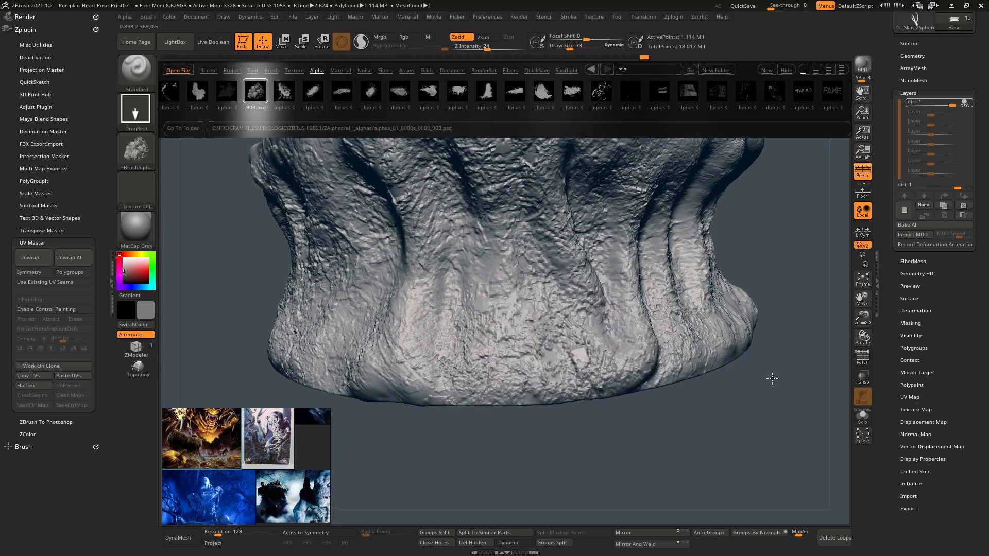
- Fill the leftover smooth patches around the base's rim and walls with rocky stamps, checking it from all sides
right_click_drag(785, 422, 603, 278)
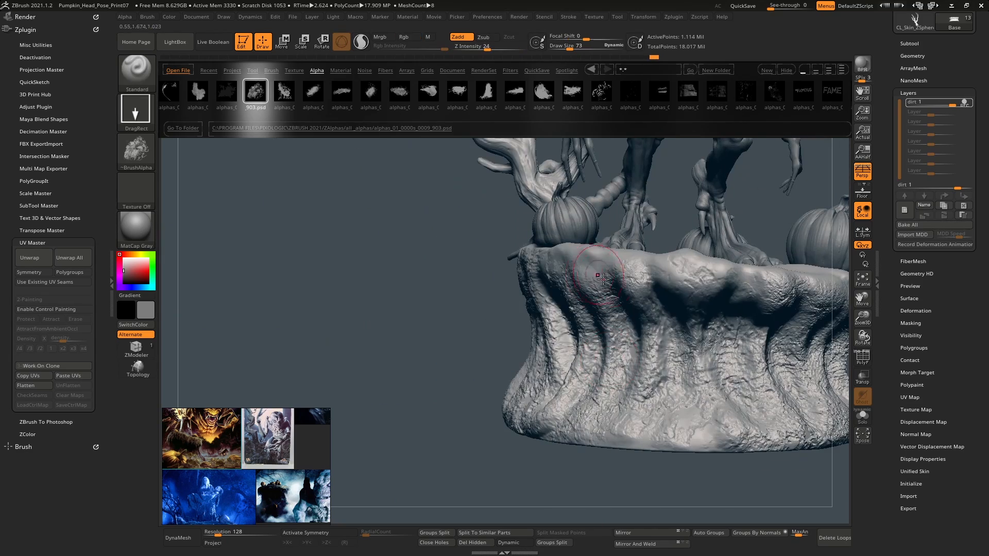
right_click_drag(722, 378, 613, 291)
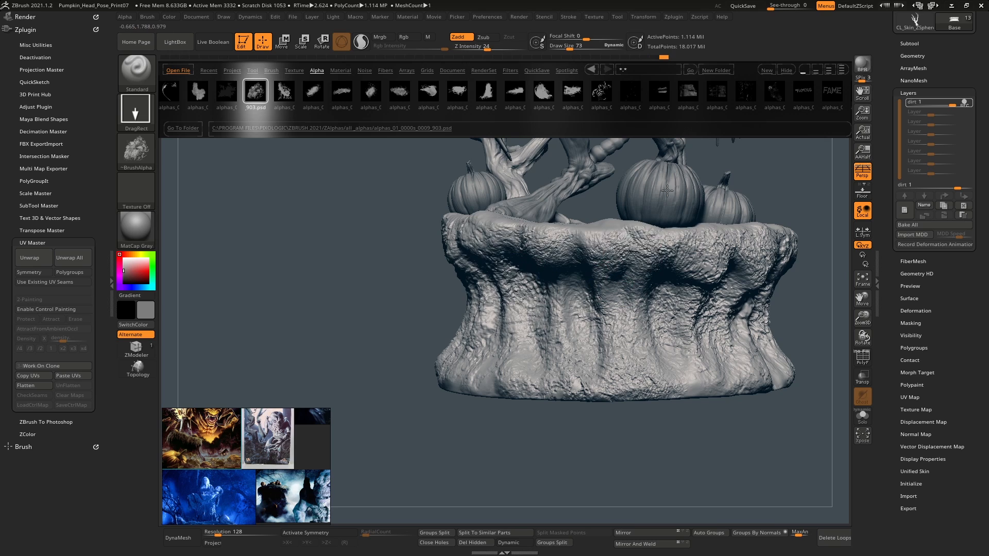
right_click_drag(666, 190, 612, 404)
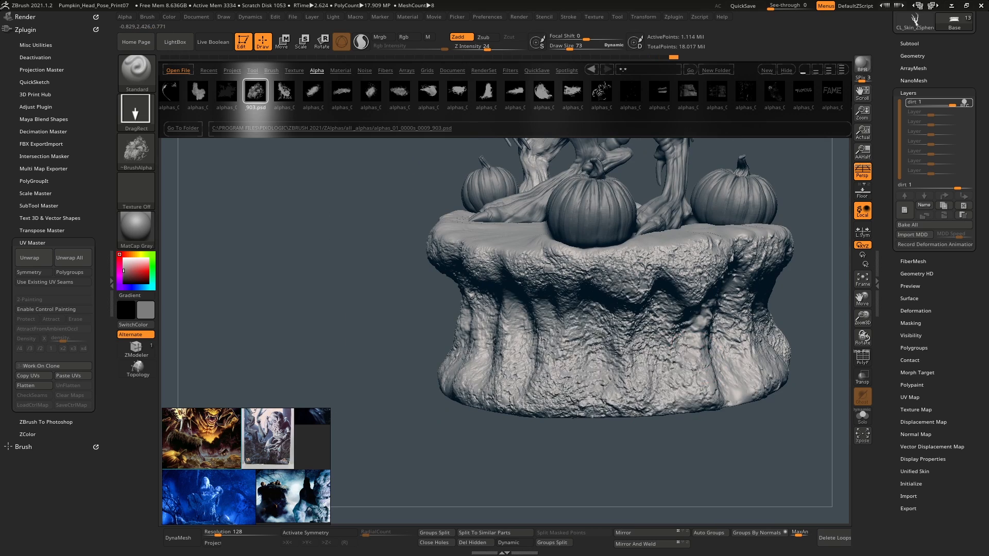
right_click_drag(731, 363, 527, 384)
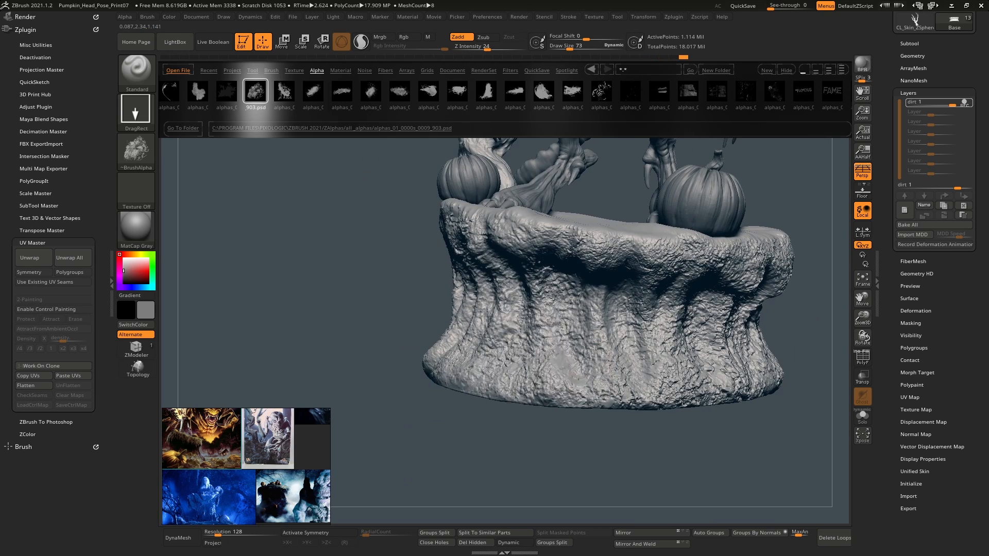
right_click_drag(710, 378, 561, 278)
right_click_drag(638, 330, 678, 296, "ctrl")
right_click_drag(519, 316, 721, 337, "ctrl")
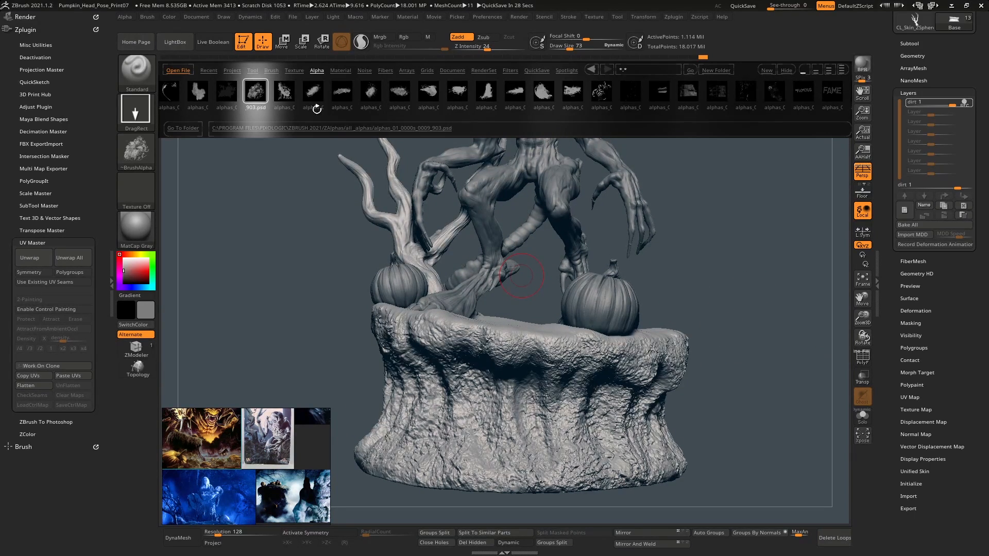
- Hide LightBox and shrink the silhouette thumbnail to size 166 with the whole statue in view
left_click(180, 45)
right_click_drag(716, 252, 738, 253)
left_click_drag(422, 244, 264, 140)
left_click_drag(770, 313, 727, 275)
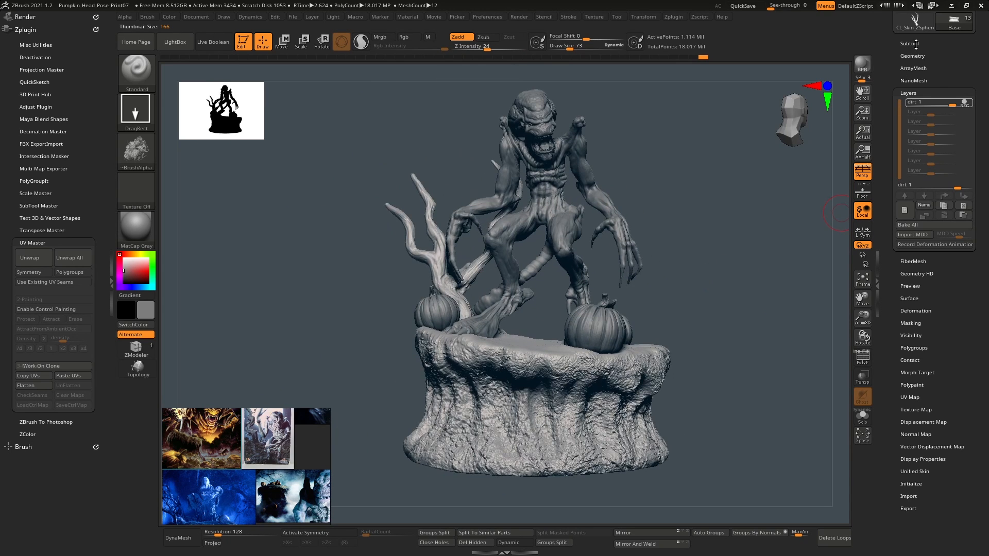
- Duplicate the Base subtool and delete the dirt 1 layer from the copy
left_click(914, 44)
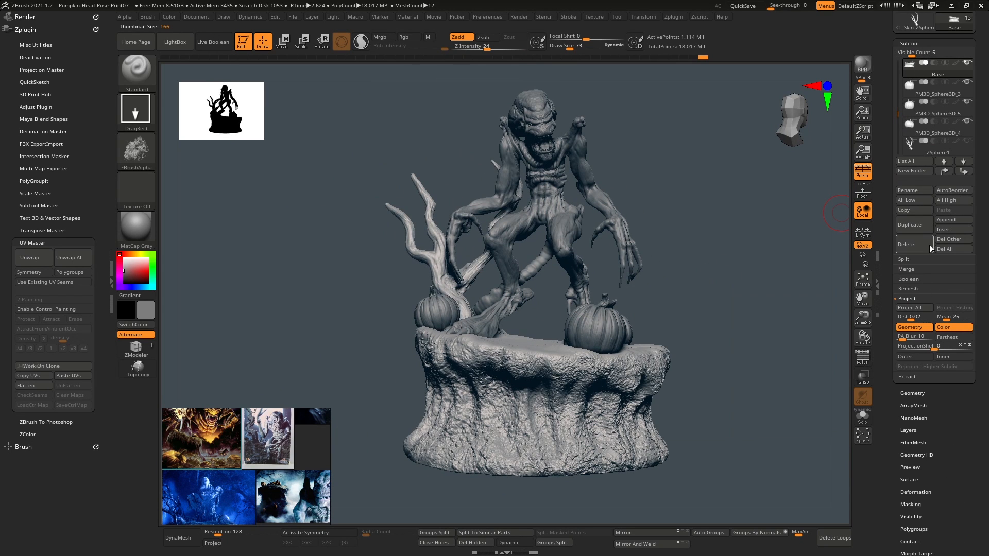
left_click(909, 225)
left_click_drag(978, 180, 976, 138)
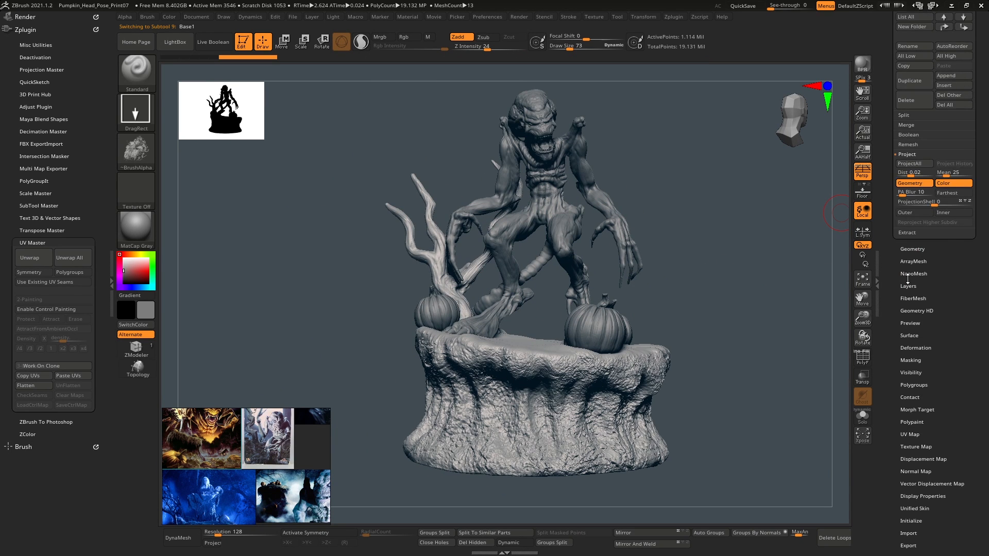
left_click(911, 284)
left_click_drag(894, 178, 891, 251)
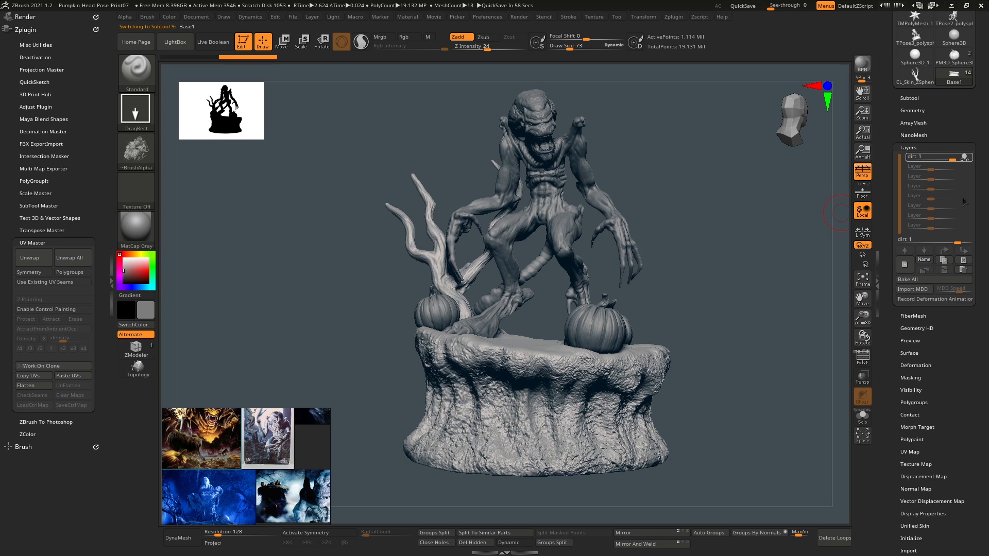
left_click(963, 261)
right_click_drag(635, 345, 626, 278, "alt")
left_click_drag(930, 418, 930, 298)
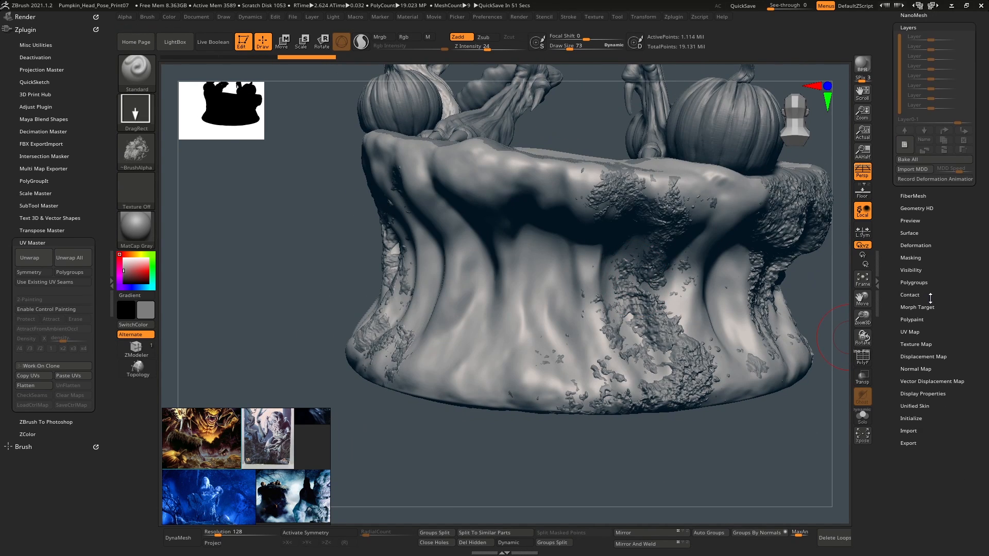
- Try to deflate the duplicate base slightly with the Inflate deformation, and check it in isolation
left_click(924, 246)
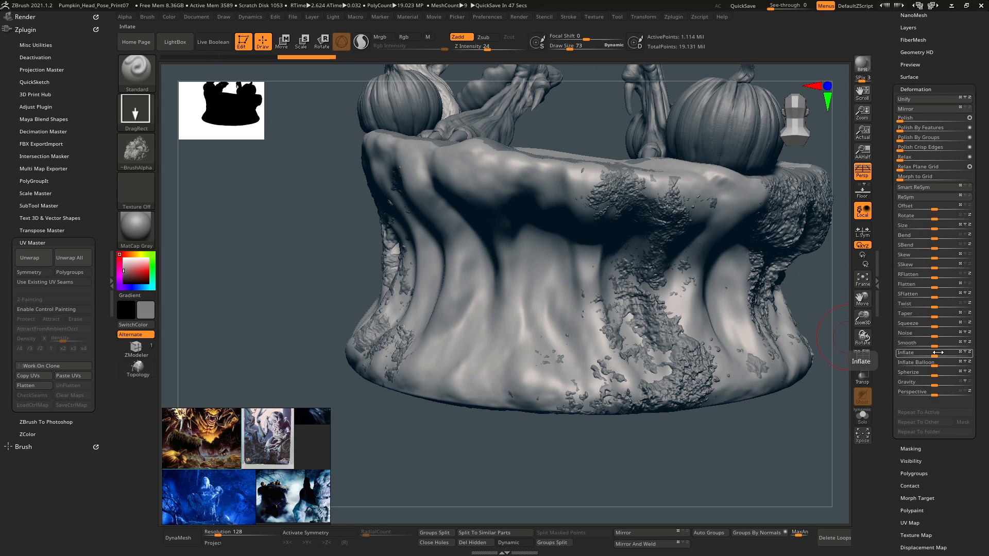
left_click_drag(935, 346, 932, 342)
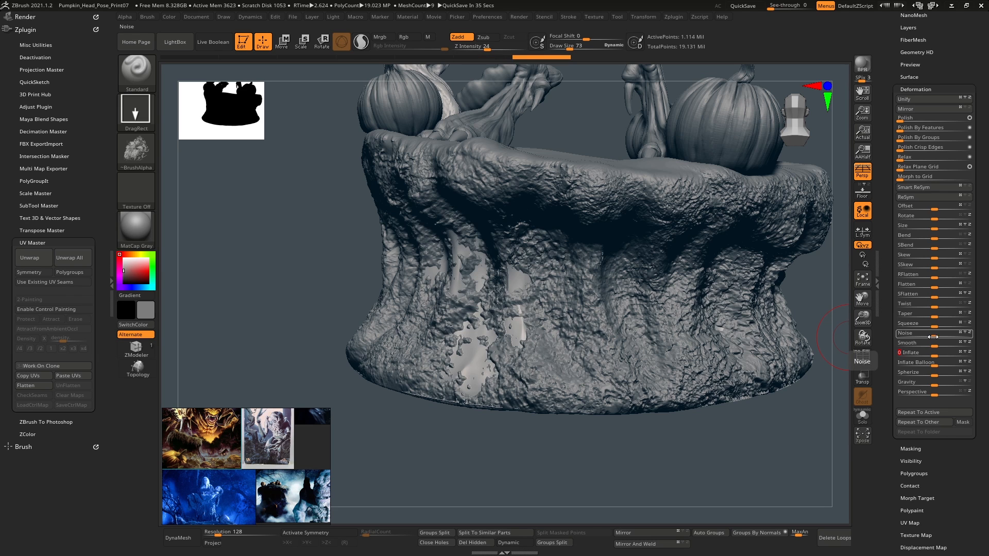
left_click(863, 420)
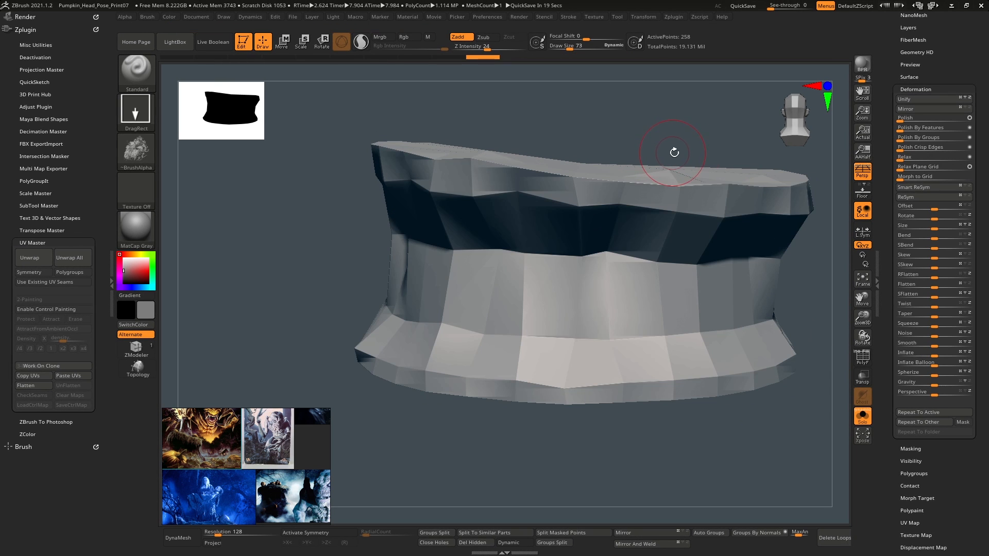
key("d")
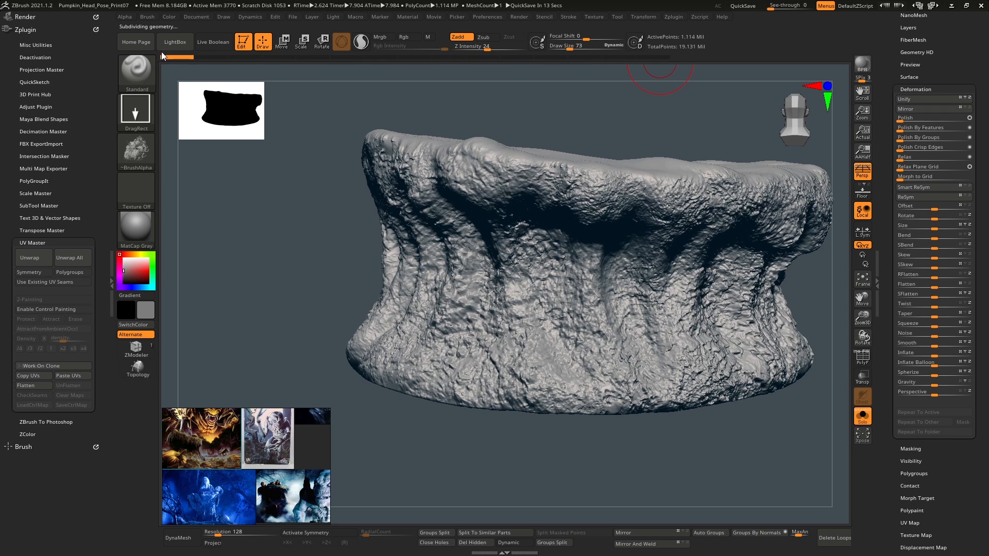
- Show the other subtools again and remove the duplicate base's dirt 1 layer
left_click(862, 415)
scroll(884, 260, "up", 5)
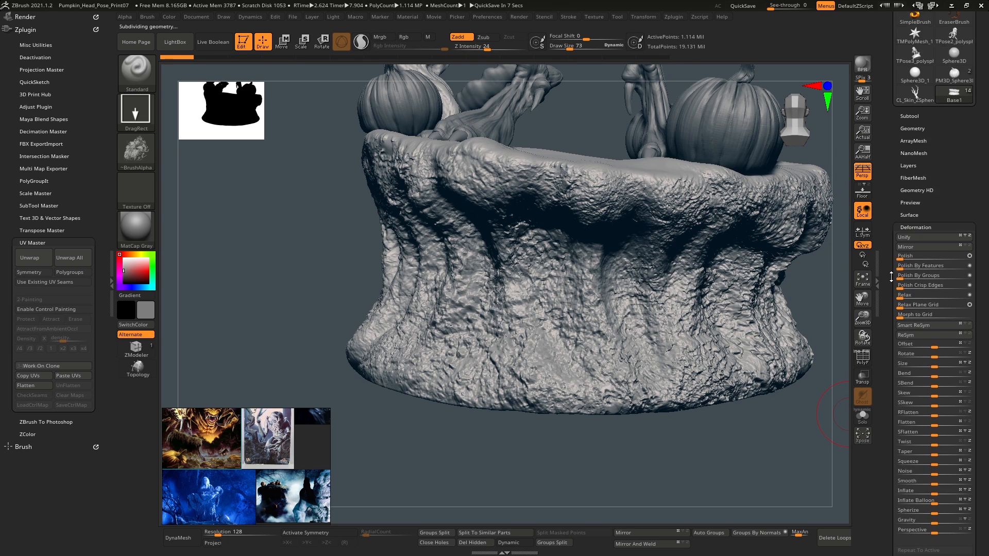
scroll(893, 246, "down", 5)
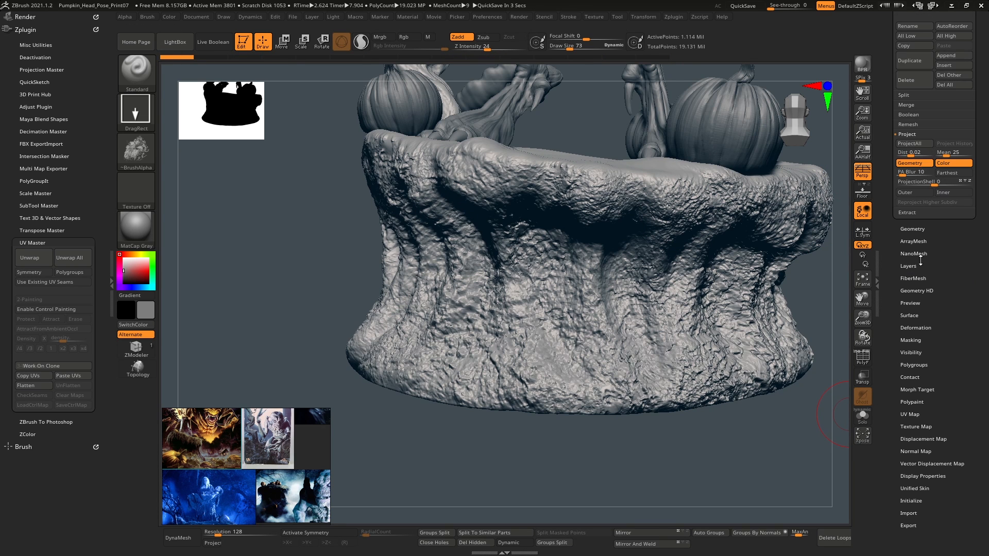
left_click(909, 267)
left_click_drag(908, 220, 911, 459)
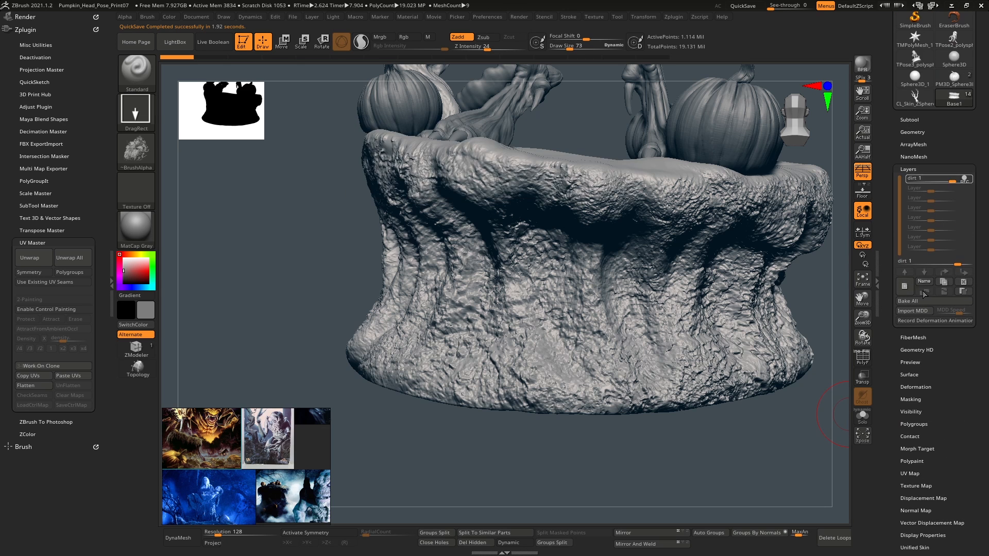
left_click(962, 282)
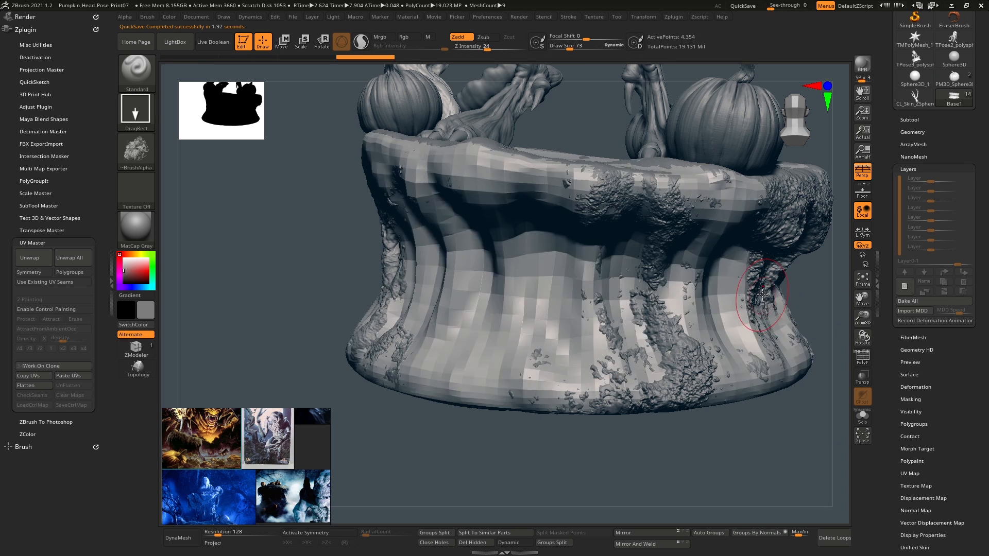
- Deflate the duplicate base at a low subdivision level and relax its isolated mesh by 16
scroll(924, 392, "down", 4)
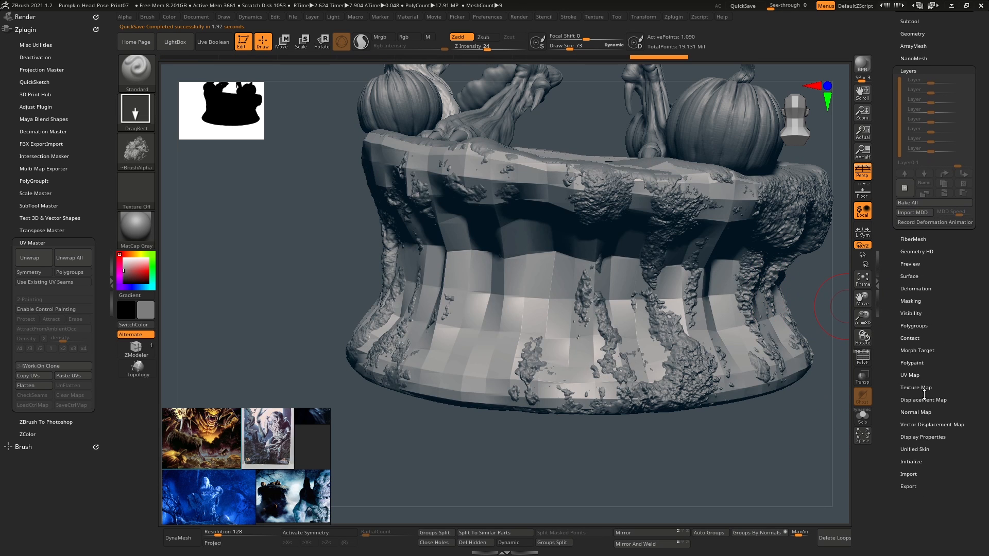
left_click(925, 289)
left_click_drag(934, 397, 917, 398)
left_click(863, 416)
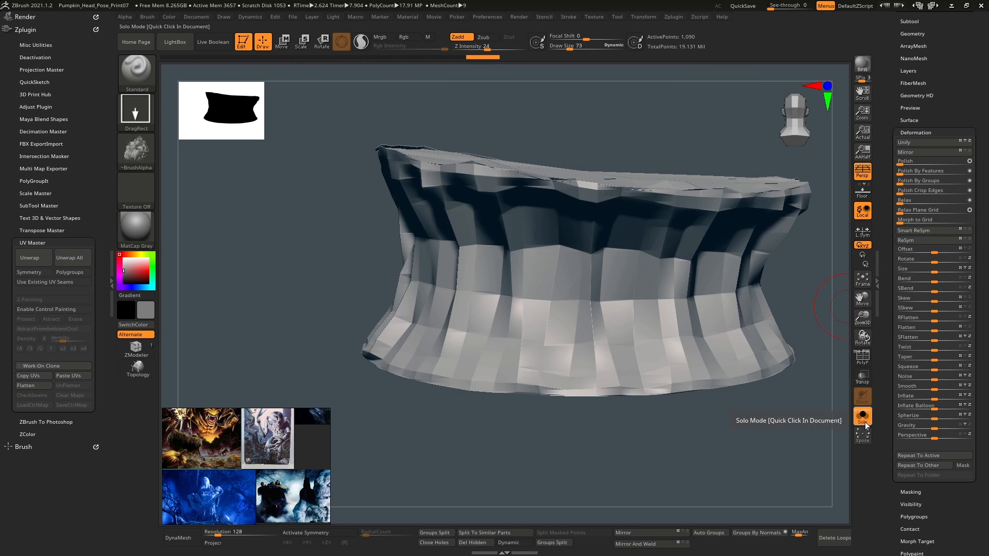
left_click_drag(825, 221, 826, 261)
left_click_drag(900, 203, 908, 203)
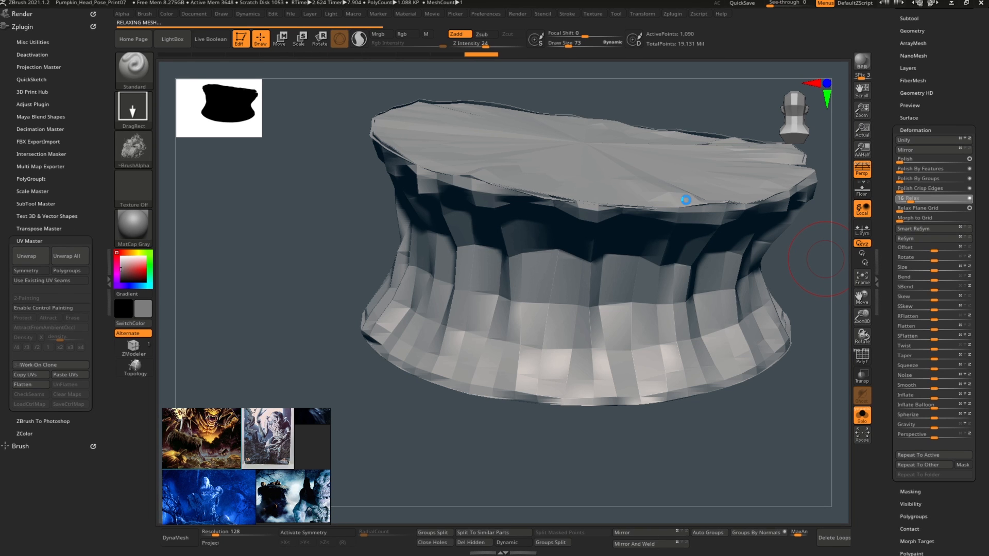
- Return the isolated base to its highest subdivision level and smooth the rough edge of its rim
right_click_drag(667, 221, 682, 185)
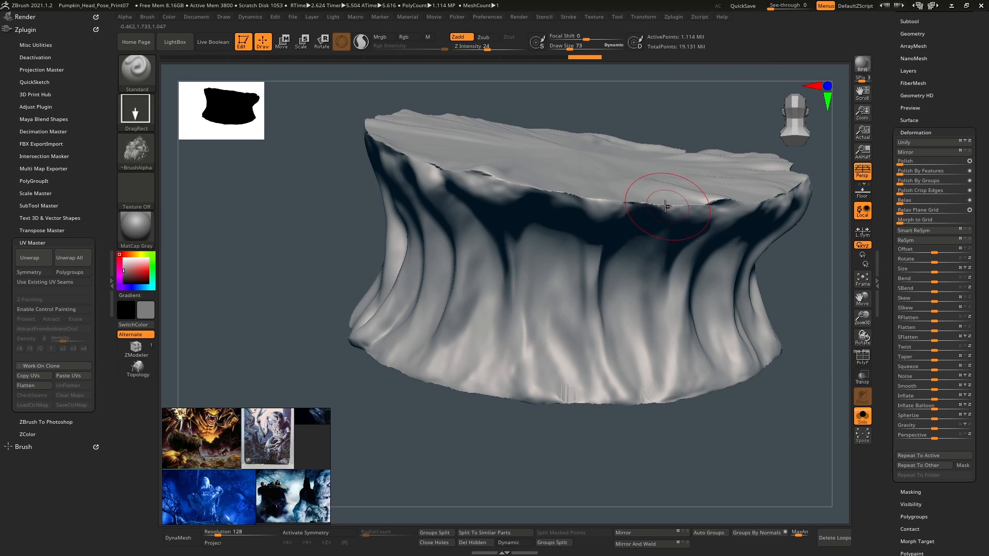
left_click_drag(664, 206, 640, 202, "shift")
mouse_move(329, 334)
right_mouse_down()
mouse_move(394, 327)
mouse_move(504, 367)
right_mouse_up()
left_click_drag(631, 219, 496, 207, "shift")
mouse_move(496, 208)
right_mouse_down("ctrl")
mouse_move(569, 230)
mouse_move(579, 268)
right_mouse_up("ctrl")
left_click_drag(567, 245, 551, 155, "shift")
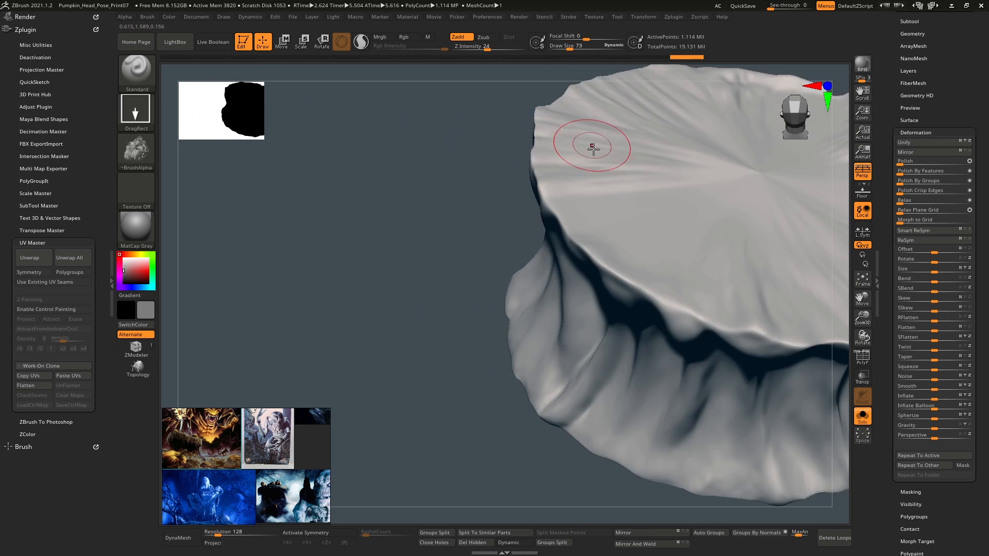
right_click_drag(590, 139, 645, 218)
- Smooth the isolated base's lower edge, side walls and the remaining rough parts of its rim
right_click_drag(520, 258, 631, 179)
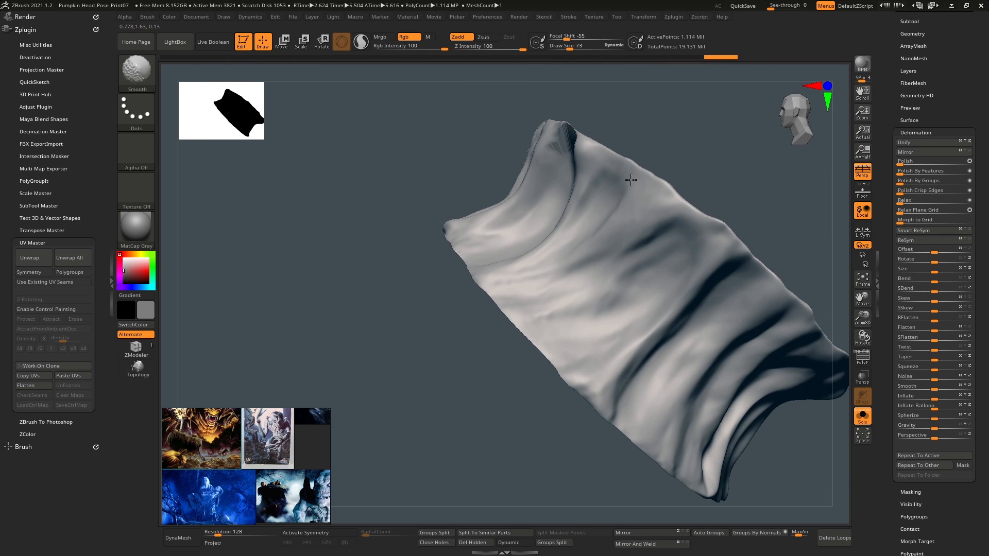
right_click_drag(497, 265, 574, 214)
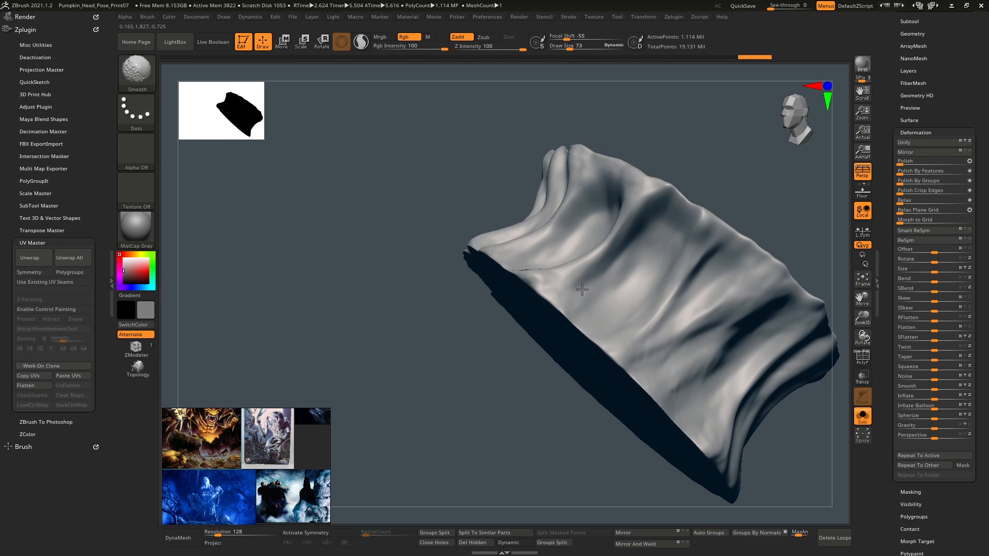
mouse_move(581, 290)
left_mouse_down("shift")
mouse_move(619, 199)
mouse_move(685, 237)
left_mouse_up("shift")
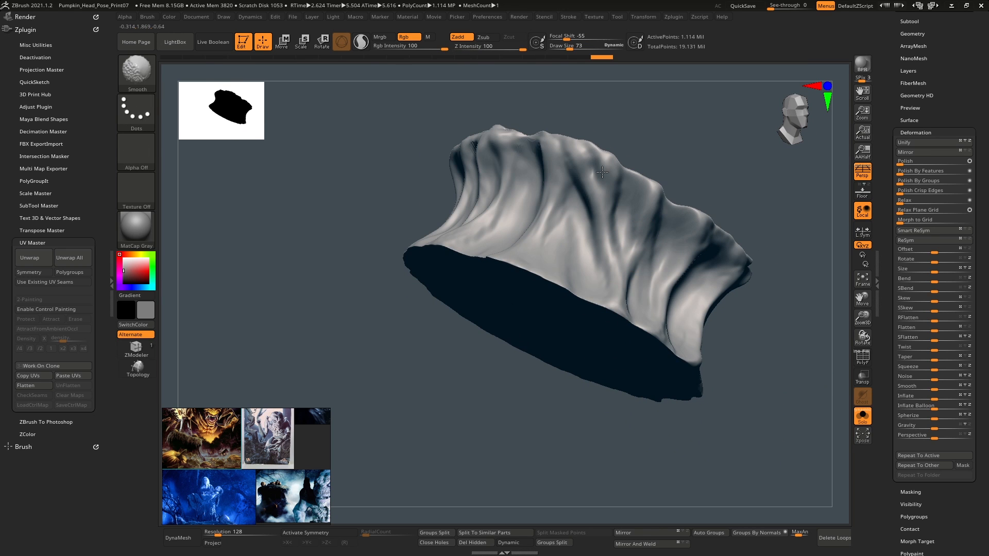
left_click_drag(560, 232, 613, 214)
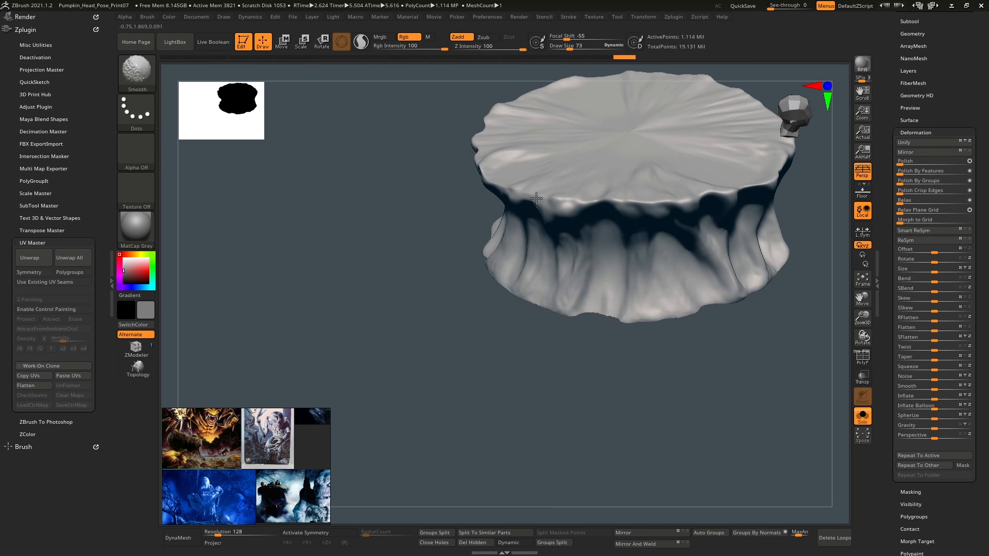
right_click_drag(691, 209, 674, 164)
right_click_drag(638, 252, 618, 222)
left_click_drag(608, 202, 463, 187, "shift")
mouse_move(582, 247)
right_mouse_down()
mouse_move(633, 294)
mouse_move(623, 304)
mouse_move(639, 288)
mouse_move(659, 314)
mouse_move(627, 225)
right_mouse_up()
- Show all subtools and choose the Roots_001 brush with its Root1 shape
left_click(864, 414)
left_click(138, 75)
left_click(744, 285)
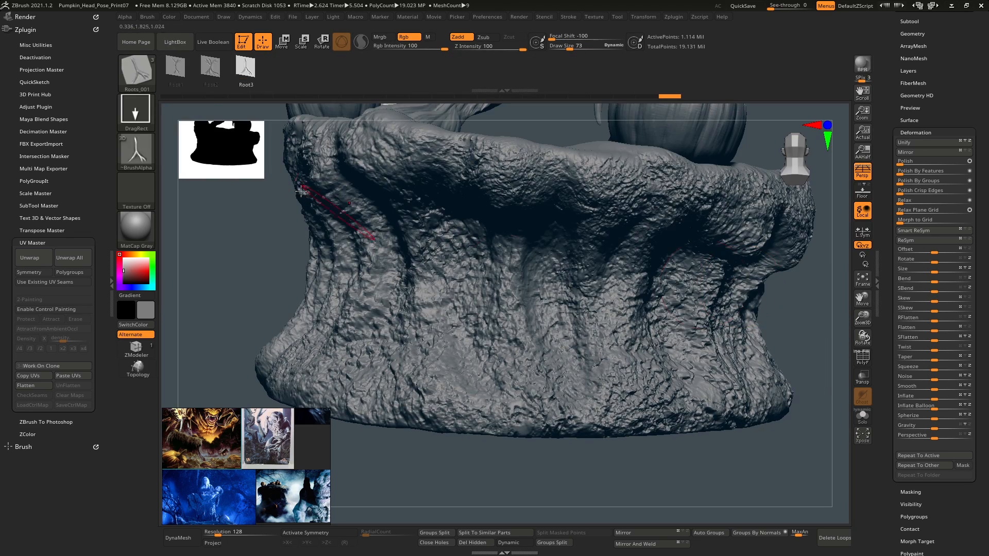
left_click(180, 68)
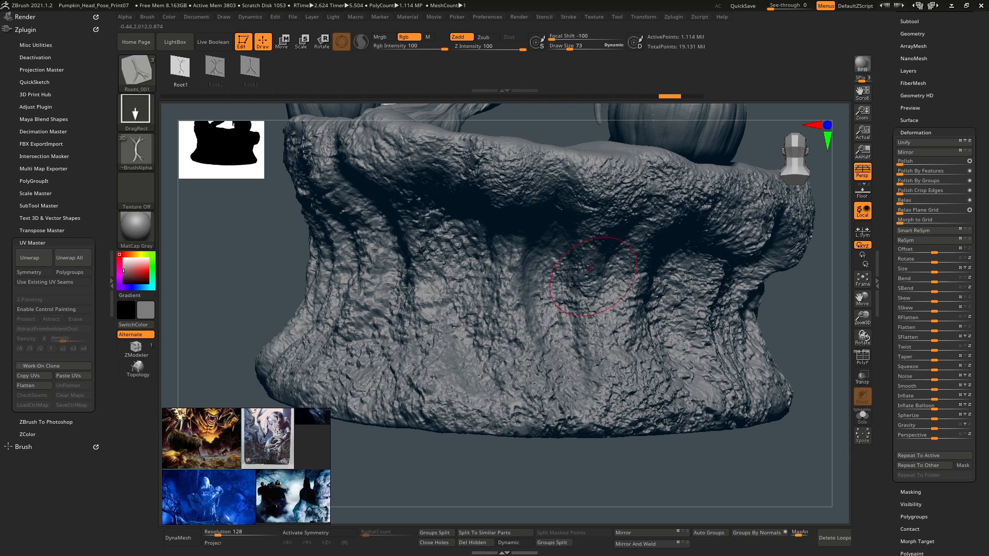
- Try a Root1 stamp on the side wall of the isolated duplicate base, and undo it
left_click(862, 377)
mouse_move(623, 304)
right_mouse_down()
mouse_move(654, 322)
mouse_move(617, 319)
right_mouse_up()
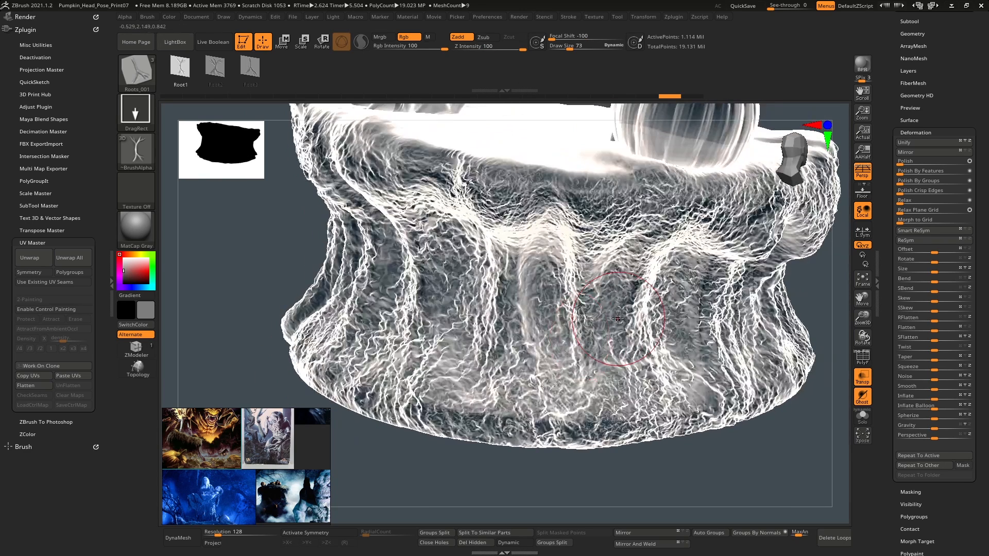
left_click(863, 418)
right_click_drag(618, 230, 520, 103)
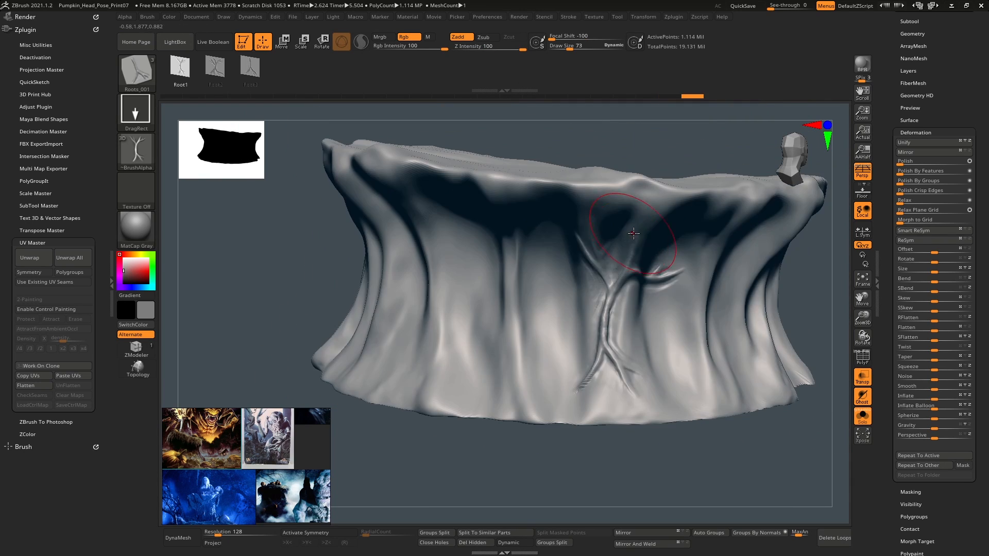
key("ctrl+z")
- Show all subtools without transparency and inflate the smooth duplicate base outward through the rocky surface
left_click_drag(893, 57, 893, 175)
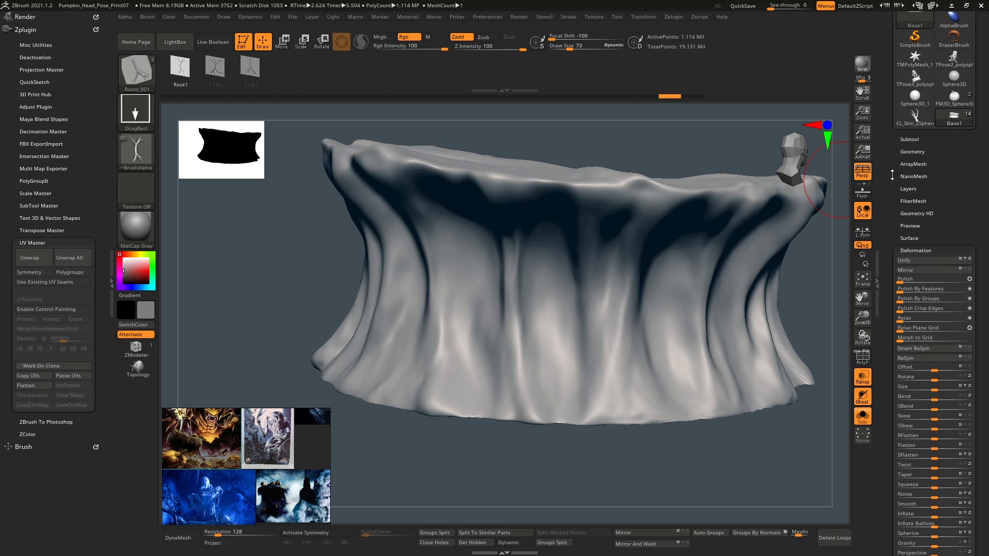
left_click_drag(619, 265, 669, 281)
left_click(862, 416)
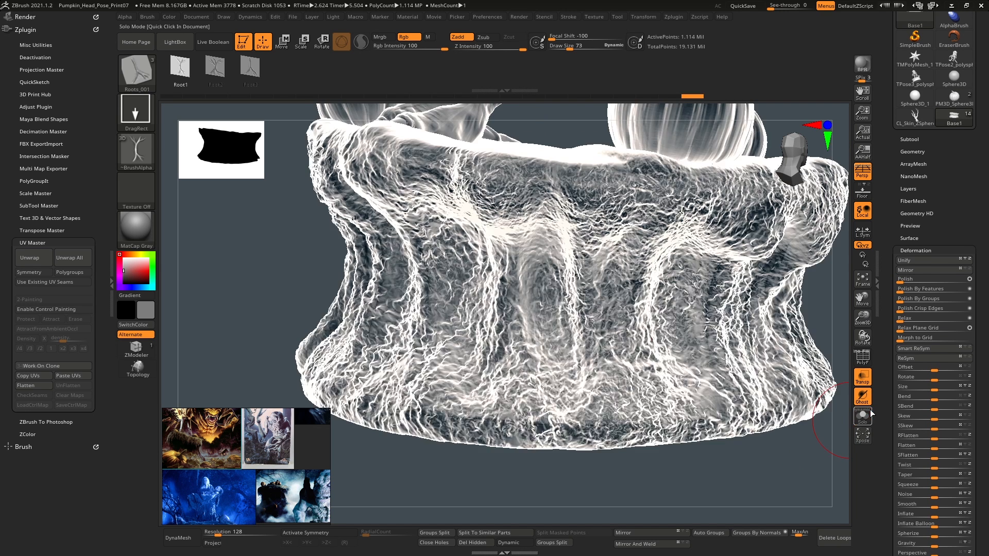
scroll(927, 469, "down", 2)
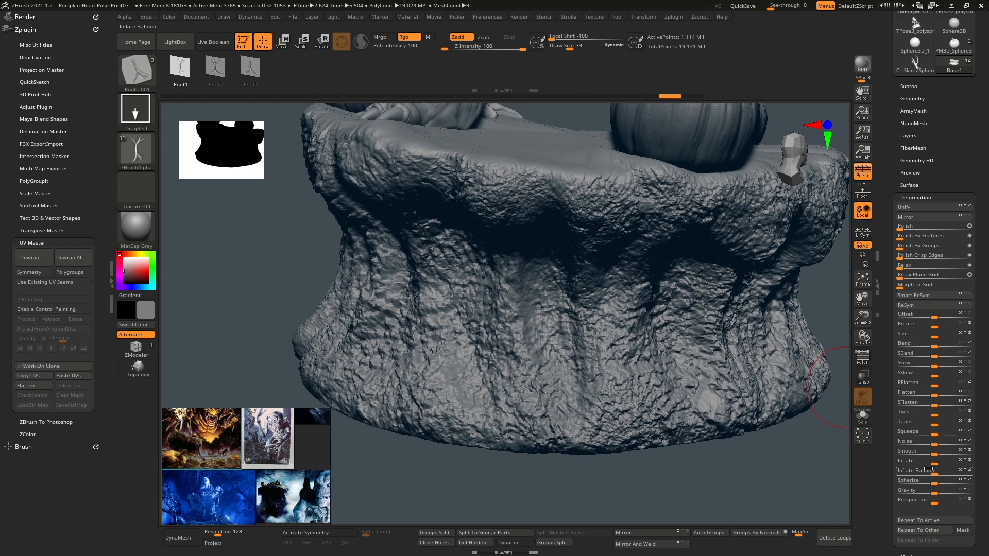
mouse_move(936, 462)
left_mouse_down()
mouse_move(949, 457)
mouse_move(934, 460)
left_mouse_up()
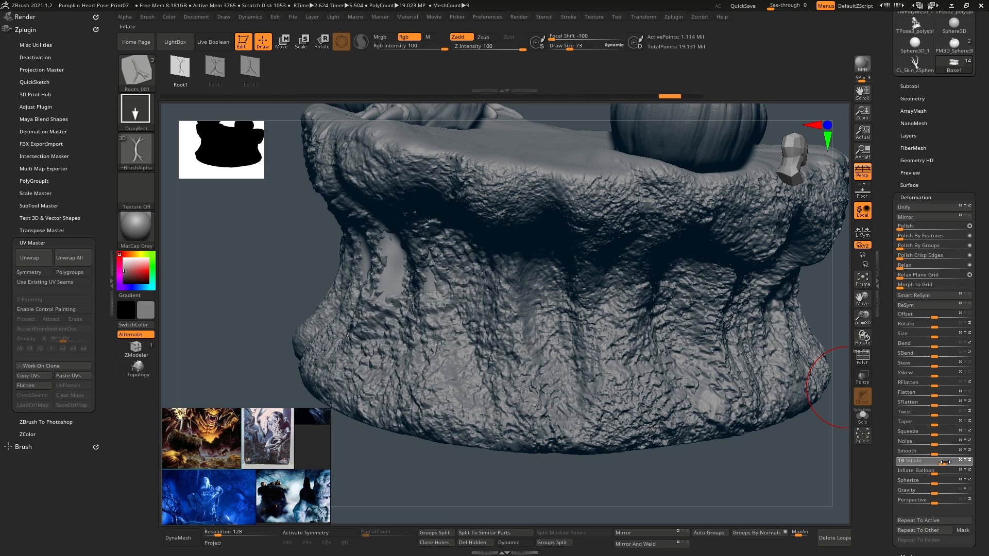
- Choose the Root2 shape and stamp a root over the smooth patches showing on the base's side wall
right_click_drag(432, 288, 481, 242)
left_click(912, 98)
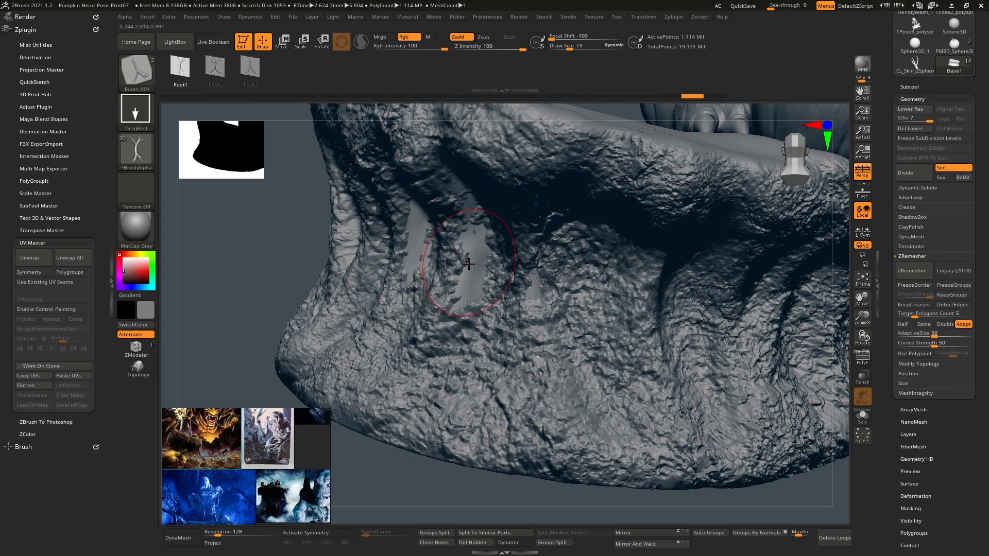
left_click(216, 69)
left_click_drag(466, 206, 474, 299)
mouse_move(515, 268)
right_mouse_down()
mouse_move(578, 290)
mouse_move(626, 283)
mouse_move(581, 287)
right_mouse_up()
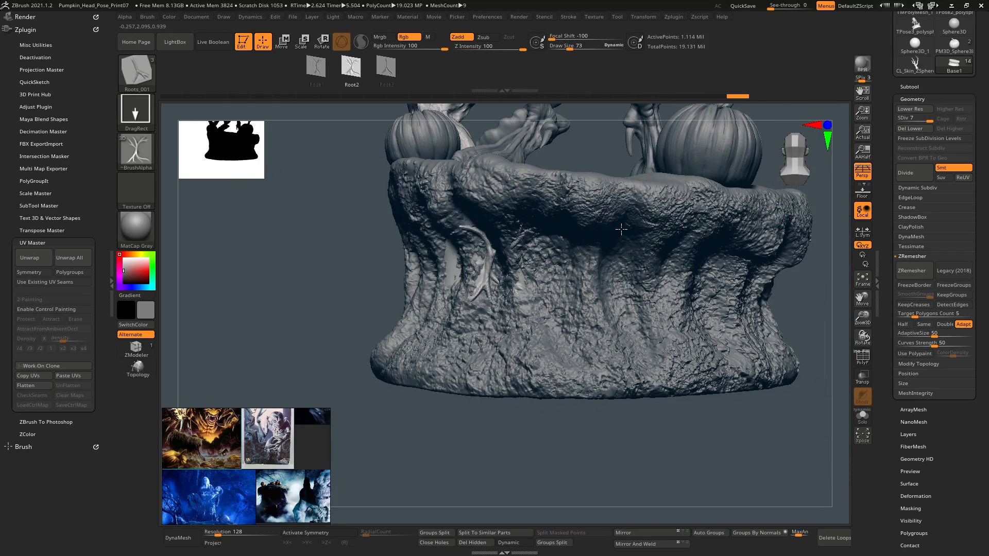
mouse_move(621, 229)
right_mouse_down()
mouse_move(639, 256)
mouse_move(622, 248)
right_mouse_up()
- Roll the duplicate base back to its smooth state before deflating, try a Root2 stamp on its wall, and undo the stamp
mouse_move(718, 98)
left_mouse_down()
mouse_move(166, 97)
mouse_move(187, 100)
left_mouse_up()
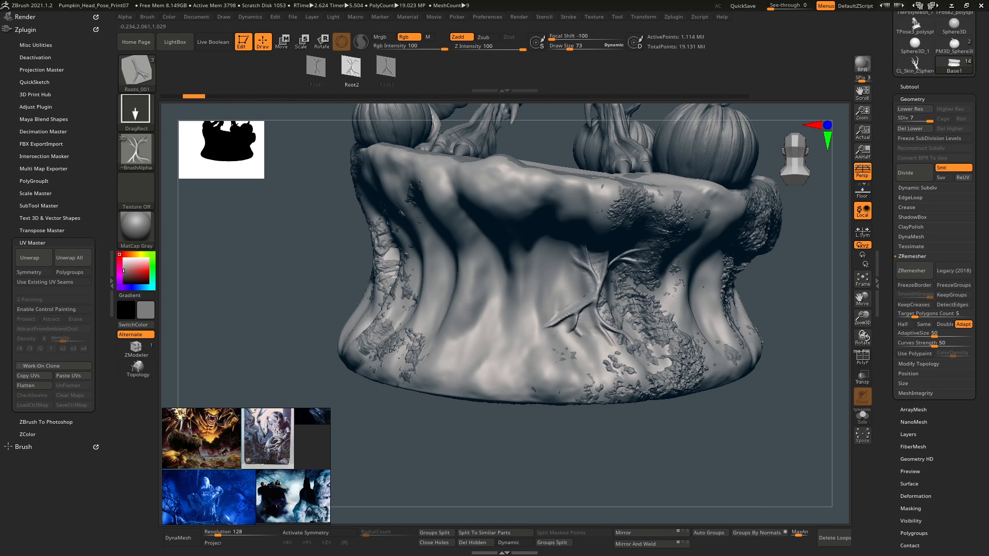
left_click_drag(615, 225, 618, 241)
left_click(632, 267)
right_click_drag(634, 266, 640, 249)
key("ctrl+z")
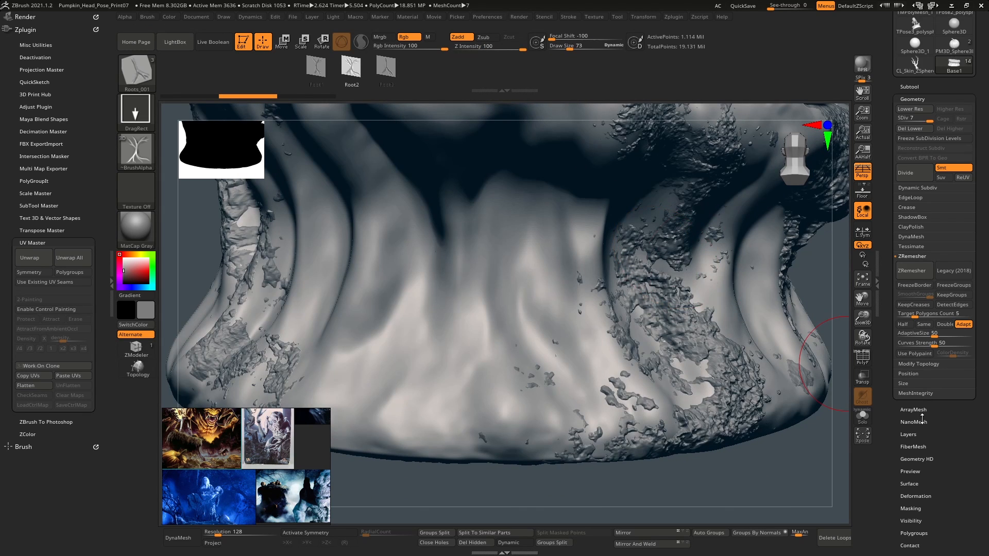
- Set the root brush's draw size to 41
scroll(916, 398, "down", 5)
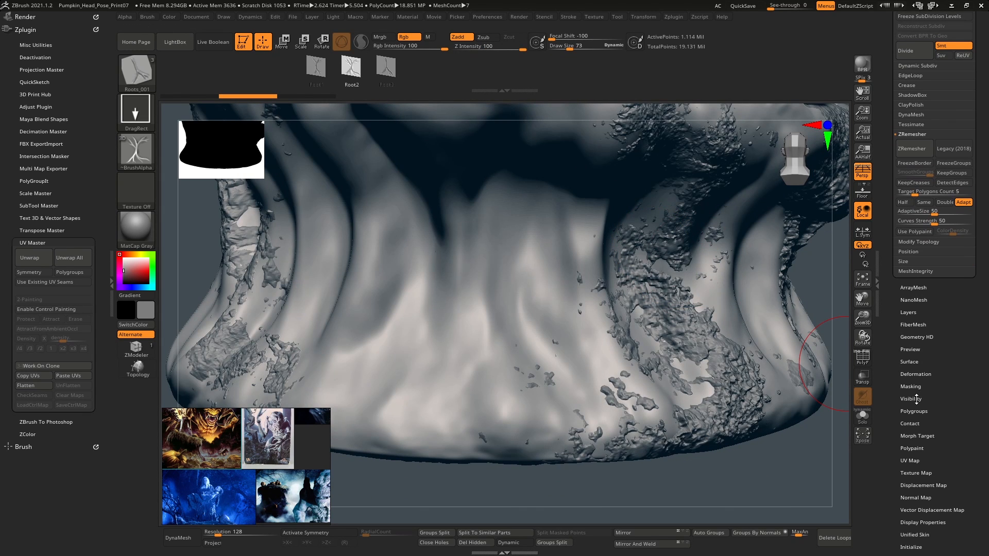
left_click_drag(893, 382, 891, 376)
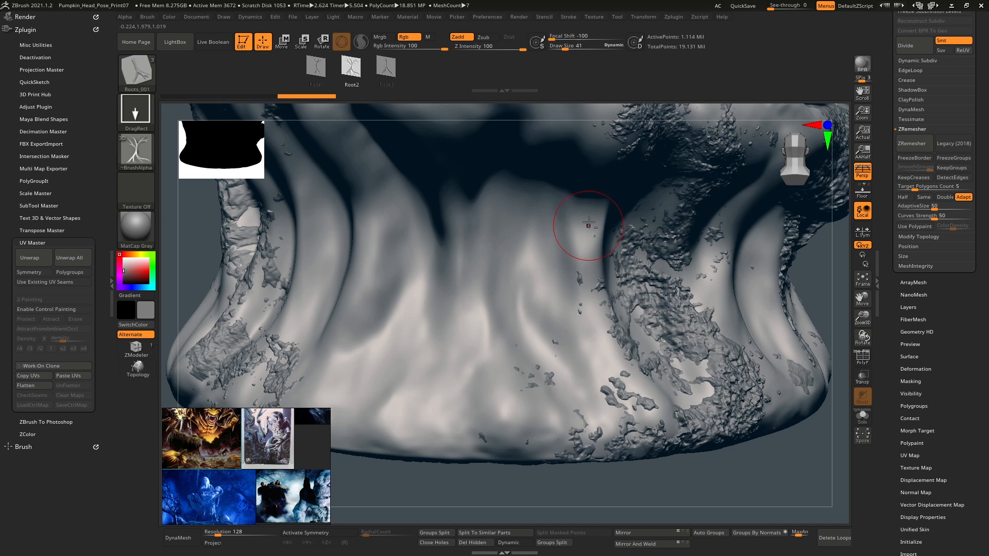
- Try carving into the smooth duplicate base's side wall with the ClayBuildup brush, smoothing it to bring the rocky surface through
key("b")
key("c")
key("b")
mouse_move(592, 206)
left_mouse_down("shift")
mouse_move(576, 229)
mouse_move(616, 318)
left_mouse_up("shift")
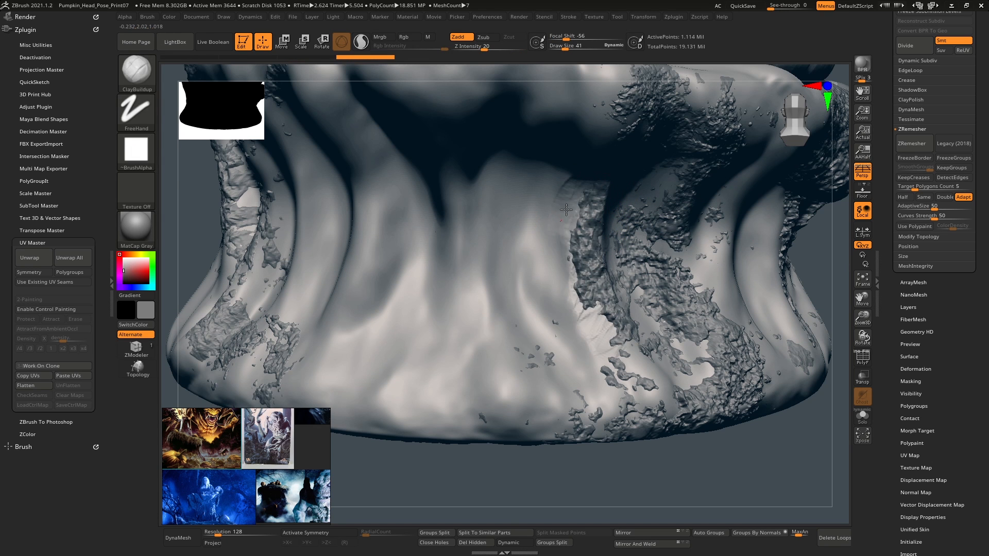
mouse_move(566, 209)
left_mouse_down()
mouse_move(592, 356)
mouse_move(561, 186)
mouse_move(601, 345)
left_mouse_up()
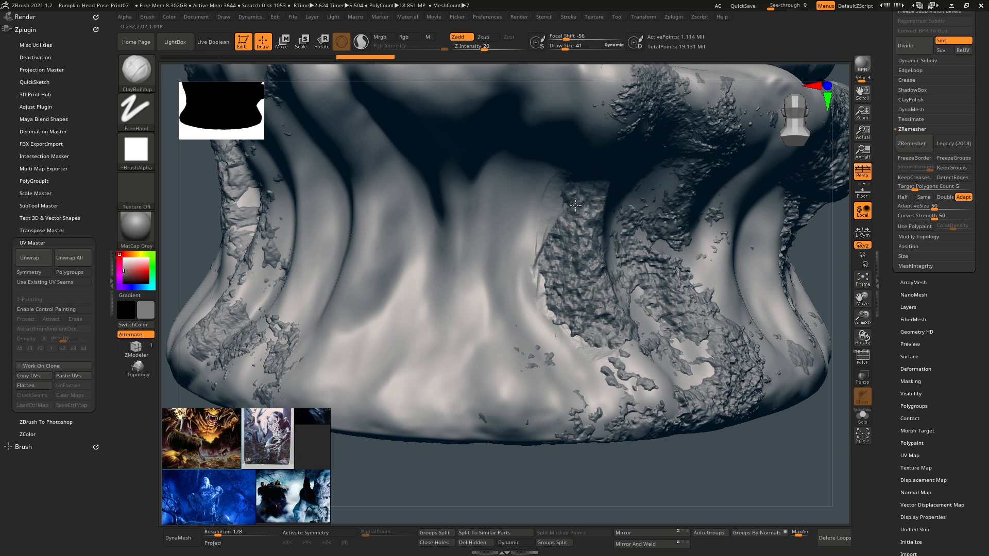
left_click_drag(575, 205, 565, 260)
- Return to the Roots_001 brush and undo the last clay strokes on the duplicate base's wall
key("b")
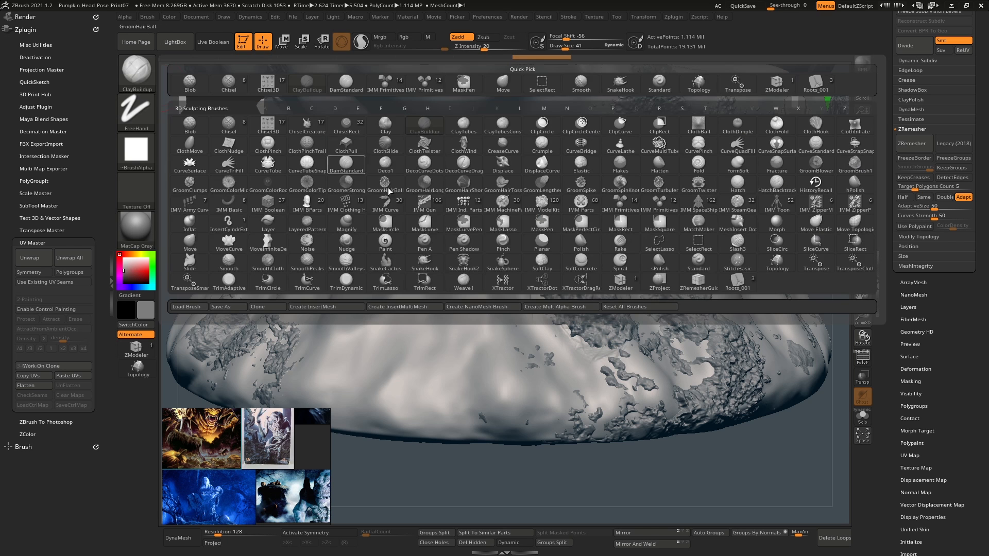
left_click(597, 264)
key("ctrl+z")
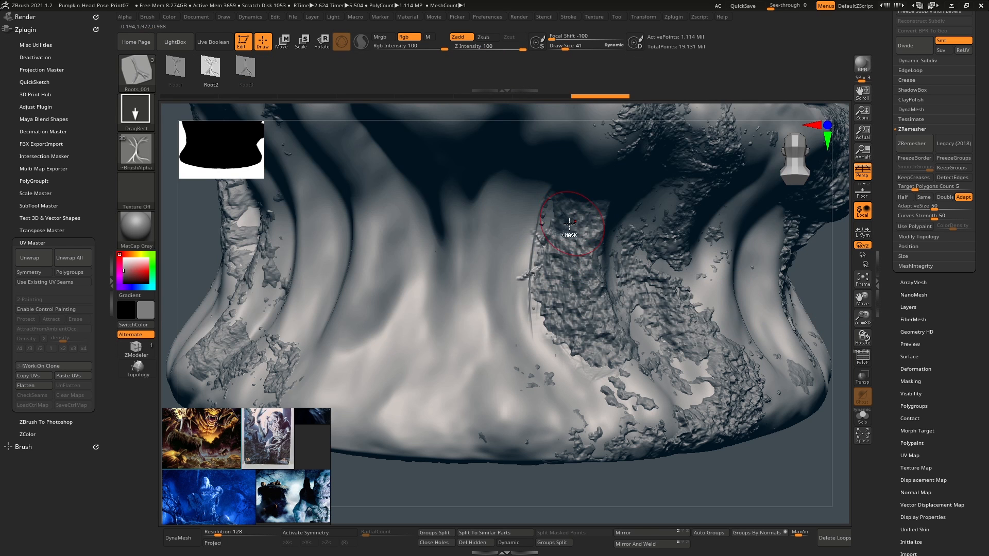
key("ctrl+z")
key("ctrl+z")
key("ctrl+z")
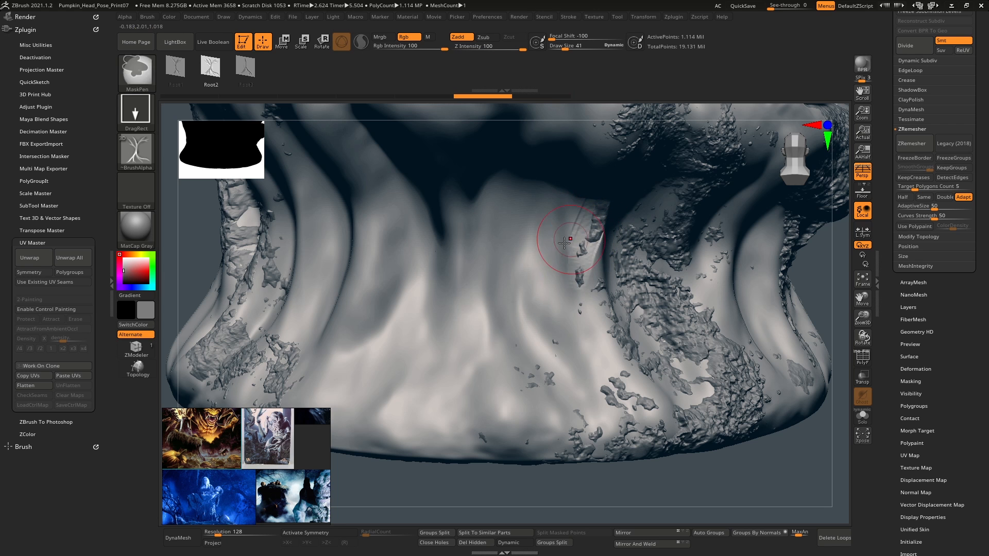
- Choose the Root1 shape and stamp several connected roots across the duplicate base's side wall
right_click_drag(453, 250, 484, 242)
left_click_drag(438, 293, 448, 273)
key("ctrl+z")
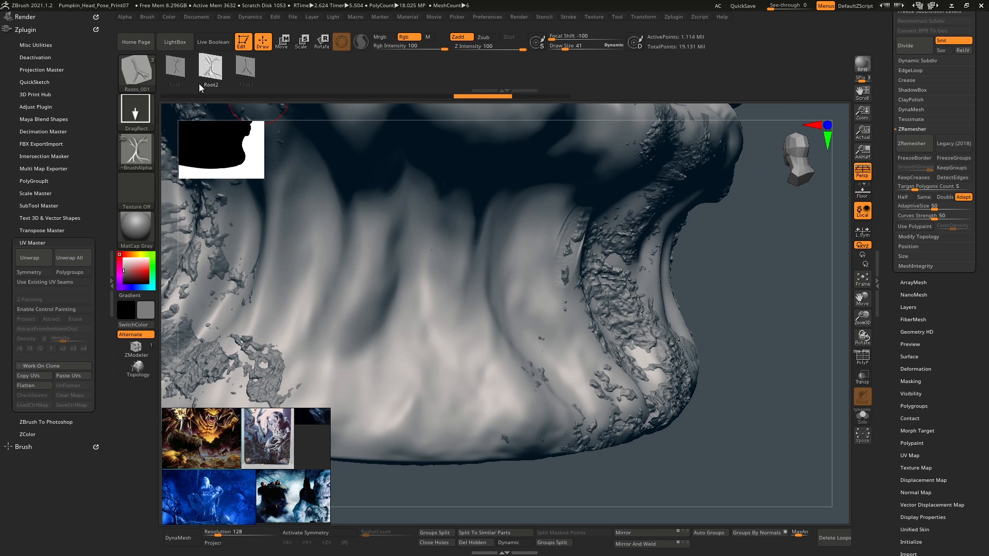
left_click(191, 73)
left_click_drag(512, 197, 504, 199)
right_click_drag(505, 198, 497, 202)
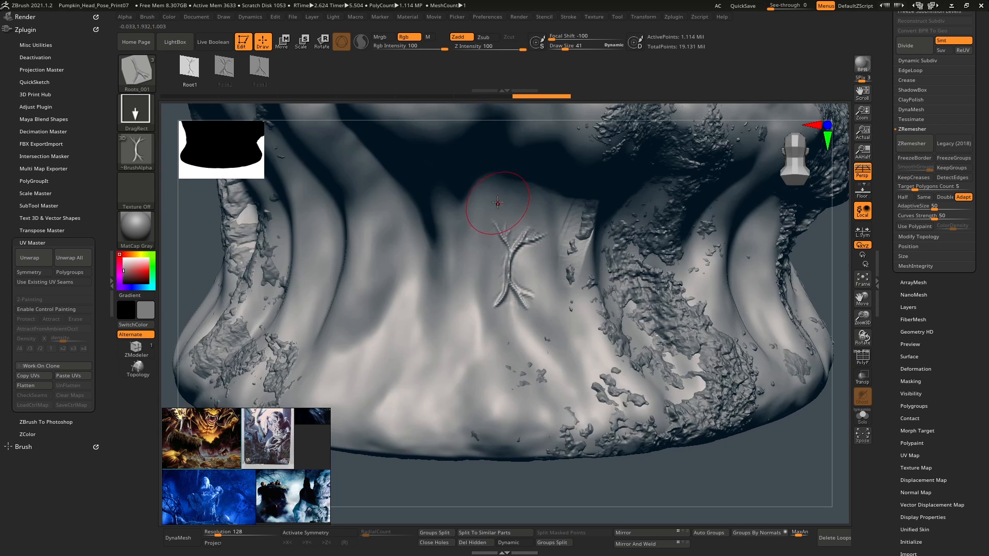
left_click_drag(511, 237, 520, 214)
mouse_move(520, 214)
right_mouse_down()
mouse_move(550, 264)
mouse_move(603, 290)
right_mouse_up()
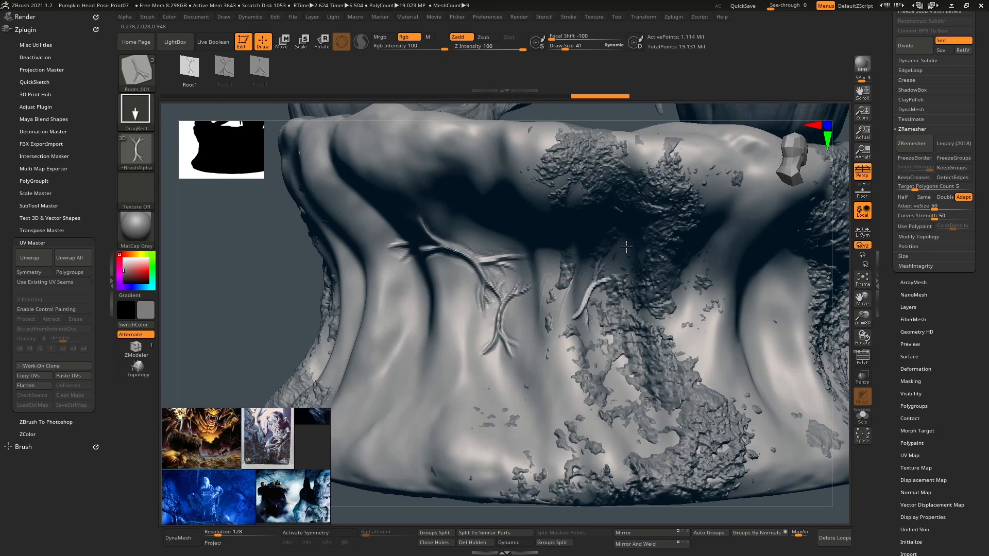
- Preview the duplicate base at its lowest subdivision level and return it to level 7
right_click_drag(596, 221, 604, 234)
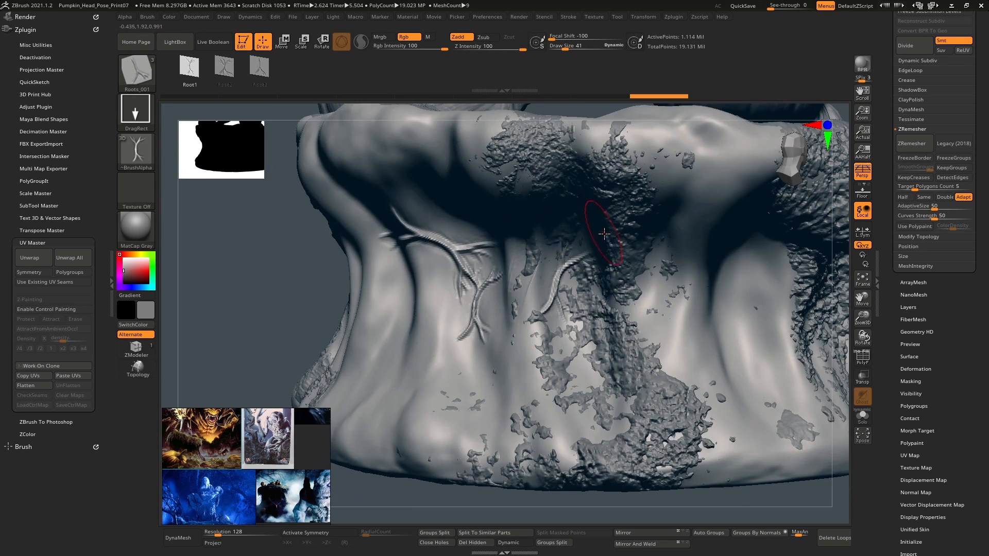
scroll(887, 282, "up", 6)
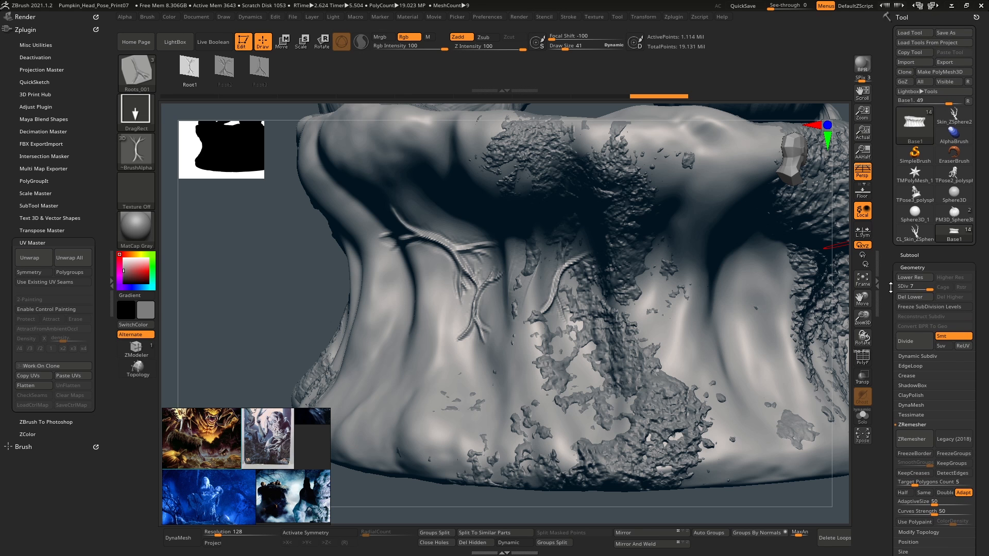
scroll(890, 288, "down", 2)
left_click(904, 274)
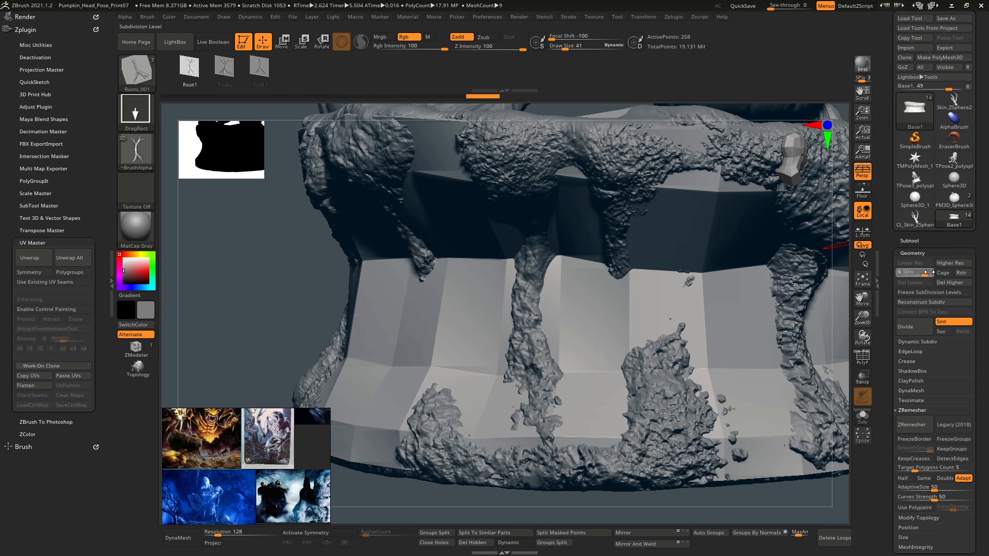
left_click(928, 272)
right_click_drag(708, 266, 718, 252)
- Delete the smooth duplicate subtool Base1
left_click(910, 240)
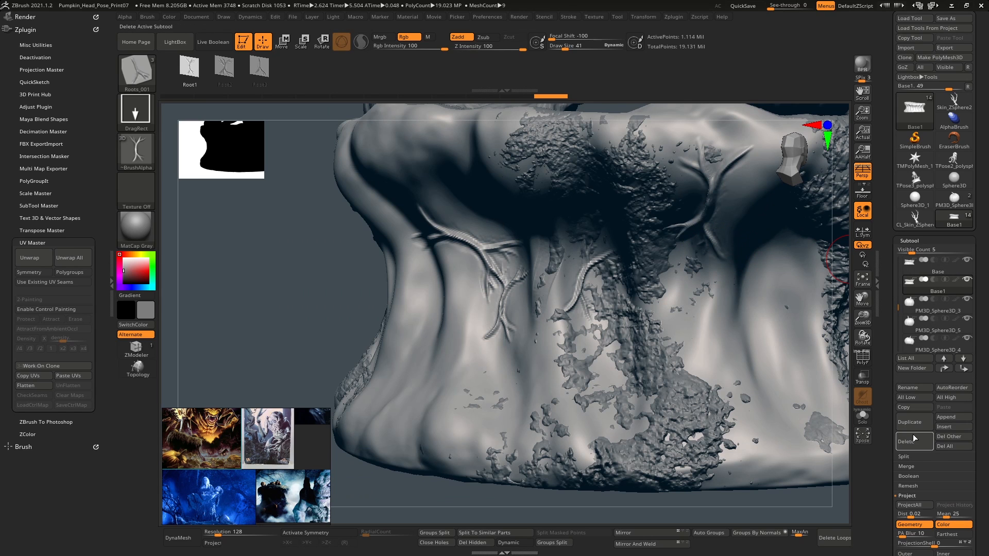
left_click(906, 441)
left_click(880, 437)
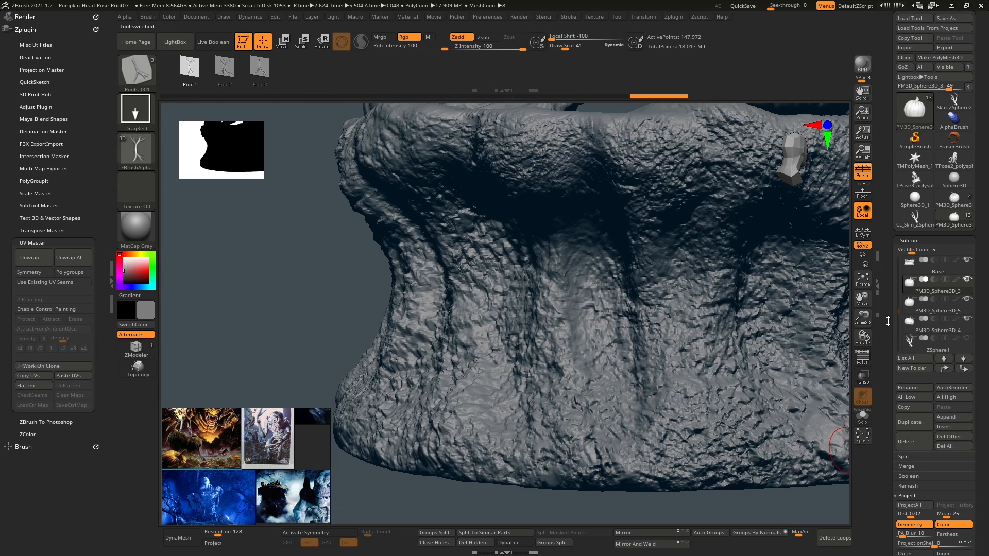
- Select the rocky Base subtool and add a new sculpting layer named Roots
left_click(910, 241)
left_click(907, 197)
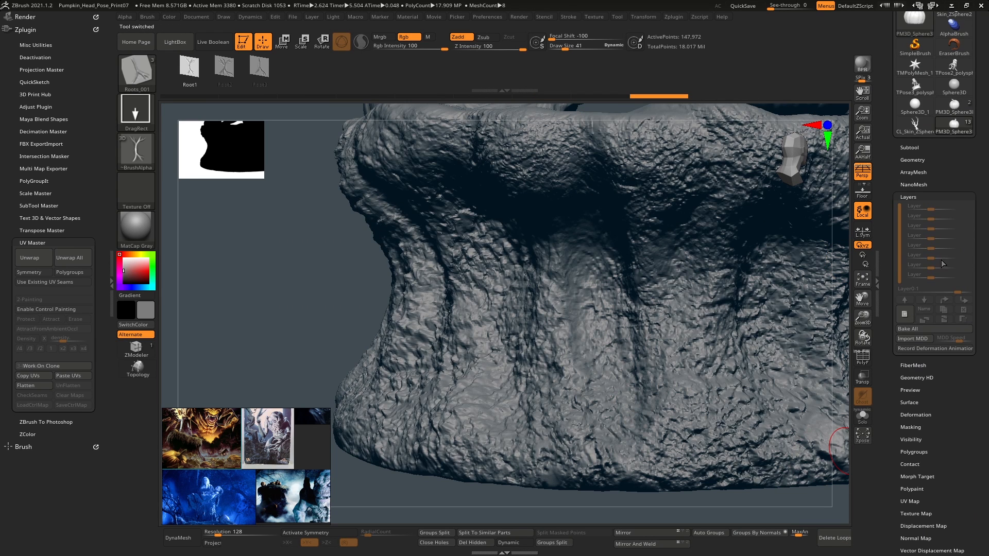
left_click(759, 254, "alt")
left_click(905, 314)
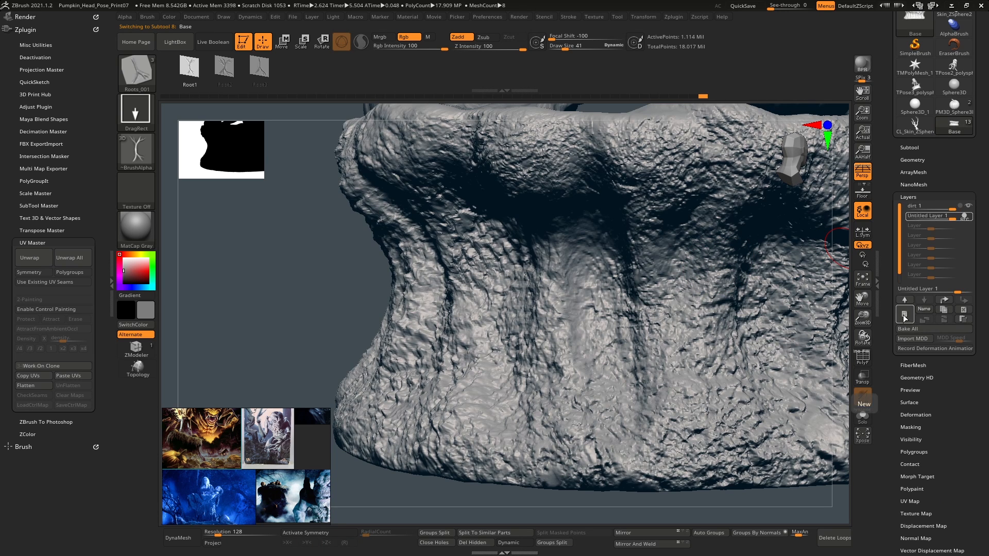
left_click(923, 309)
type("Roots")
key("Return")
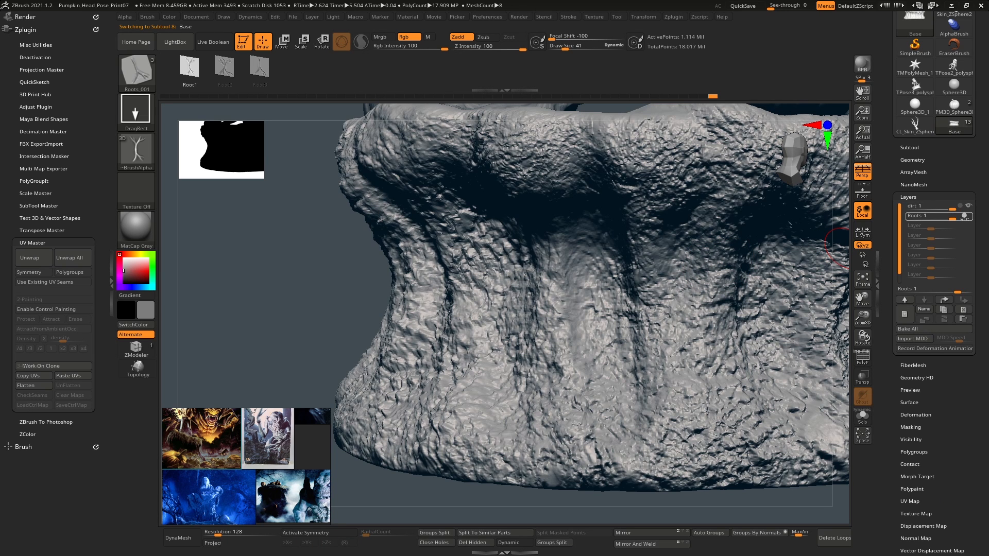
- Stamp Root1 roots on the rocky base's side wall and lower the dirt layer's intensity to about 0.2
left_click_drag(569, 356, 547, 419)
right_click_drag(548, 419, 621, 311)
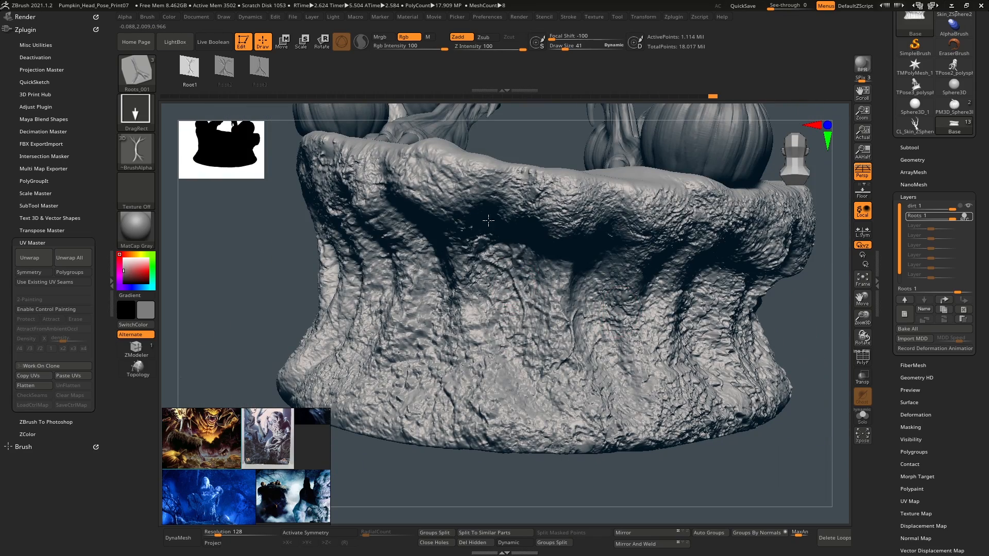
mouse_move(485, 218)
left_mouse_down()
mouse_move(465, 224)
mouse_move(478, 222)
left_mouse_up()
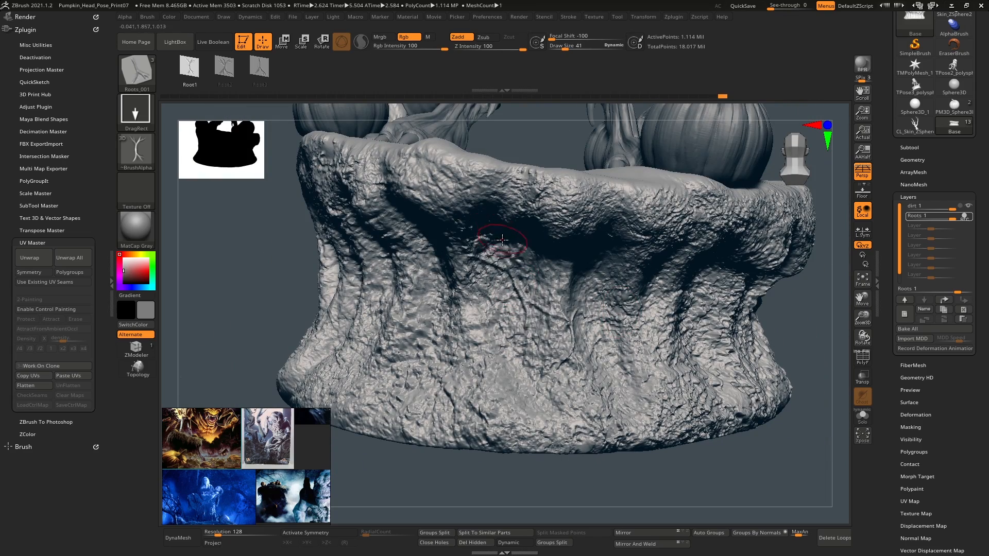
right_click_drag(499, 246, 538, 283)
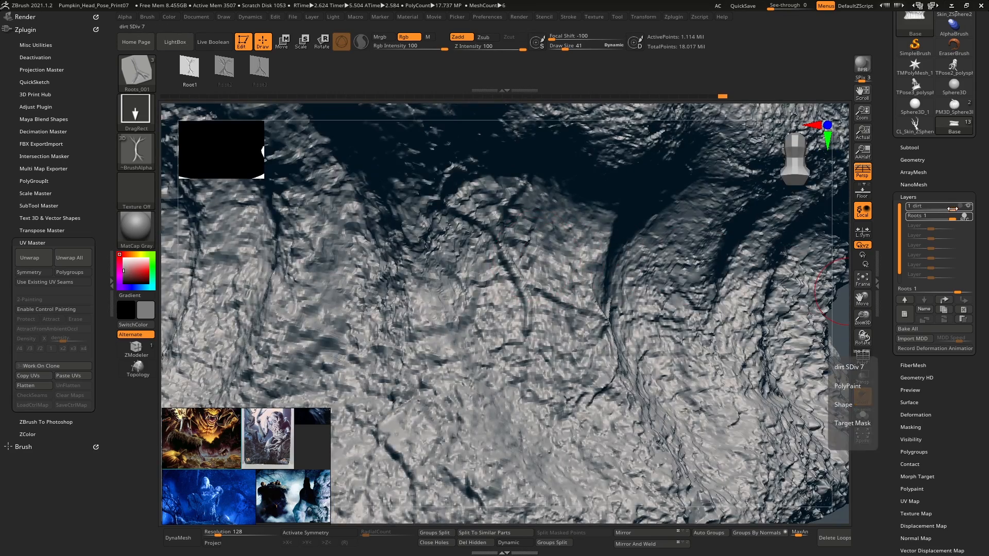
left_click_drag(951, 208, 936, 207)
left_click(919, 215)
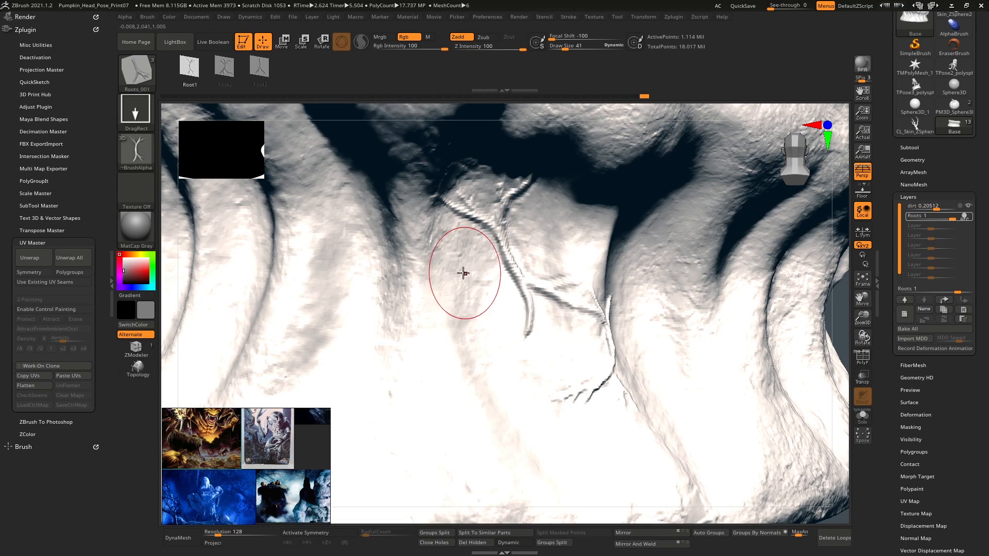
- Switch the material to MatCap Green and bring the whole statue into view
key("f")
key("m")
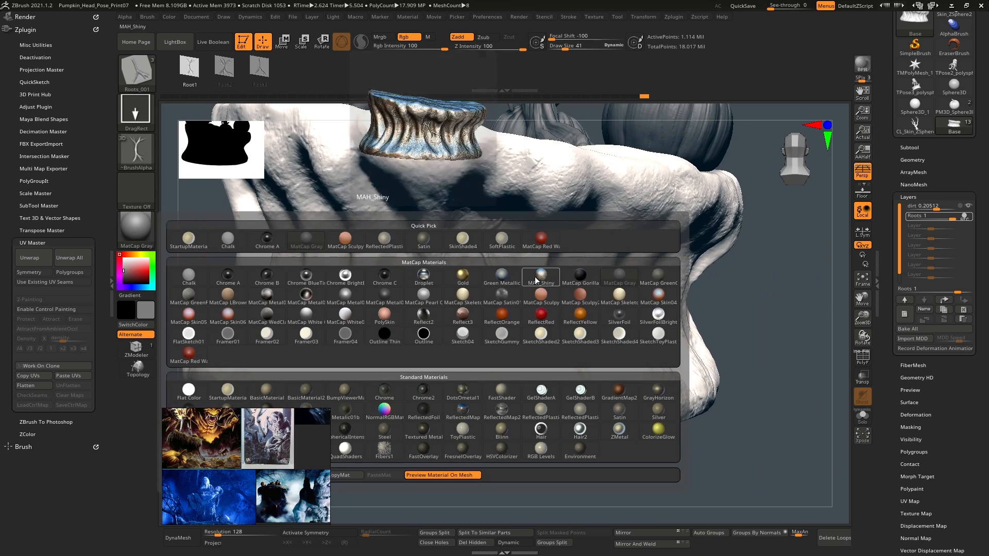
left_click(621, 279)
key("m")
left_click(660, 278)
left_click_drag(721, 350, 697, 338, "alt")
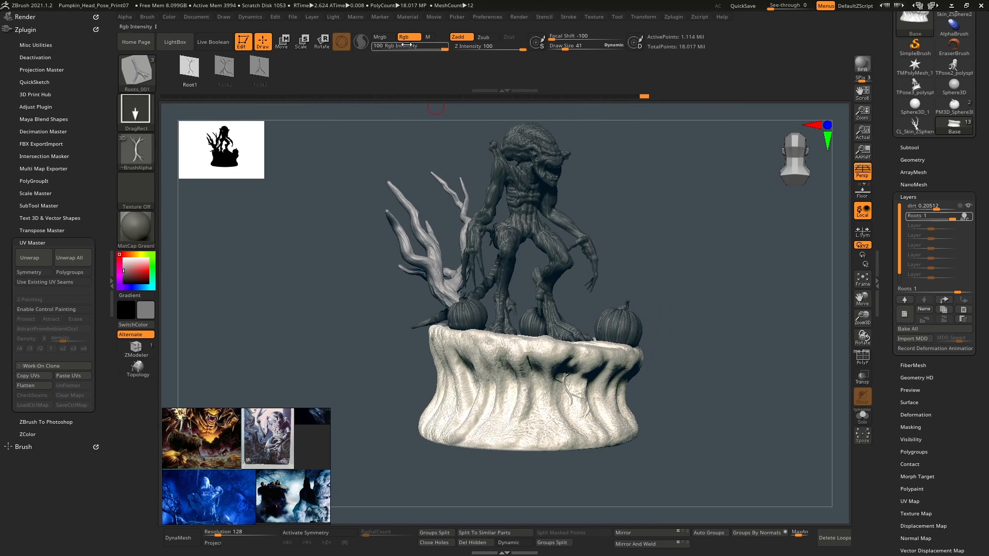
- Put the Roots layer back into recording and turn off the Base subtool's polypaint display
left_click(333, 16)
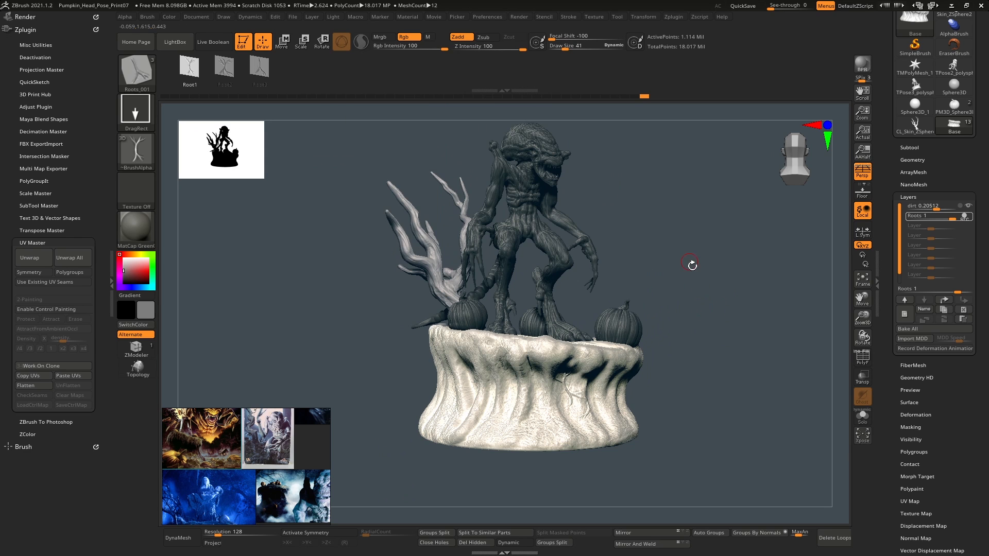
left_click_drag(690, 264, 713, 282)
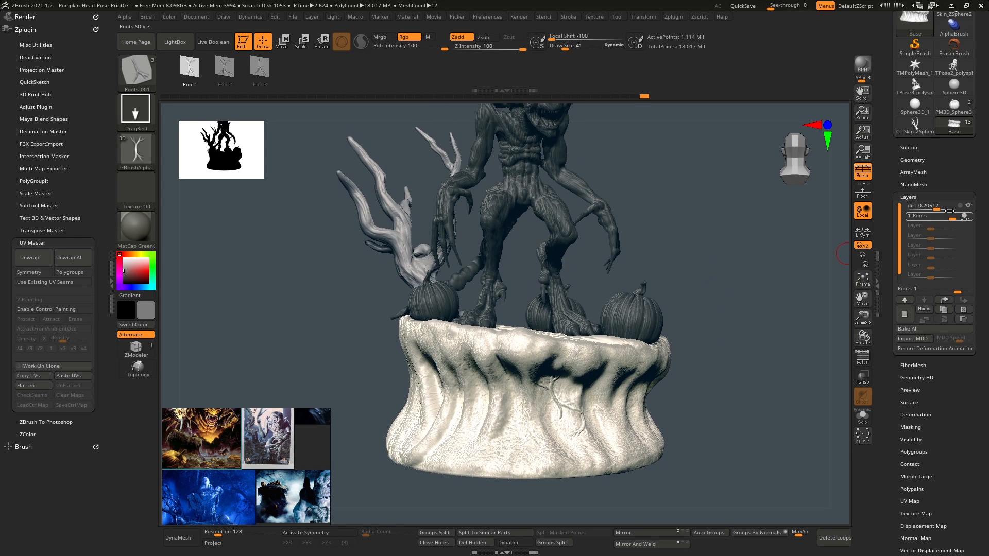
left_click(968, 207)
left_click(966, 207)
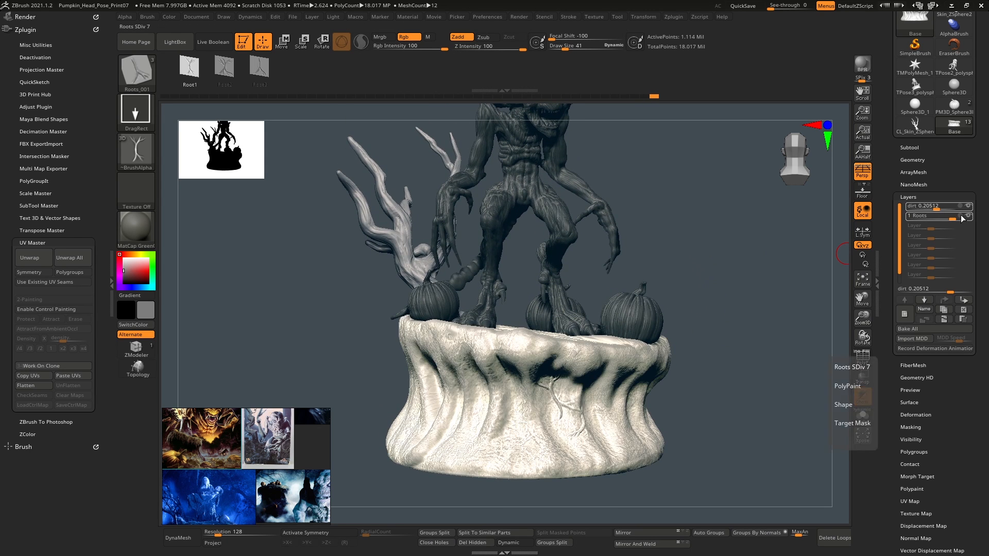
left_click(963, 215)
left_click(910, 148)
left_click(955, 167)
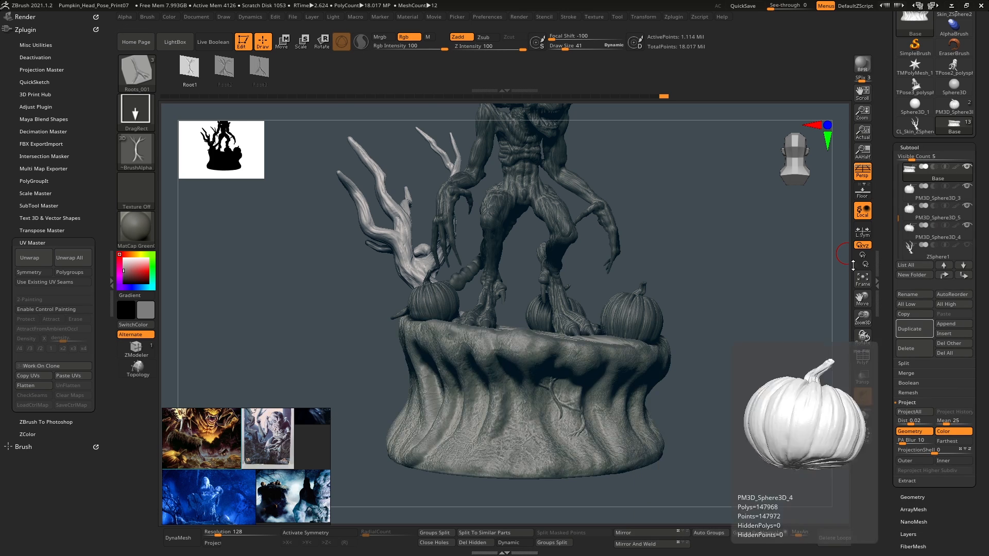
- Set the material to MatCap Gray for a closer view of the base's roots
left_click_drag(706, 424, 644, 335, "alt")
key("m")
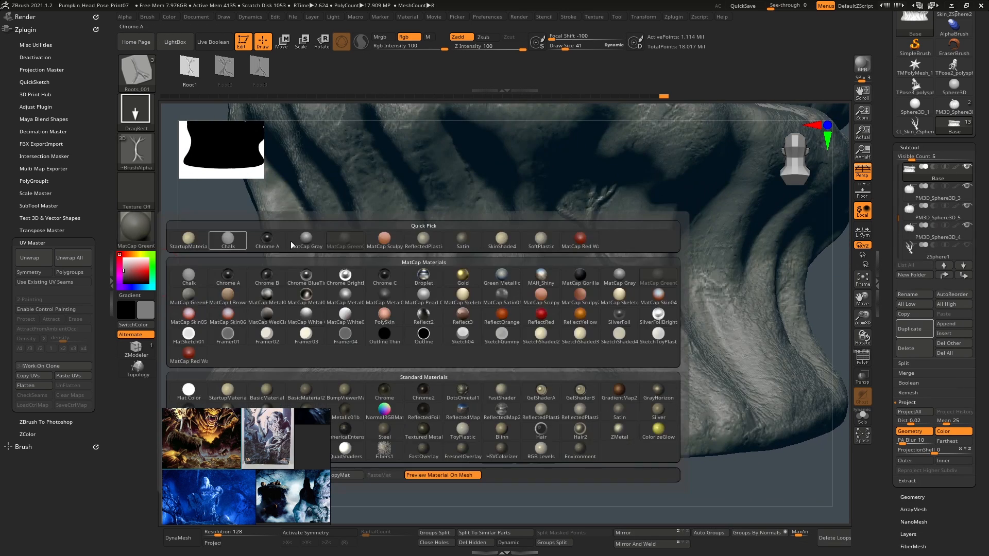
left_click(620, 279)
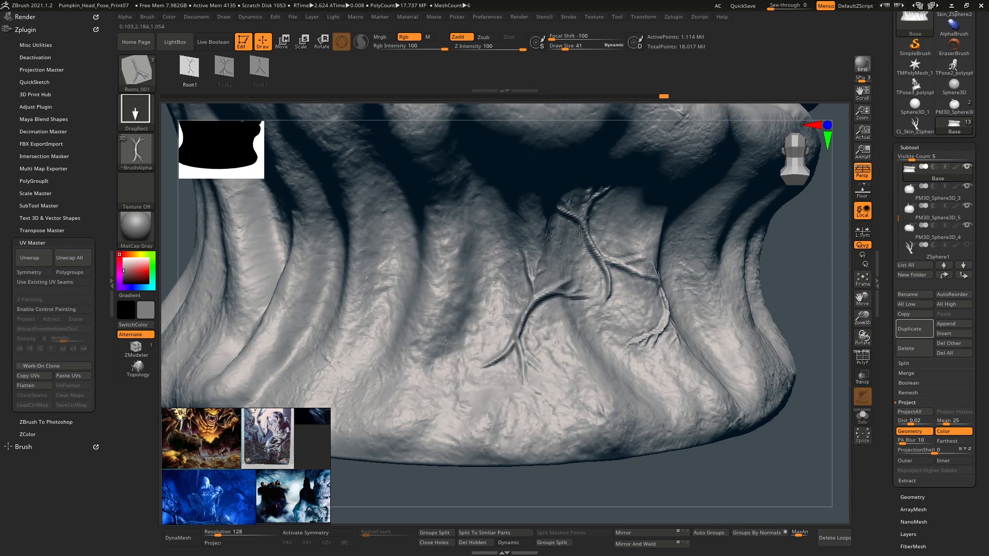
- Stamp more roots down the base's side wall, extending the existing network with the Root3 shape
mouse_move(637, 238)
right_mouse_down()
mouse_move(592, 302)
mouse_move(576, 289)
mouse_move(600, 246)
right_mouse_up()
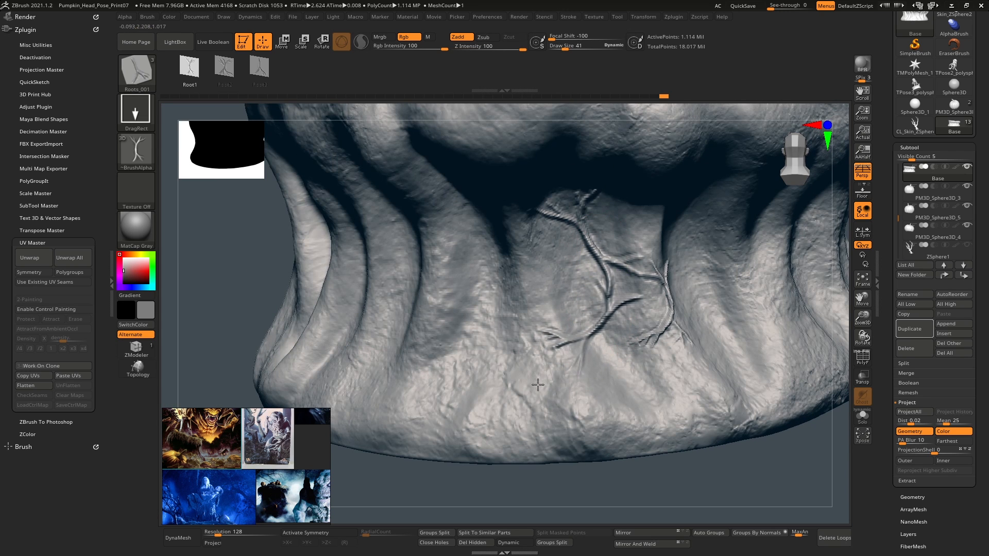
mouse_move(544, 380)
right_mouse_down("alt")
mouse_move(593, 257)
mouse_move(580, 260)
mouse_move(587, 249)
mouse_move(593, 270)
mouse_move(621, 222)
mouse_move(622, 257)
mouse_move(579, 355)
right_mouse_up("alt")
left_click(260, 69)
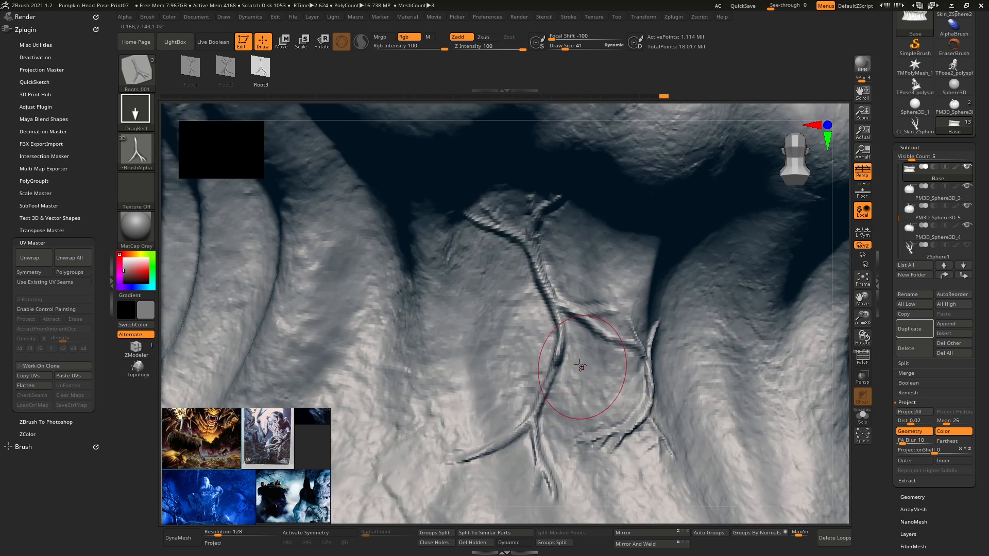
key("space")
left_click_drag(567, 357, 554, 352)
right_click_drag(551, 350, 544, 366, "alt")
- Build up and smooth the joints between the stamped roots using ClayBuildup at draw size 6
key("b")
key("c")
key("b")
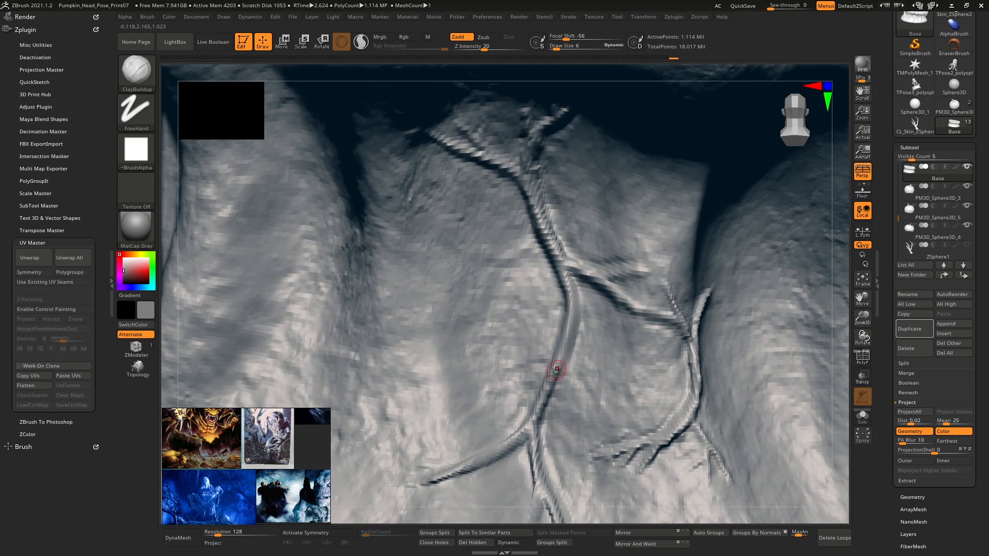
left_click_drag(568, 264, 574, 324)
right_click_drag(547, 350, 542, 352)
left_click_drag(570, 309, 575, 329, "shift")
right_click_drag(546, 380, 607, 322)
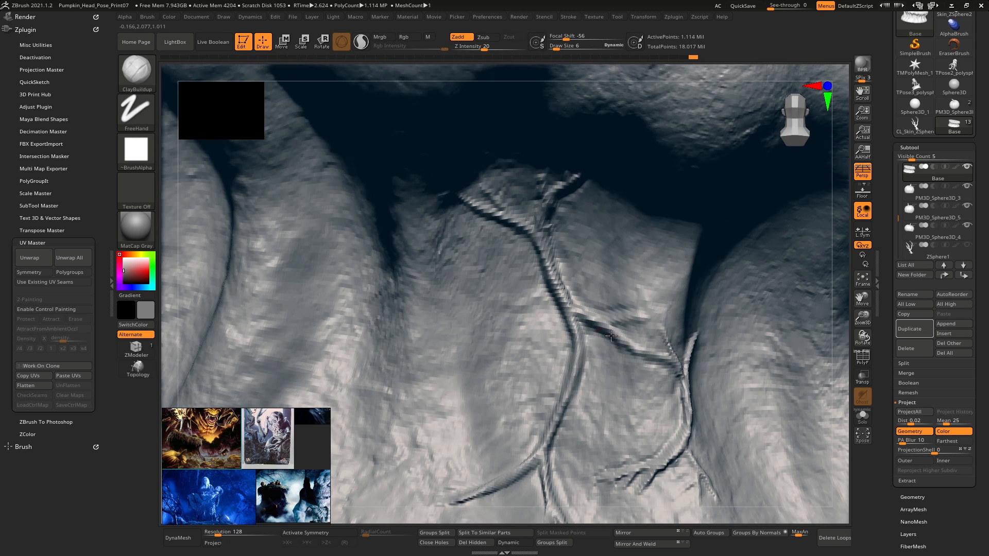
left_click_drag(663, 361, 680, 371)
- Inspect the Base's subdivision settings, its root detail from several angles, and its mesh density with the polyframe display
left_click_drag(914, 492, 914, 421)
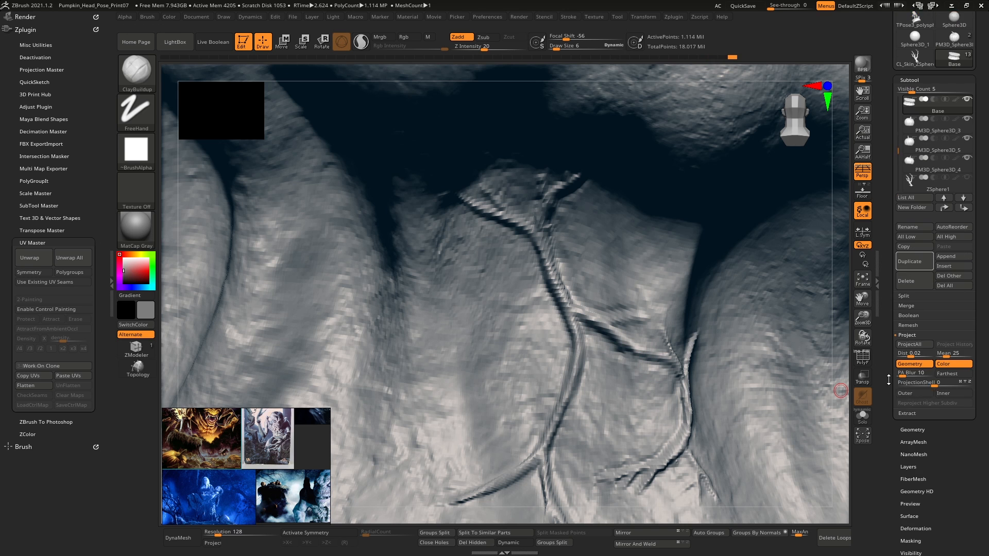
left_click(914, 422)
mouse_move(633, 354)
right_mouse_down("ctrl")
mouse_move(632, 328)
mouse_move(650, 346)
right_mouse_up("ctrl")
right_click_drag(650, 346, 655, 375, "ctrl")
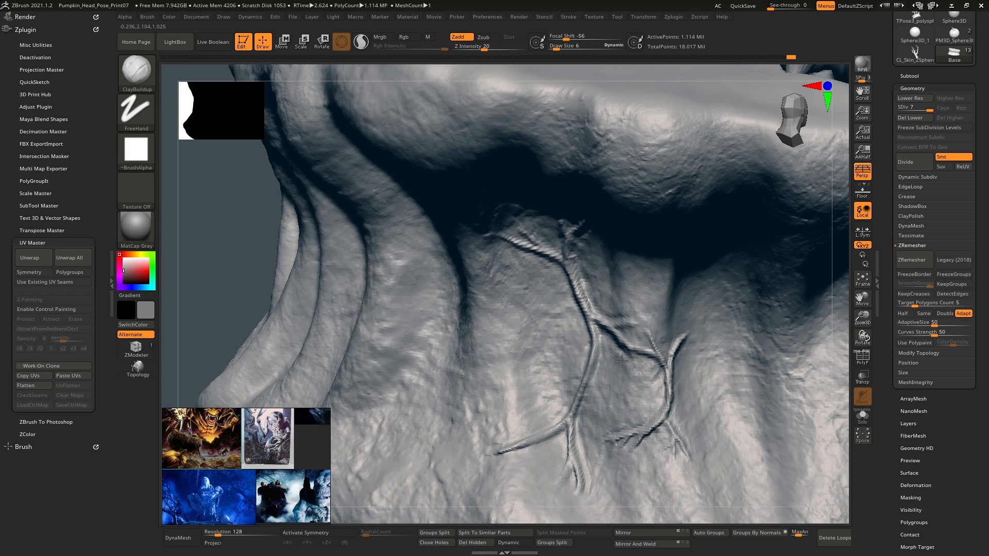
key("shift")
mouse_move(631, 346)
right_mouse_down()
mouse_move(665, 314)
mouse_move(638, 329)
mouse_move(654, 315)
mouse_move(650, 288)
mouse_move(682, 301)
right_mouse_up()
left_click(869, 363)
left_click(870, 364)
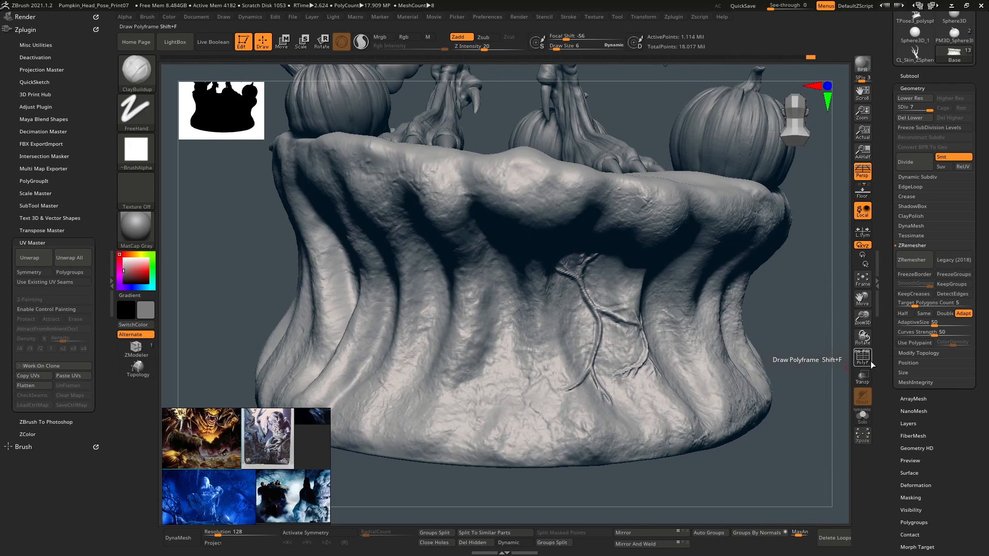
- Set the dirt layer's intensity to -0.38461 and switch to the Roots layer for further root detailing
left_click(911, 423)
left_click_drag(935, 137, 927, 135)
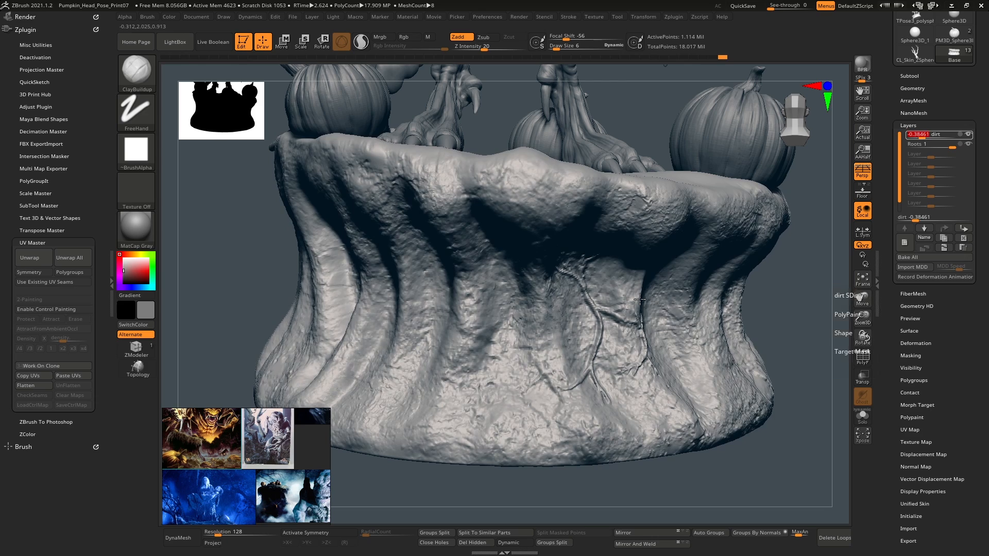
right_click_drag(639, 299, 632, 345, "ctrl")
right_click_drag(592, 279, 586, 262, "ctrl")
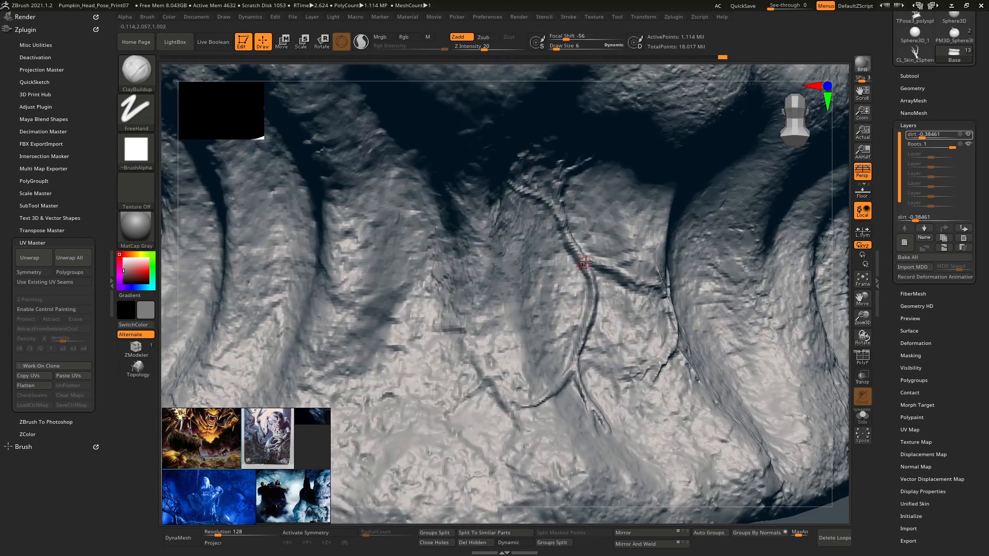
left_click(967, 145)
left_click(909, 75)
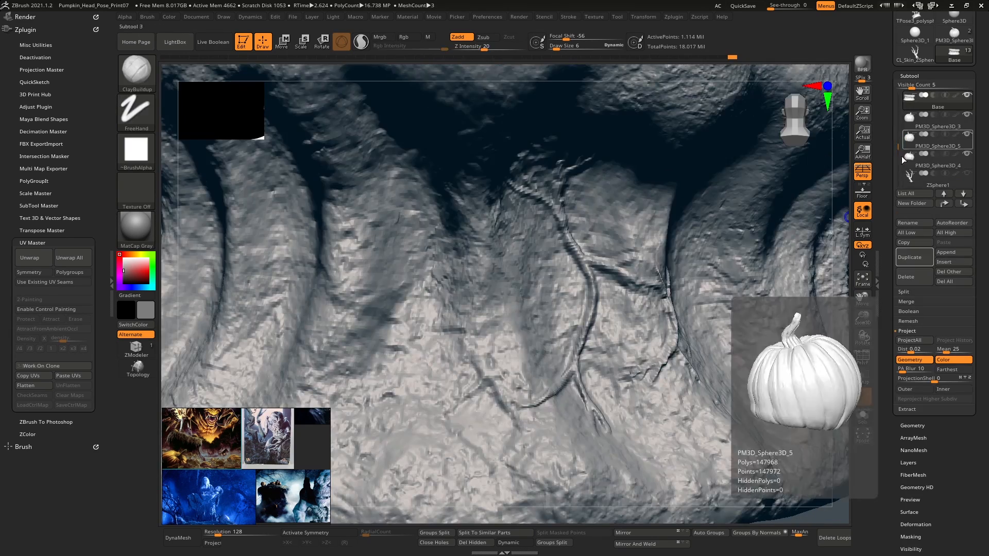
- Choose the Roots_001 brush and stamp Root3 roots on the side wall beneath the rim, undoing the last stamp
left_click(169, 16)
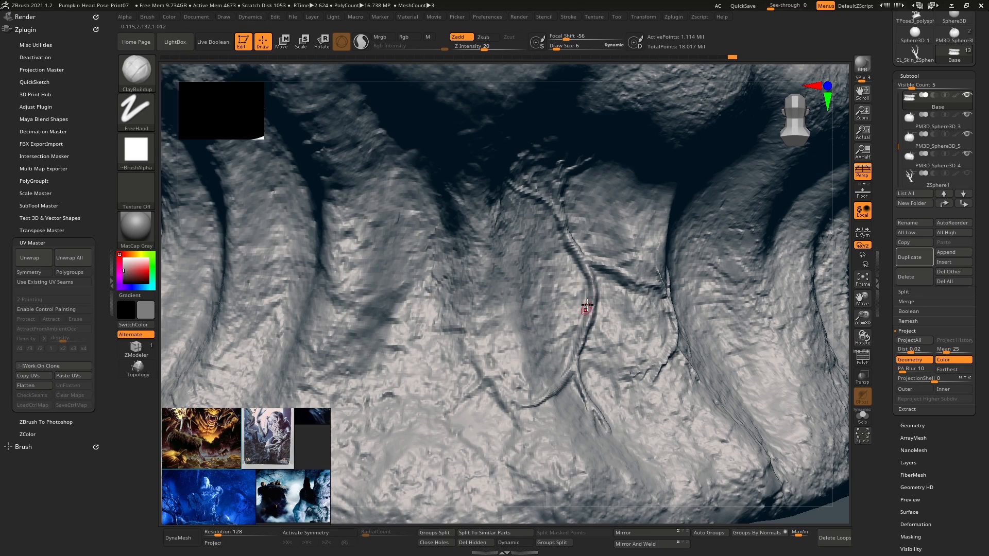
right_click_drag(588, 305, 563, 262, "ctrl")
left_click(136, 79)
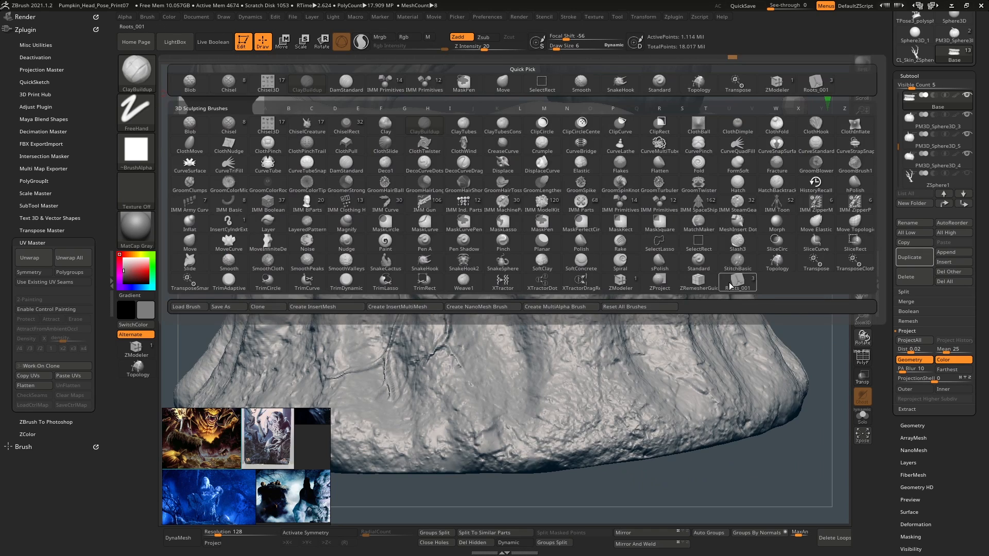
left_click(566, 263)
right_click_drag(595, 179, 483, 246)
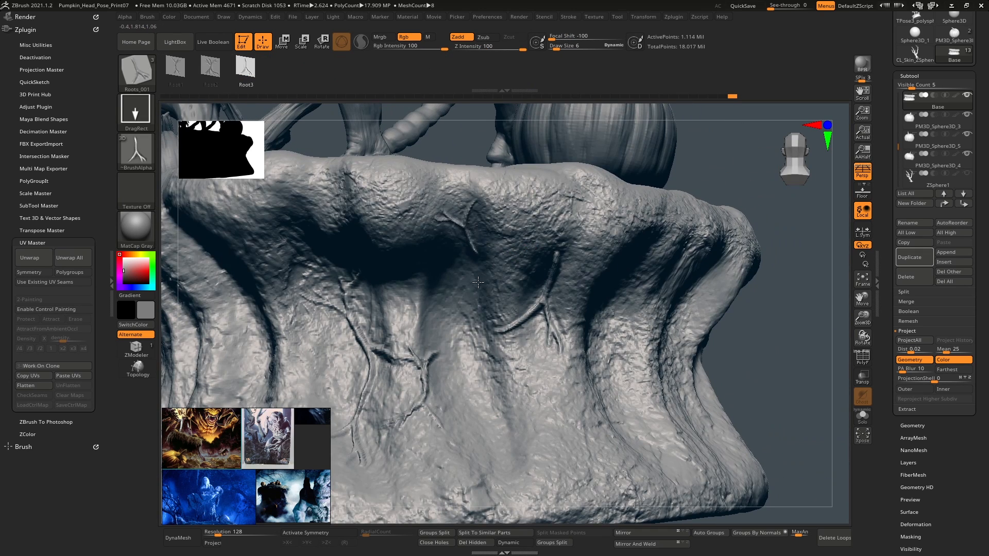
key("ctrl+z")
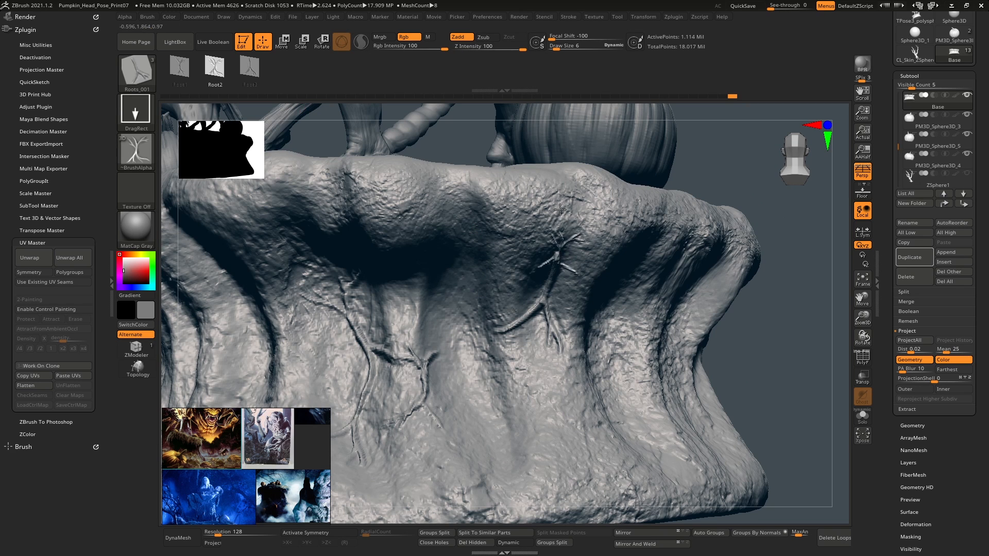
- Try stamping the Root2 shape around the new root beneath the rim and undo the attempts
left_click_drag(556, 232, 576, 234, "shift")
left_click_drag(546, 211, 479, 171)
right_click_drag(481, 173, 518, 211)
right_click_drag(518, 211, 461, 285, "alt")
key("ctrl+z")
left_click_drag(465, 315, 411, 338)
key("ctrl+z")
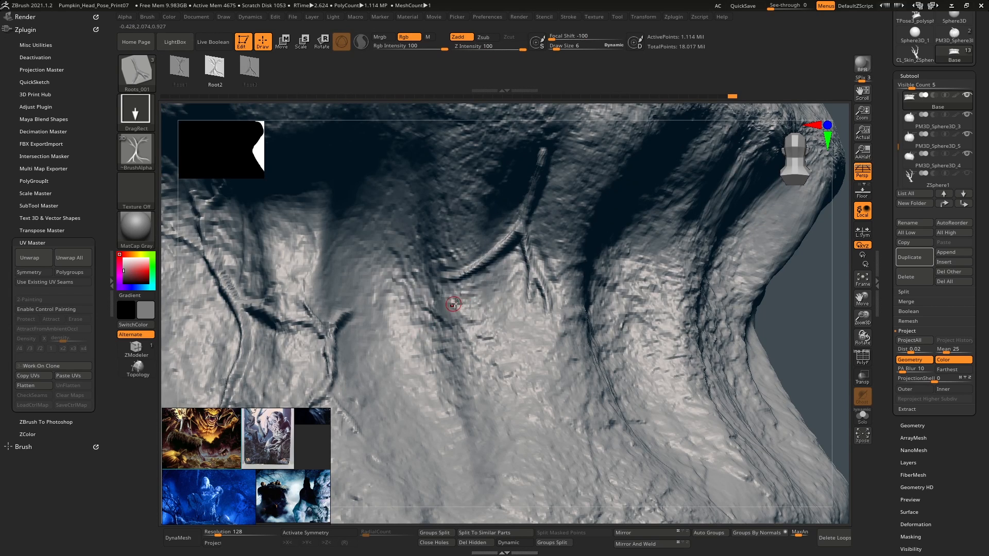
- Stamp Root2 roots along the base's lower edge, undoing a misplaced stamp and placing another
right_click_drag(452, 298, 458, 235, "ctrl")
right_click_drag(481, 391, 569, 298, "alt")
right_click_drag(569, 299, 575, 325)
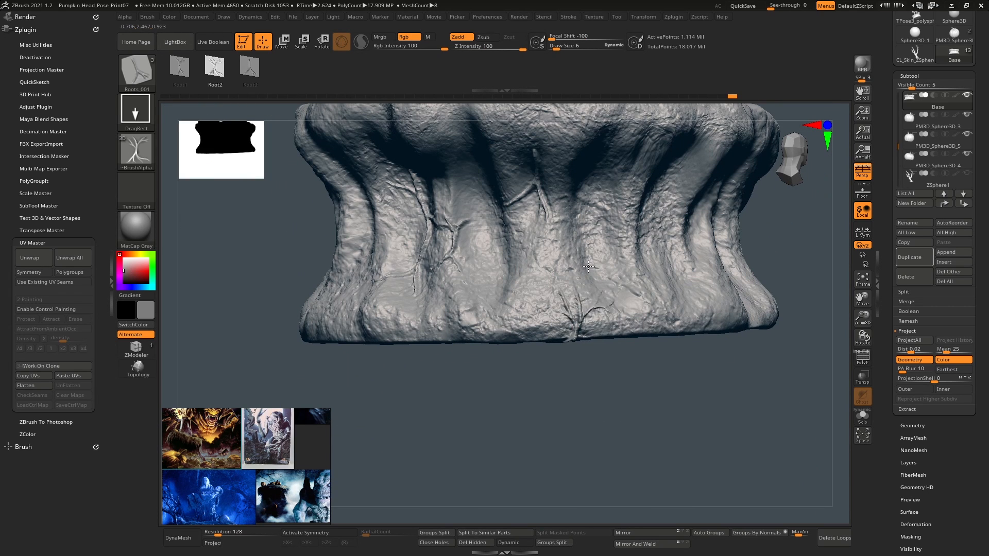
left_click_drag(588, 266, 568, 378)
right_click_drag(595, 297, 582, 315)
right_click_drag(582, 315, 605, 331, "ctrl")
key("ctrl+z")
left_click_drag(678, 326, 673, 399)
right_click_drag(629, 320, 685, 311)
- Reduce the brush's Z Intensity to 55, raise it to 61, and stamp fainter Root2 roots beside the existing root network
left_click_drag(521, 48, 508, 49)
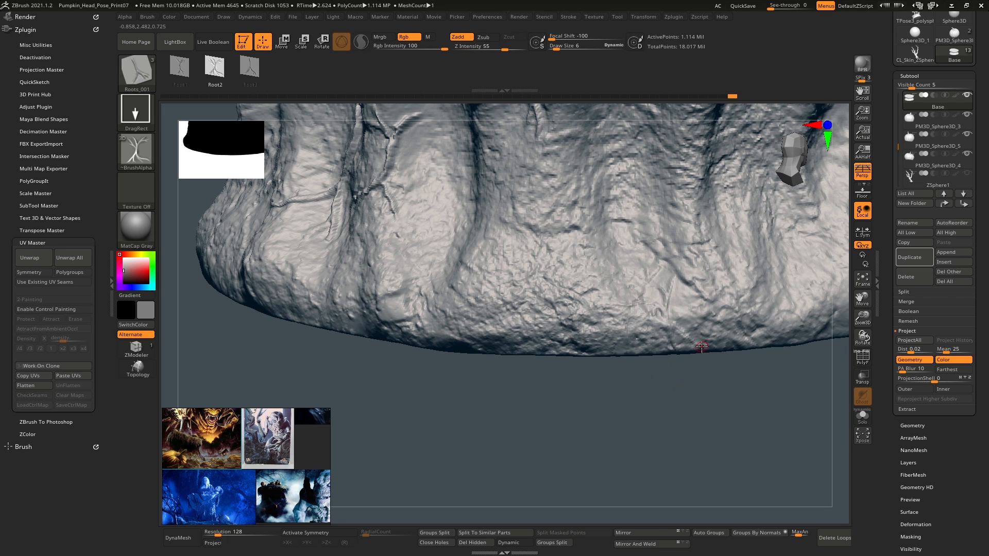
right_click_drag(652, 299, 577, 269)
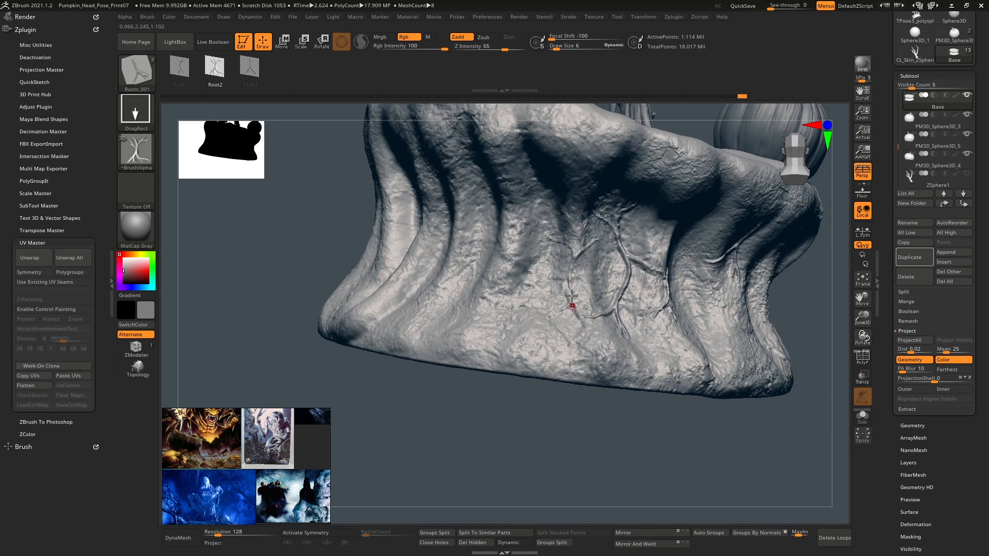
left_click_drag(505, 49, 509, 48)
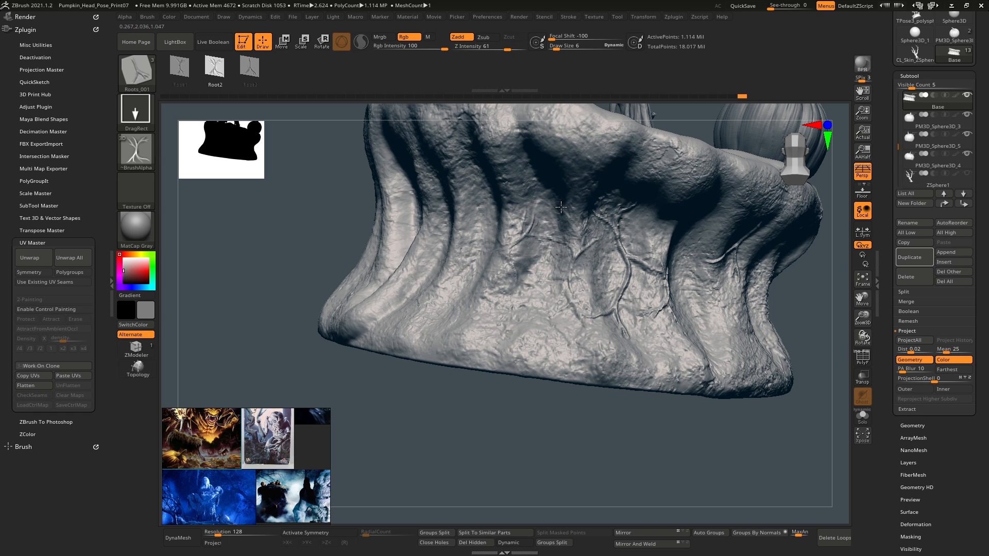
mouse_move(567, 205)
right_mouse_down()
mouse_move(534, 202)
mouse_move(534, 232)
right_mouse_up()
- Extend the network across the neighbouring folds and up toward the rim with the Root3 shape
key("Right")
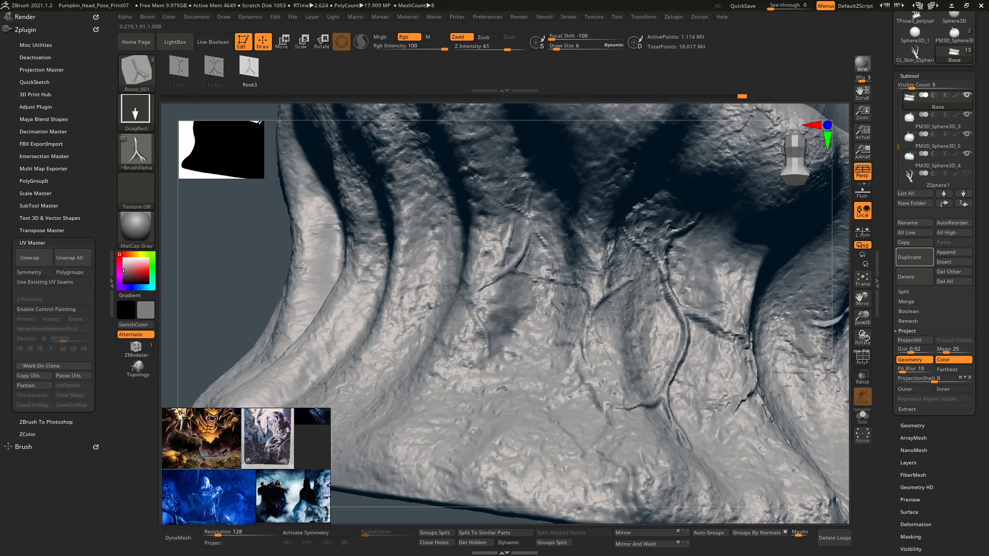
right_click_drag(518, 278, 570, 188)
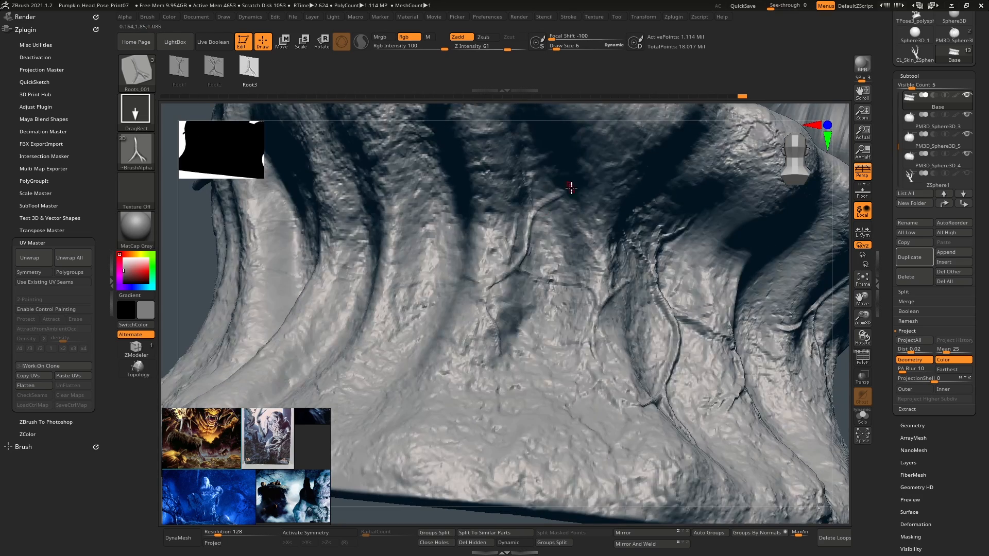
right_click_drag(618, 145, 540, 163, "ctrl")
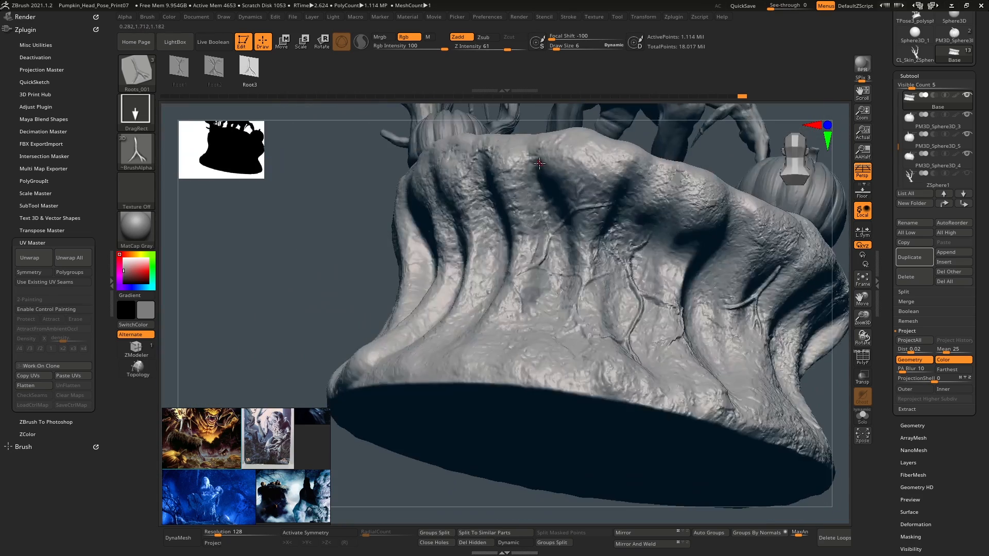
right_click_drag(543, 207, 526, 227)
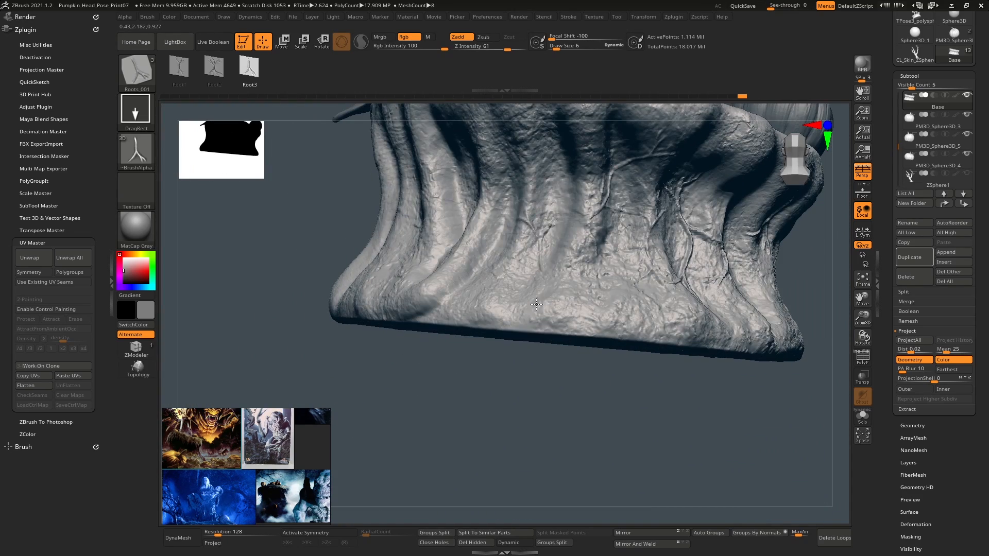
- Stamp Root3 roots in the shadowed hollows beneath the rim on the base's adjacent side
mouse_move(526, 282)
right_mouse_down()
mouse_move(699, 247)
mouse_move(726, 303)
mouse_move(689, 304)
right_mouse_up()
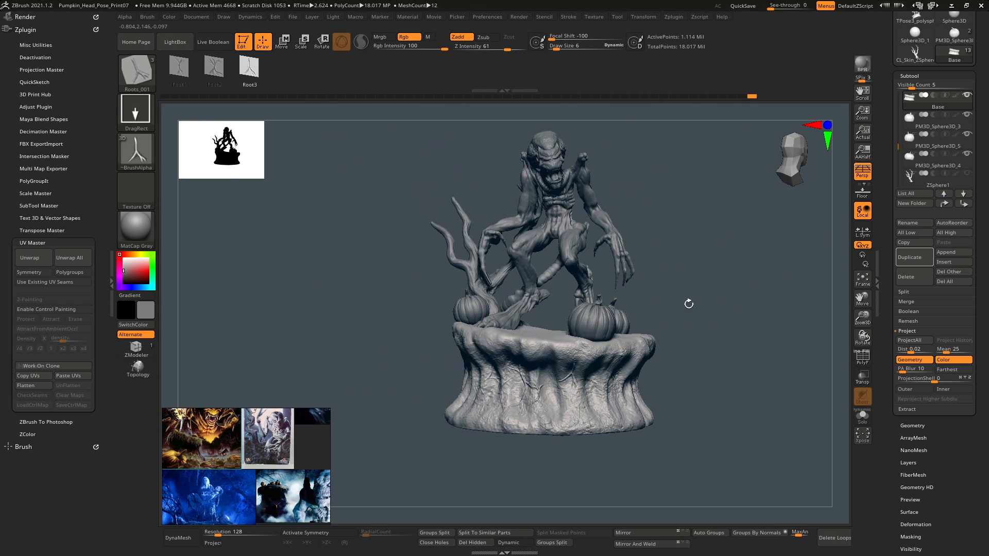
mouse_move(616, 325)
right_mouse_down("alt")
mouse_move(611, 242)
mouse_move(530, 206)
right_mouse_up("alt")
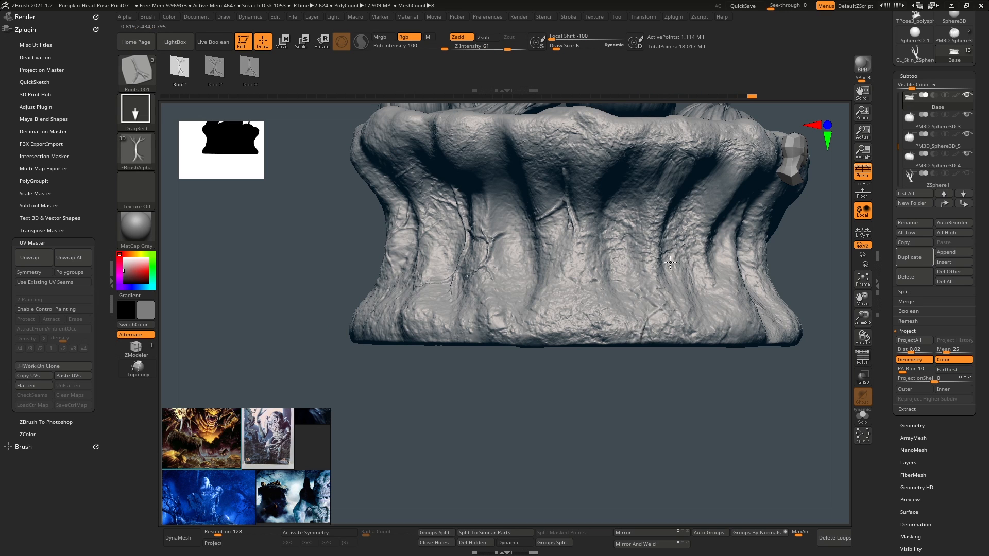
mouse_move(670, 262)
right_mouse_down()
mouse_move(662, 312)
mouse_move(655, 226)
mouse_move(631, 223)
mouse_move(607, 258)
right_mouse_up()
left_click(249, 71)
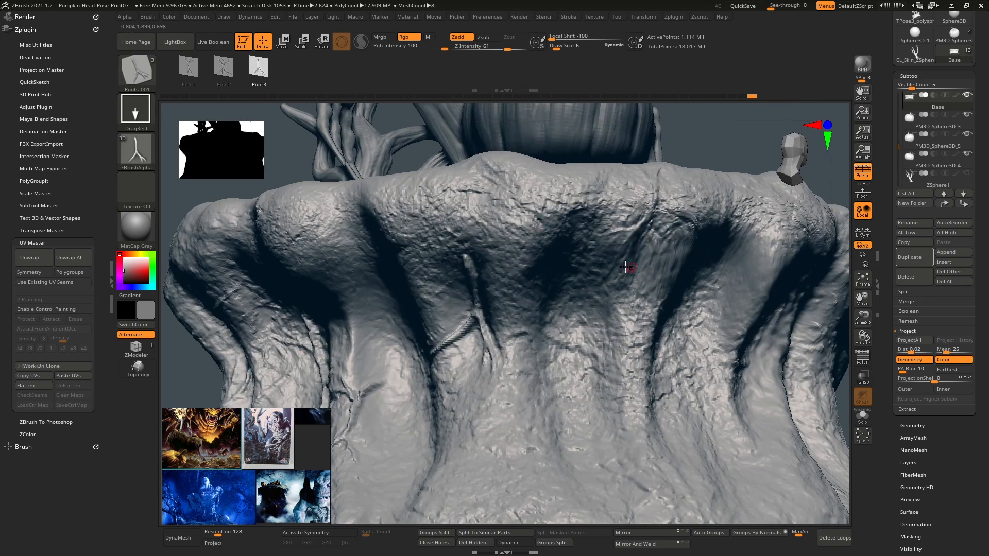
right_click_drag(660, 221, 680, 275)
right_click_drag(663, 214, 580, 211)
right_click_drag(476, 230, 602, 289)
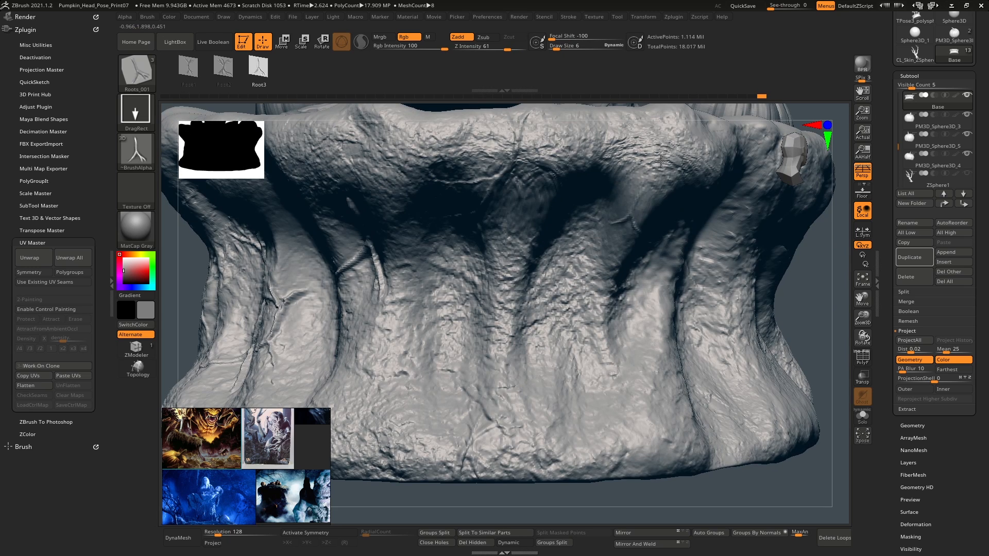
right_click_drag(648, 193, 605, 221)
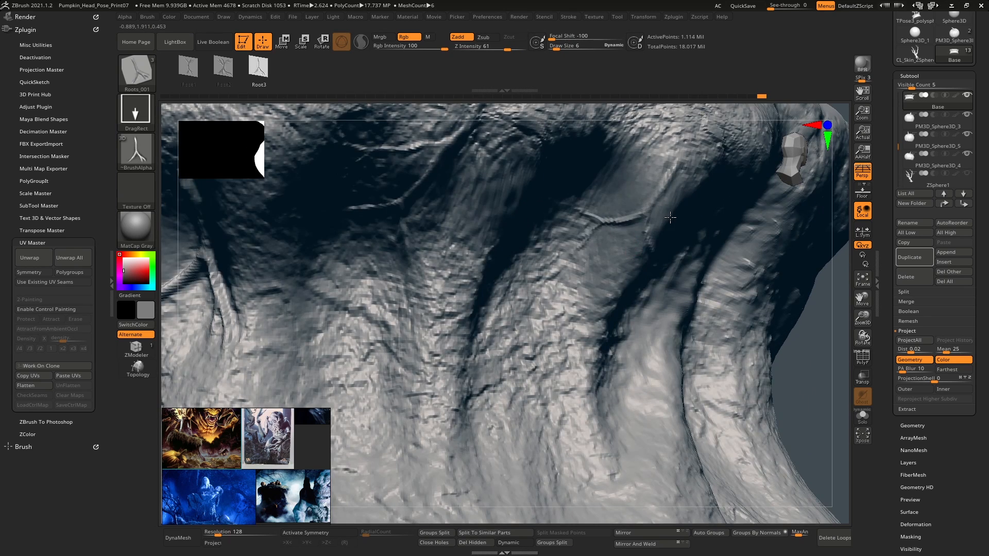
right_click_drag(670, 218, 608, 227)
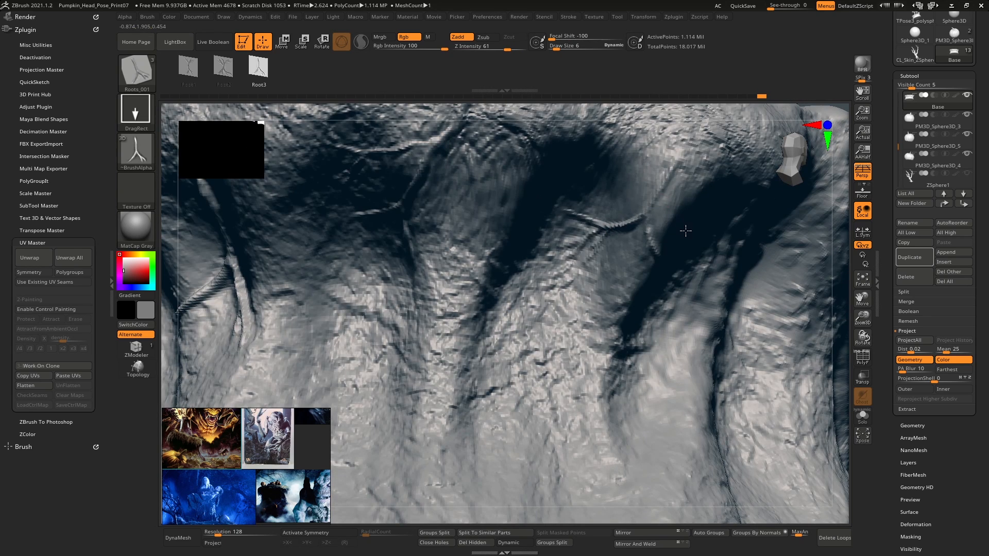
right_click_drag(685, 230, 578, 218)
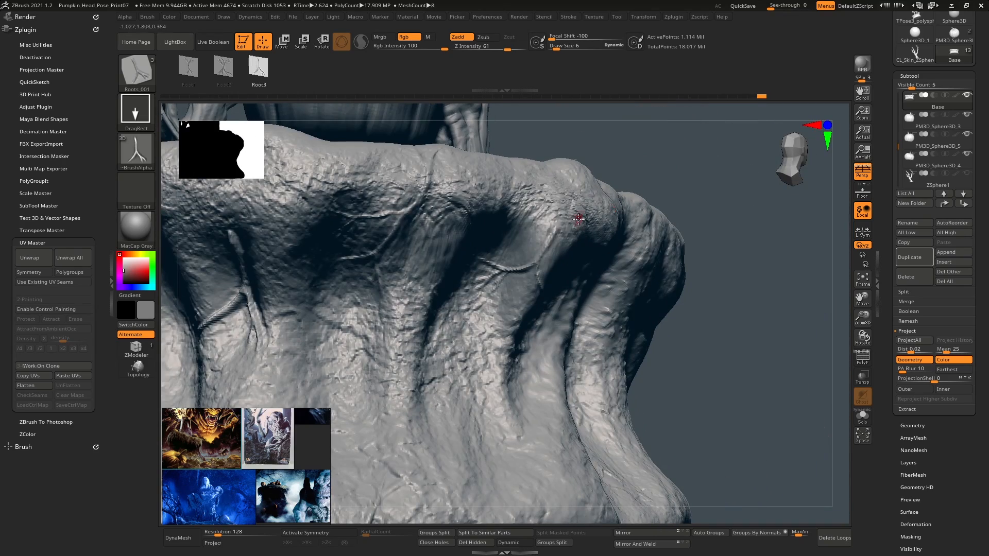
- Stamp a mix of Root1, Root3 and Root2 shapes over the folds near the base's lower edge
right_click_drag(522, 276, 594, 308)
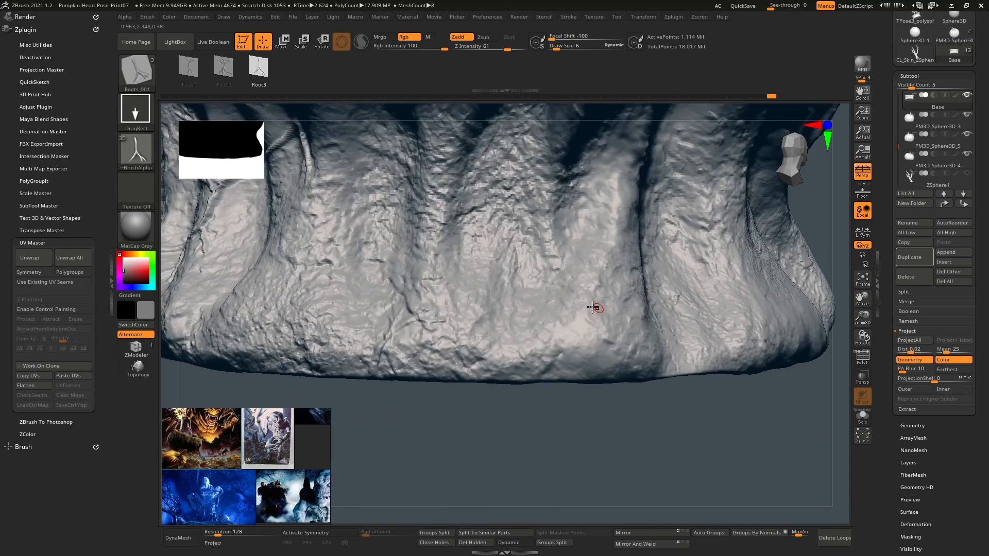
left_click(188, 67)
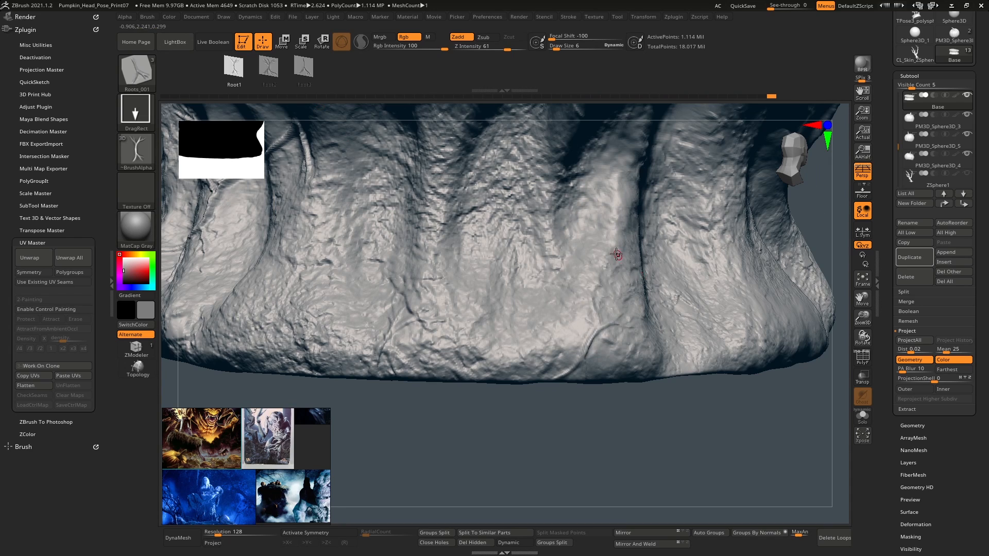
right_click_drag(616, 254, 503, 190)
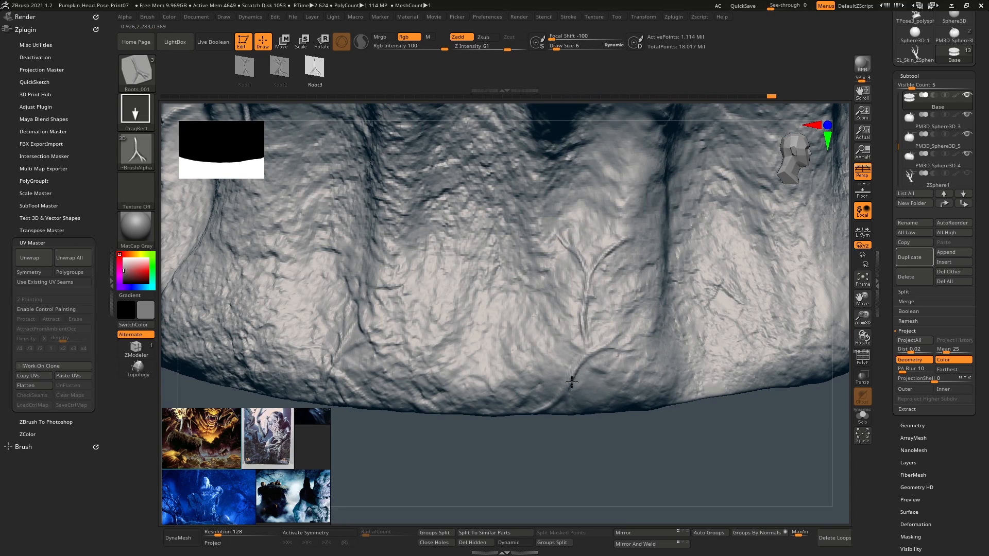
right_click_drag(587, 396, 620, 349)
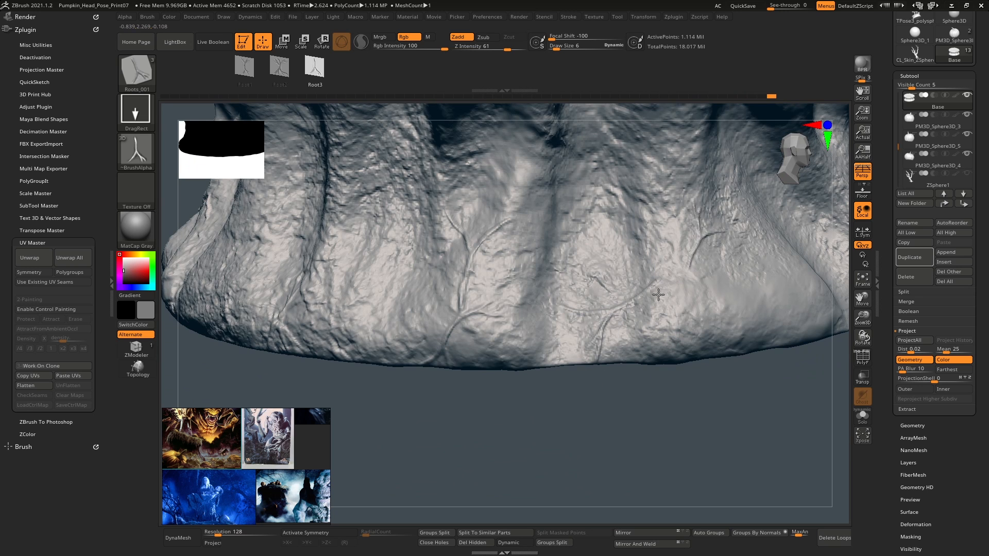
right_click_drag(608, 308, 639, 298)
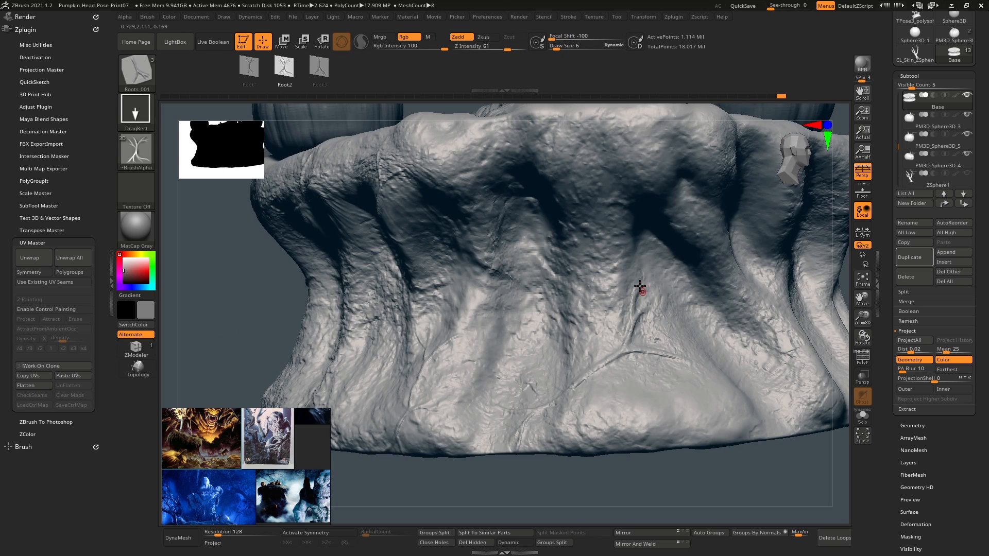
- Stamp overlapping Root3 roots across the bulging rim above the lower roots
right_click_drag(669, 260, 695, 249)
left_click_drag(660, 281, 636, 267)
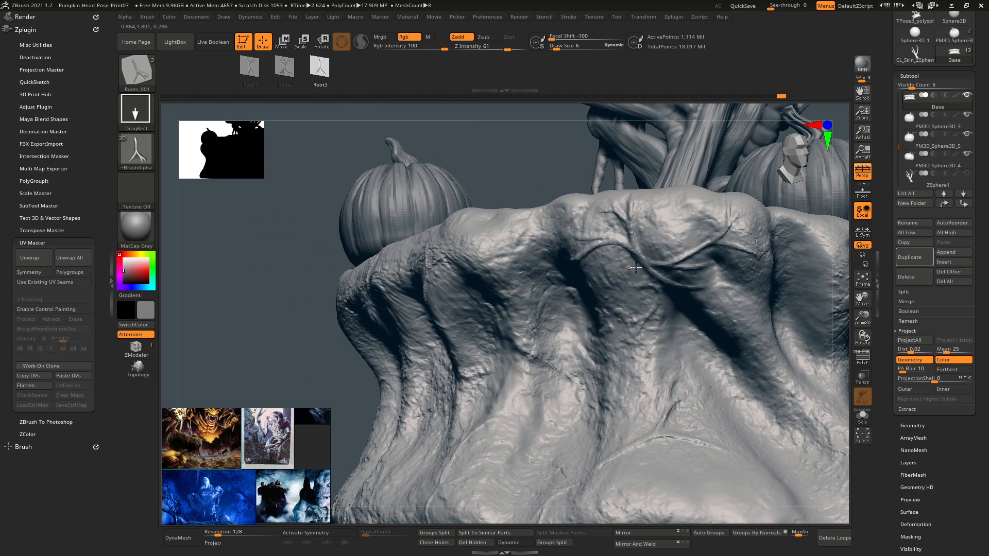
right_click_drag(670, 254, 764, 261)
left_click_drag(736, 214, 654, 230)
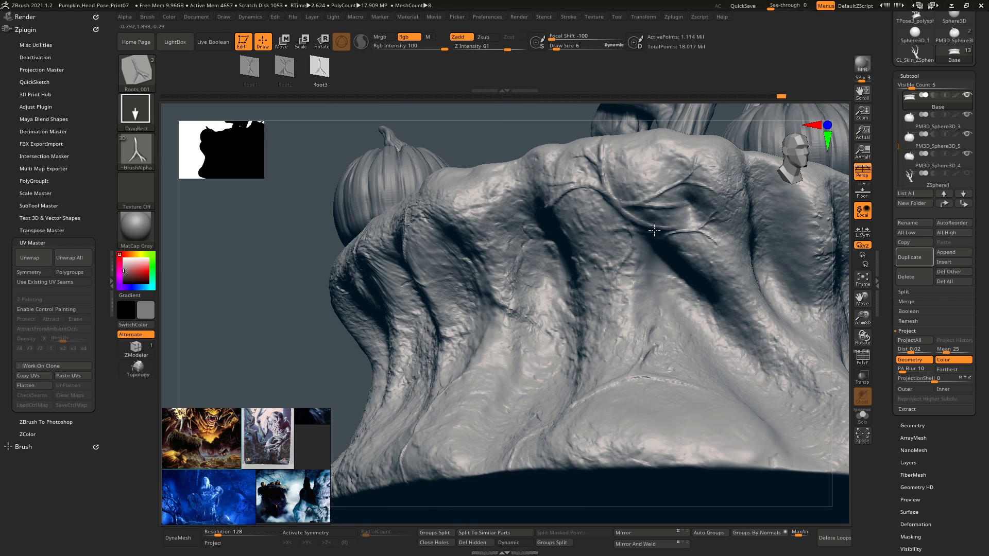
right_click_drag(742, 265, 680, 263)
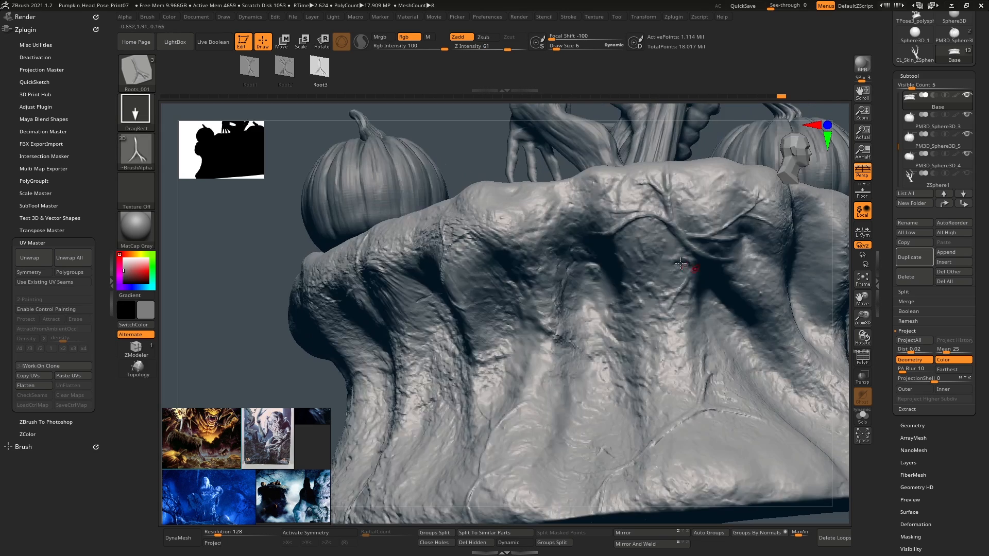
- Add branching Root3 roots over the large rounded bulge at the foot of the base
mouse_move(630, 208)
right_mouse_down()
mouse_move(617, 401)
mouse_move(607, 386)
mouse_move(624, 416)
right_mouse_up()
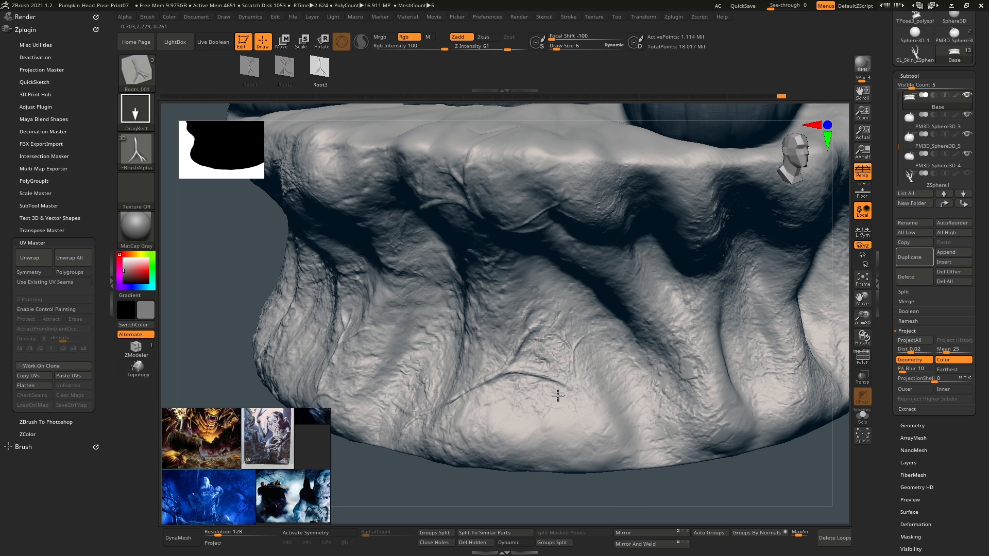
left_click_drag(581, 317, 595, 335)
left_click_drag(608, 360, 546, 371)
right_click_drag(576, 380, 607, 382, "ctrl")
left_click_drag(543, 377, 419, 376)
right_click_drag(572, 355, 582, 311, "ctrl")
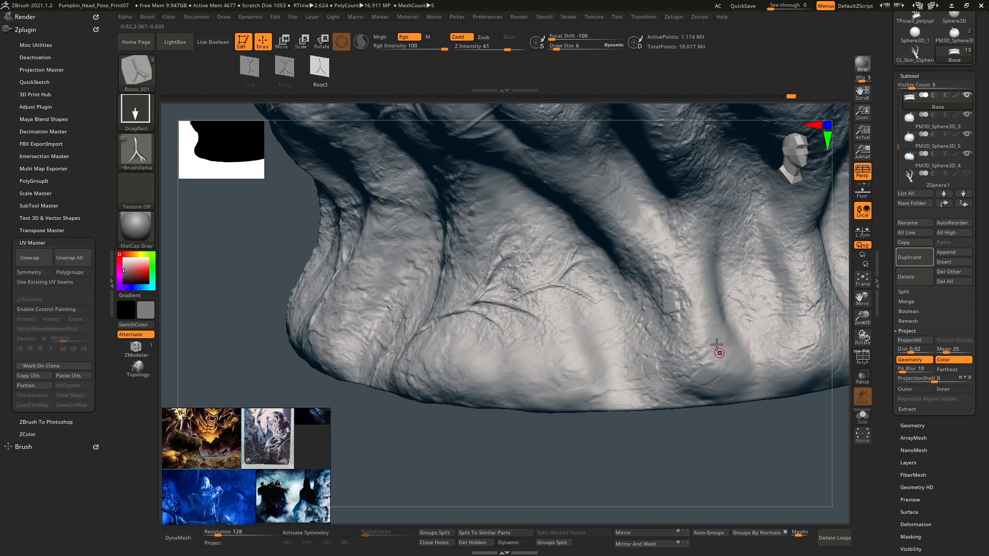
- Stamp connected Root3 roots up the smooth fold beside the bulge, undoing and replacing one stamp
left_click_drag(718, 351, 716, 247)
right_click_drag(717, 246, 698, 317)
key("ctrl+z")
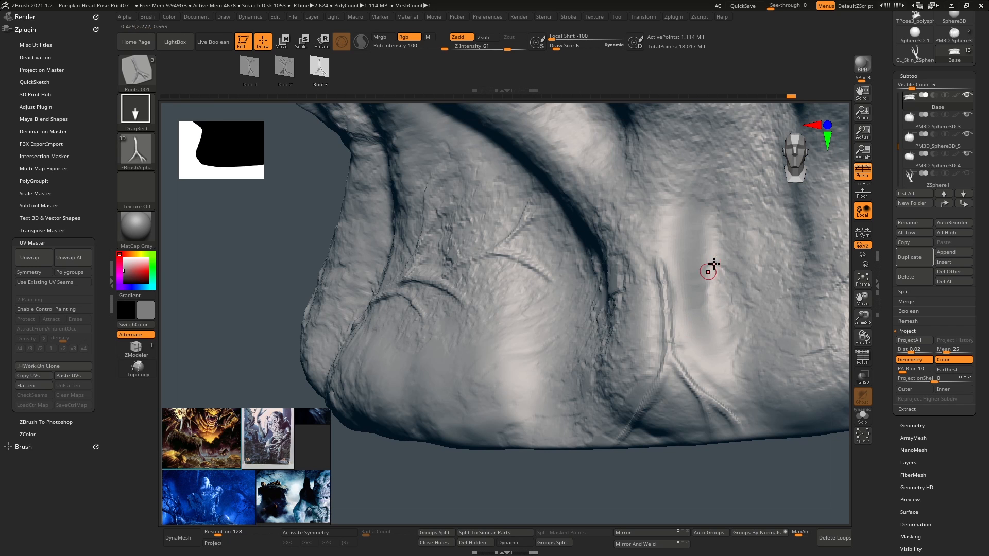
left_click_drag(718, 254, 650, 364)
right_click_drag(650, 365, 612, 216)
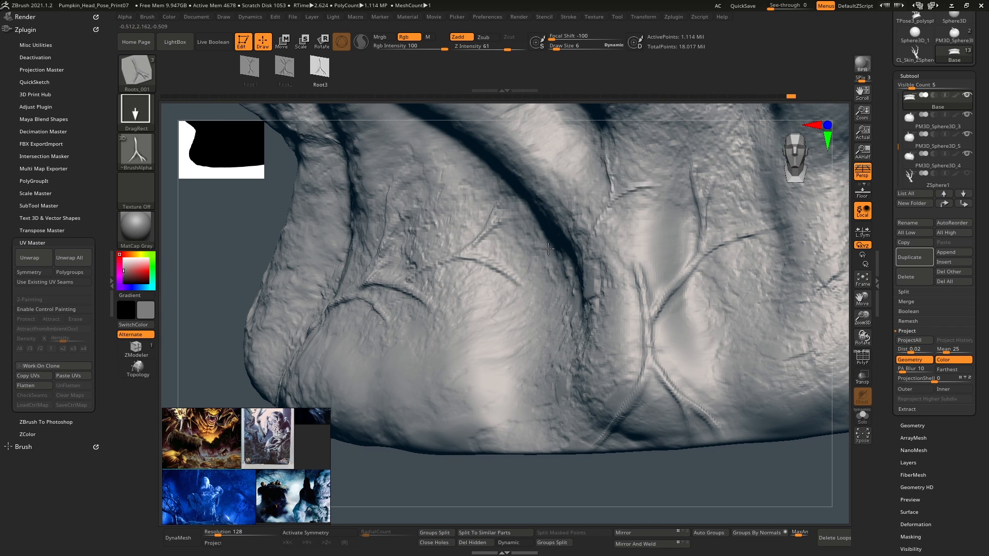
- Stamp Root3 and Root2 roots along the lower edge of the next folds around the base
right_click_drag(664, 257, 596, 208)
right_click_drag(666, 352, 631, 238, "ctrl")
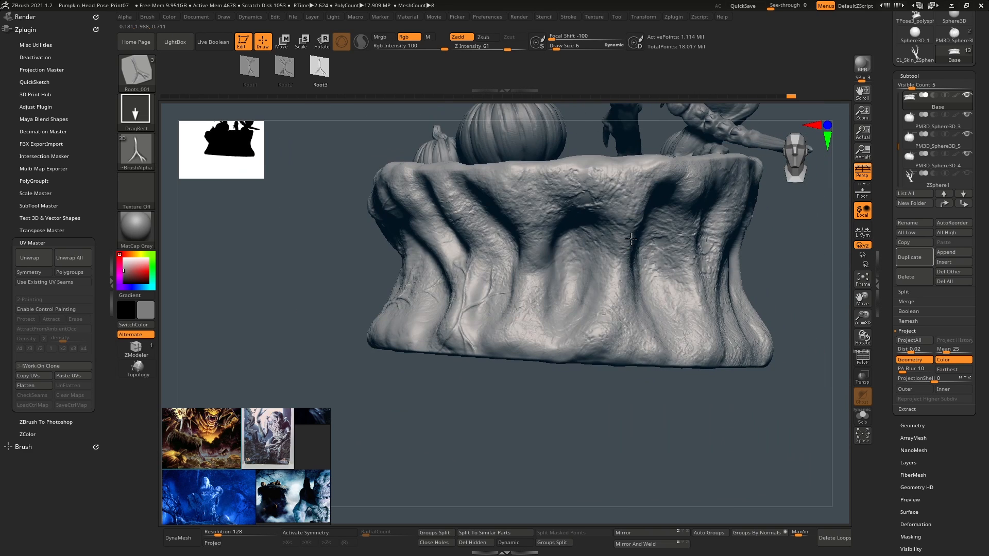
right_click_drag(629, 191, 632, 230)
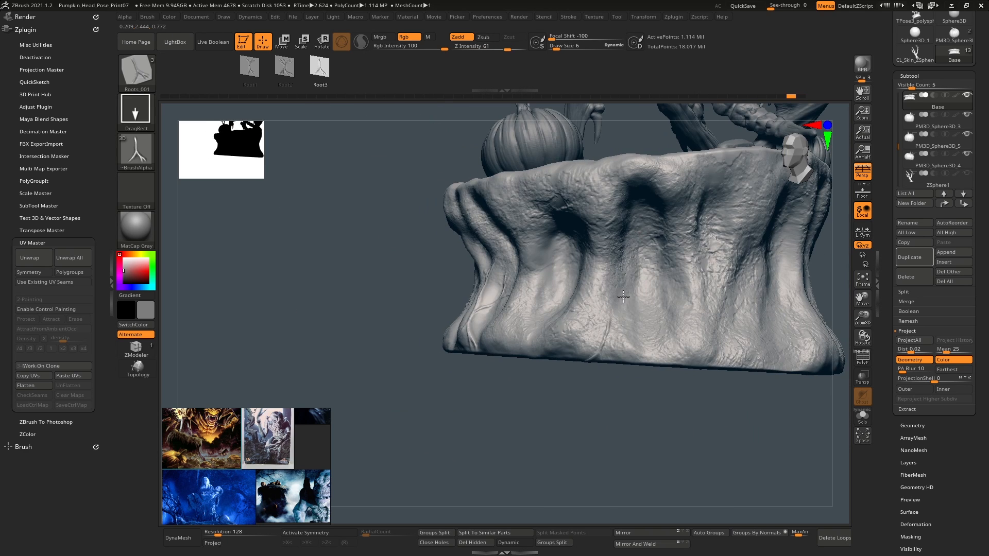
right_click_drag(602, 350, 638, 372, "ctrl")
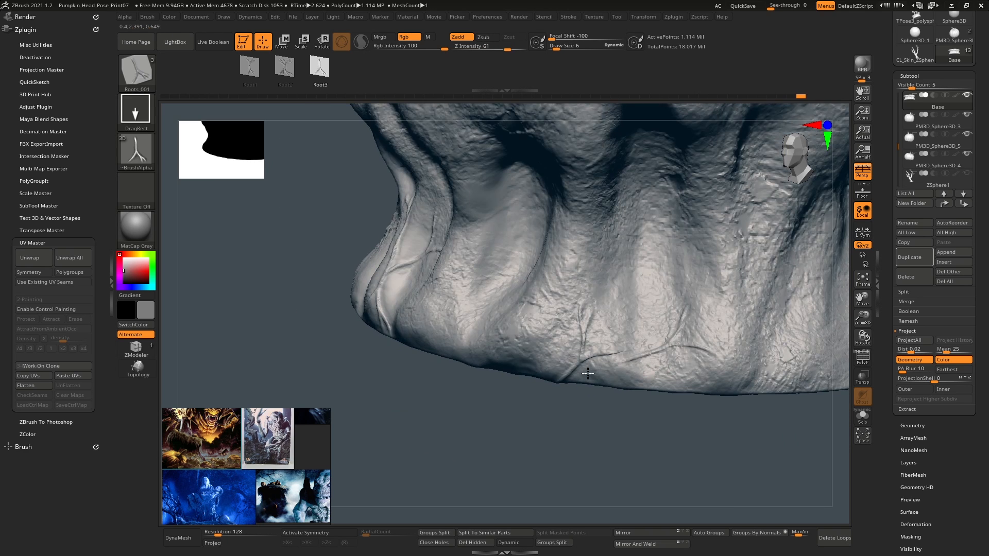
right_click_drag(585, 353, 469, 347)
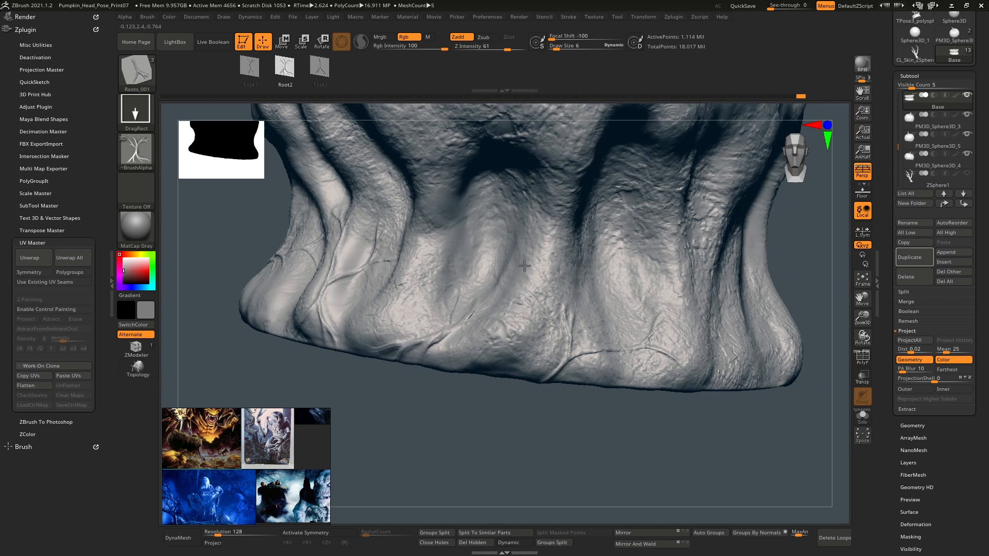
right_click_drag(524, 265, 495, 264, "ctrl")
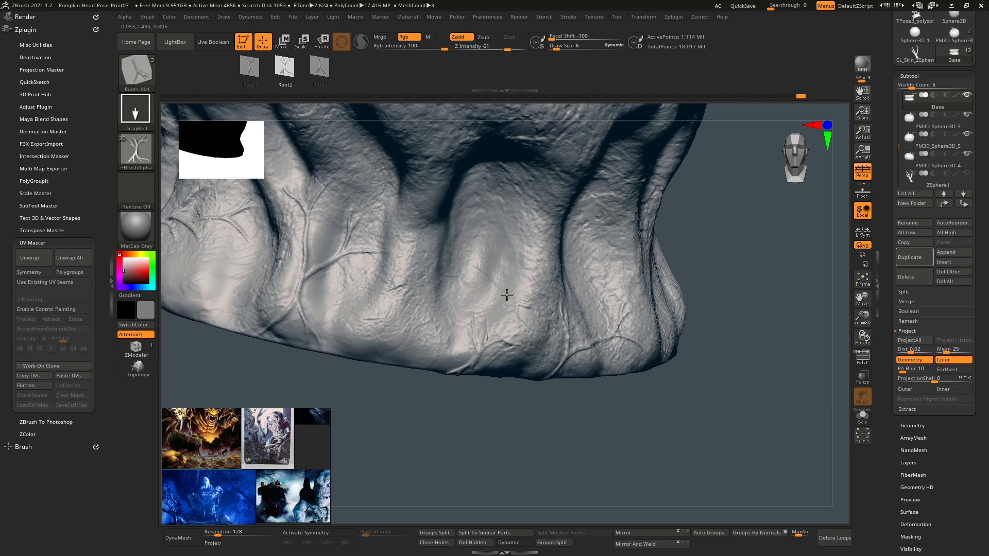
- Stamp a Root3 root up the smooth fold above the lower-edge roots
key("Right")
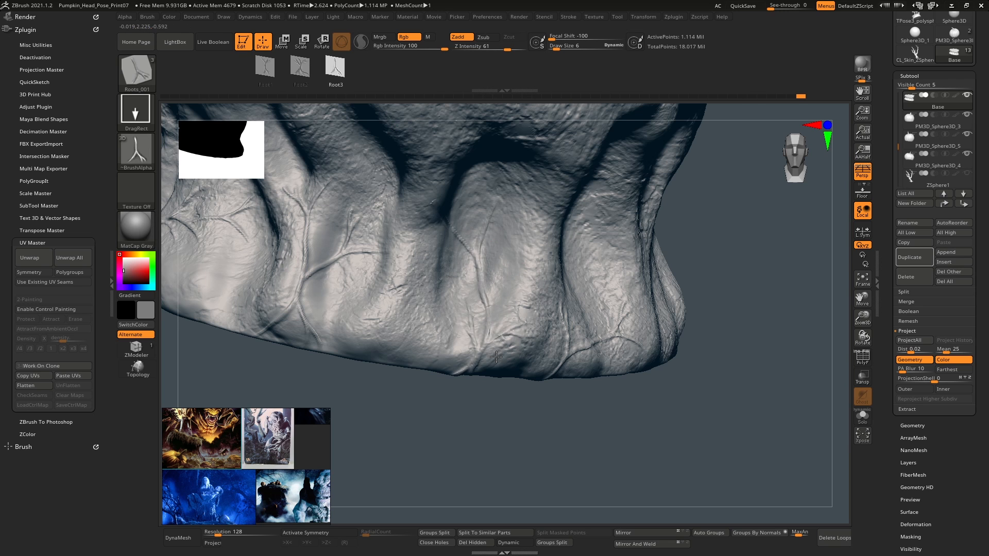
right_click_drag(496, 356, 490, 261)
left_click_drag(490, 261, 467, 268, "shift")
right_click(466, 268)
mouse_move(499, 279)
right_mouse_down()
mouse_move(497, 317)
mouse_move(536, 309)
mouse_move(552, 271)
mouse_move(509, 304)
right_mouse_up()
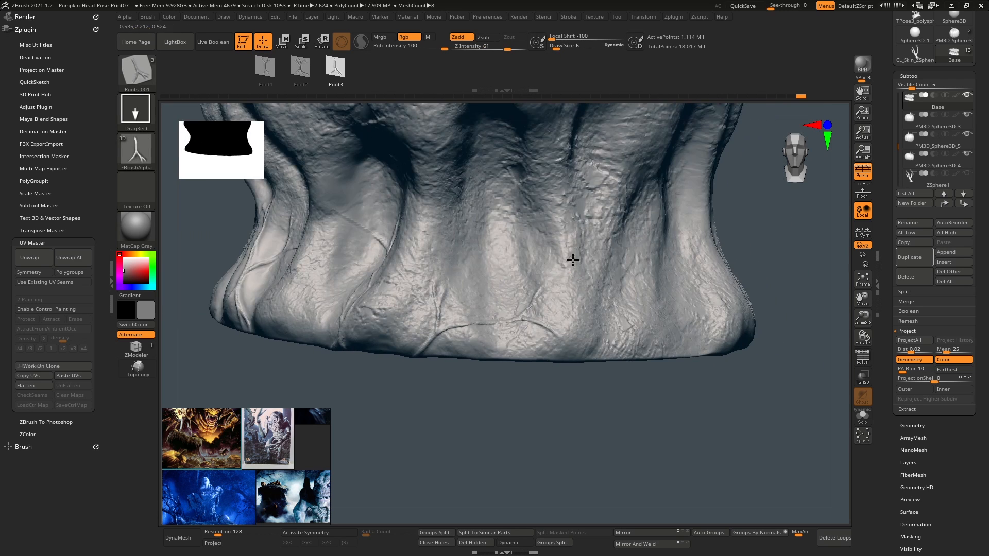
- Stamp Root1 roots on the lower folds of the base's next unrooted side
left_click_drag(498, 314, 496, 316)
mouse_move(507, 312)
right_mouse_down()
mouse_move(573, 223)
mouse_move(596, 243)
mouse_move(790, 282)
mouse_move(639, 332)
mouse_move(623, 309)
right_mouse_up()
left_click(266, 68)
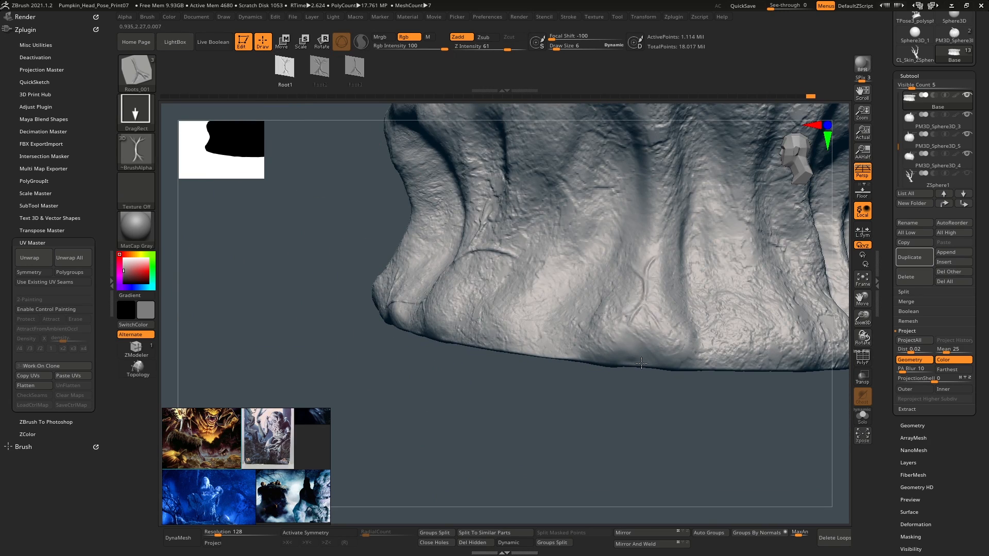
mouse_move(638, 353)
right_mouse_down()
mouse_move(666, 325)
mouse_move(667, 386)
right_mouse_up()
- Stamp linked Root3 roots from the foot bulge up the folds of the side wall toward the rim
left_click(353, 69)
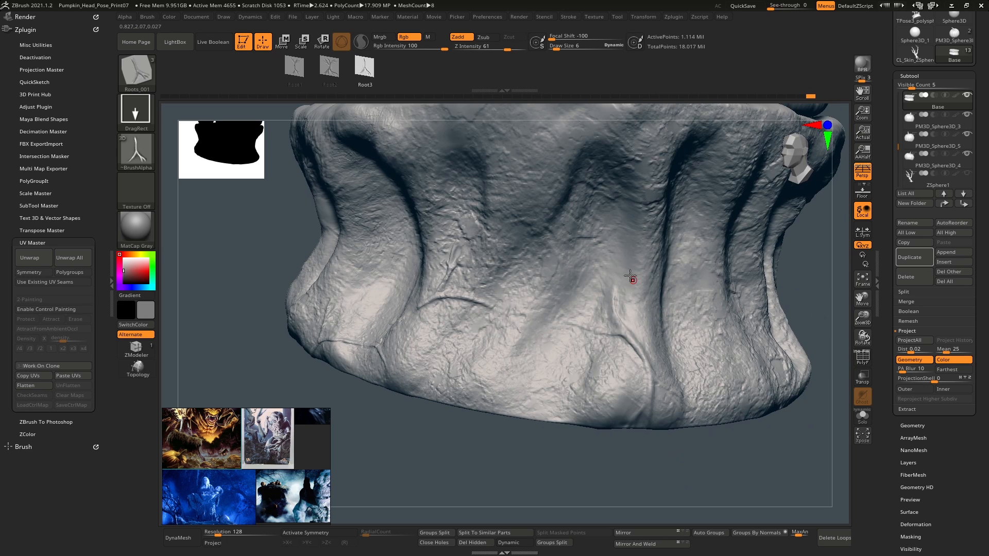
right_click_drag(604, 318, 572, 289)
right_click_drag(651, 258, 612, 329, "alt")
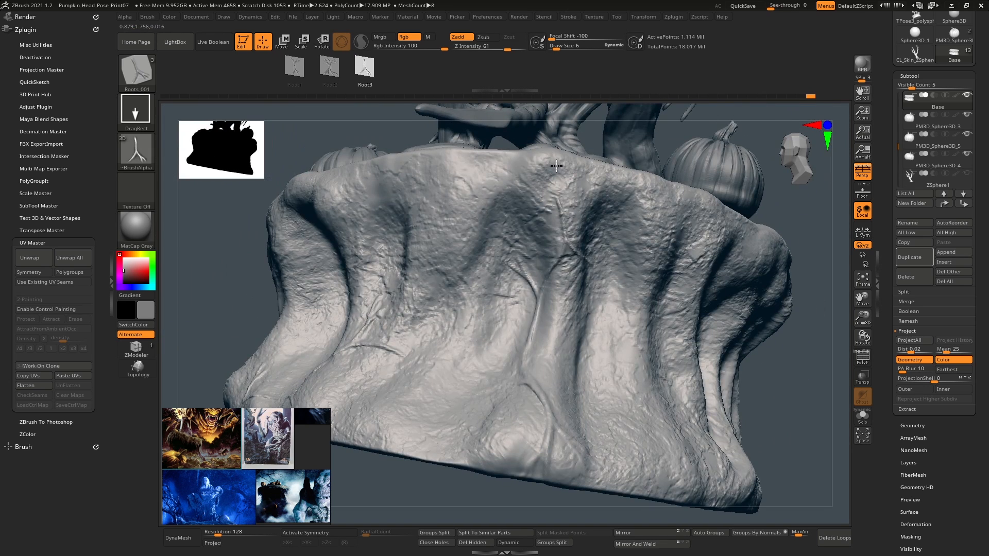
right_click_drag(556, 166, 667, 273)
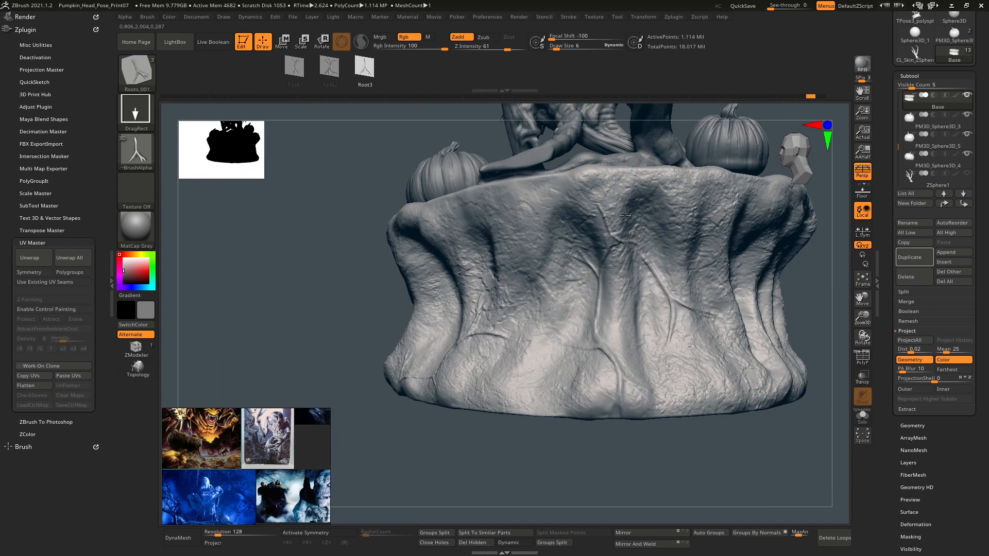
left_click_drag(625, 216, 619, 220)
right_click_drag(618, 221, 599, 256)
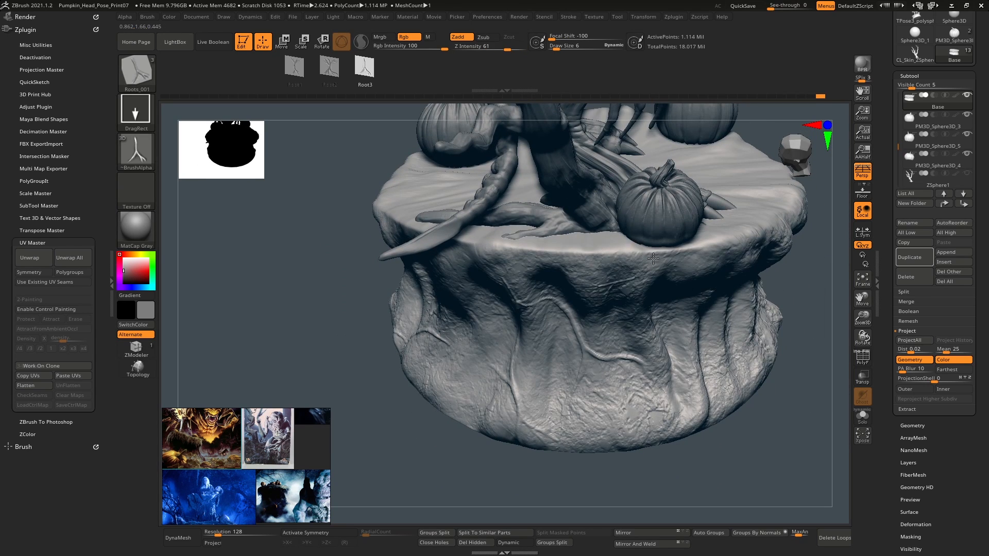
- Undo the last root stamp, set the draw size to 42, and stamp Root3 roots below the rim near the pumpkin
key("ctrl+z")
mouse_move(606, 176)
right_mouse_down()
mouse_move(610, 129)
mouse_move(626, 135)
mouse_move(607, 121)
right_mouse_up()
key("space")
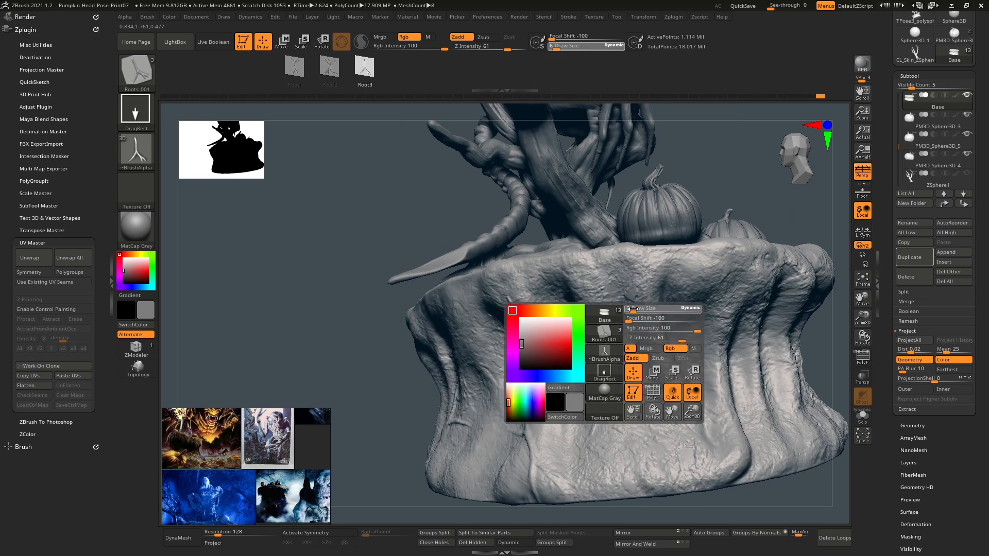
left_click_drag(631, 312, 639, 311)
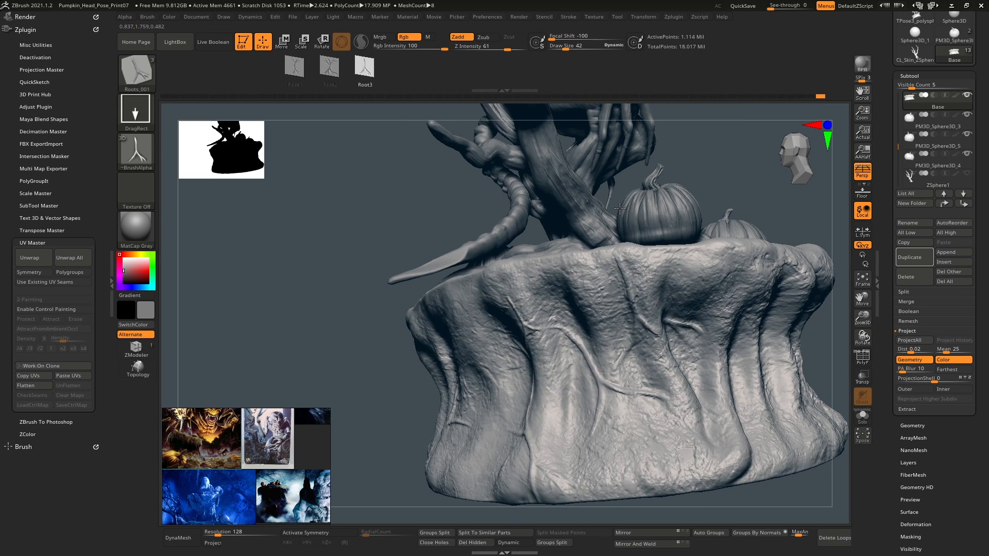
right_click_drag(619, 208, 636, 246)
right_click_drag(713, 294, 742, 291)
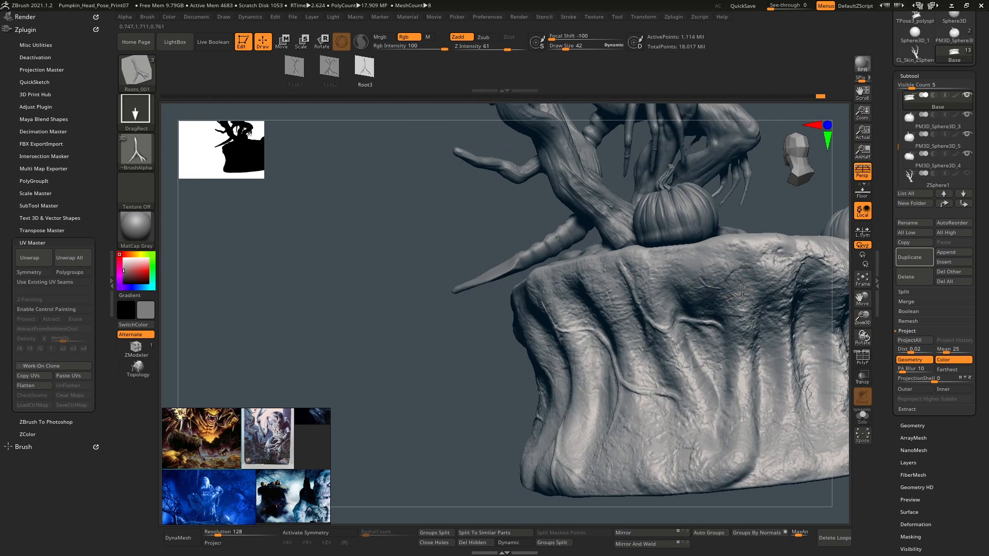
left_click_drag(682, 194, 679, 195)
mouse_move(733, 280)
right_mouse_down()
mouse_move(608, 265)
mouse_move(629, 249)
right_mouse_up()
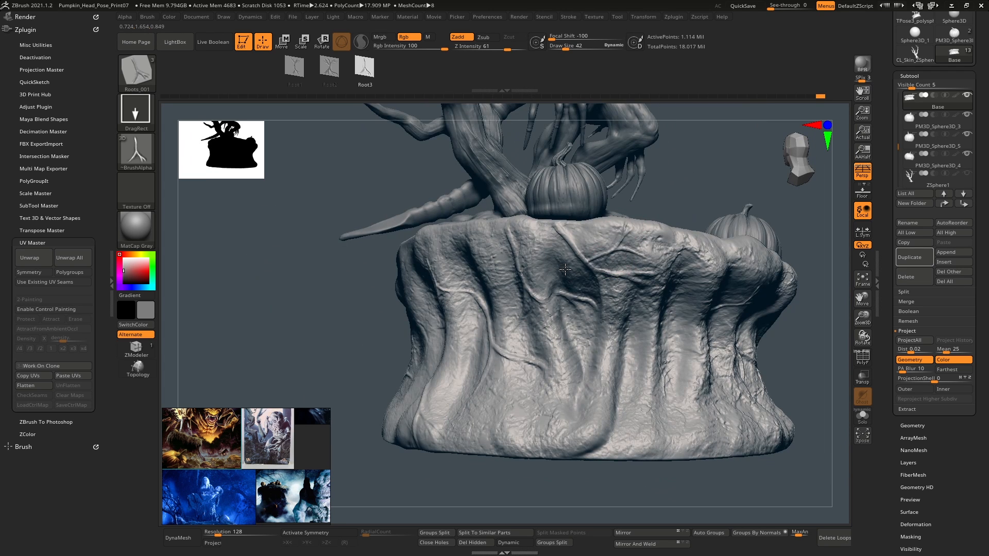
- Extend the Root3 roots from the rim below the pumpkin down the folds to the base's foot
mouse_move(562, 259)
right_mouse_down()
mouse_move(664, 273)
mouse_move(666, 220)
right_mouse_up()
right_click_drag(711, 273, 778, 277)
right_click_drag(621, 235, 546, 206, "ctrl")
right_click_drag(504, 329, 570, 338)
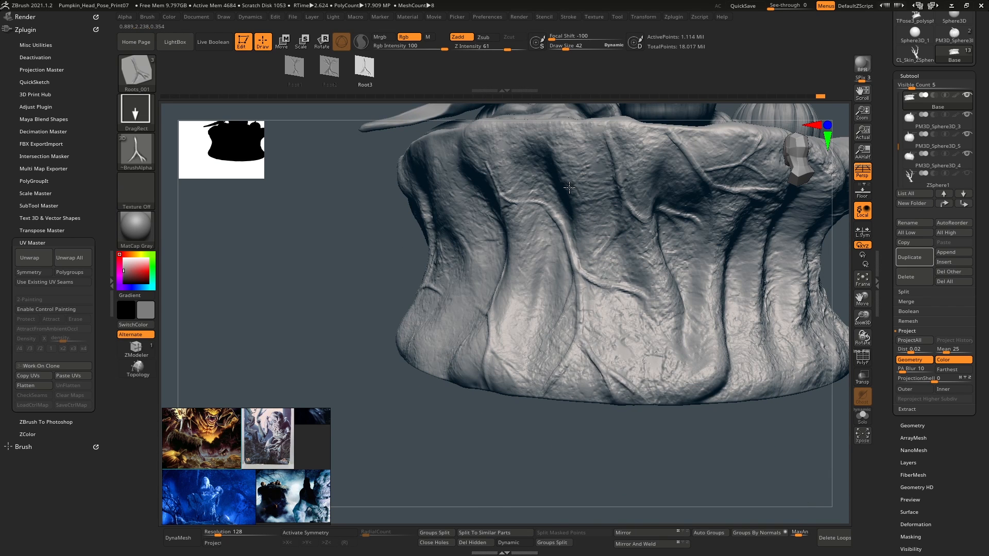
right_click_drag(588, 220, 705, 234)
right_click_drag(638, 304, 571, 258)
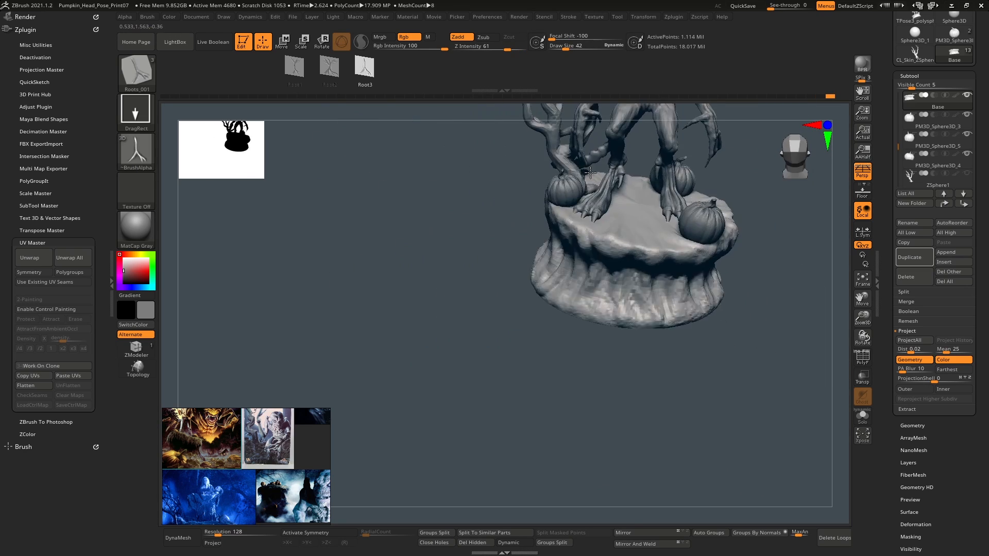
- Fill the remaining bare folds of the side wall and lower edge with Root3 stamps
right_click_drag(572, 206, 676, 325, "ctrl")
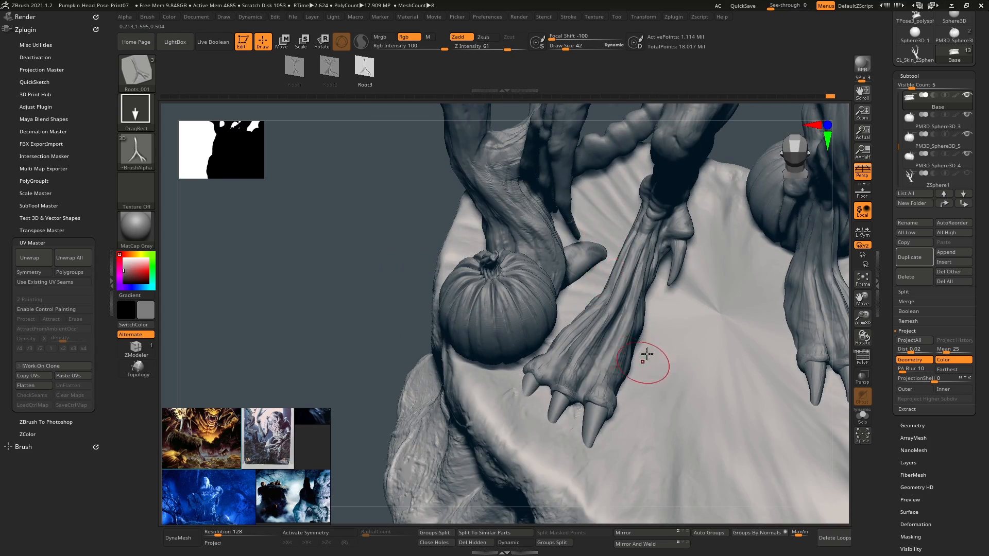
right_click_drag(647, 355, 564, 328)
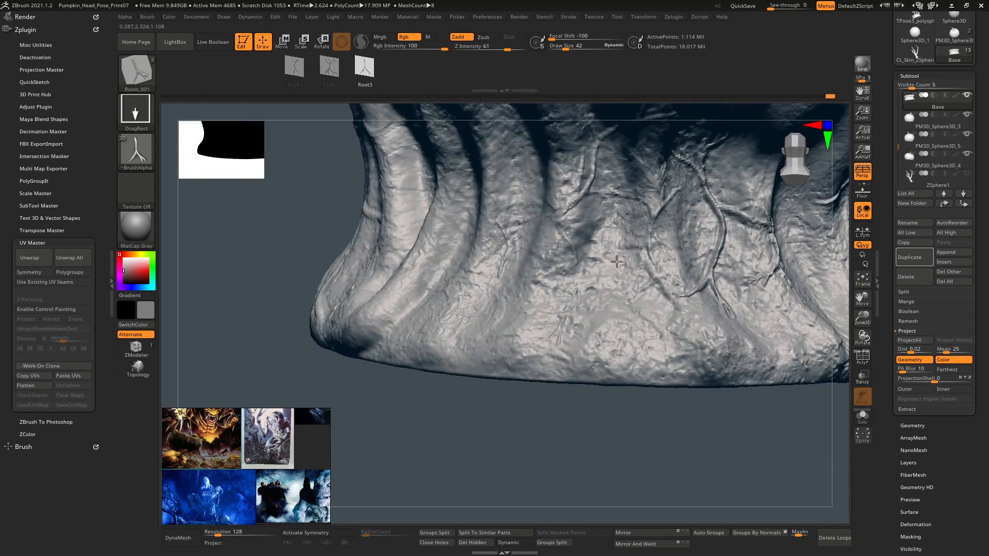
right_click_drag(615, 219, 621, 265)
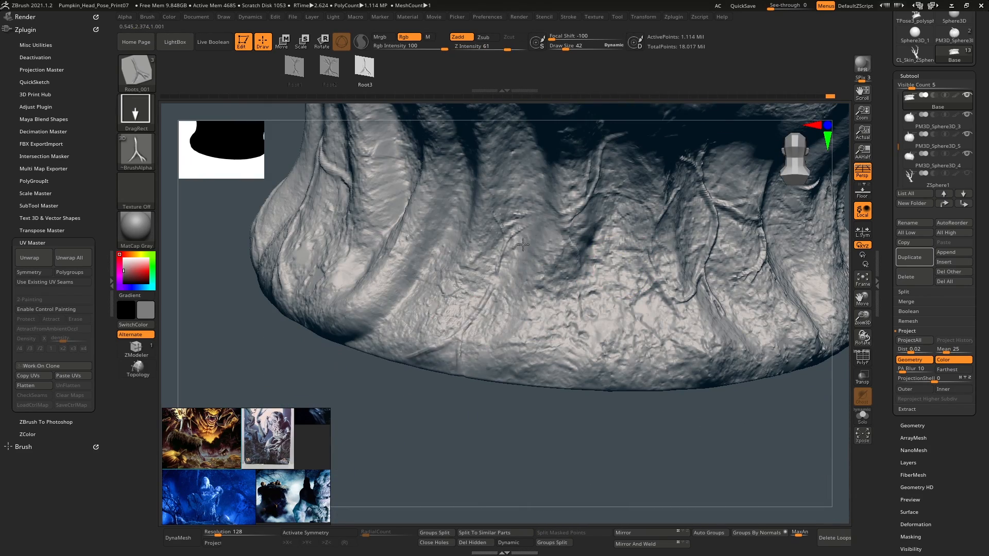
right_click_drag(521, 245, 516, 289)
right_click_drag(545, 227, 519, 196, "ctrl")
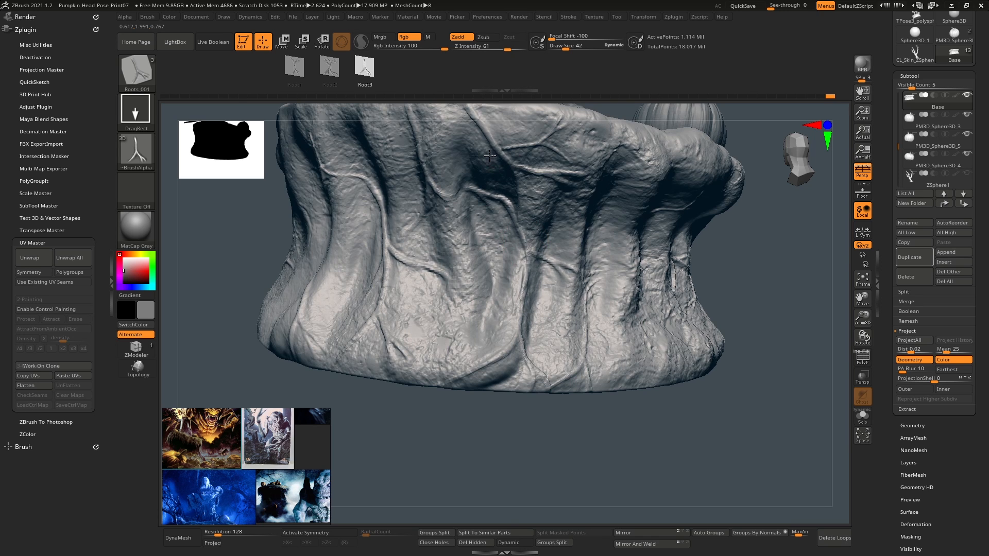
- Load the Roots_ZSpheres.zbp brush from the project's ZBrushes folder and choose its Root_01 mesh
right_click_drag(489, 156, 711, 348)
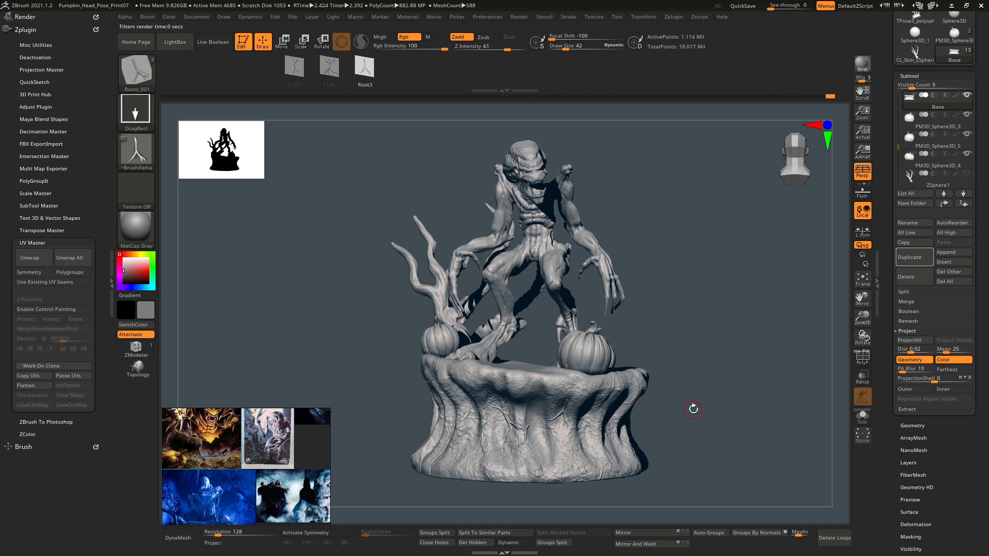
mouse_move(688, 417)
left_mouse_down()
mouse_move(731, 419)
mouse_move(688, 406)
mouse_move(724, 410)
mouse_move(704, 406)
mouse_move(715, 411)
left_mouse_up()
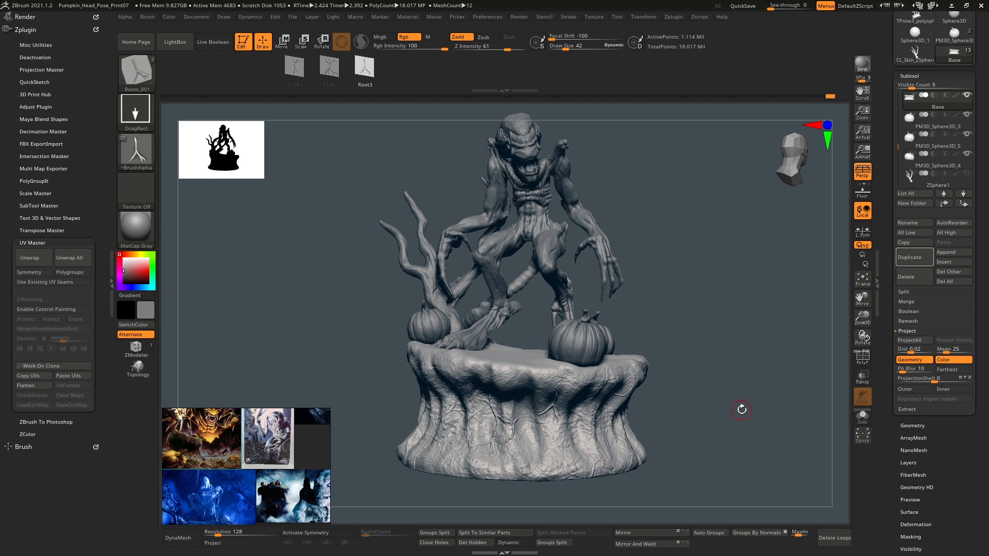
mouse_move(716, 252)
left_mouse_down()
mouse_move(697, 248)
mouse_move(700, 274)
mouse_move(711, 275)
left_mouse_up()
left_click(138, 75)
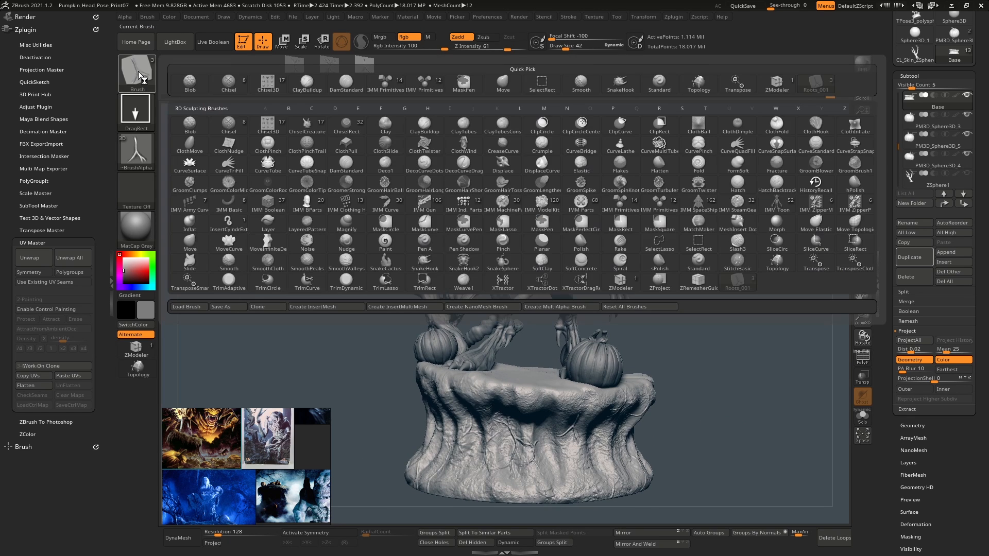
left_click(199, 309)
left_click(261, 26)
double_click(257, 137)
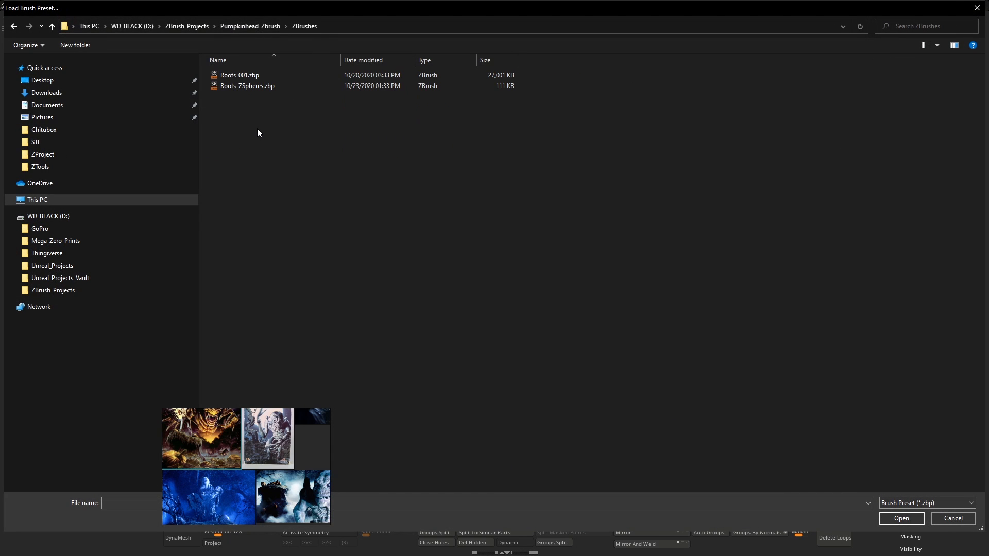
left_click(250, 88)
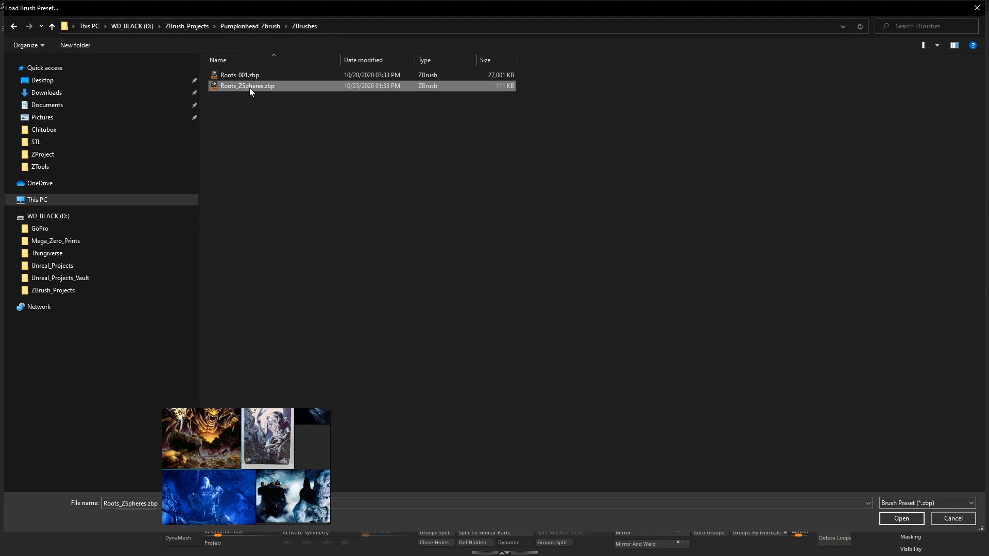
double_click(250, 89)
left_click(176, 66)
- Append a PolyMesh3D star as a new subtool, make it active, and insert a Root_01 mesh below the rim
mouse_move(564, 356)
left_mouse_down("alt")
mouse_move(576, 264)
mouse_move(579, 322)
mouse_move(569, 337)
left_mouse_up("alt")
left_click(950, 255)
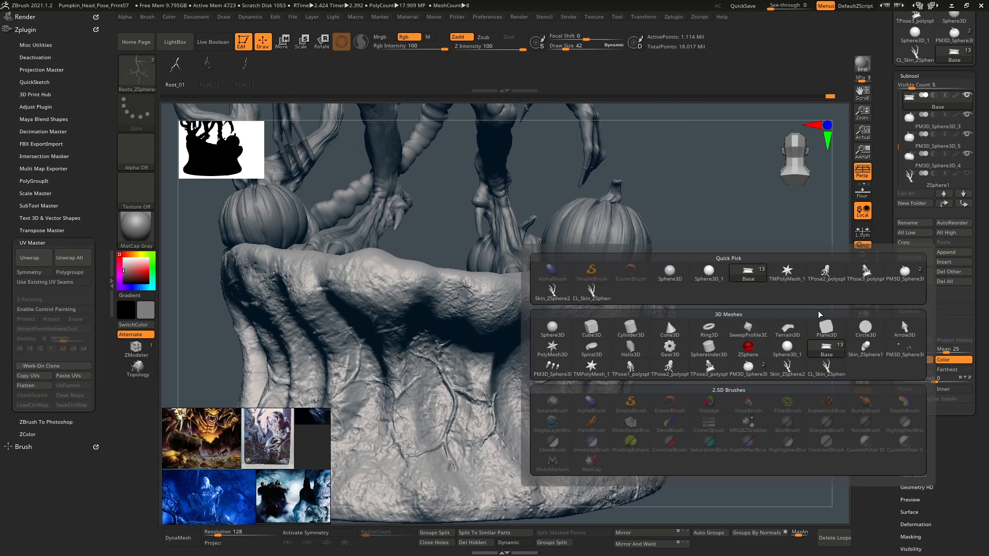
left_click(950, 252)
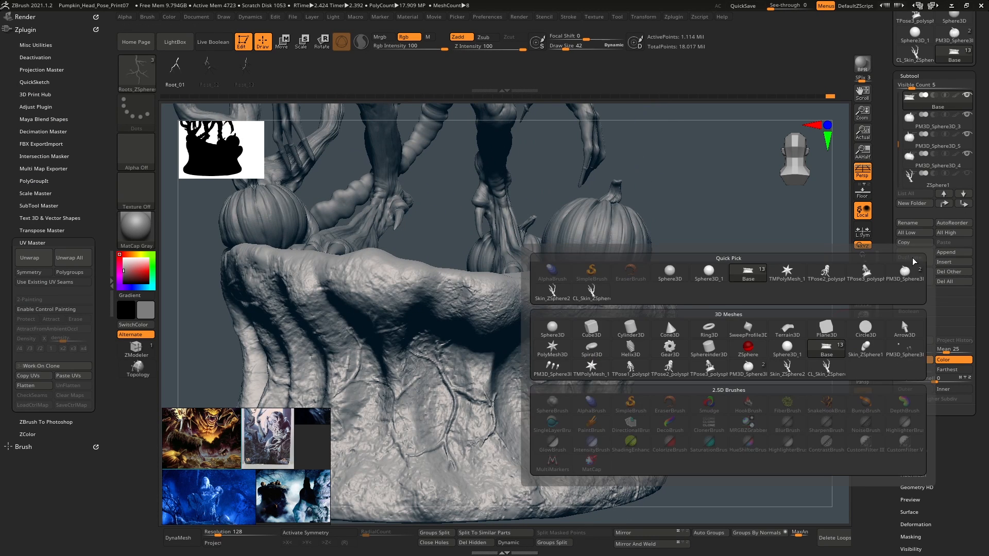
left_click(552, 350)
mouse_move(579, 309)
left_mouse_down("alt")
mouse_move(576, 265)
mouse_move(592, 216)
mouse_move(615, 265)
mouse_move(652, 307)
left_mouse_up("alt")
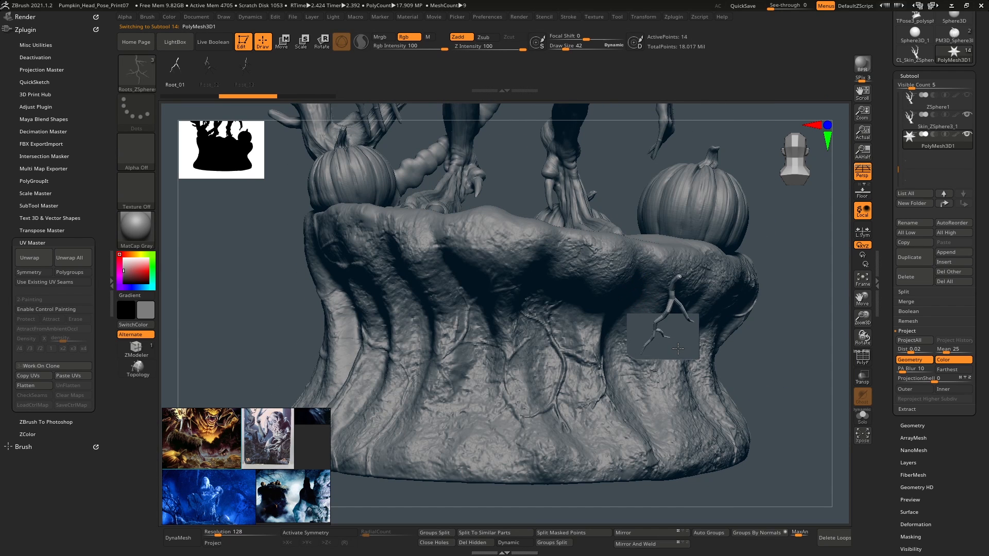
- Reposition the inserted root with the Move gizmo so it sits against the base's side wall
key("w")
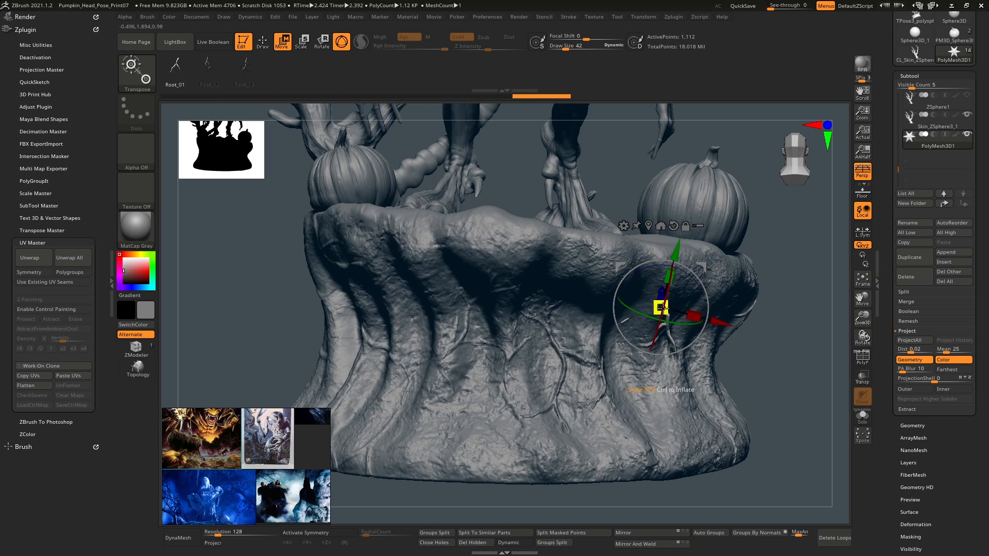
mouse_move(664, 286)
left_mouse_down()
mouse_move(699, 281)
mouse_move(695, 304)
mouse_move(679, 288)
mouse_move(675, 328)
left_mouse_up()
key("q")
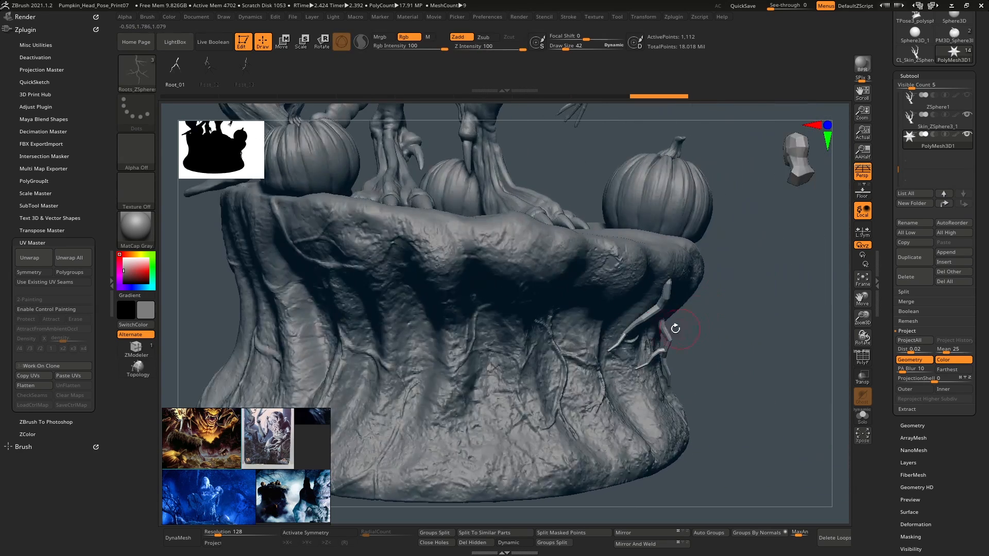
- Bend the inserted root with the Move brush at draw size 73 so its branches follow the folds
key("b")
key("m")
key("v")
mouse_move(660, 317)
right_mouse_down()
mouse_move(665, 308)
mouse_move(661, 322)
right_mouse_up()
right_click_drag(697, 354, 737, 317)
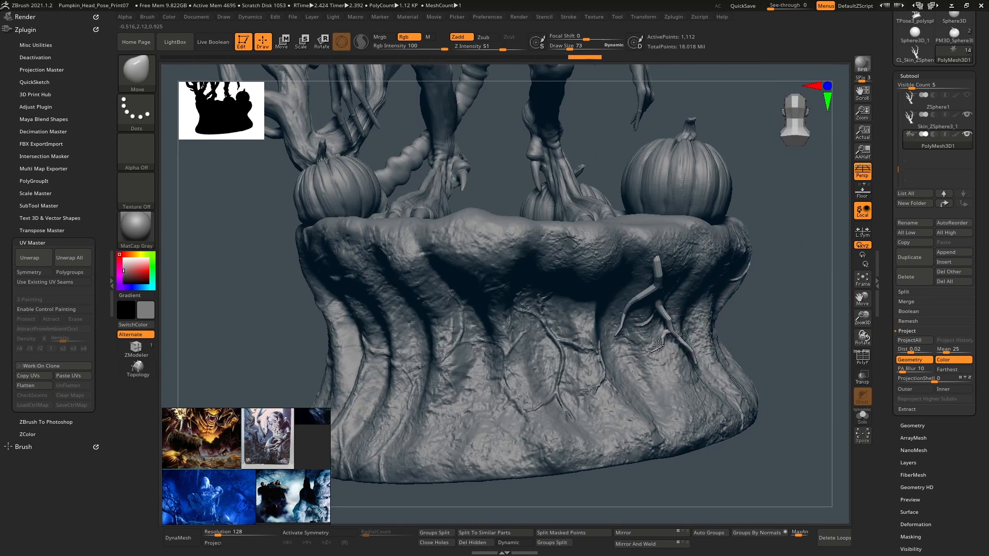
mouse_move(658, 346)
right_mouse_down()
mouse_move(679, 276)
mouse_move(665, 232)
mouse_move(682, 216)
right_mouse_up()
right_click_drag(684, 276, 675, 324, "alt")
- Insert a Root_02 mesh from the Roots_ZSpheres brush on the side wall below the smaller front pumpkin, within the existing root subtool
right_click_drag(740, 340, 693, 335)
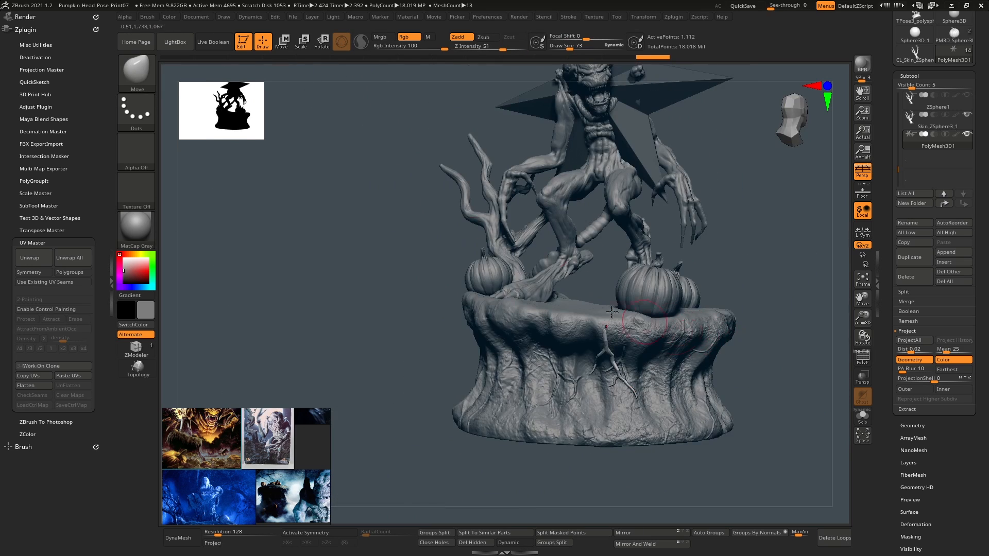
key("b")
left_click(774, 286)
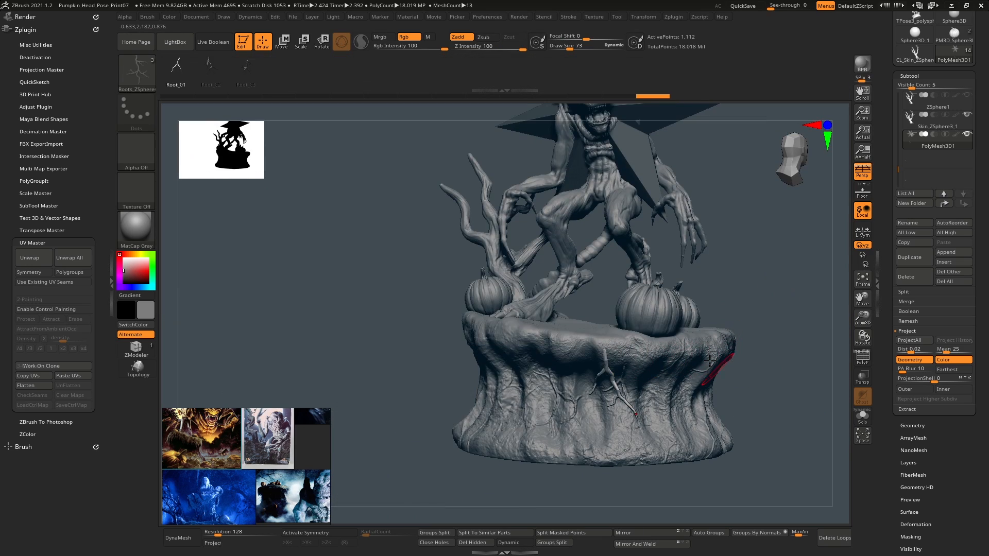
mouse_move(717, 371)
right_mouse_down("alt")
mouse_move(704, 349)
mouse_move(713, 260)
mouse_move(725, 311)
mouse_move(612, 317)
mouse_move(620, 268)
mouse_move(631, 318)
mouse_move(632, 291)
right_mouse_up("alt")
left_click(215, 67)
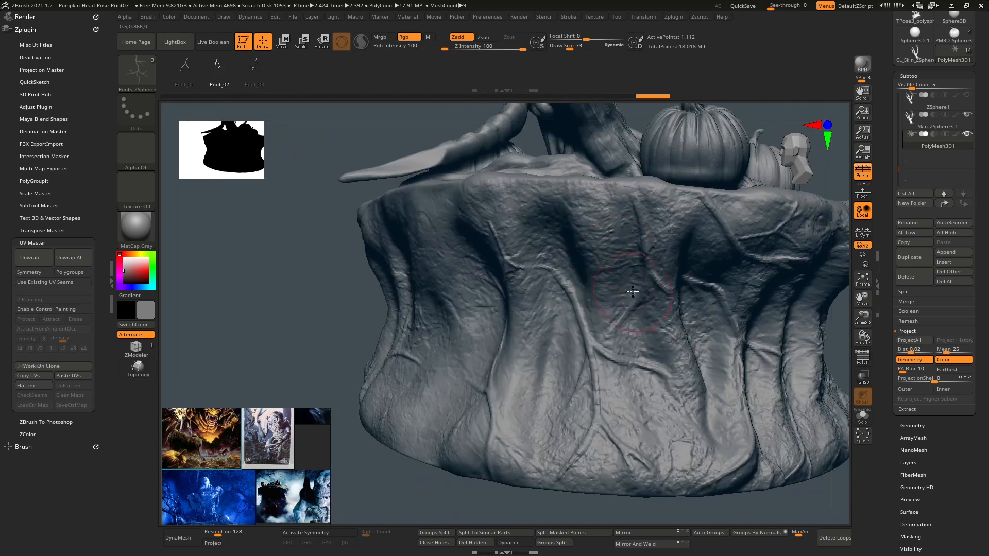
left_click_drag(620, 407, 621, 412)
- Rotate and reposition the Root_02 mesh with the gizmo so it stands along the base's side wall
key("w")
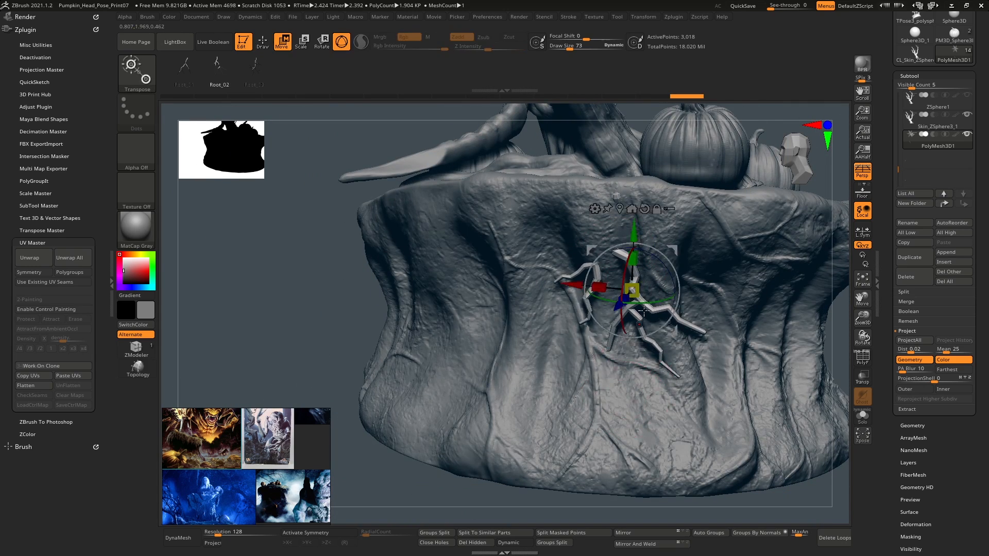
right_click_drag(643, 370, 592, 358)
left_click_drag(593, 311, 581, 319)
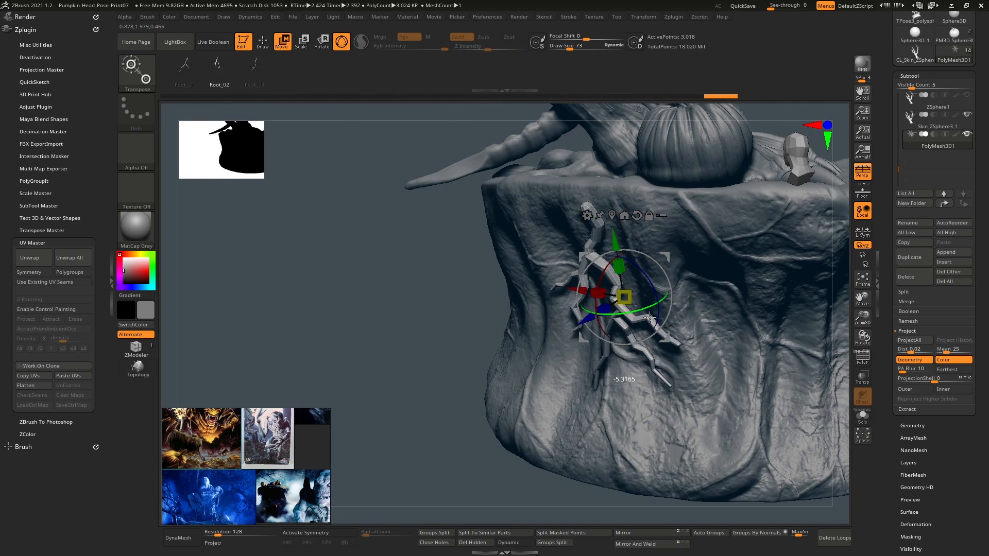
key("q")
mouse_move(649, 318)
right_mouse_down()
mouse_move(615, 215)
mouse_move(684, 206)
mouse_move(607, 304)
right_mouse_up()
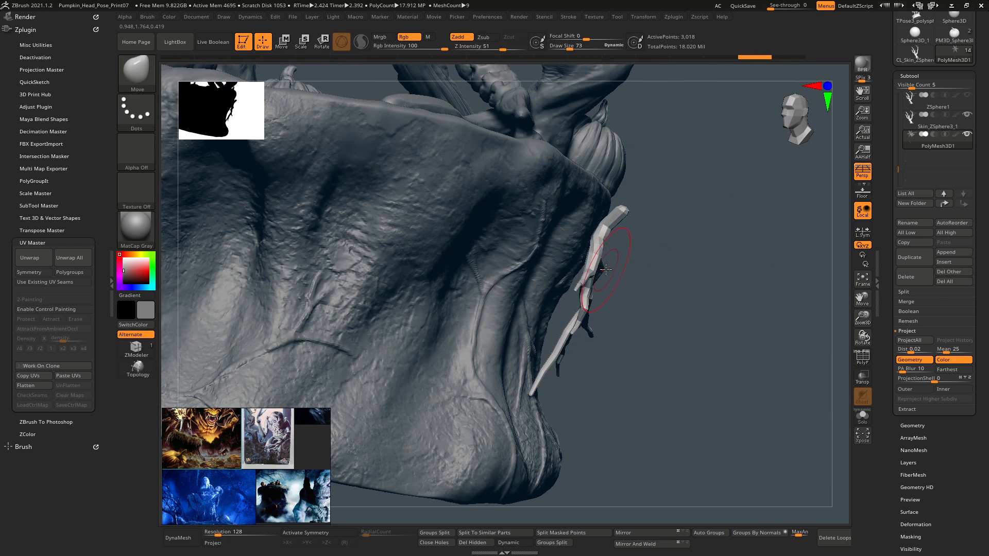
key("w")
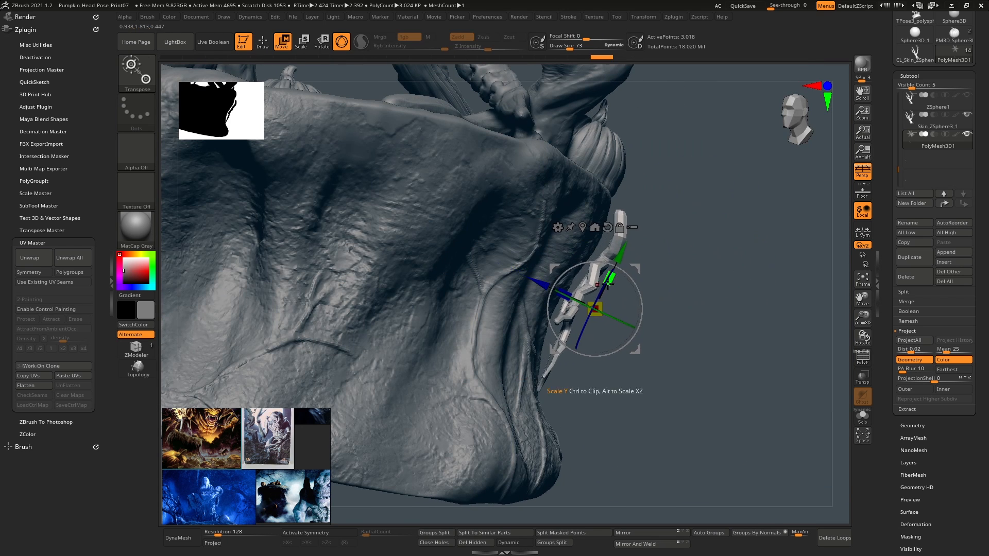
mouse_move(635, 271)
right_mouse_down()
mouse_move(544, 335)
mouse_move(584, 310)
right_mouse_up()
- Bend the Root_02 mesh with the Move brush at draw size 73 and adjust its placement so it hugs the wall from both sides
key("q")
key("w")
key("q")
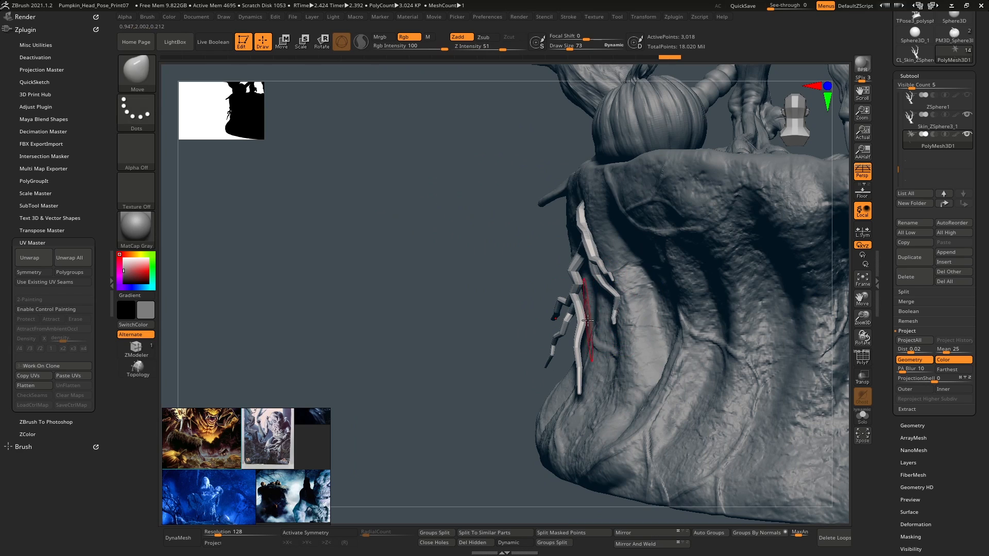
right_click_drag(587, 320, 681, 334)
right_click_drag(554, 324, 611, 304)
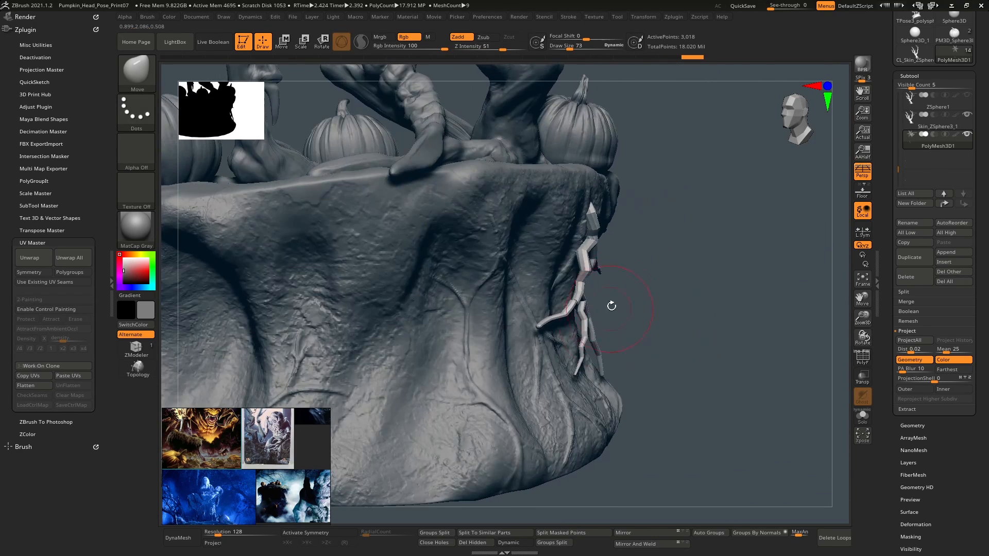
key("w")
mouse_move(616, 259)
right_mouse_down()
mouse_move(582, 319)
mouse_move(599, 292)
mouse_move(544, 236)
right_mouse_up()
- Pull the Root_02 trunk and branch tips over the folds of the wall with the SnakeHook brush
key("q")
key("b")
key("s")
key("h")
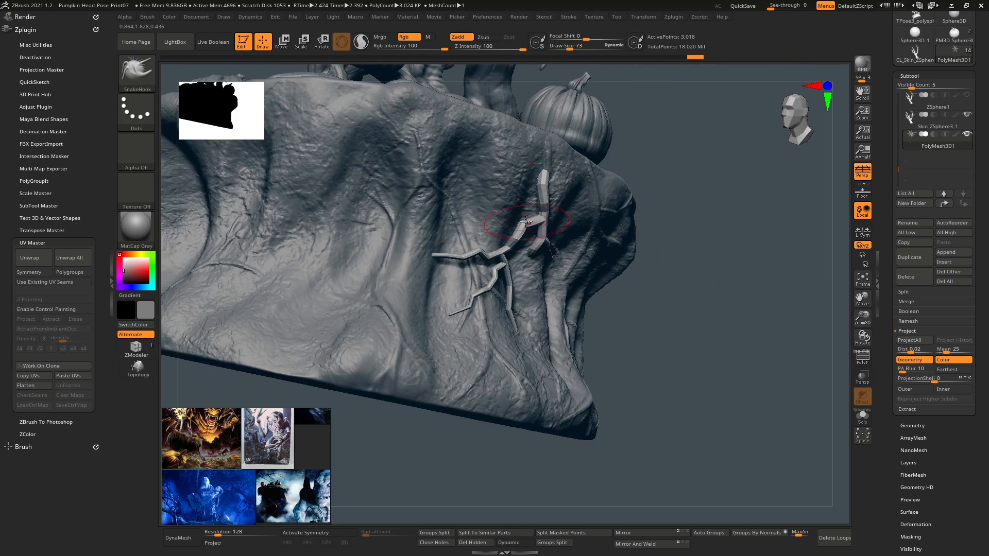
right_click_drag(540, 170, 485, 265)
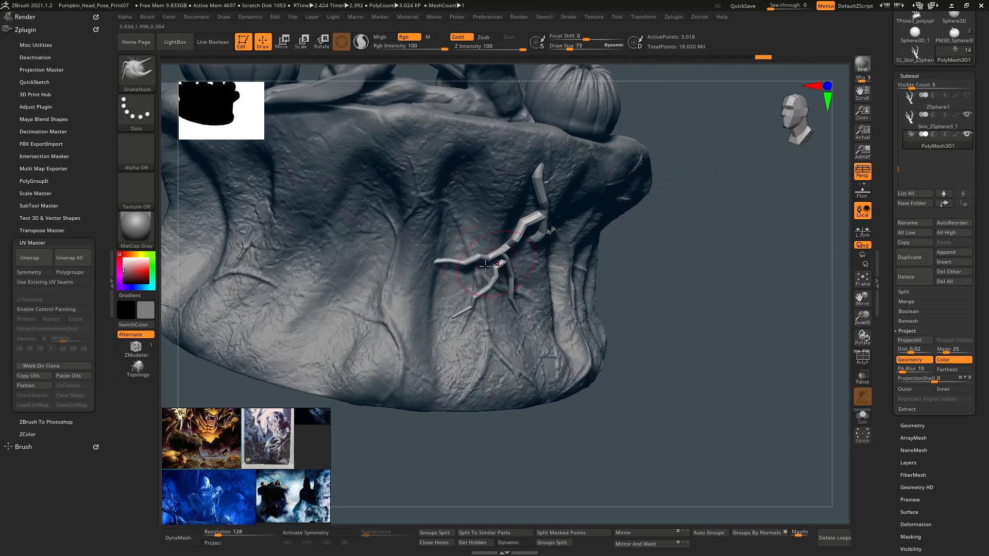
right_click_drag(456, 301, 452, 315)
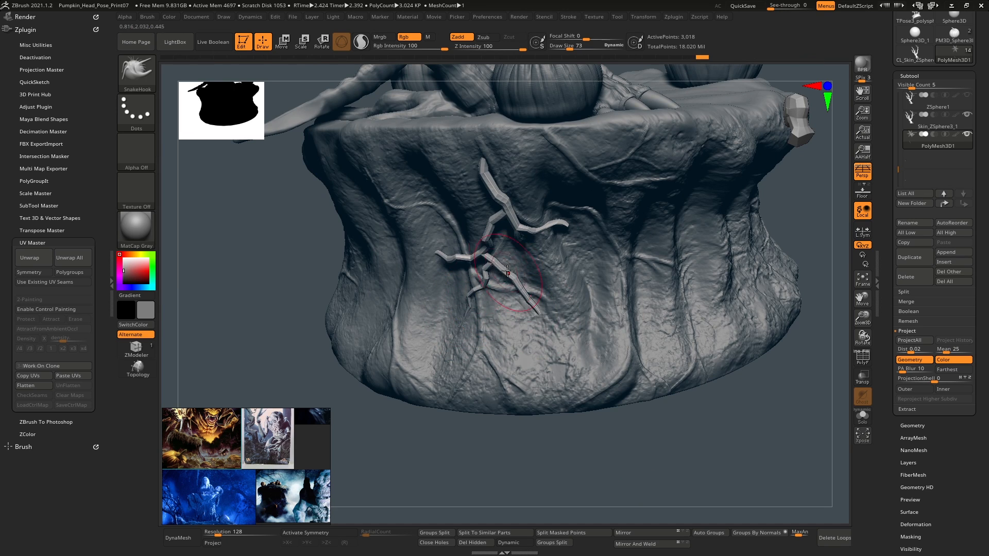
mouse_move(491, 263)
right_mouse_down()
mouse_move(518, 229)
mouse_move(674, 253)
mouse_move(601, 327)
mouse_move(601, 266)
right_mouse_up()
- Insert a Root_03 mesh from the Roots_ZSpheres brush on the side wall beside the Root_02 mesh
key("b")
left_click(761, 284)
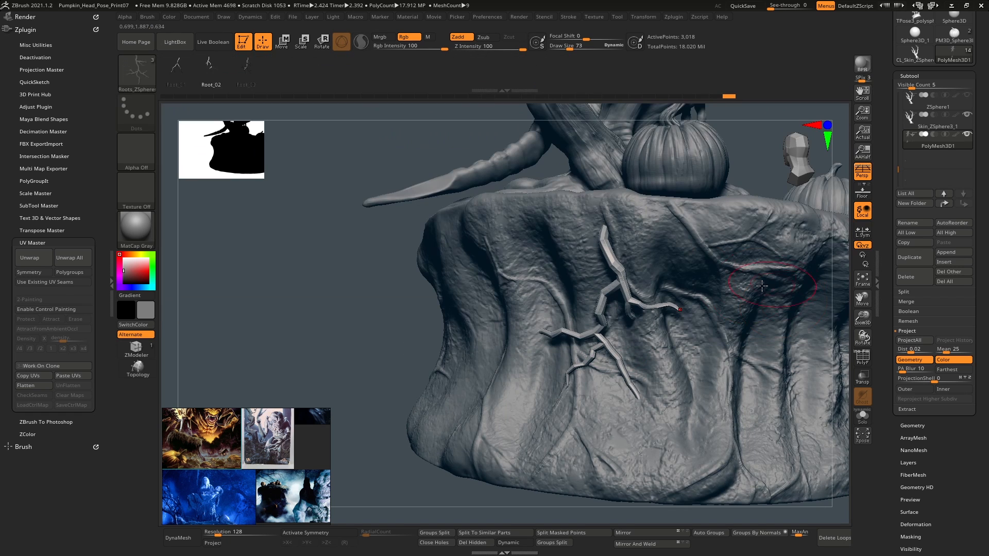
right_click_drag(664, 302, 698, 313)
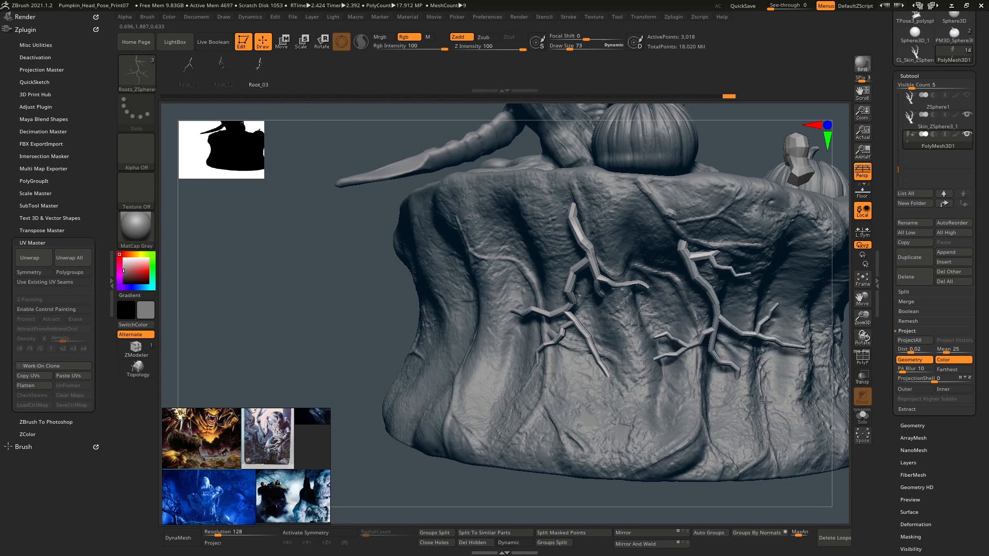
mouse_move(766, 402)
left_mouse_down()
mouse_move(747, 391)
mouse_move(699, 320)
mouse_move(730, 326)
mouse_move(721, 330)
left_mouse_up()
- Move, rotate and scale the Root_03 mesh with the gizmo so it sits close against the wall
key("w")
right_click_drag(713, 330, 750, 332)
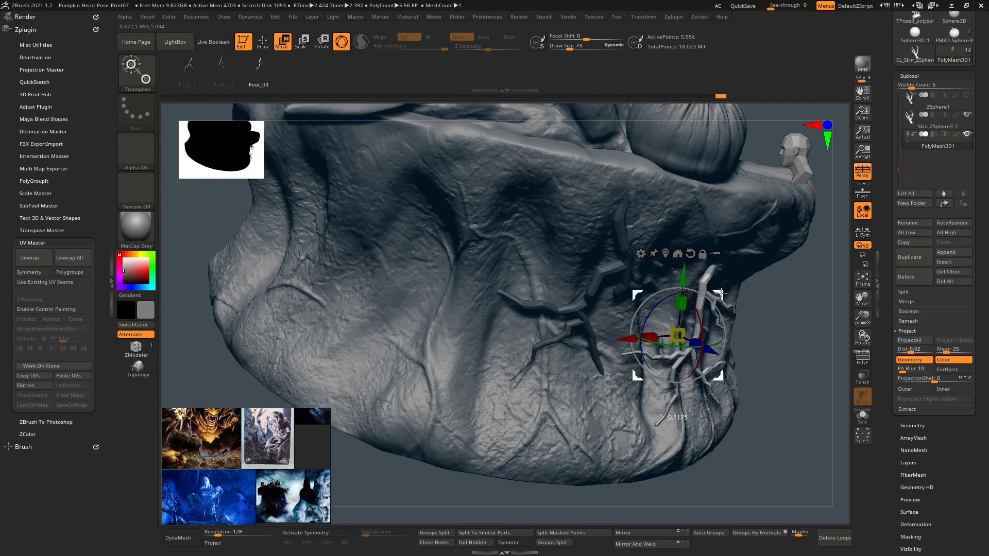
mouse_move(719, 294)
right_mouse_down()
mouse_move(713, 335)
mouse_move(688, 343)
right_mouse_up()
key("q")
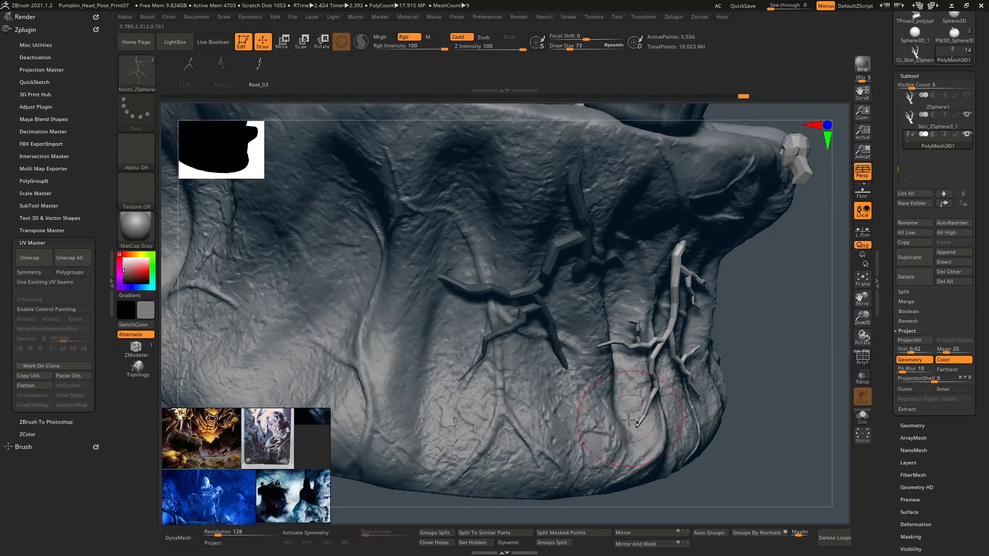
- Try to pull the Root_03 branches towards the wall with the SnakeHook brush, raising the draw size to 188, and undo the strokes
key("b")
key("s")
key("h")
left_click_drag(644, 405, 638, 408)
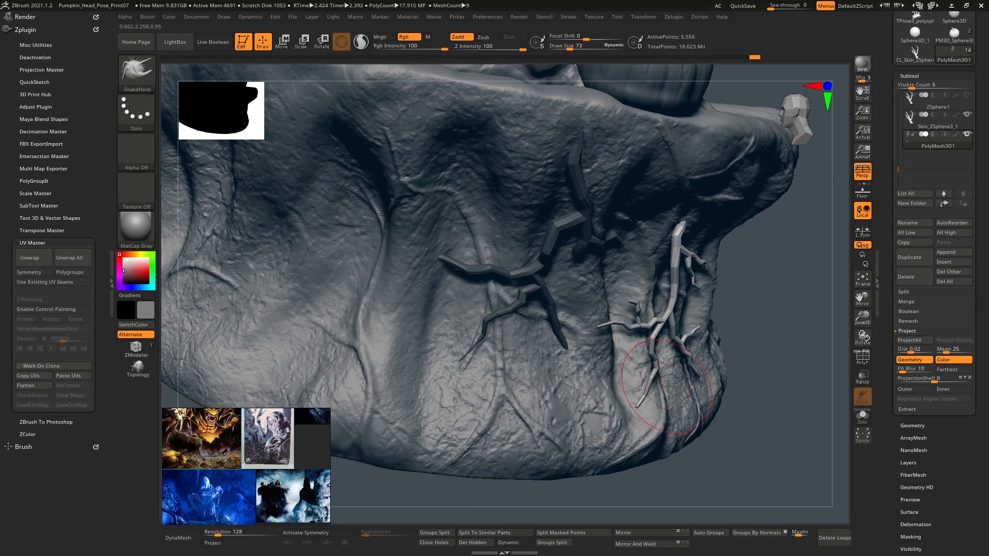
key("ctrl+z")
mouse_move(667, 387)
right_mouse_down()
mouse_move(625, 365)
mouse_move(648, 391)
mouse_move(627, 369)
right_mouse_up()
key("bracketright")
left_click_drag(693, 281, 702, 279)
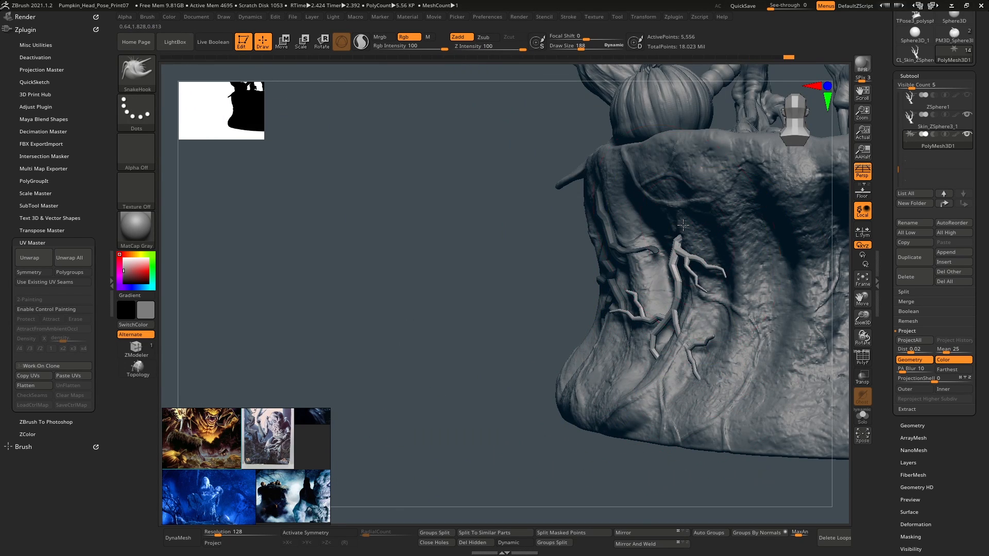
mouse_move(656, 199)
right_mouse_down()
mouse_move(652, 284)
mouse_move(655, 254)
mouse_move(713, 253)
right_mouse_up()
key("ctrl+z")
key("ctrl+z")
key("ctrl+z")
- Pull the Root_03 trunk top and branches along the wall with the SnakeHook brush at draw size 54
key("s")
left_click_drag(713, 257, 685, 264)
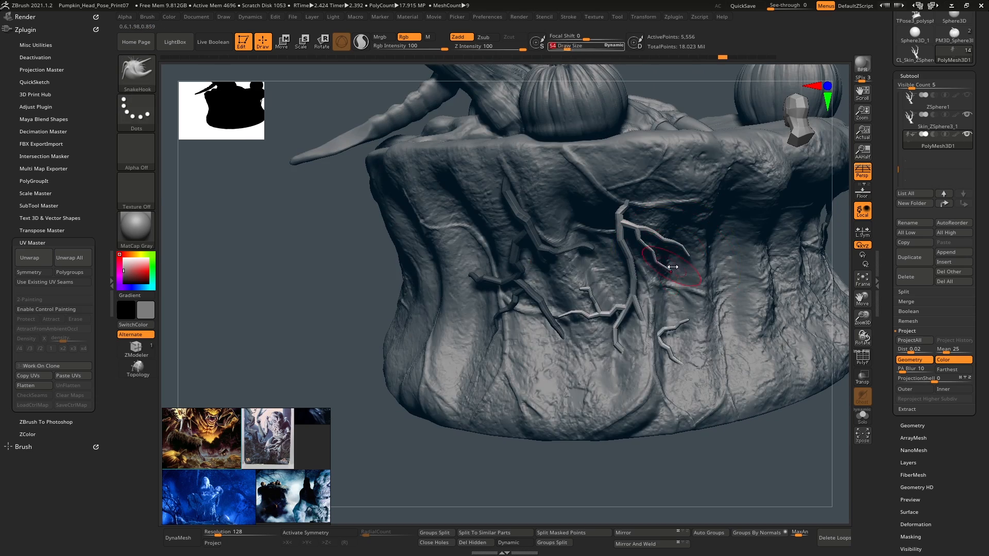
mouse_move(683, 263)
right_mouse_down("ctrl")
mouse_move(618, 287)
mouse_move(651, 302)
right_mouse_up("ctrl")
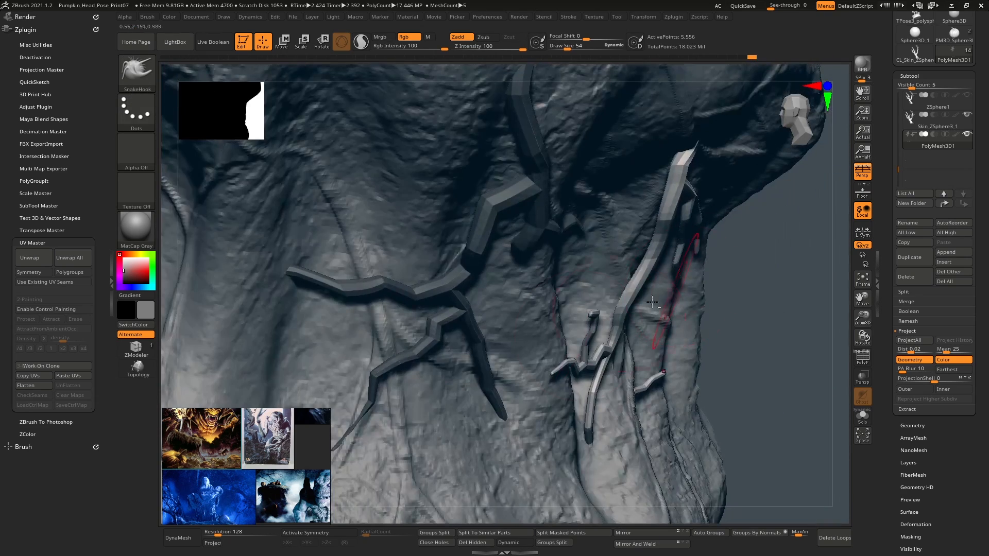
left_click_drag(530, 364, 528, 366)
right_click_drag(528, 366, 537, 404)
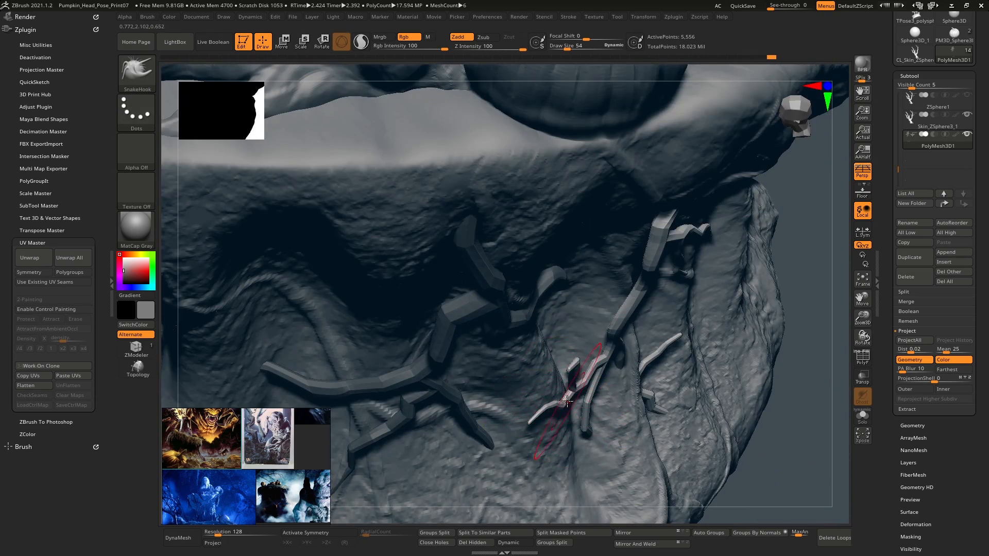
mouse_move(528, 403)
left_mouse_down()
mouse_move(459, 381)
mouse_move(500, 381)
left_mouse_up()
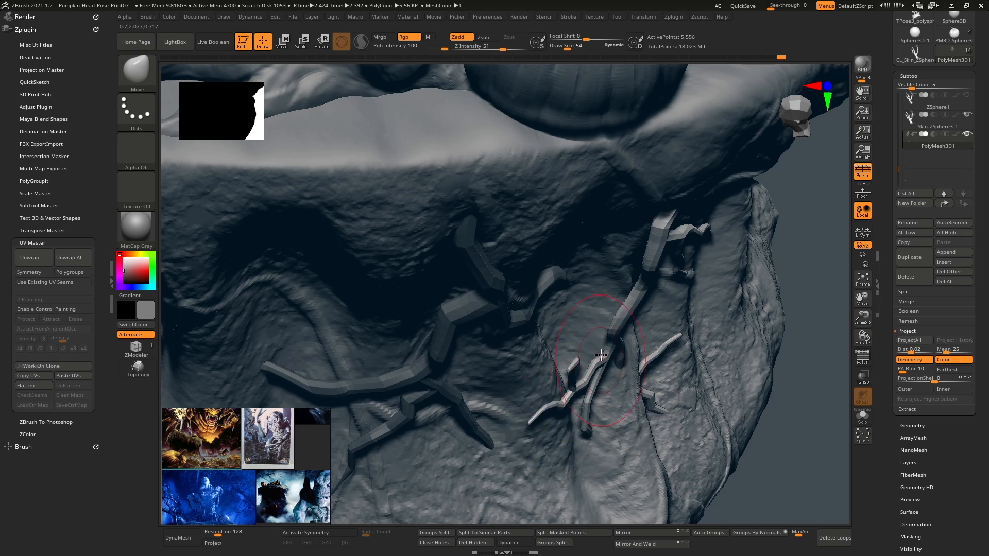
- Bend the lower Root_03 branches into the folds with the Move brush at draw size 54, working from several angles
mouse_move(536, 414)
right_mouse_down()
mouse_move(541, 341)
mouse_move(681, 328)
right_mouse_up()
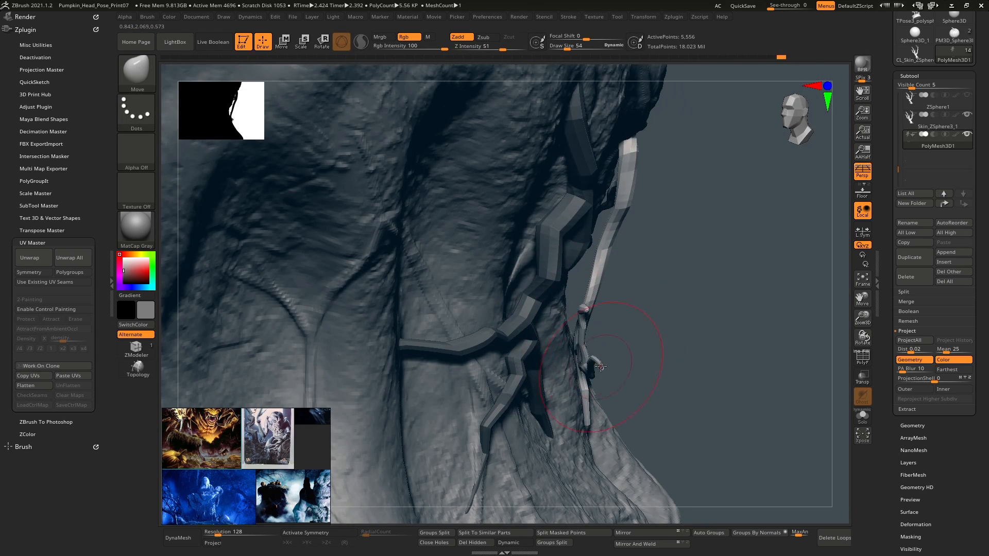
right_click_drag(605, 314, 428, 329)
left_click_drag(688, 356, 736, 394)
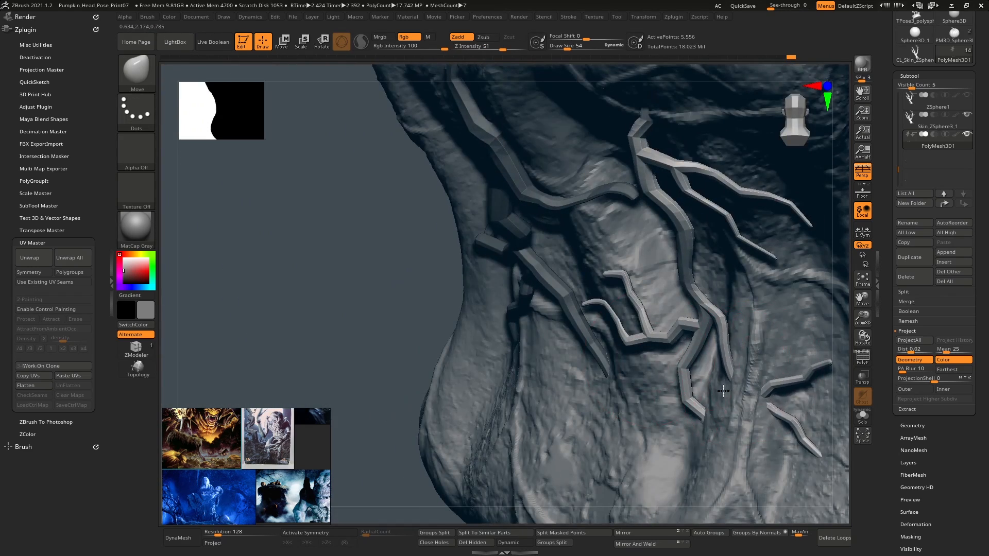
right_click_drag(729, 386, 803, 414)
left_click_drag(777, 404, 762, 381)
mouse_move(762, 383)
right_mouse_down()
mouse_move(754, 396)
mouse_move(664, 310)
mouse_move(613, 289)
right_mouse_up()
left_click_drag(613, 293, 626, 304)
mouse_move(626, 304)
right_mouse_down()
mouse_move(685, 320)
mouse_move(622, 349)
right_mouse_up()
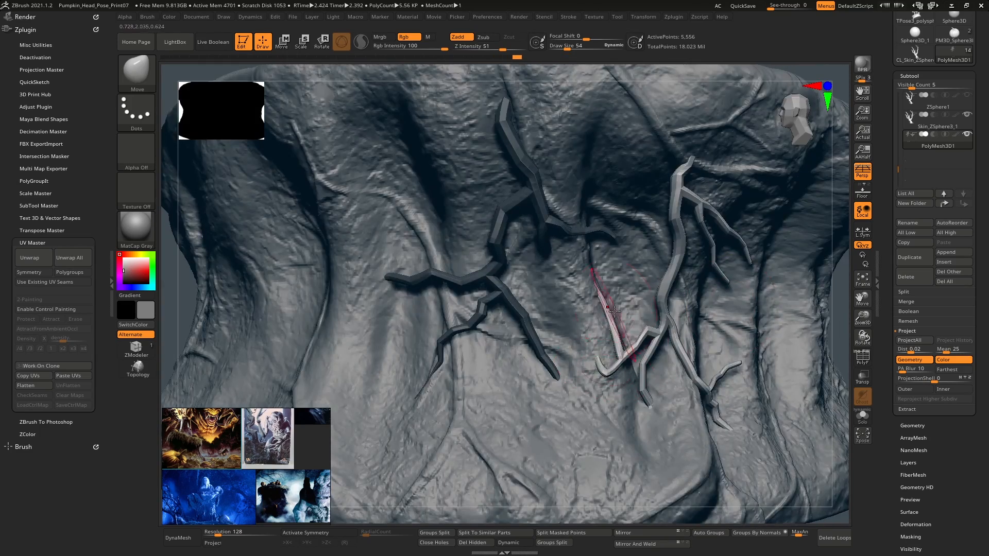
- Turn on ghost transparency and tuck the stray inner branch of the Root_03 mesh into the base with the Move brush
key("shift+t")
right_click_drag(610, 301, 589, 326)
left_click_drag(589, 327, 582, 316)
mouse_move(582, 320)
right_mouse_down()
mouse_move(602, 353)
mouse_move(587, 350)
right_mouse_up()
- Try to cut off the short hooked branch of the Root_03 mesh with the TrimCurve brush and reshape the remaining branch
left_click(136, 73, "ctrl+shift")
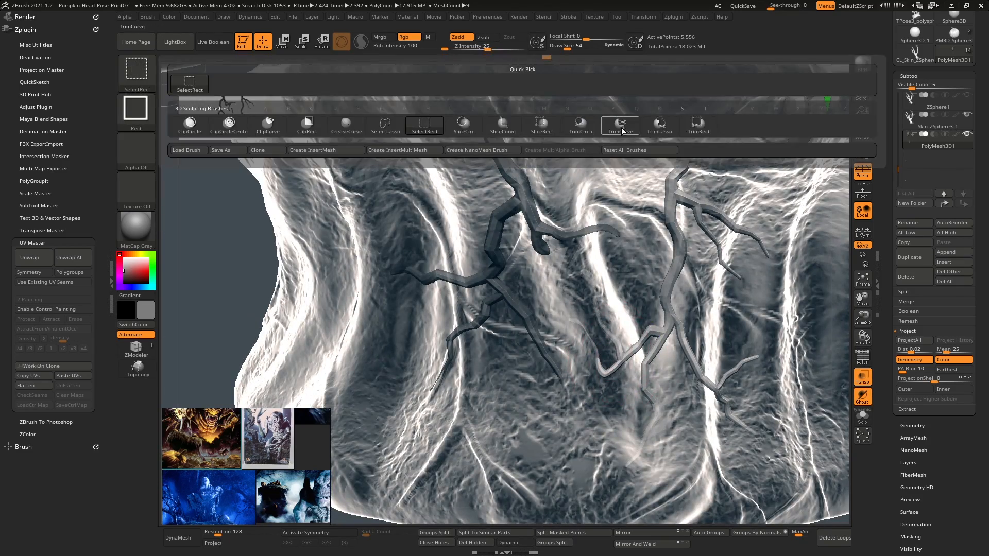
left_click(620, 126, "ctrl+shift")
left_click_drag(604, 416, 644, 305, "ctrl+shift")
mouse_move(644, 305)
right_mouse_down()
mouse_move(674, 314)
mouse_move(572, 335)
mouse_move(631, 381)
right_mouse_up()
key("space")
key("space")
left_click_drag(632, 381, 629, 380)
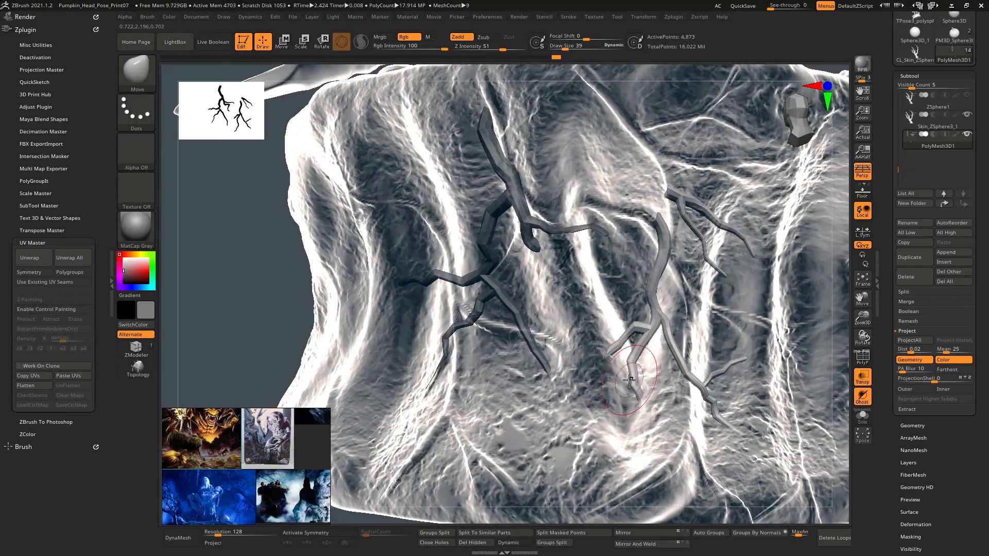
- Turn off transparency, smooth the hooked lower branch of the Root_03 mesh, and thicken the root with the Inflate brush
key("shift+t")
mouse_move(678, 339)
right_mouse_down()
mouse_move(721, 333)
mouse_move(599, 379)
mouse_move(593, 394)
right_mouse_up()
key("shift")
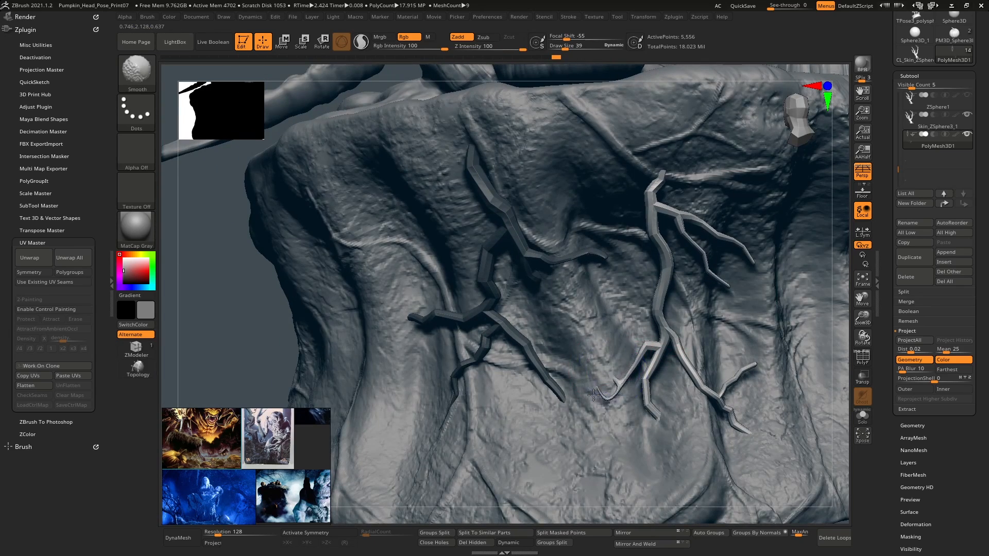
mouse_move(657, 330)
right_mouse_down()
mouse_move(605, 236)
mouse_move(591, 235)
mouse_move(612, 222)
mouse_move(623, 234)
mouse_move(606, 260)
mouse_move(626, 246)
mouse_move(597, 278)
mouse_move(560, 291)
mouse_move(585, 311)
right_mouse_up()
key("b")
key("i")
key("n")
- Push the Root_03 trunk and branches against the side wall with the Move brush at draw size 163, undoing the unwanted change
key("b")
key("m")
key("v")
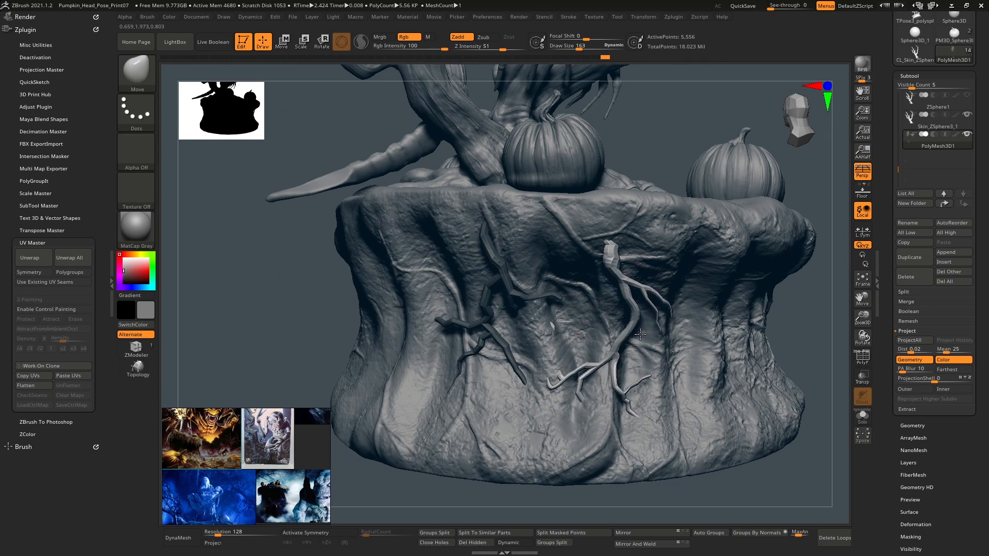
mouse_move(602, 315)
right_mouse_down()
mouse_move(580, 320)
mouse_move(612, 330)
right_mouse_up()
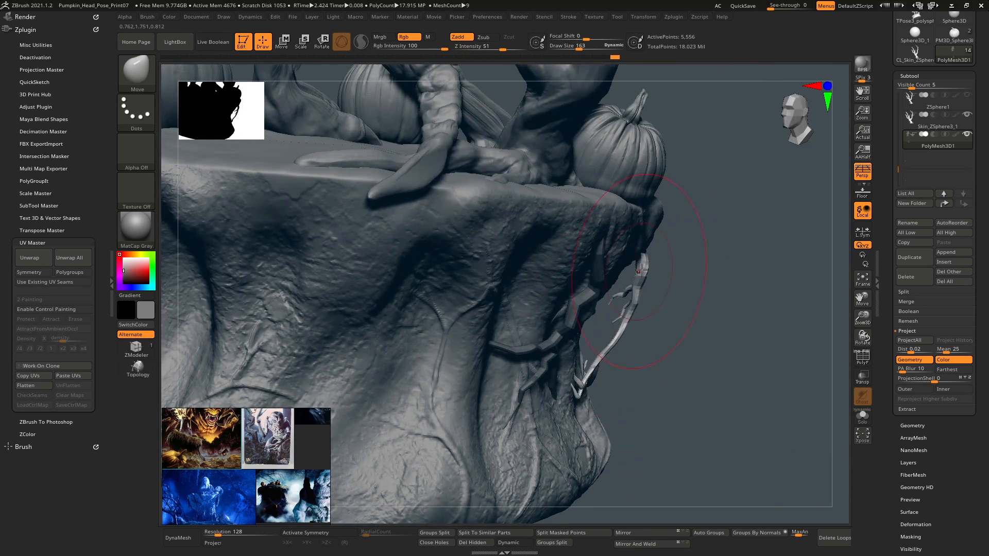
right_click_drag(641, 270, 663, 260)
mouse_move(571, 269)
right_mouse_down("ctrl")
mouse_move(574, 305)
mouse_move(597, 312)
mouse_move(575, 318)
mouse_move(612, 362)
mouse_move(596, 337)
mouse_move(525, 320)
mouse_move(547, 305)
mouse_move(613, 302)
right_mouse_up("ctrl")
key("ctrl+z")
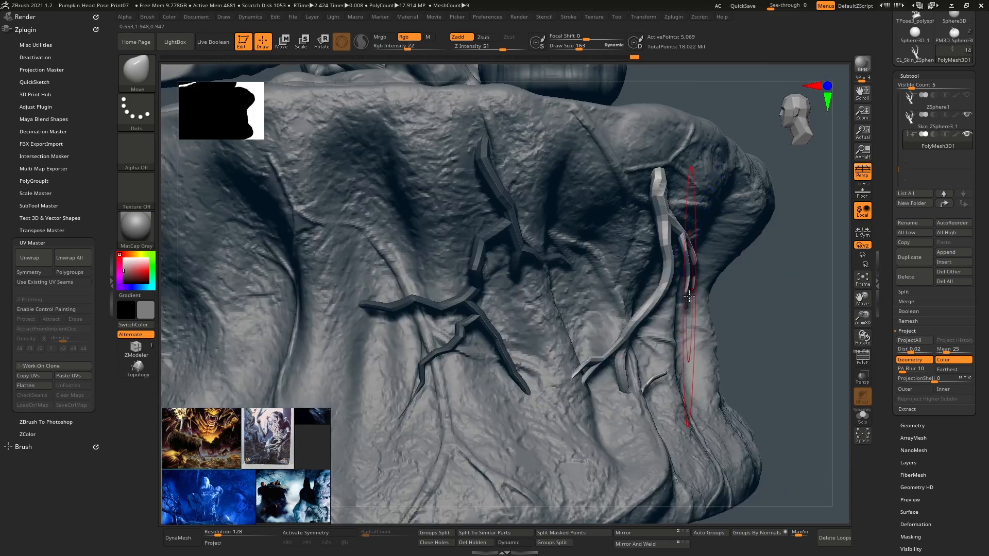
right_click_drag(688, 296, 793, 356, "ctrl")
- Rotate and shift the lower part of the Root_03 mesh with the gizmo so its buried branch emerges from the wall
key("w")
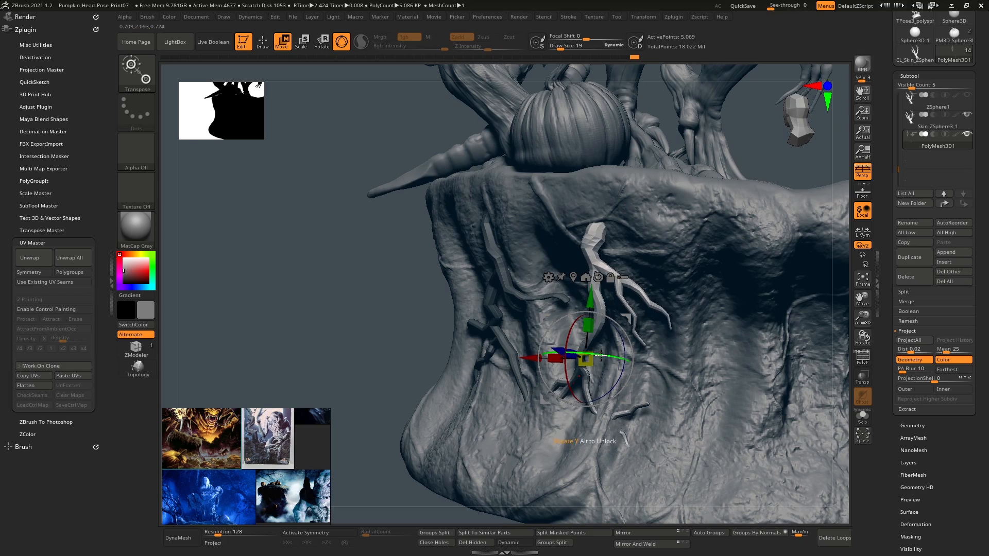
mouse_move(643, 354)
right_mouse_down()
mouse_move(624, 331)
mouse_move(602, 351)
mouse_move(638, 345)
right_mouse_up()
key("q")
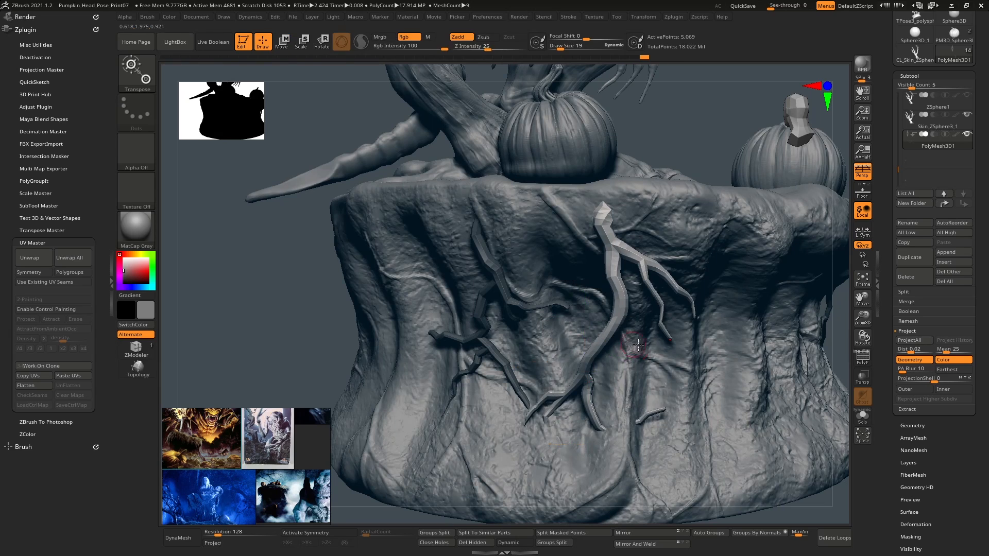
key("w")
key("q")
right_click_drag(676, 402, 652, 414)
key("space")
left_click_drag(649, 413, 654, 415)
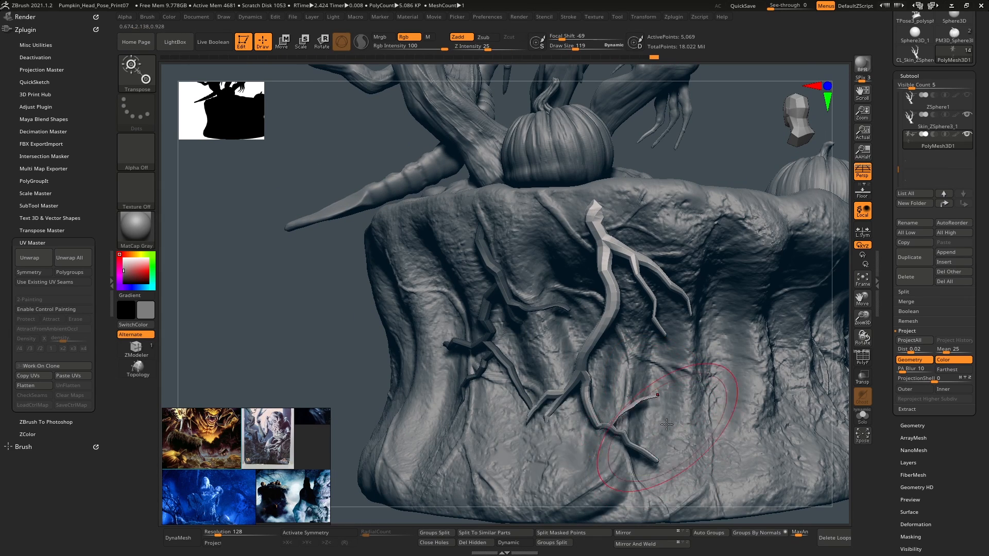
- Push the lower branch of the Root_03 mesh against the side wall with the Move brush
key("w")
right_click_drag(655, 415, 644, 414)
key("q")
key("b")
key("m")
key("v")
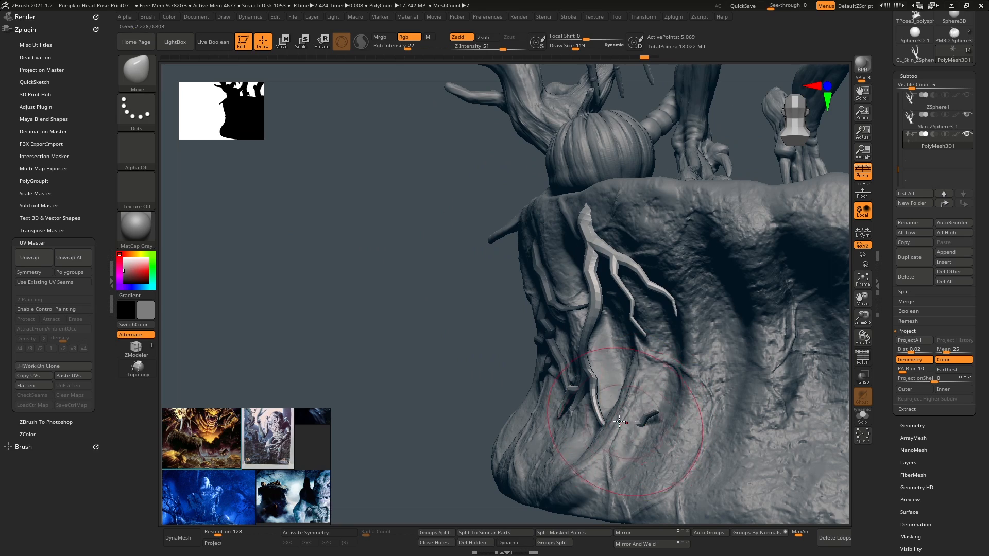
left_click_drag(647, 480, 648, 479)
mouse_move(679, 265)
right_mouse_down()
mouse_move(717, 260)
mouse_move(721, 225)
mouse_move(666, 320)
right_mouse_up()
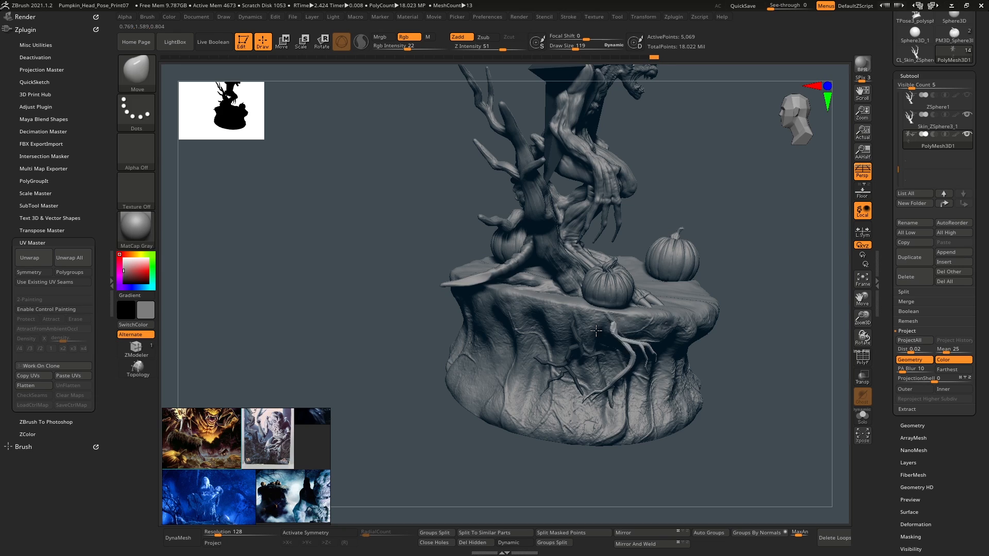
right_click_drag(599, 321, 576, 305)
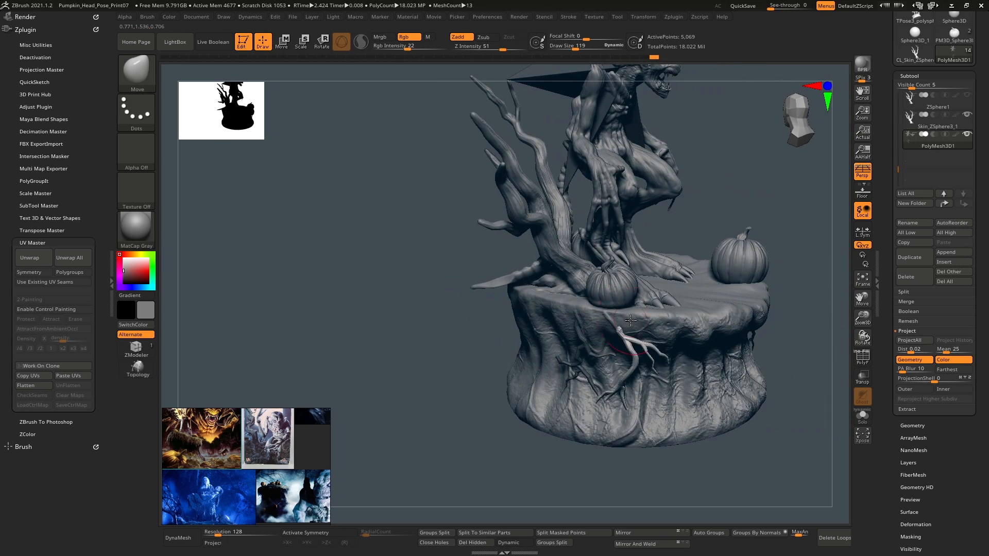
- Isolate the star-shaped part of the PolyMesh3D1 subtool and invert visibility with SelectRect so that only the roots show
left_click_drag(741, 371, 601, 283)
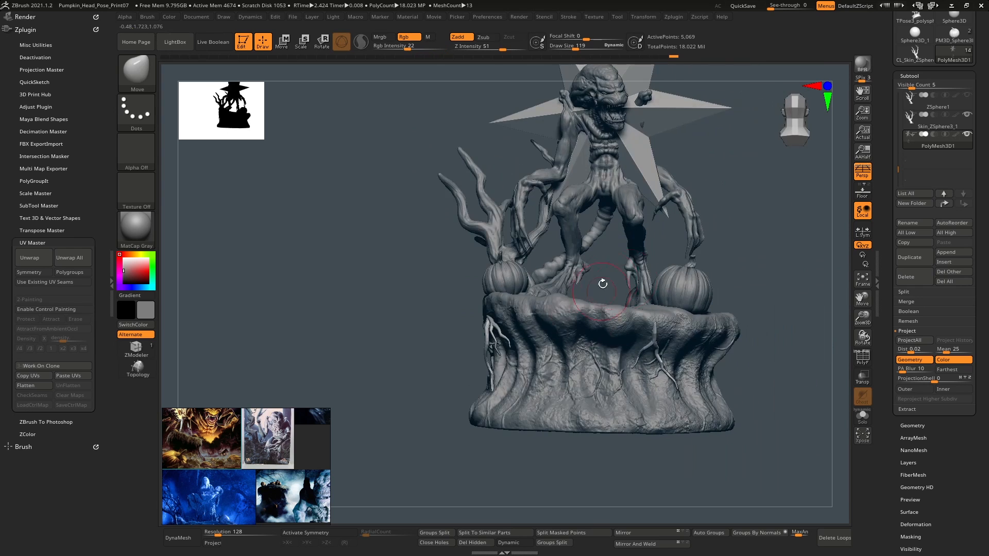
left_click(675, 134, "ctrl+shift")
left_click(136, 73, "ctrl+shift")
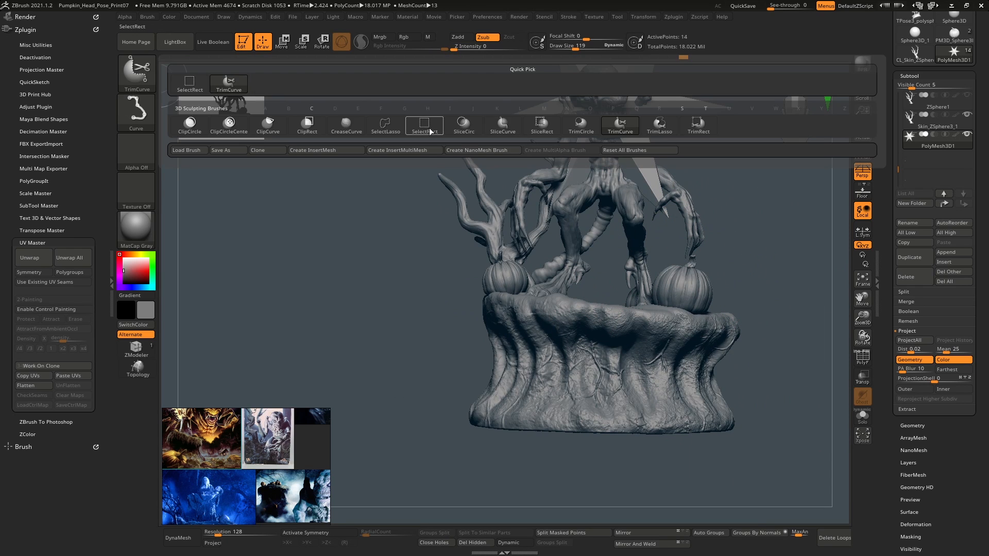
left_click(423, 126, "ctrl+shift")
left_click(758, 274, "ctrl+shift")
- Insert a Root_01 mesh on the rear side wall of the base with the roots insert brush
mouse_move(515, 478)
left_mouse_down()
mouse_move(532, 307)
mouse_move(300, 94)
left_mouse_up()
left_click(136, 72)
left_click(741, 299)
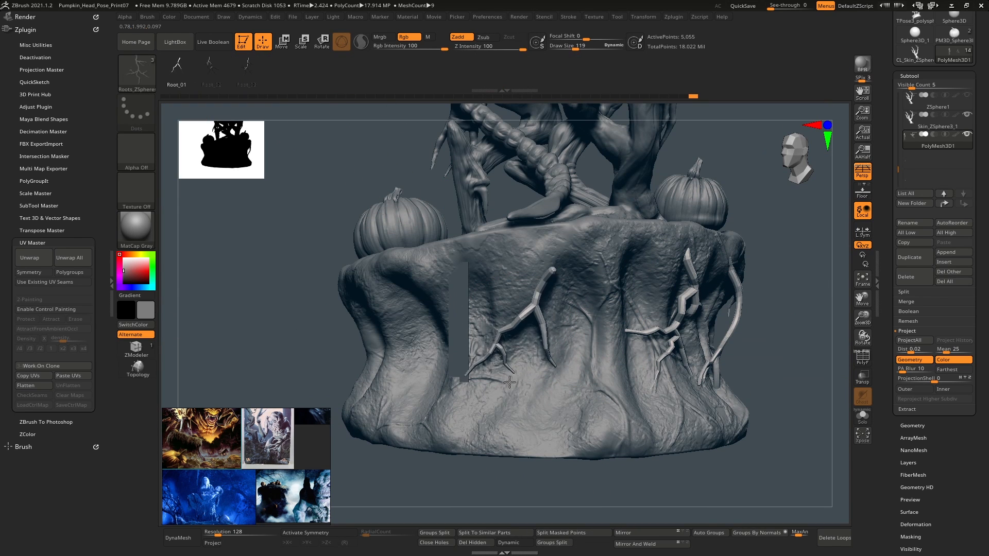
left_click_drag(509, 382, 482, 393)
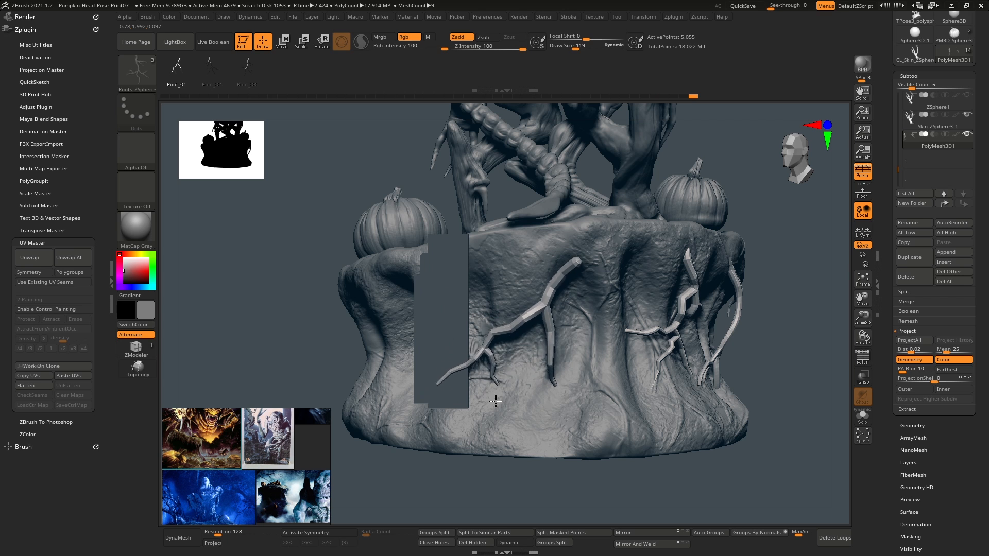
right_click_drag(492, 400, 622, 382)
key("w")
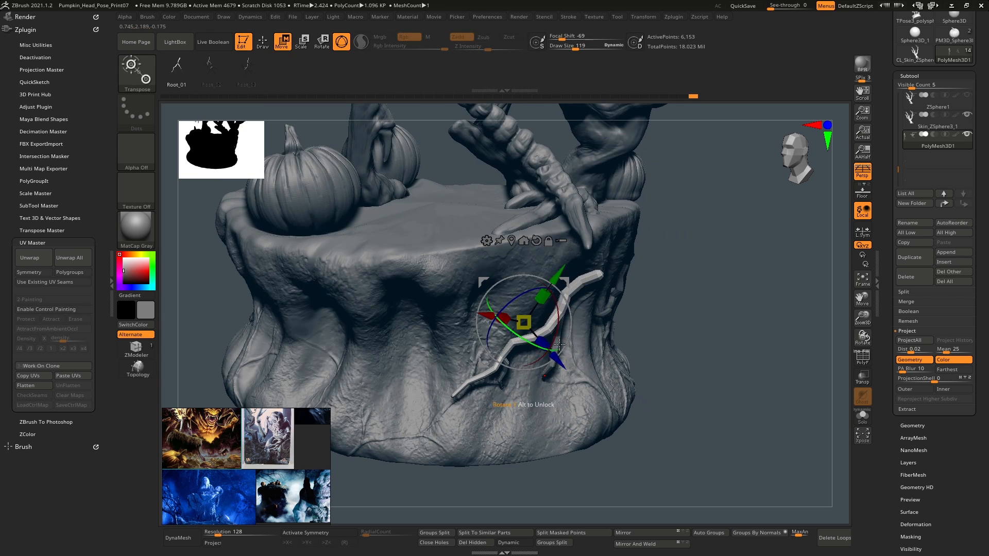
- Move and rotate the new Root_01 mesh with the gizmo so it sits partly sunk into the rear side wall below the rim
left_click_drag(523, 322, 554, 363)
right_click_drag(575, 318, 529, 363)
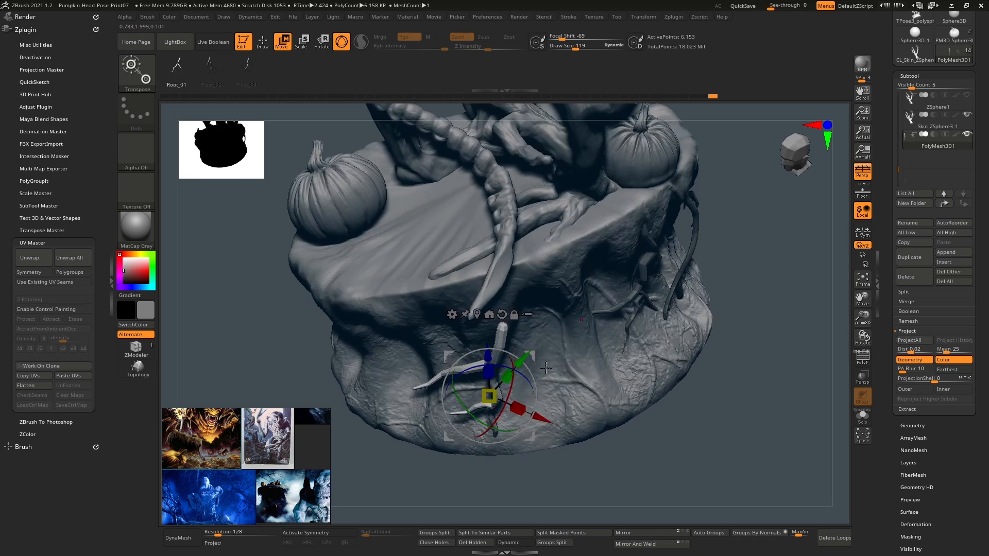
left_click_drag(529, 363, 567, 330)
right_click_drag(567, 330, 648, 257)
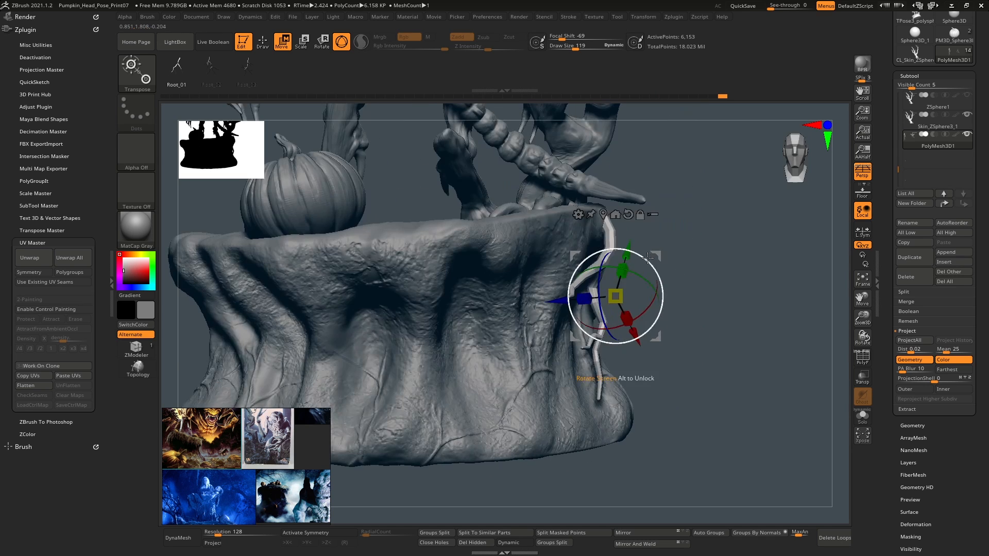
left_click_drag(631, 275, 617, 288)
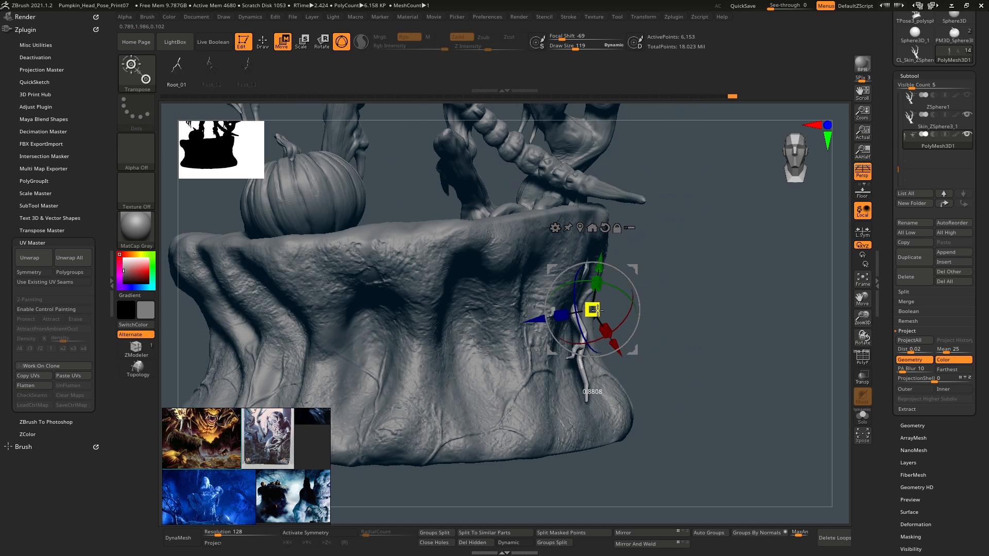
right_click_drag(618, 289, 647, 277)
left_click_drag(647, 276, 638, 288)
right_click_drag(639, 289, 623, 315)
left_click_drag(623, 315, 611, 310)
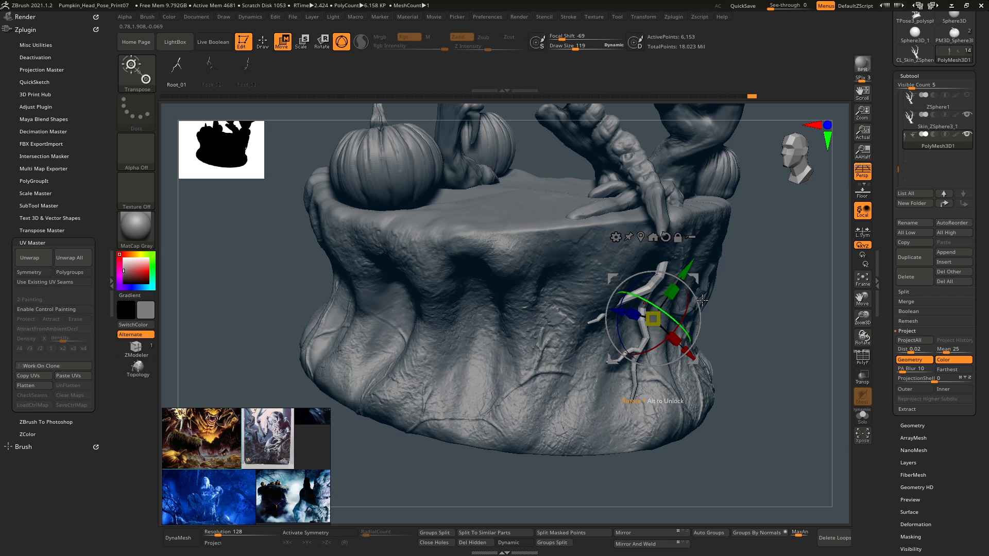
left_click_drag(702, 300, 682, 311)
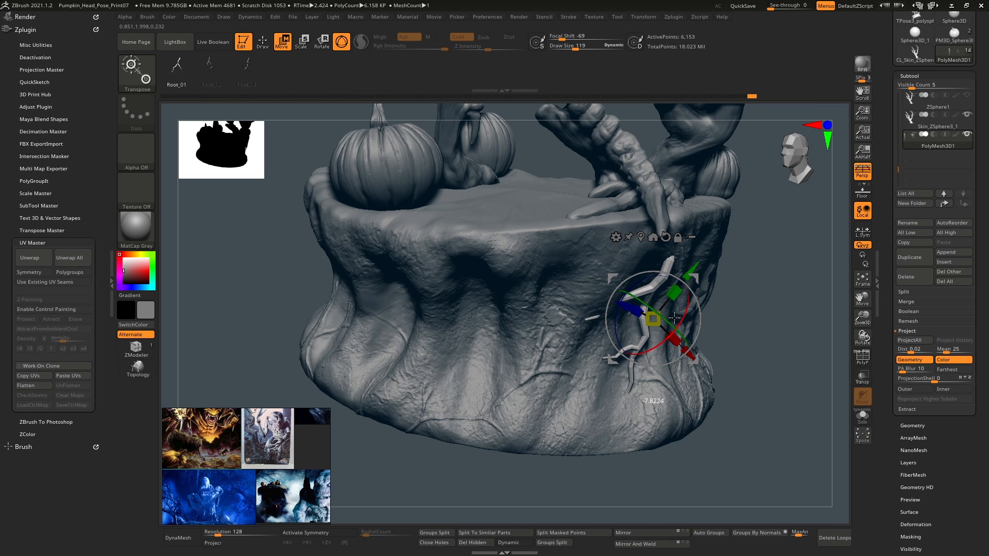
- Leave the gizmo and check the whole statue with a best-preview render
mouse_move(671, 325)
right_mouse_down()
mouse_move(600, 296)
mouse_move(612, 263)
mouse_move(607, 309)
mouse_move(721, 236)
mouse_move(698, 272)
mouse_move(740, 278)
mouse_move(746, 267)
mouse_move(717, 309)
mouse_move(710, 300)
mouse_move(731, 278)
right_mouse_up()
key("q")
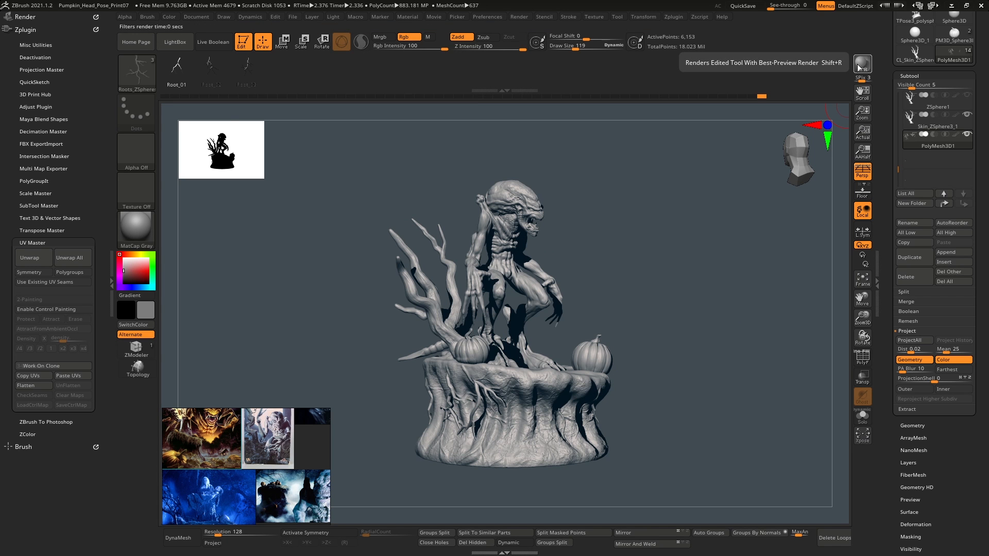
right_click_drag(688, 289, 618, 289)
- Select the Base subtool and sculpt ClayBuildup ridges around the creature's feet, reducing the draw size to 30
left_click(612, 283, "alt")
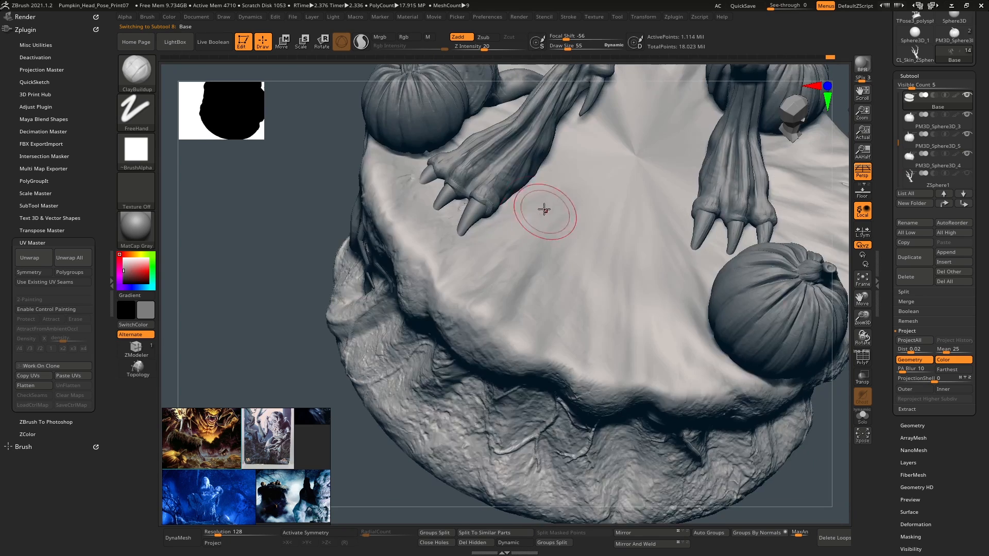
mouse_move(544, 209)
left_mouse_down()
mouse_move(468, 219)
mouse_move(550, 171)
left_mouse_up()
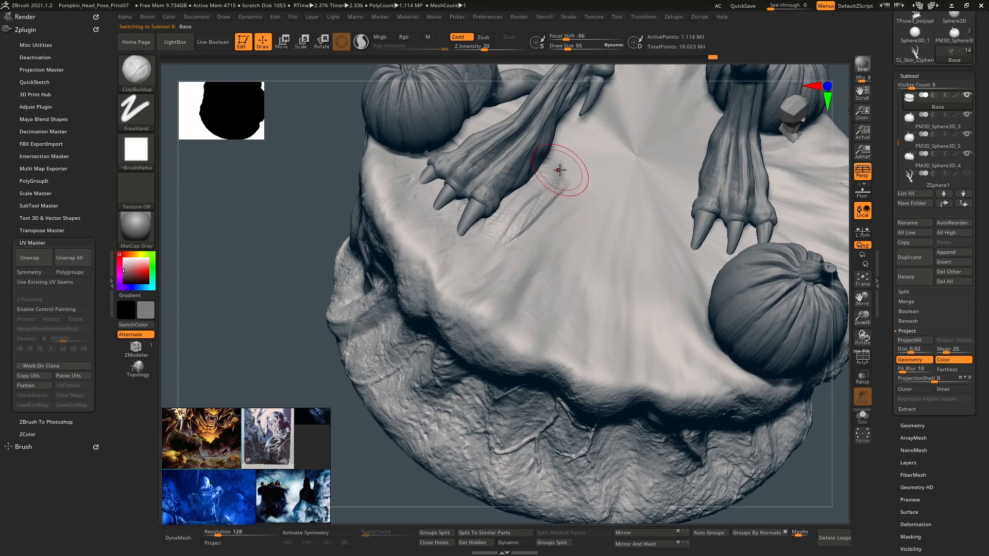
mouse_move(560, 170)
right_mouse_down()
mouse_move(546, 242)
mouse_move(542, 233)
right_mouse_up()
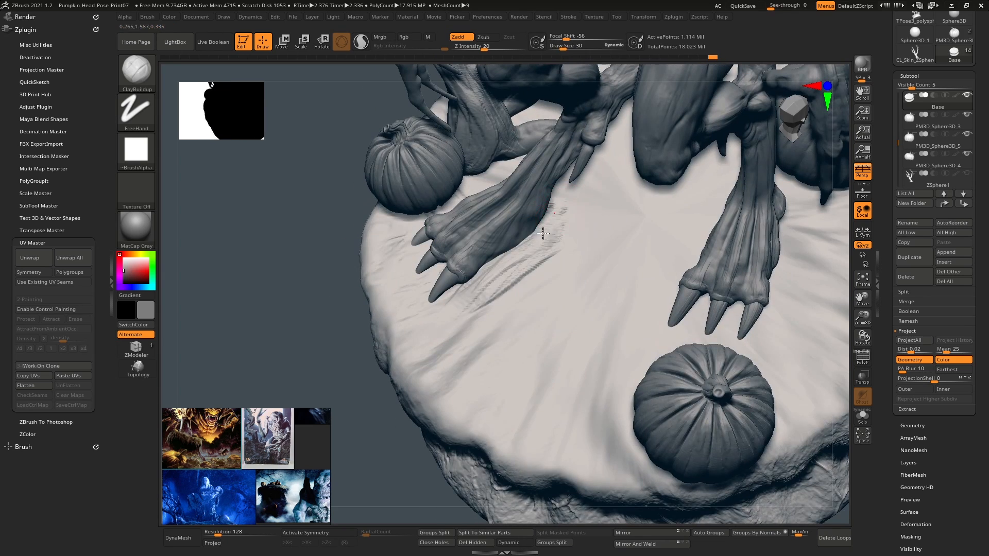
mouse_move(542, 233)
left_mouse_down("shift")
mouse_move(559, 220)
mouse_move(536, 249)
mouse_move(559, 210)
mouse_move(515, 247)
mouse_move(570, 214)
mouse_move(514, 283)
mouse_move(428, 315)
left_mouse_up("shift")
mouse_move(428, 316)
right_mouse_down()
mouse_move(431, 275)
mouse_move(625, 309)
right_mouse_up()
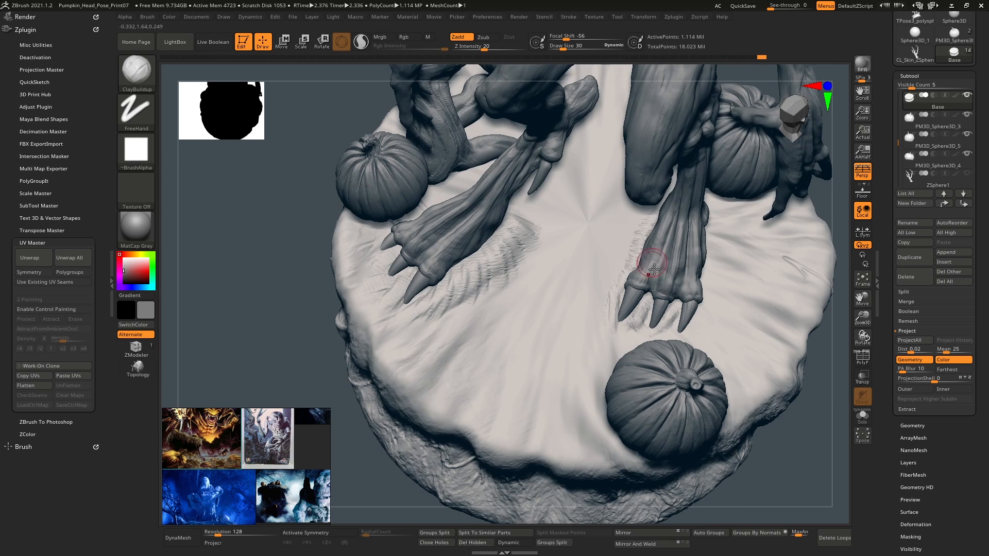
- Add ClayBuildup strokes at draw size 50 beside the pumpkin-side leg and near the base's top edge
right_click_drag(654, 268, 691, 324)
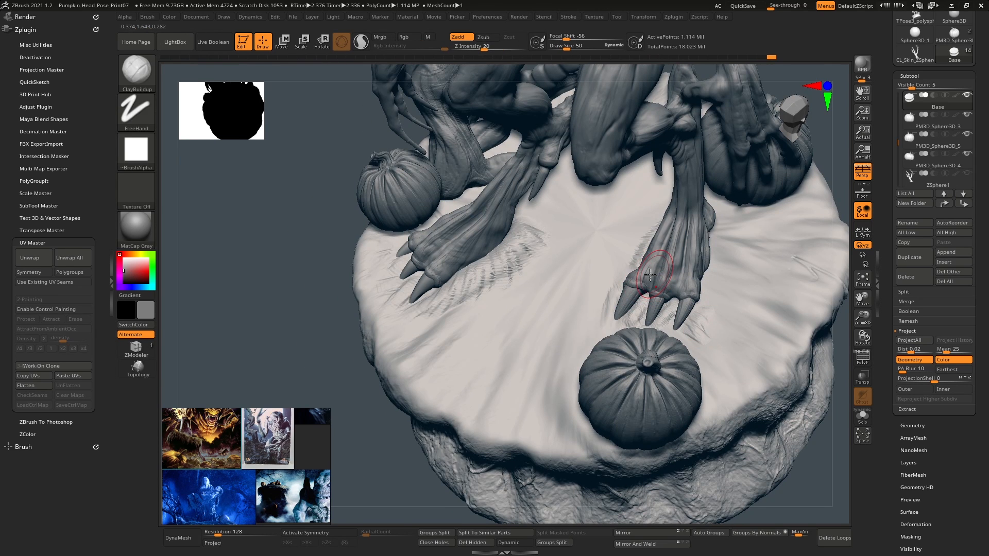
key("bracketright")
key("bracketright")
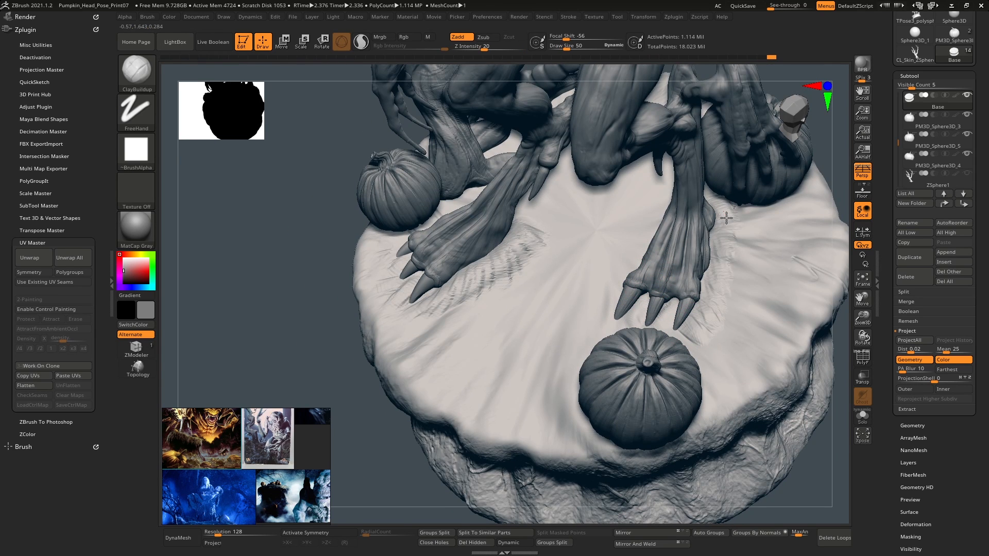
mouse_move(779, 210)
right_mouse_down()
mouse_move(721, 293)
mouse_move(562, 311)
mouse_move(572, 391)
right_mouse_up()
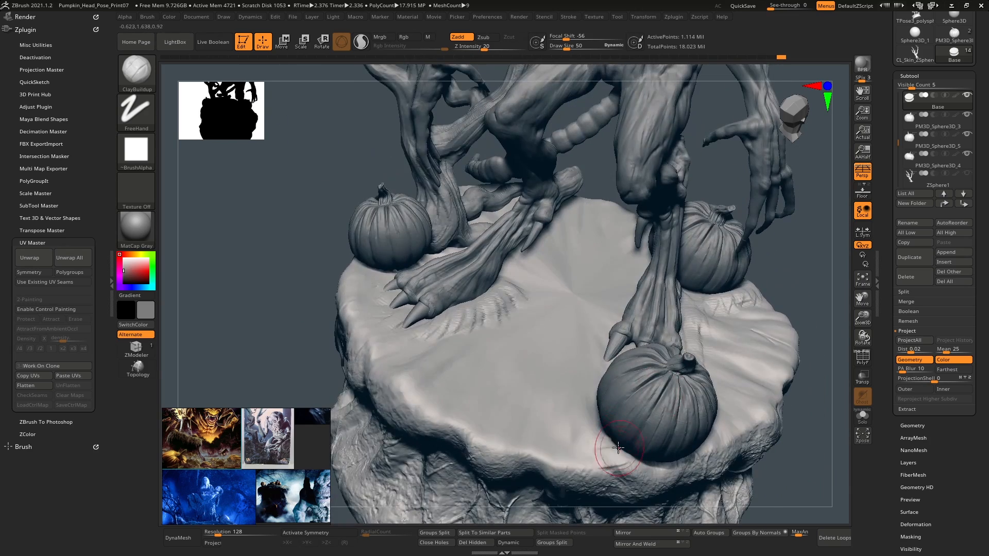
right_click_drag(585, 352, 582, 443)
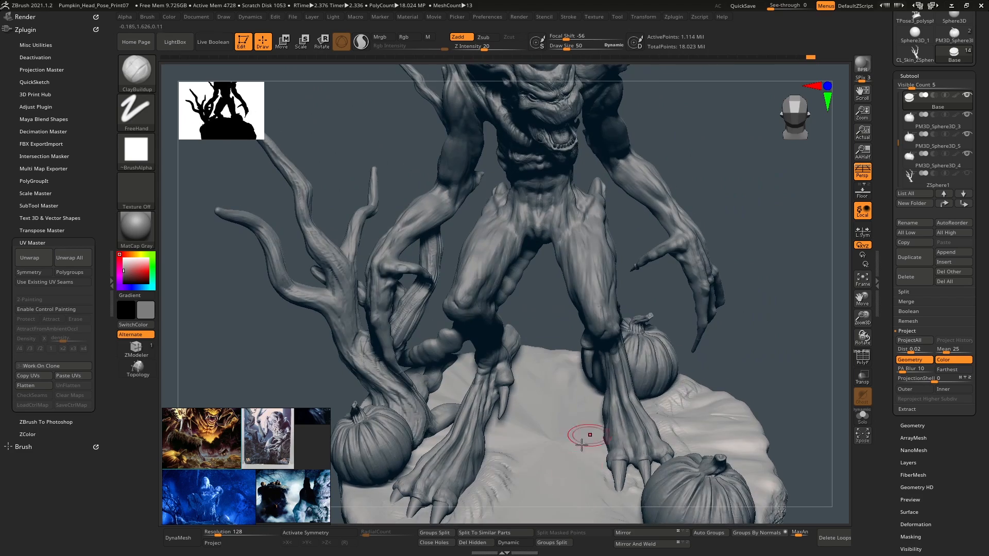
- Build up bark-like ridges at draw size 38 around the tree's roots and under the tail on the base top
right_click_drag(599, 384, 542, 277)
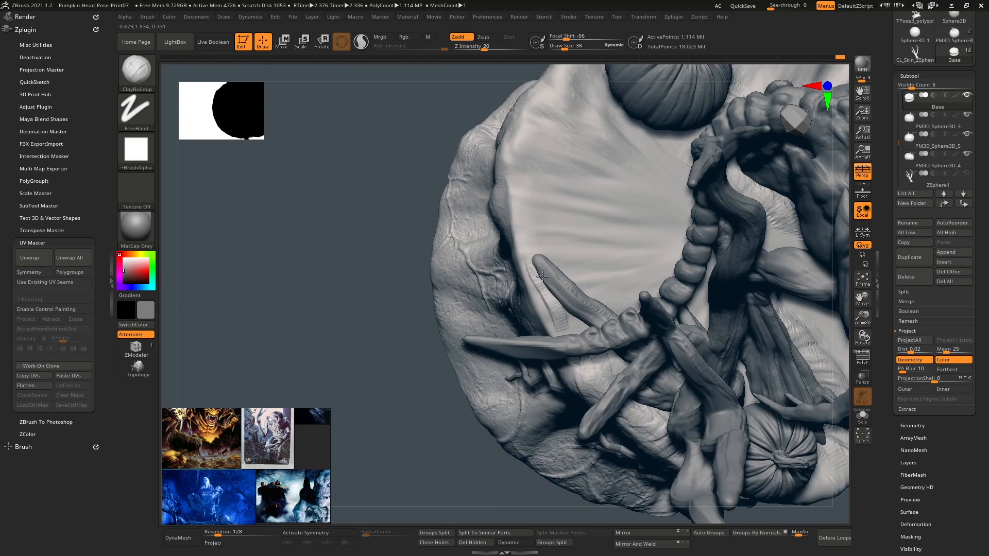
left_click_drag(571, 290, 554, 243)
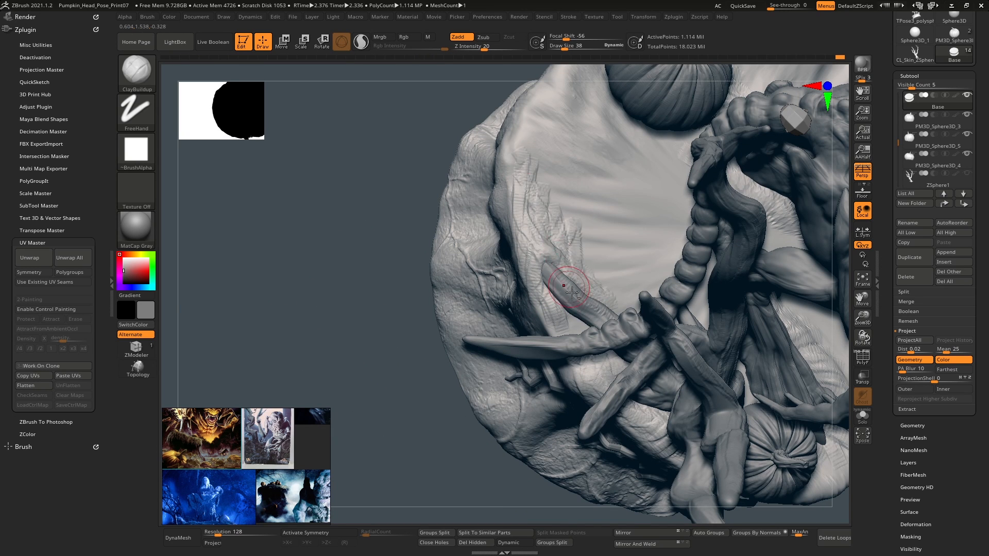
right_click_drag(571, 292, 672, 363)
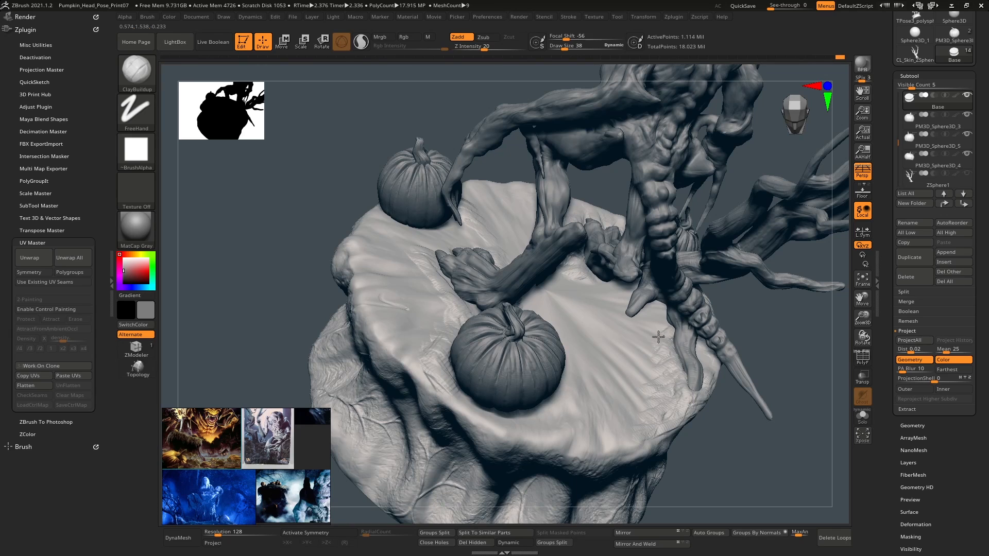
mouse_move(653, 312)
right_mouse_down()
mouse_move(633, 309)
mouse_move(620, 335)
mouse_move(574, 326)
right_mouse_up()
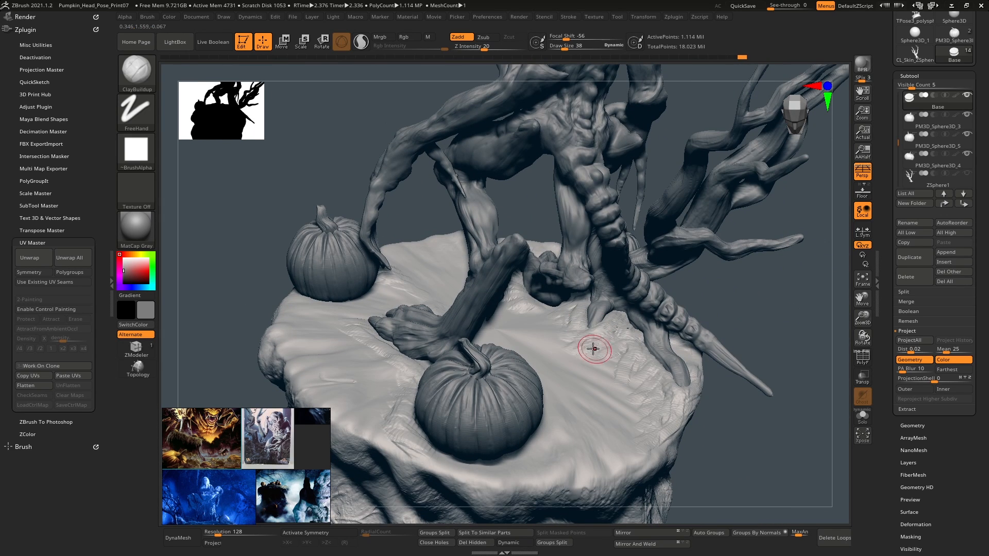
- Texture the middle and front of the base top with broader ClayBuildup strokes, enlarging the draw size to 78
right_click_drag(616, 399, 545, 393)
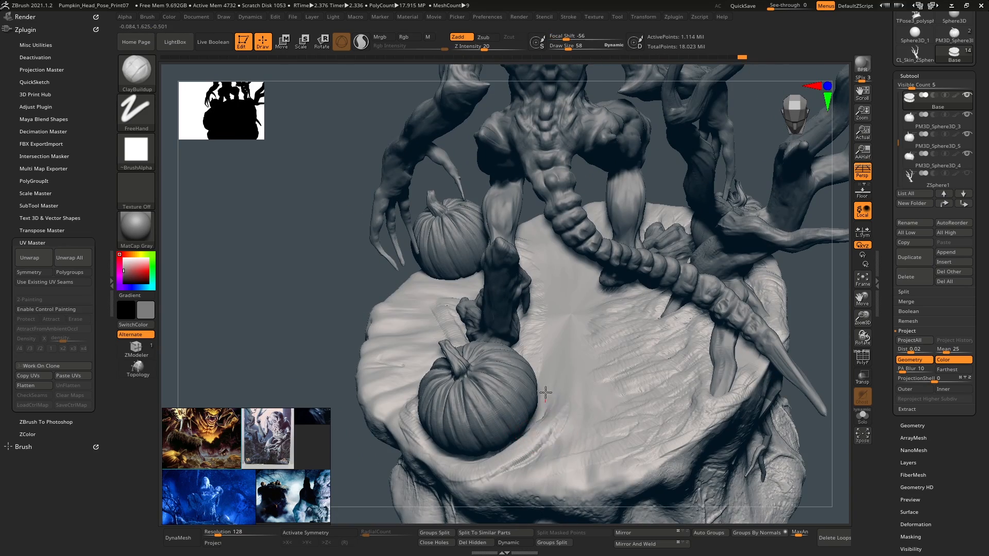
mouse_move(571, 309)
right_mouse_down()
mouse_move(546, 369)
mouse_move(596, 332)
mouse_move(622, 393)
right_mouse_up()
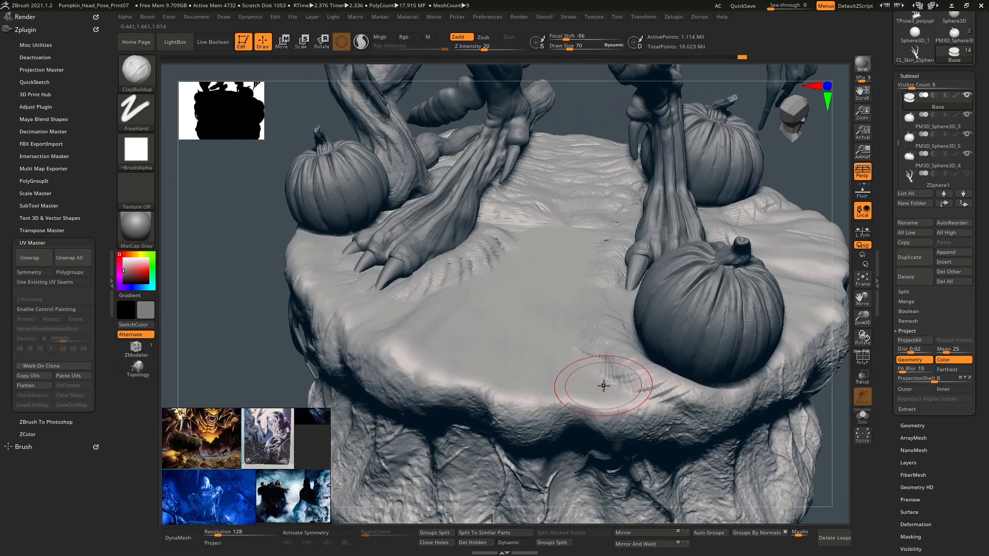
key("bracketright")
key("bracketright")
left_click_drag(560, 378, 585, 343)
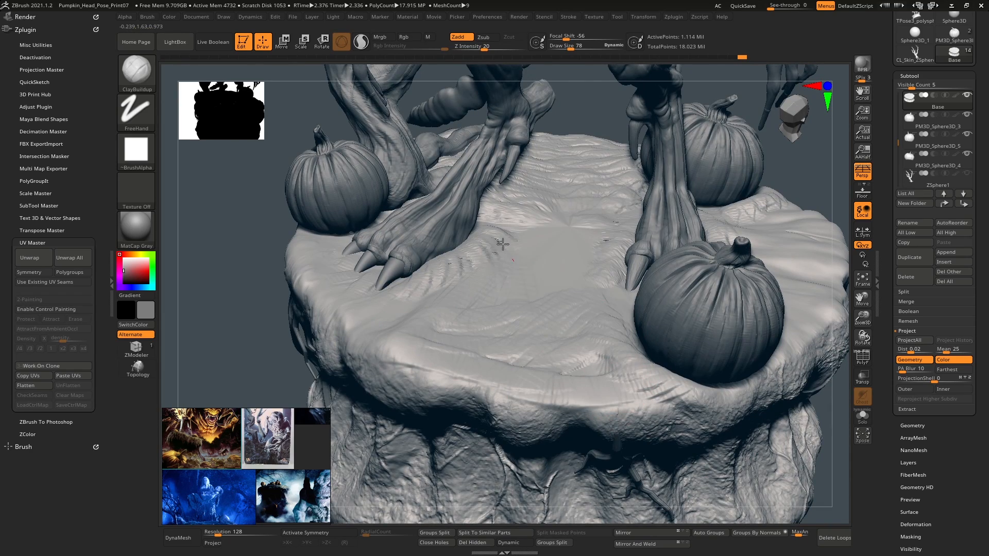
right_click_drag(582, 220, 677, 237)
left_click_drag(678, 237, 655, 221)
- Try the Silver material on the statue and check it with a best-preview render
mouse_move(656, 221)
right_mouse_down()
mouse_move(676, 155)
mouse_move(704, 287)
mouse_move(710, 300)
mouse_move(731, 288)
right_mouse_up()
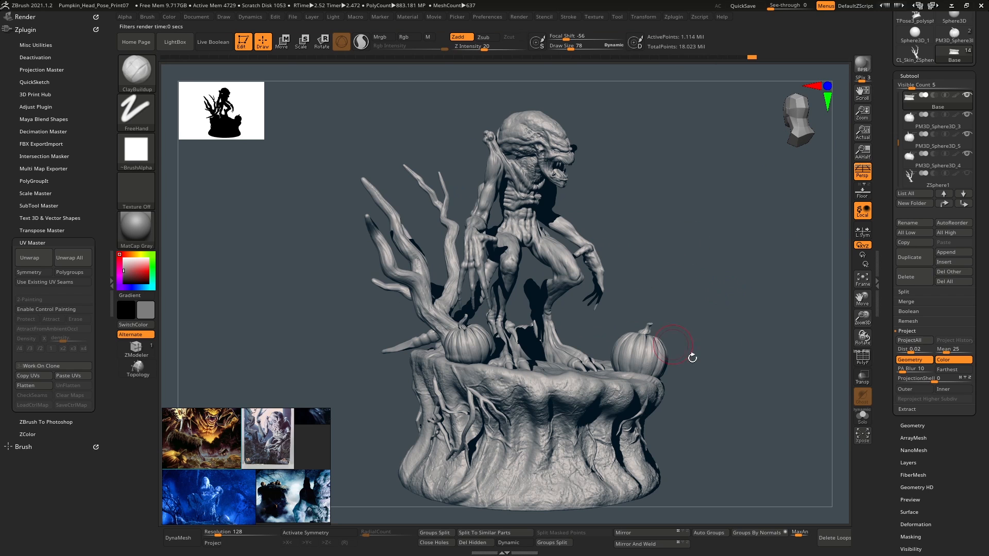
left_click(136, 227)
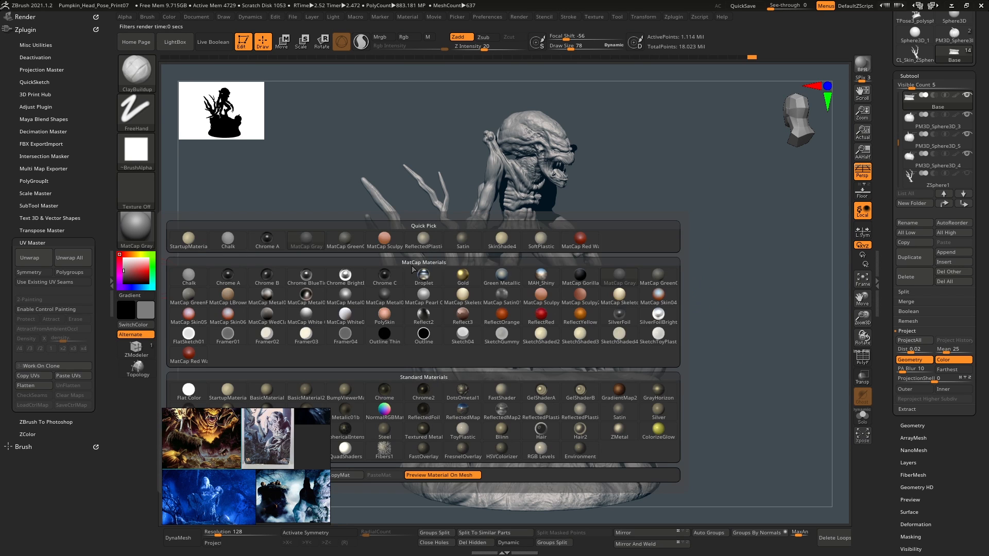
left_click(658, 404)
left_click(862, 65)
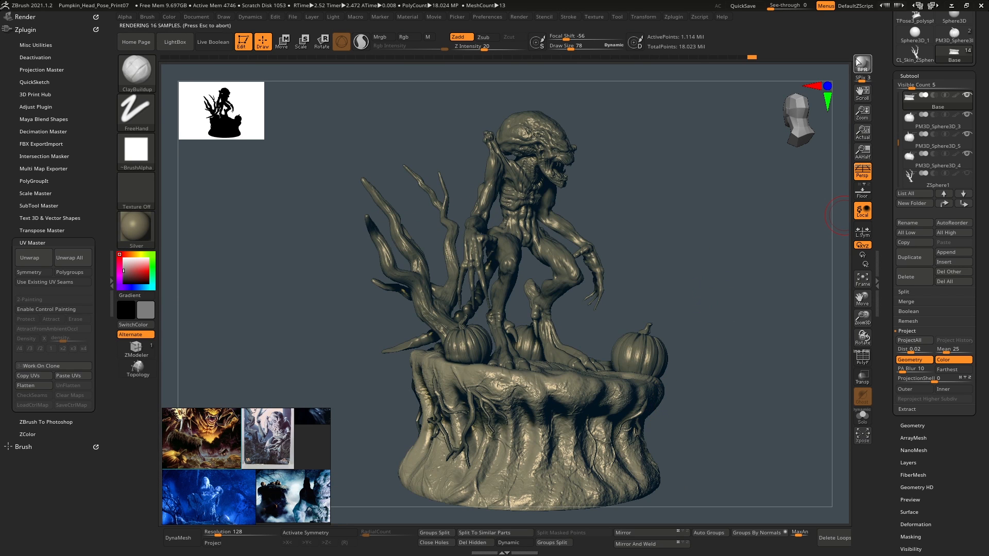
- Apply a reflected plastic standard material to the statue and reposition the main light to shine from its upper tree side
left_click(136, 240)
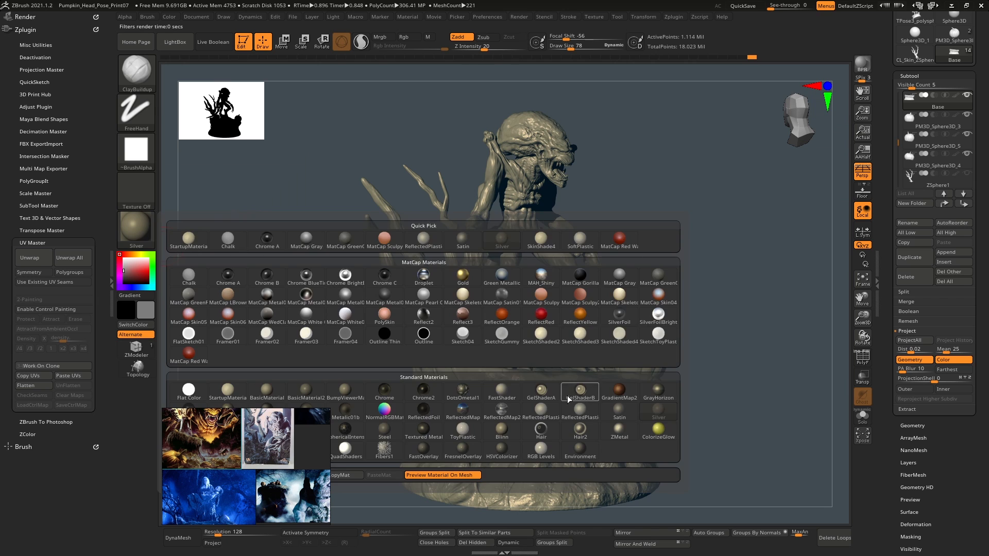
left_click(592, 394)
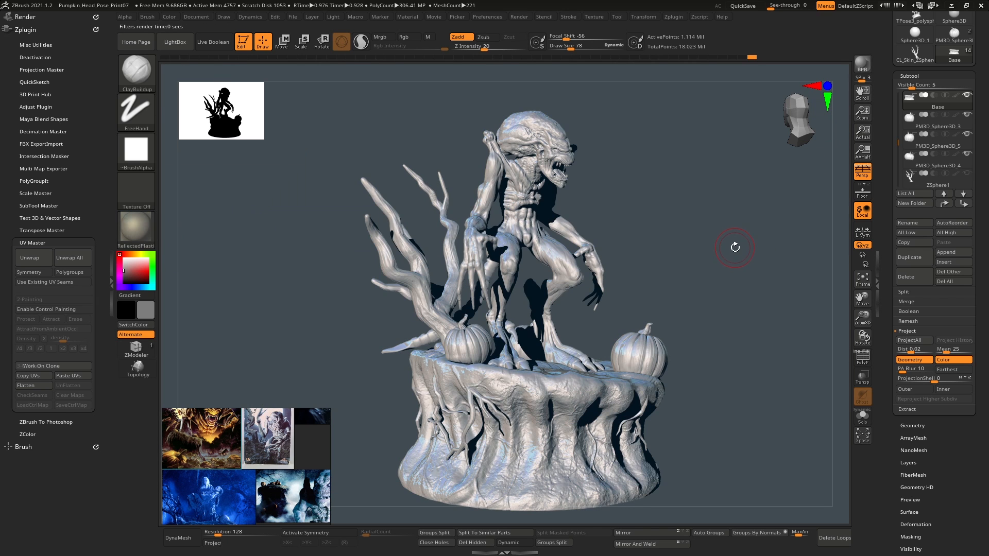
left_click(334, 18)
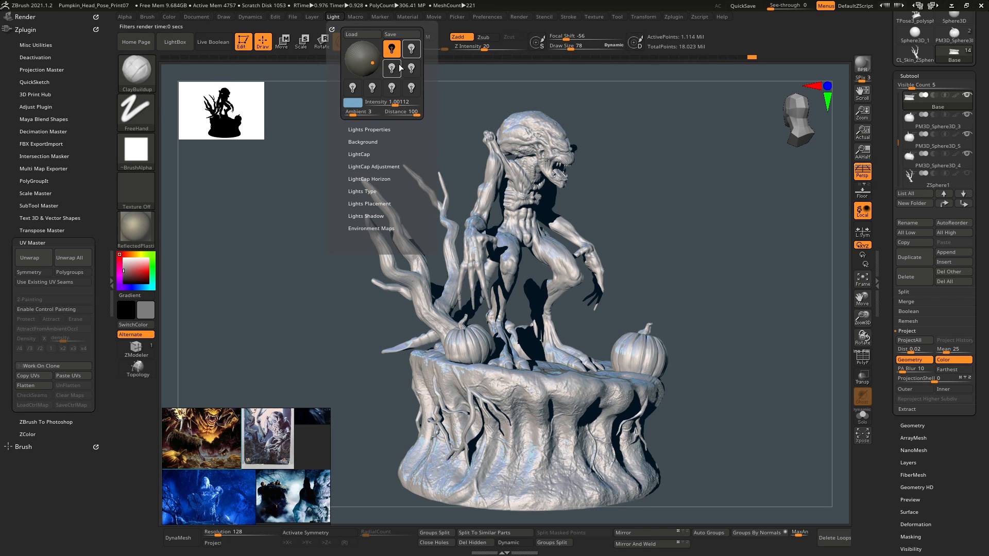
left_click_drag(352, 52, 360, 46)
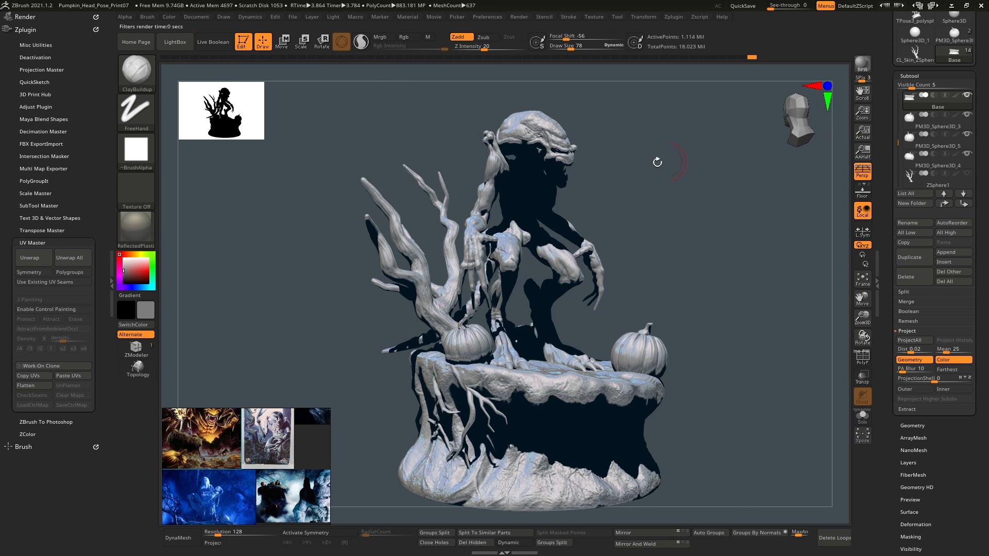
- Refine the main light's placement, switch on a second light from another direction, and adjust the light intensity
left_click(332, 17)
left_click_drag(363, 49, 358, 45)
left_click(410, 50)
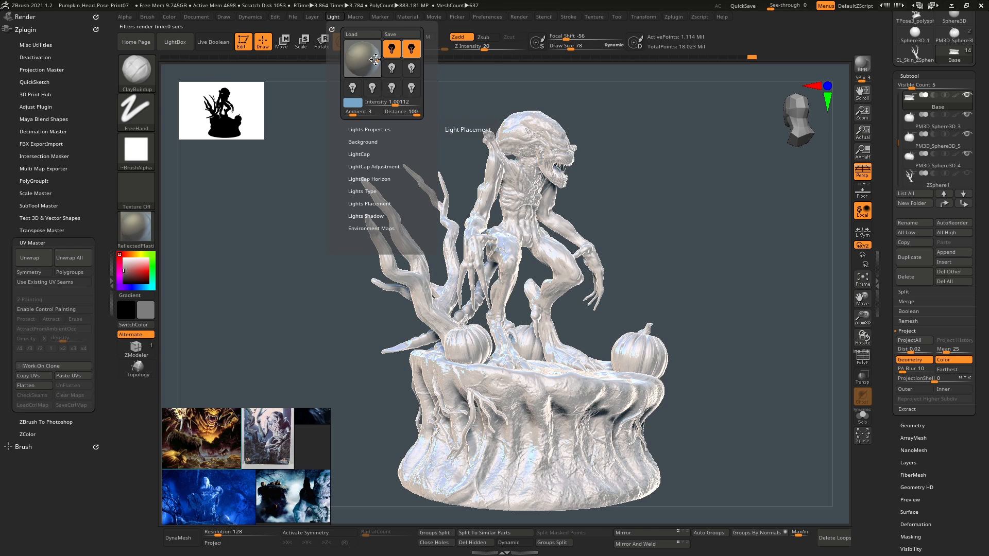
left_click(376, 57)
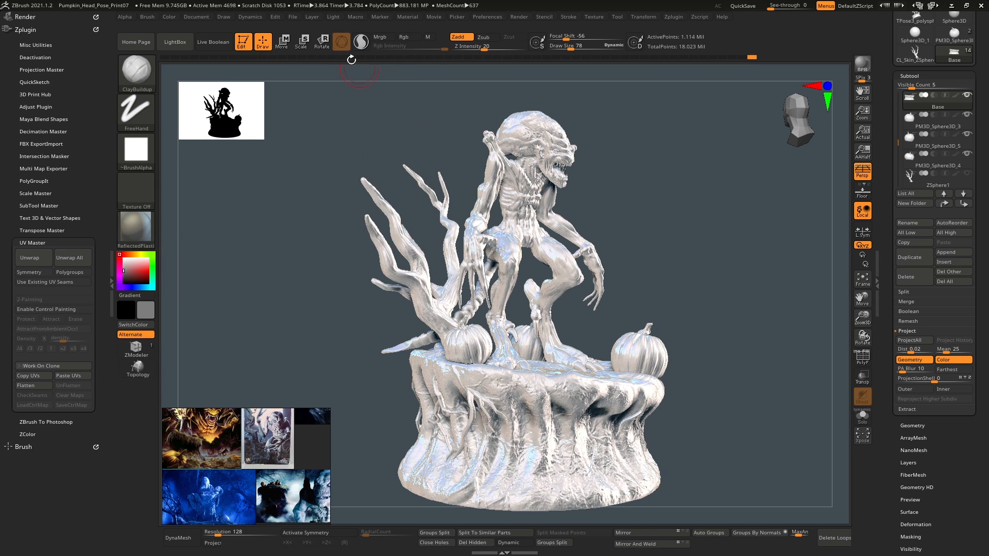
left_click(333, 17)
left_click_drag(395, 105, 389, 105)
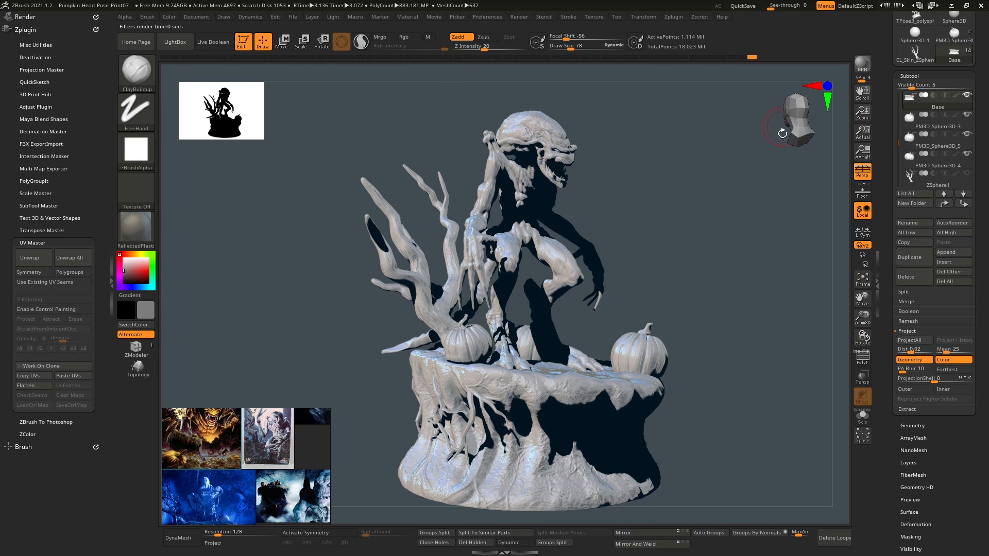
- Enable ambient occlusion in the render properties and soften the BPR shadows on the statue
left_click(519, 17)
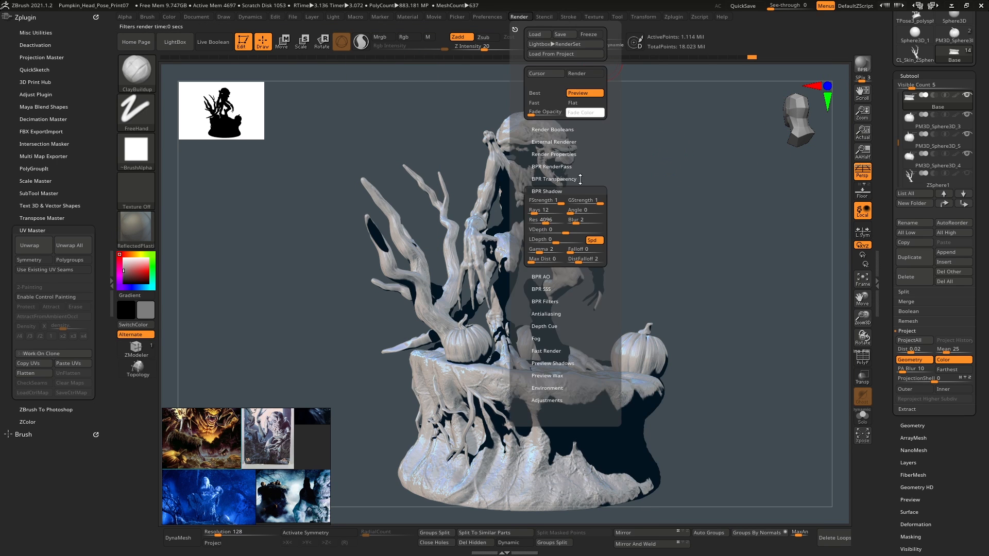
left_click(559, 154)
left_click(589, 233)
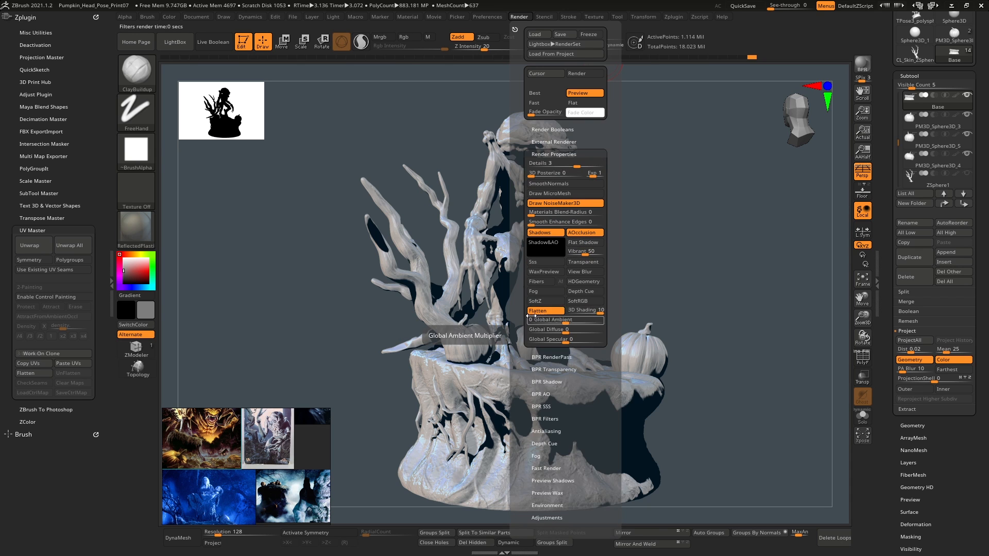
left_click_drag(523, 359, 522, 245)
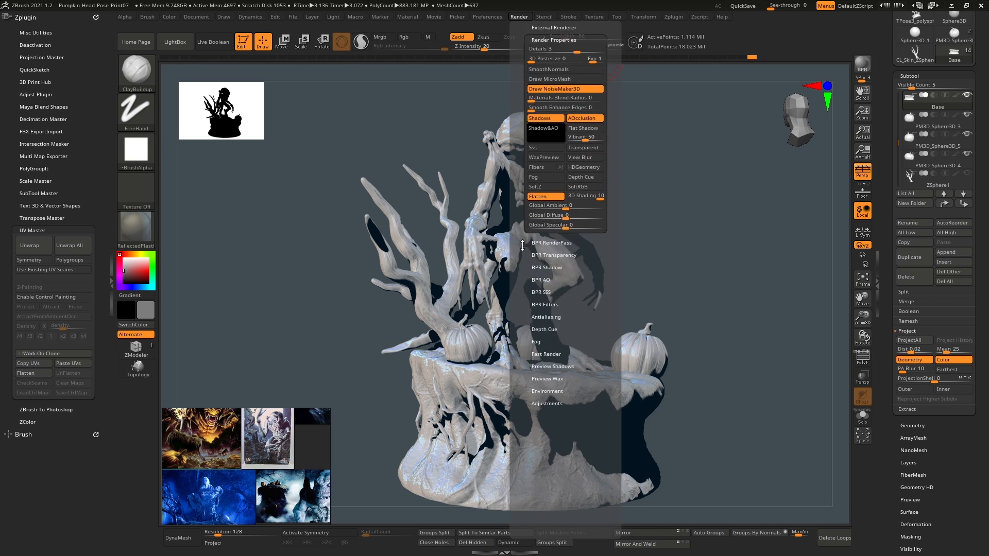
left_click(540, 267)
left_click_drag(522, 82, 581, 201)
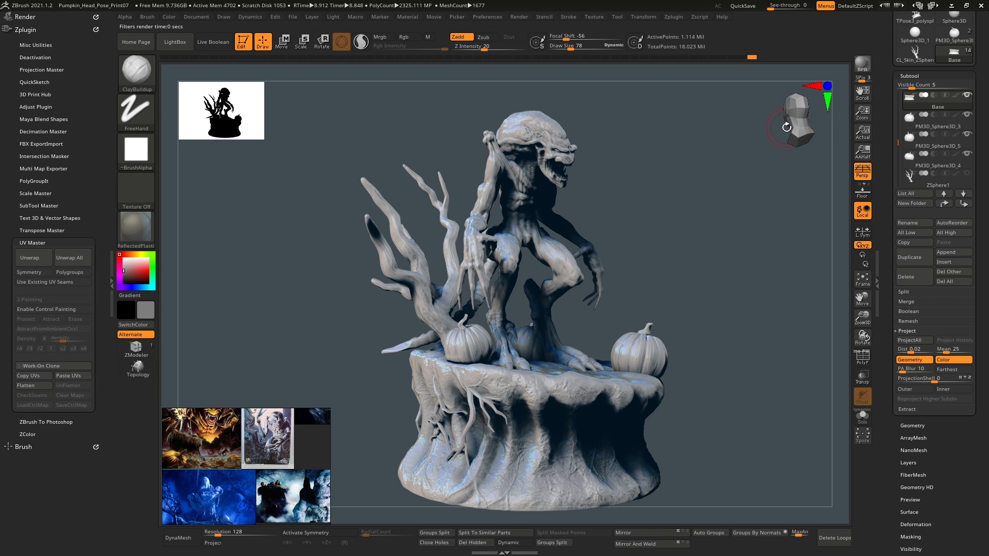
- Switch the statue to the Satin material and start a best-preview render from a more frontal view
left_click(135, 227)
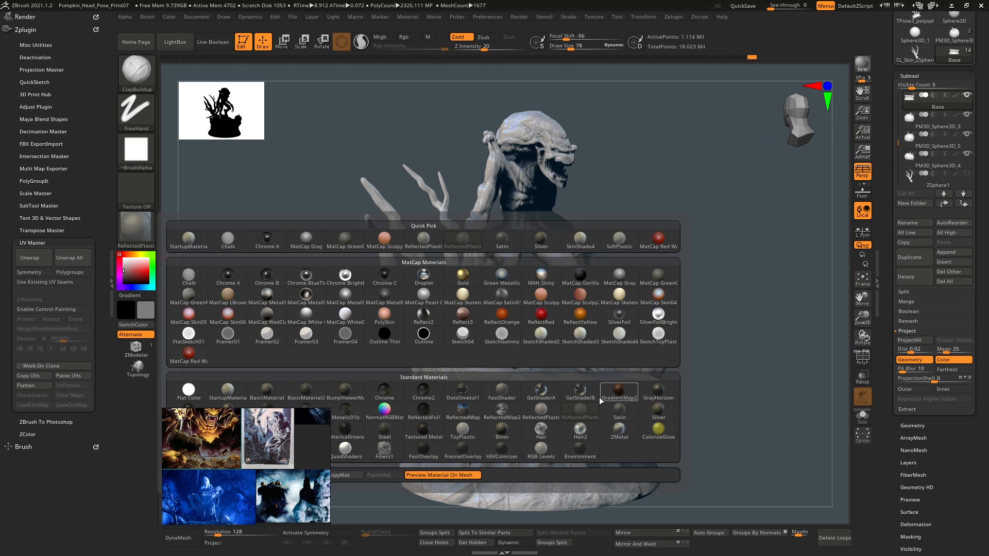
left_click(622, 410)
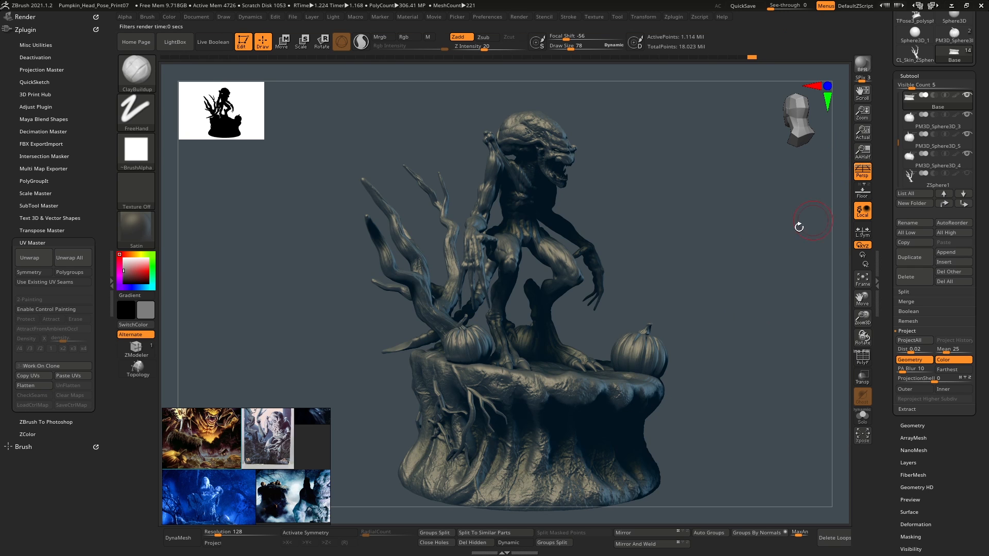
mouse_move(712, 256)
left_mouse_down()
mouse_move(695, 250)
mouse_move(711, 259)
left_mouse_up()
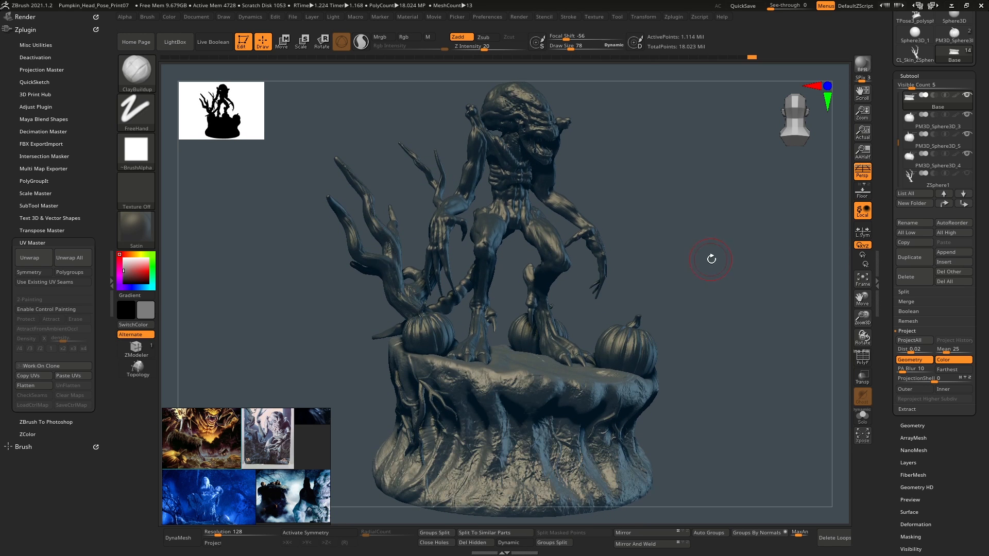
left_click(865, 69)
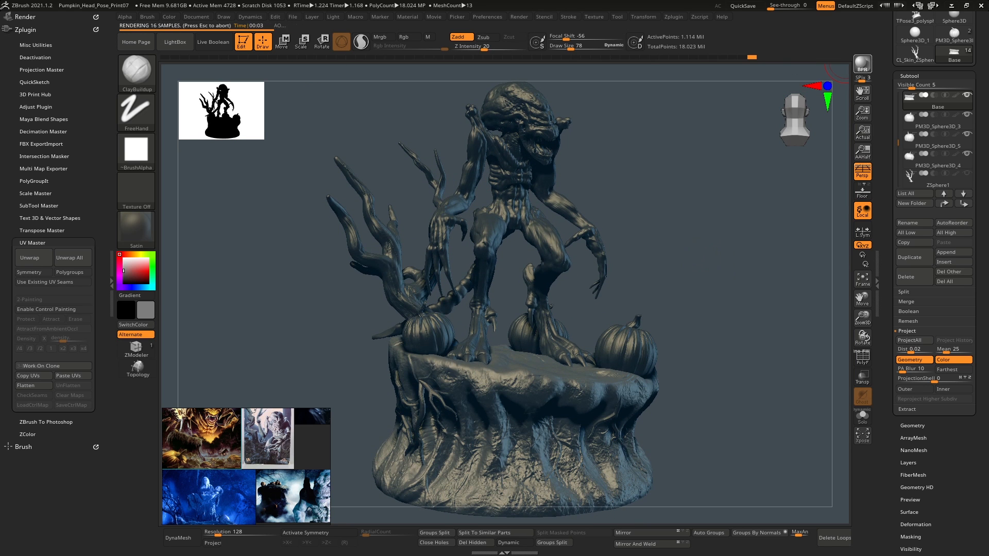